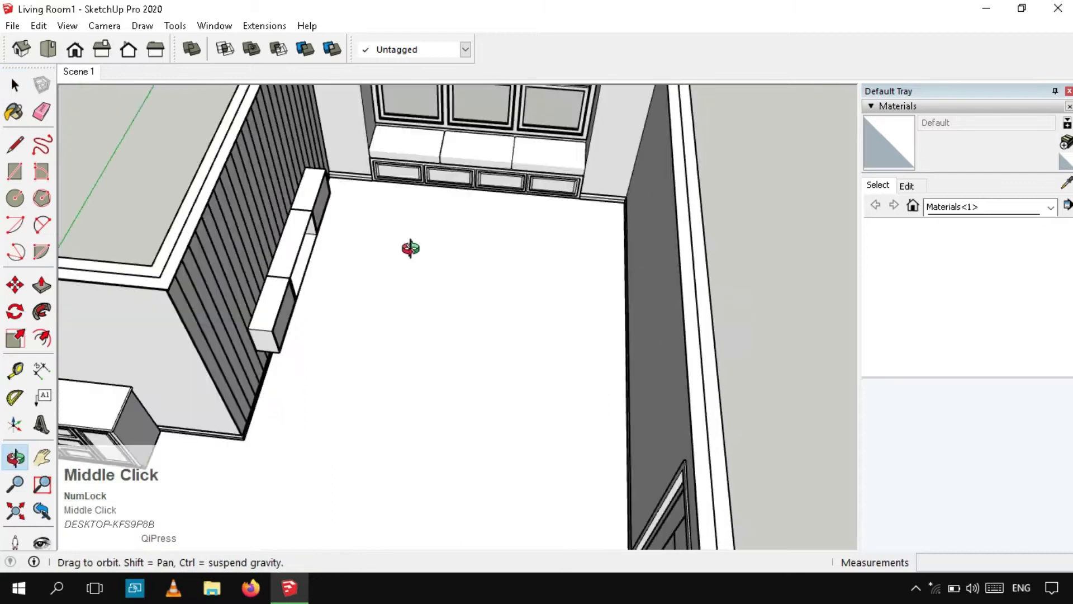
Place a guide about 1.96 m from the wall opposite the slatted wall, parallel to it and centred on the end cabinets.
scroll(415, 384, "up", 2)
key("t")
scroll(814, 419, "up", 3)
scroll(782, 386, "up", 2)
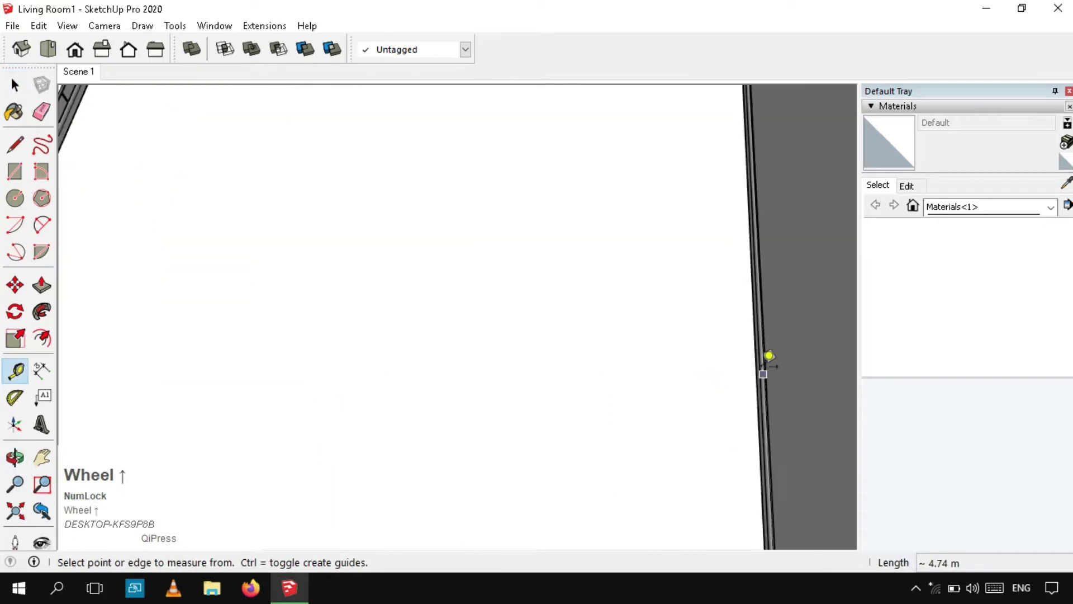
left_click(753, 347)
scroll(602, 350, "down", 4)
scroll(492, 386, "down", 2)
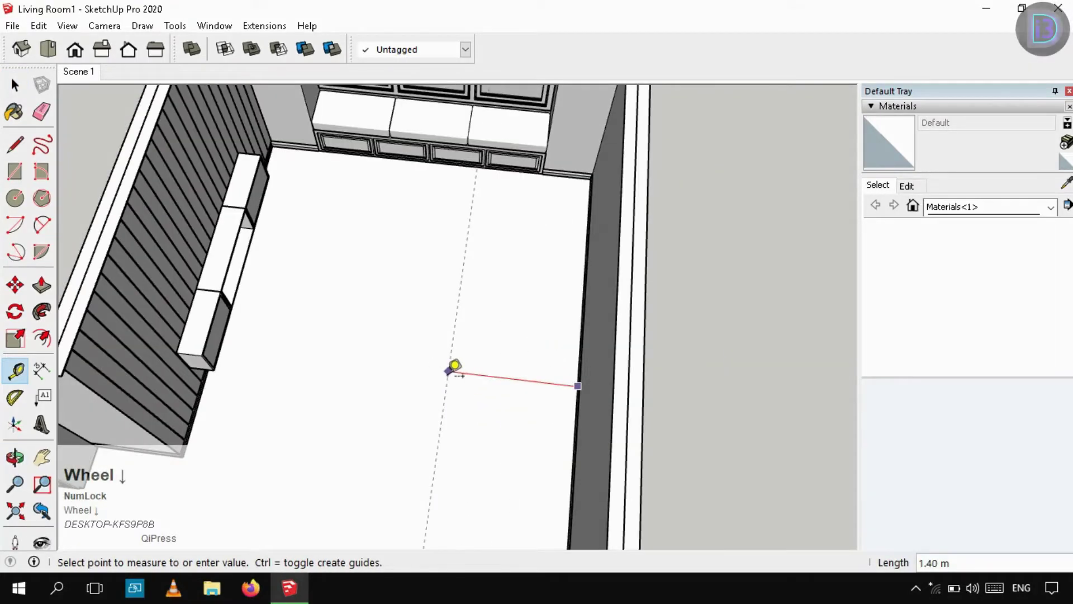
scroll(455, 254, "up", 3)
middle_click_drag(457, 266, 496, 216)
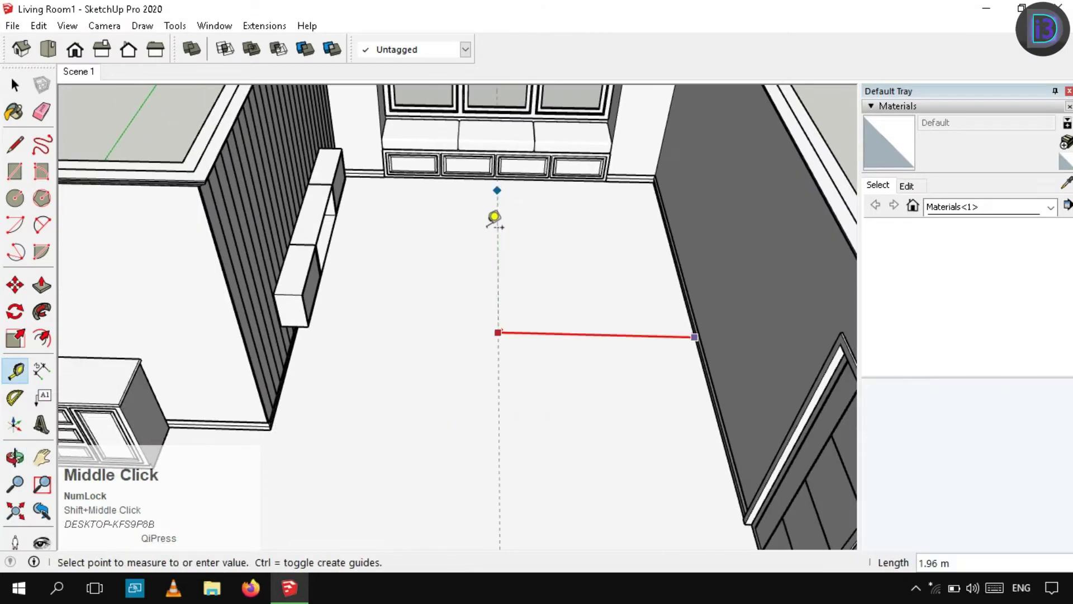
key("space")
Place a guide across the floor, parallel to the cabinet wall and about 3.1 m from its skirting.
scroll(629, 150, "up", 3)
key("t")
scroll(629, 149, "up", 2)
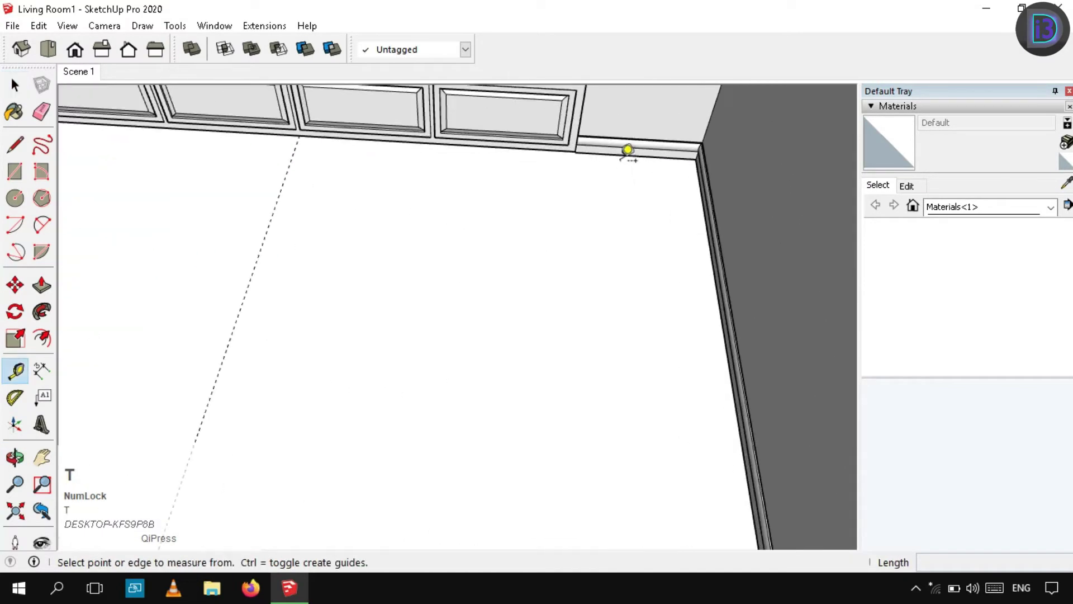
left_click(628, 149)
scroll(604, 304, "down", 3)
key("Left")
middle_click_drag(530, 515, 537, 387)
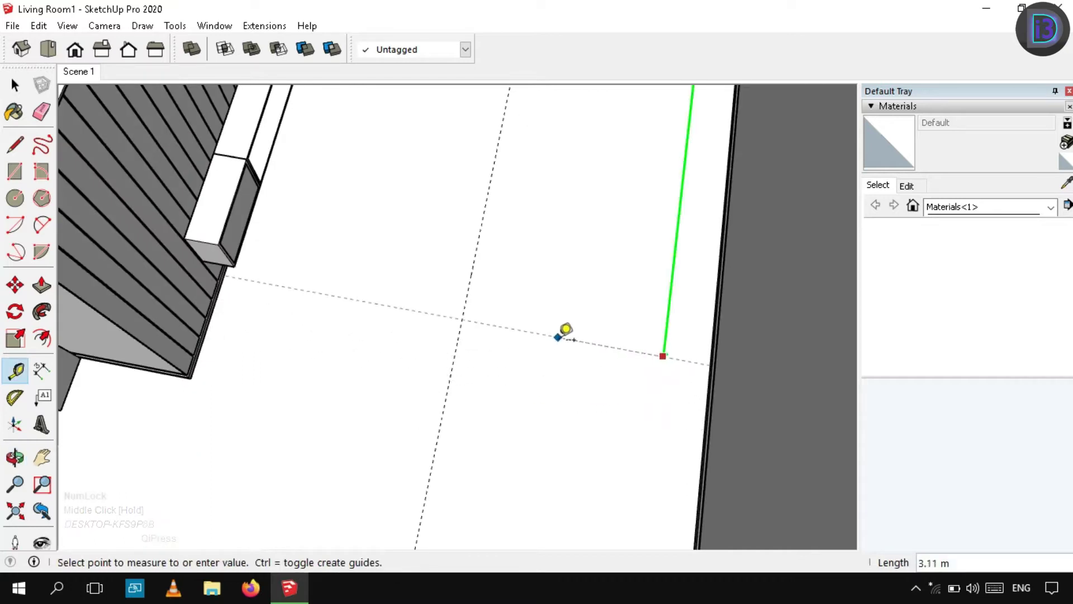
left_click(558, 351)
key("space")
scroll(566, 369, "down", 3)
middle_click_drag(515, 285, 476, 290)
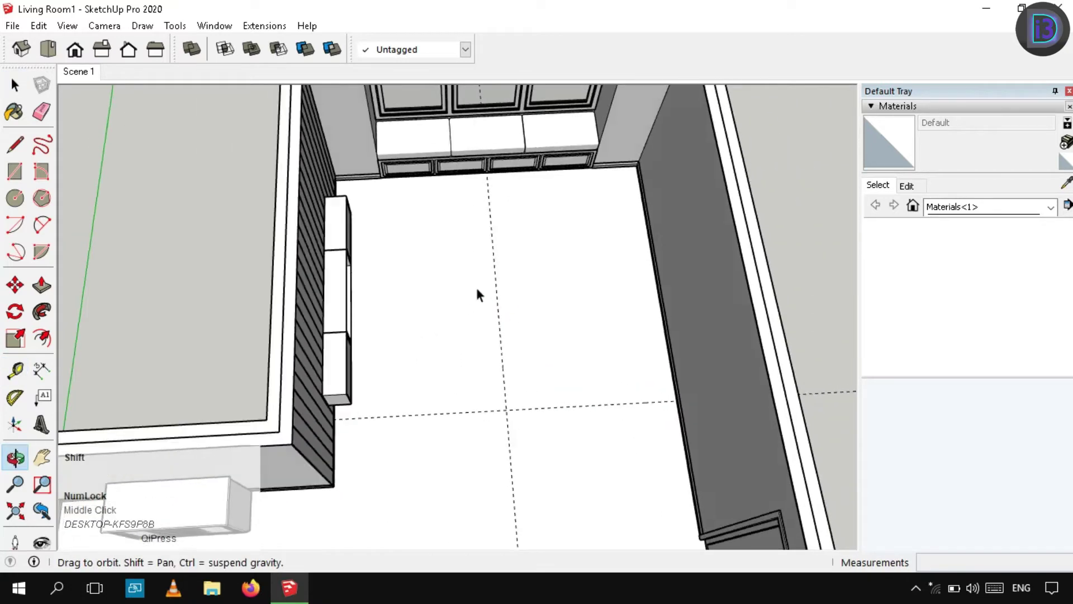
Add two guides parallel to the lengthwise centre guide, one 0.5 m to each side of it.
scroll(491, 343, "up", 3)
key("t")
left_click(481, 360)
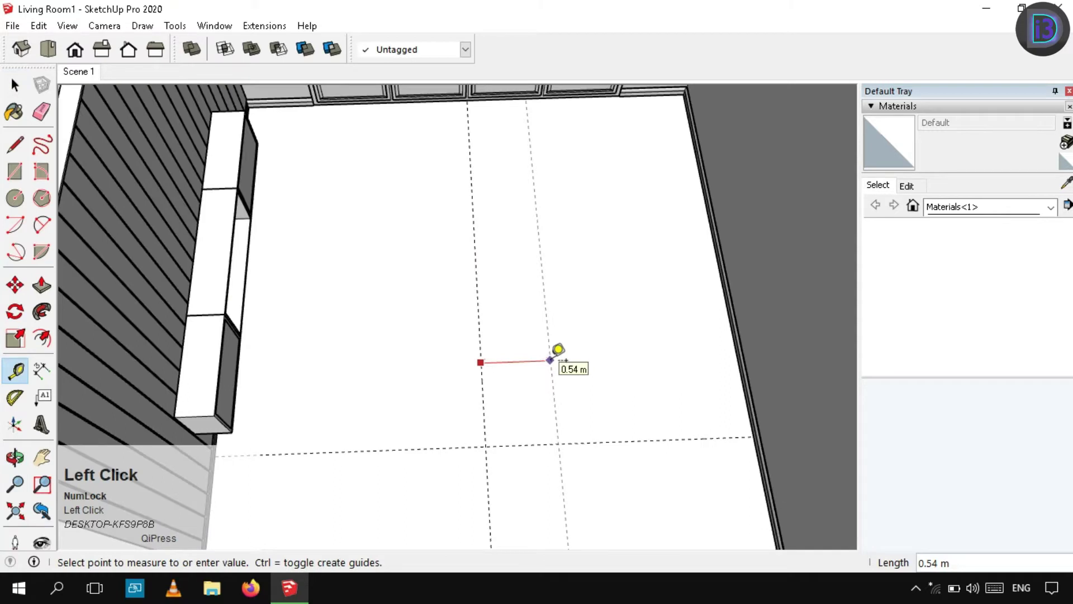
left_click(482, 369)
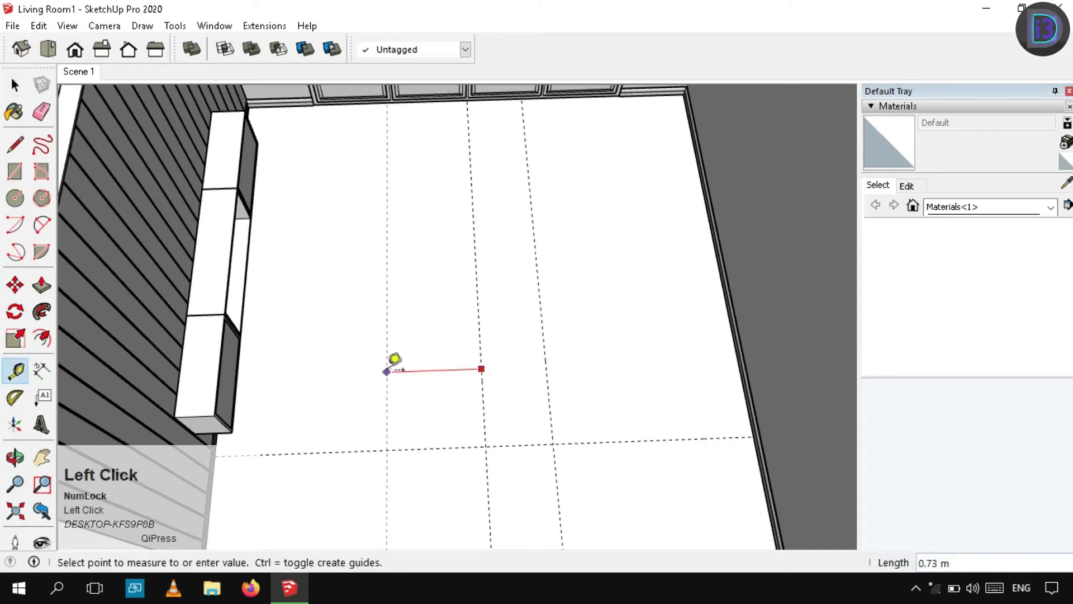
type(".5")
key("Return")
key("space")
Add a second guide across the floor, offset from the existing cross guide towards the cabinets.
key("t")
left_click(533, 445)
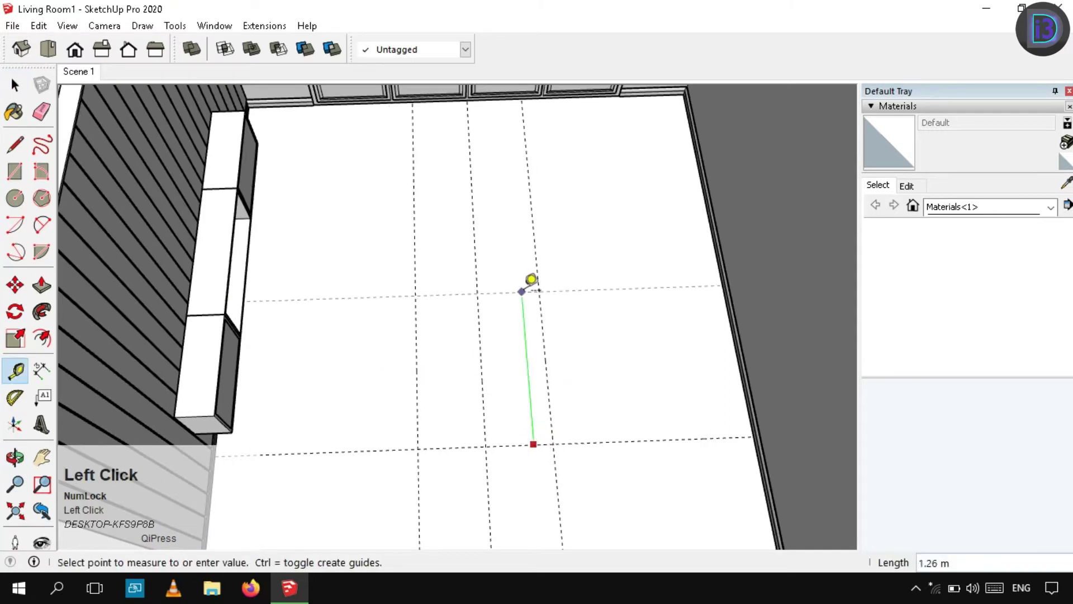
type("1")
key("Return")
key("space")
scroll(503, 304, "down", 3)
middle_click_drag(488, 317, 415, 363)
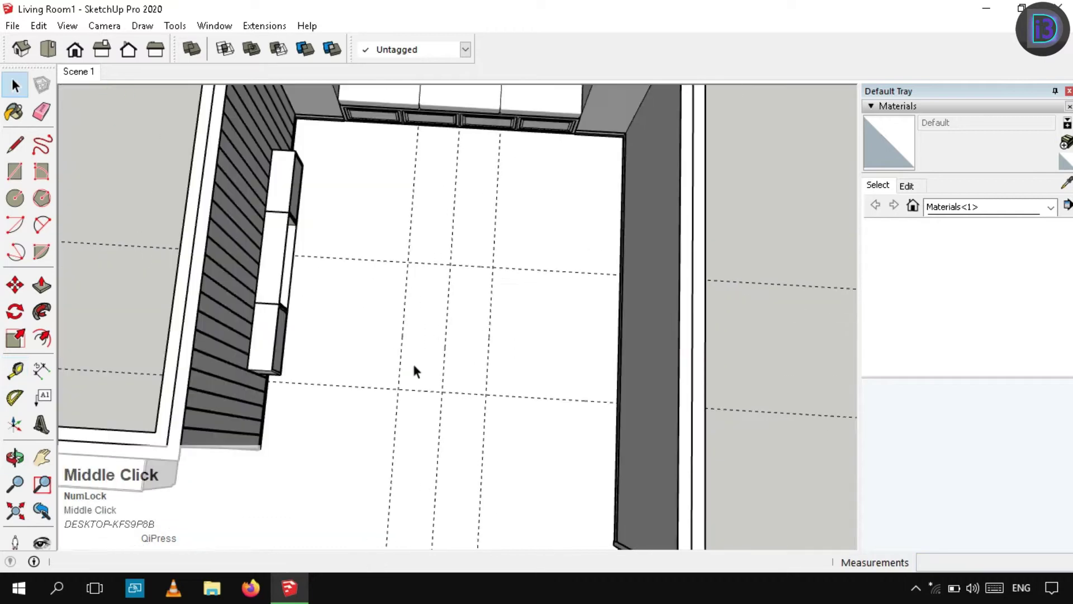
Draw a floor rectangle between the outer guide intersections, spanning the two cross guides.
scroll(414, 385, "up", 3)
key("r")
left_click(397, 394)
key("r")
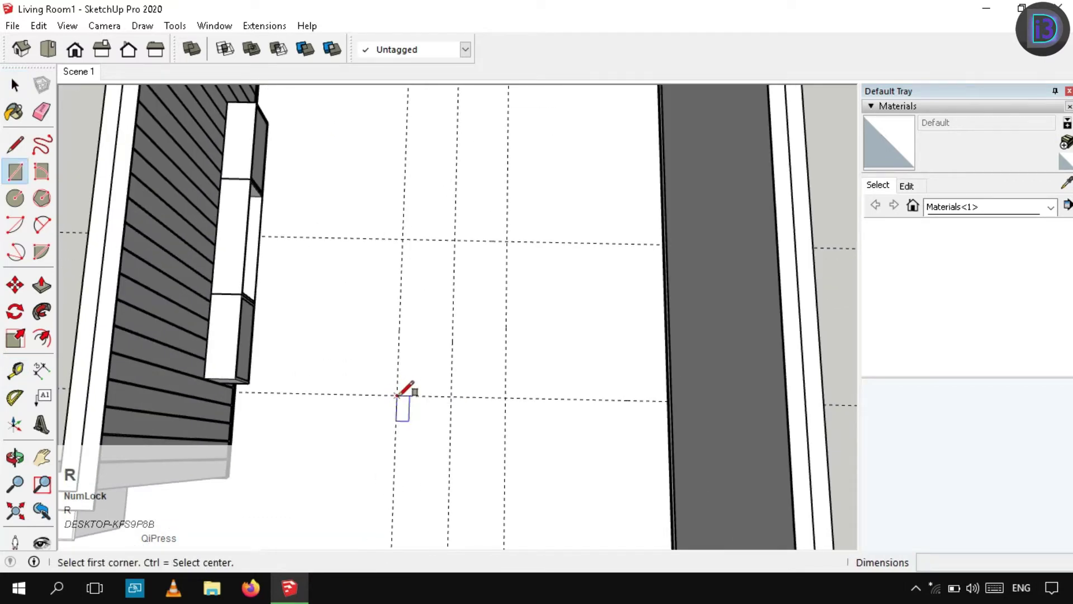
left_click(397, 394)
left_click(510, 228)
key("space")
scroll(509, 382, "up", 2)
middle_click_drag(510, 382, 512, 357)
middle_click_drag(513, 358, 517, 321)
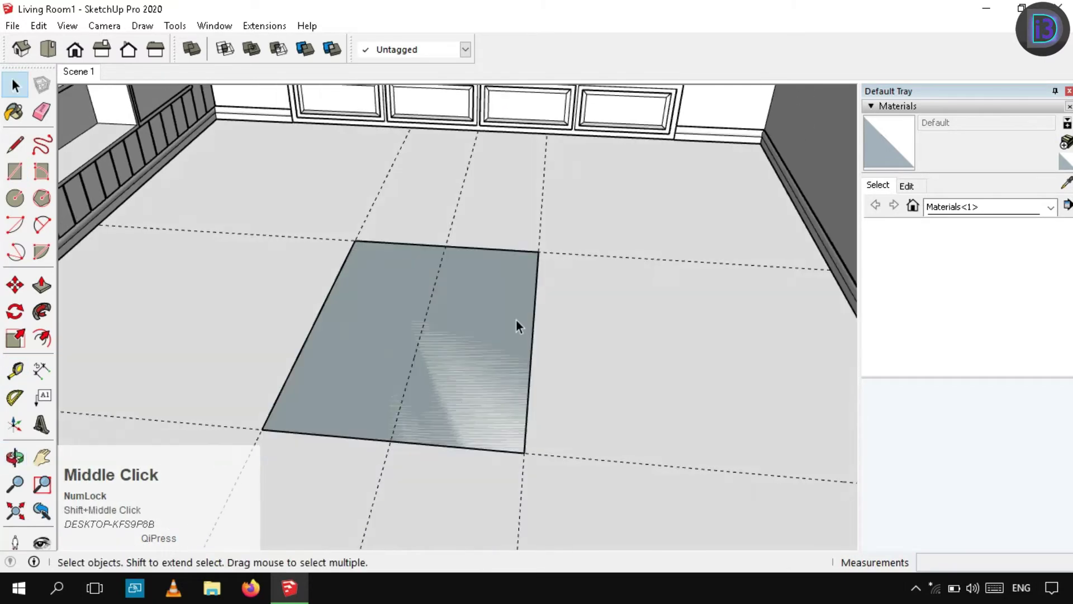
Extrude the floor rectangle upward into a box and group all of its geometry.
key("p")
left_click(515, 326)
key("Return")
key("space")
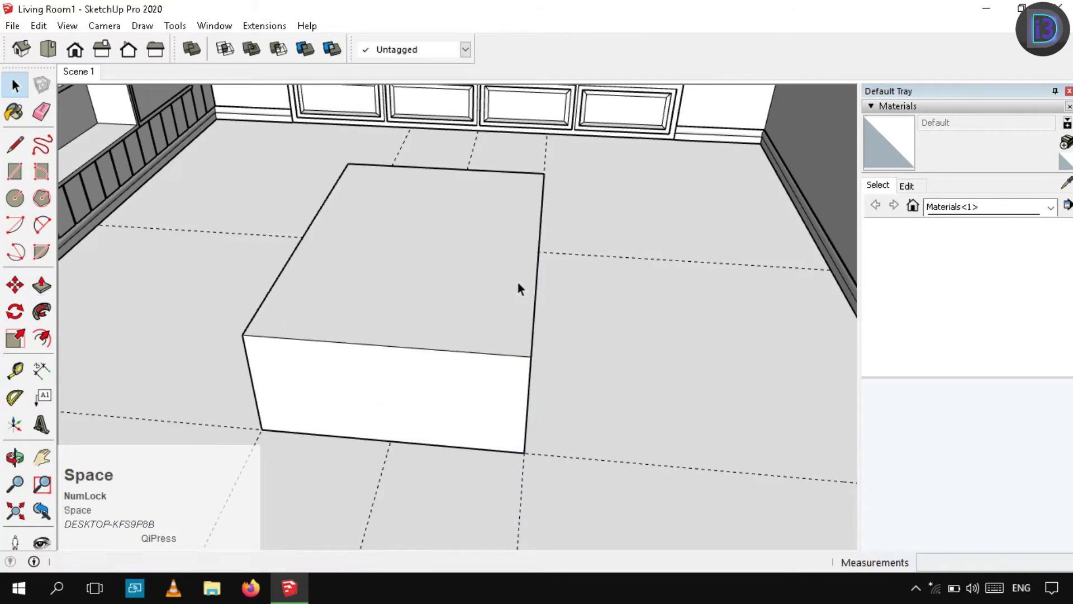
triple_click(462, 235)
right_click(461, 229)
left_click(504, 366)
Inside the box's group, place a guide below the top edge, push the underside up about 0.40 m and close the group.
middle_click_drag(506, 387, 479, 354)
key("t")
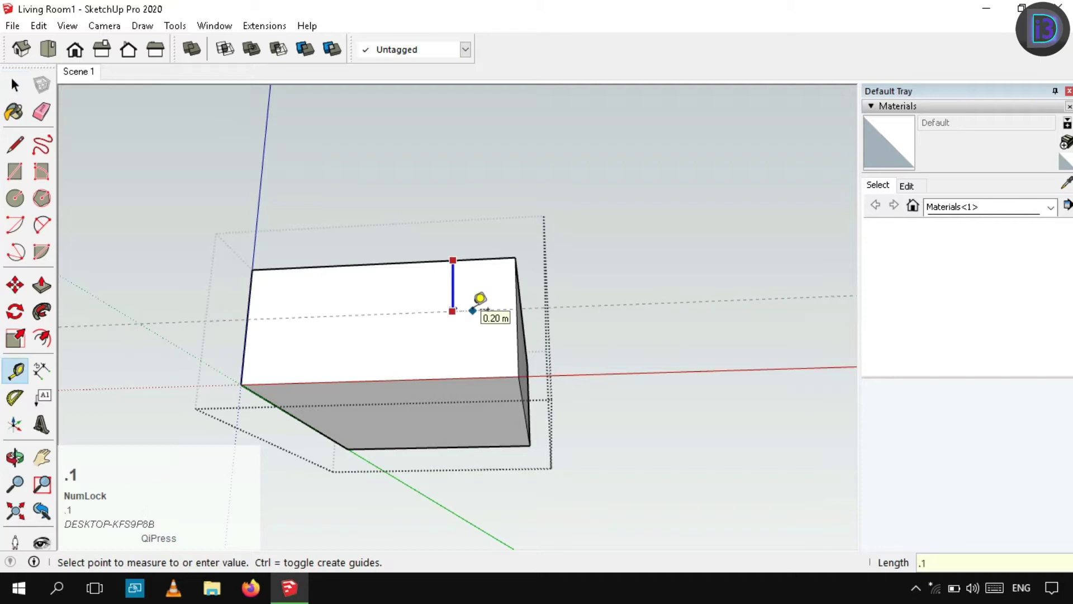
key("Return")
key("space")
key("p")
left_click(415, 409)
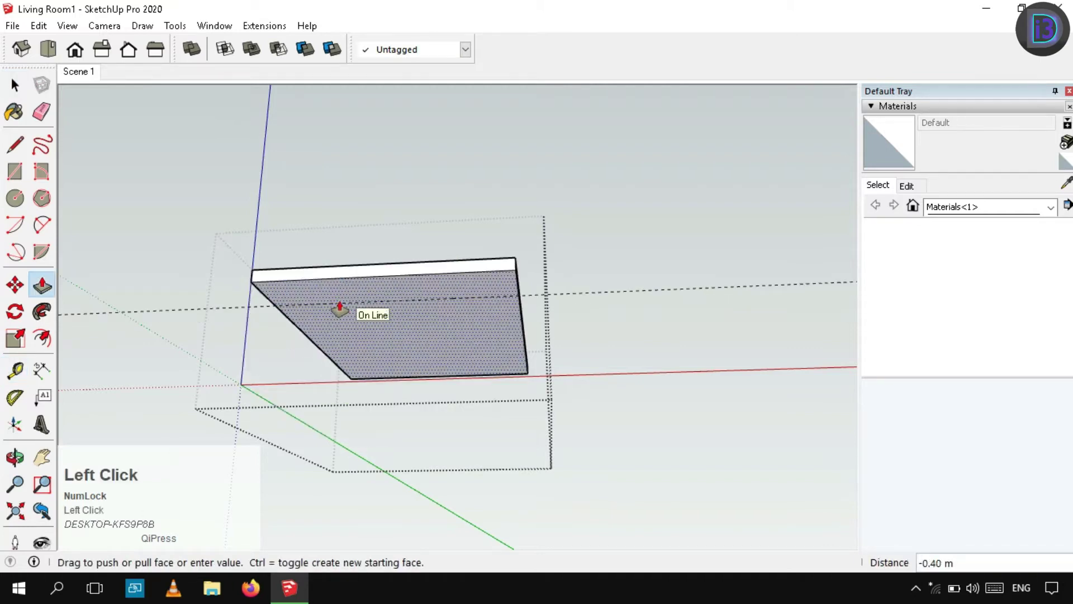
left_click(339, 308)
middle_click_drag(358, 223, 417, 363)
key("space")
right_click(580, 259)
left_click(605, 261)
key("space")
Place a guide along the lengthwise centreline of the tabletop slab.
middle_click_drag(548, 321, 481, 334)
scroll(481, 333, "up", 1)
scroll(481, 333, "up", 2)
middle_click_drag(419, 355, 302, 357)
scroll(447, 335, "down", 2)
middle_click_drag(621, 313, 697, 333, "shift")
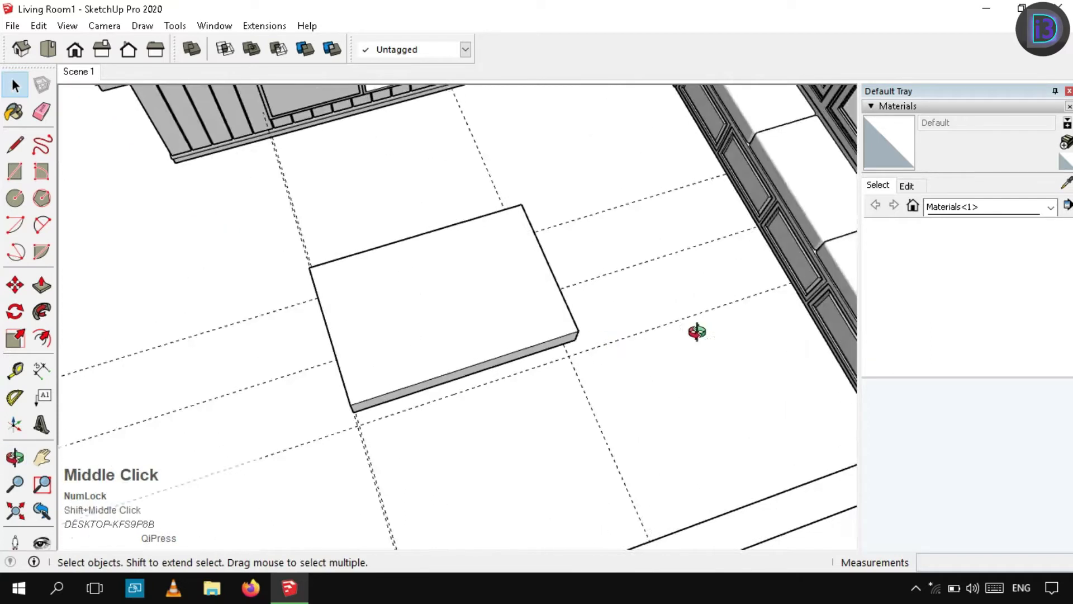
middle_click_drag(391, 291, 632, 285)
scroll(447, 400, "up", 2, "shift")
scroll(448, 392, "up", 2)
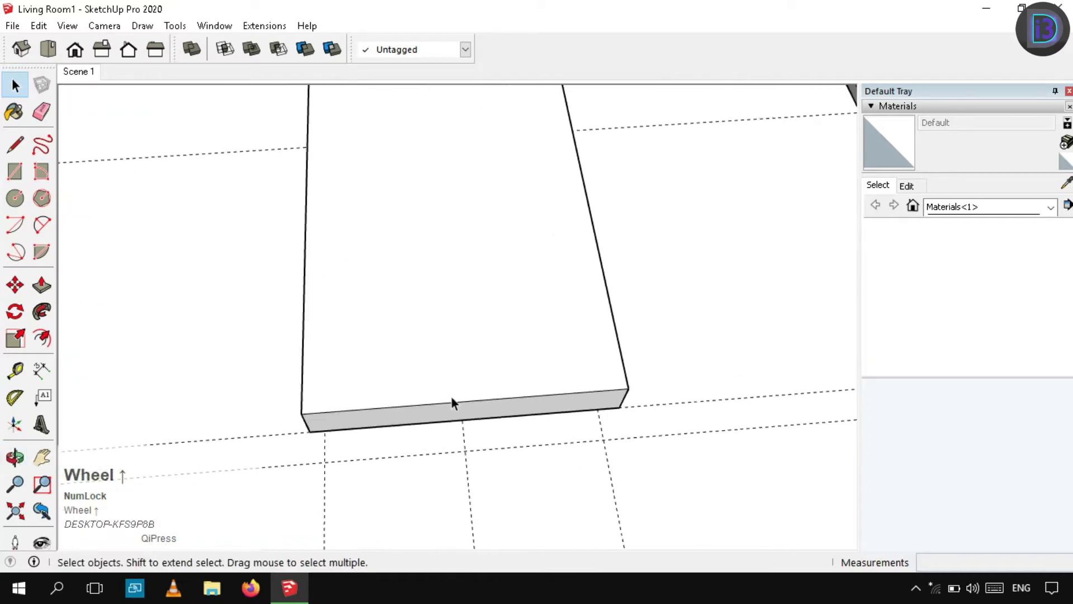
scroll(457, 407, "up", 2)
key("t")
left_click(552, 391)
left_click(462, 400)
key("space")
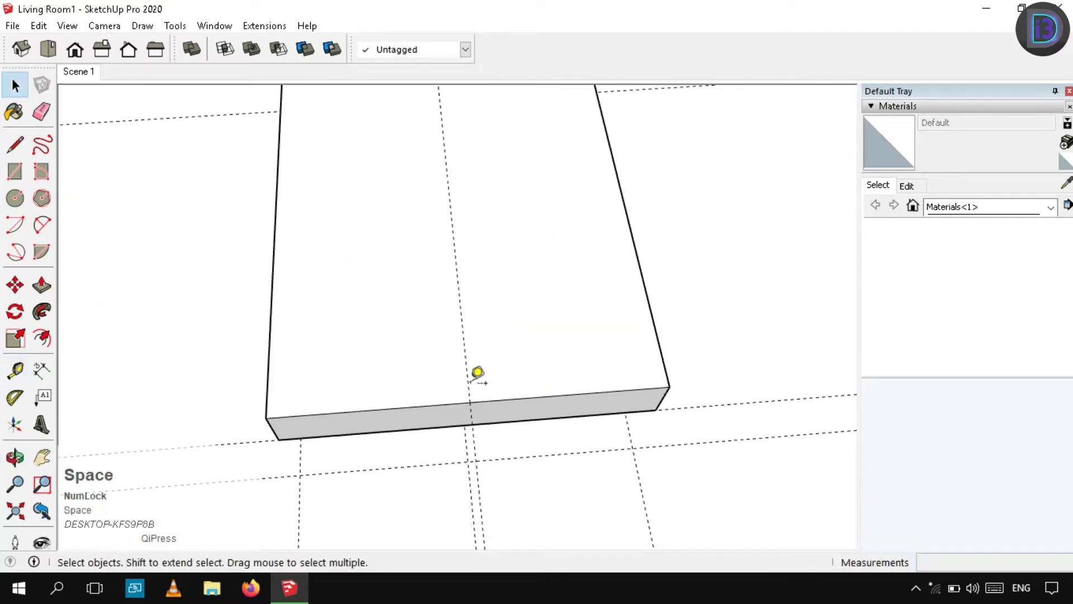
Add two guides on the tabletop, 0.05 m to each side of its lengthwise centre guide.
key("t")
left_click(468, 384)
key("space")
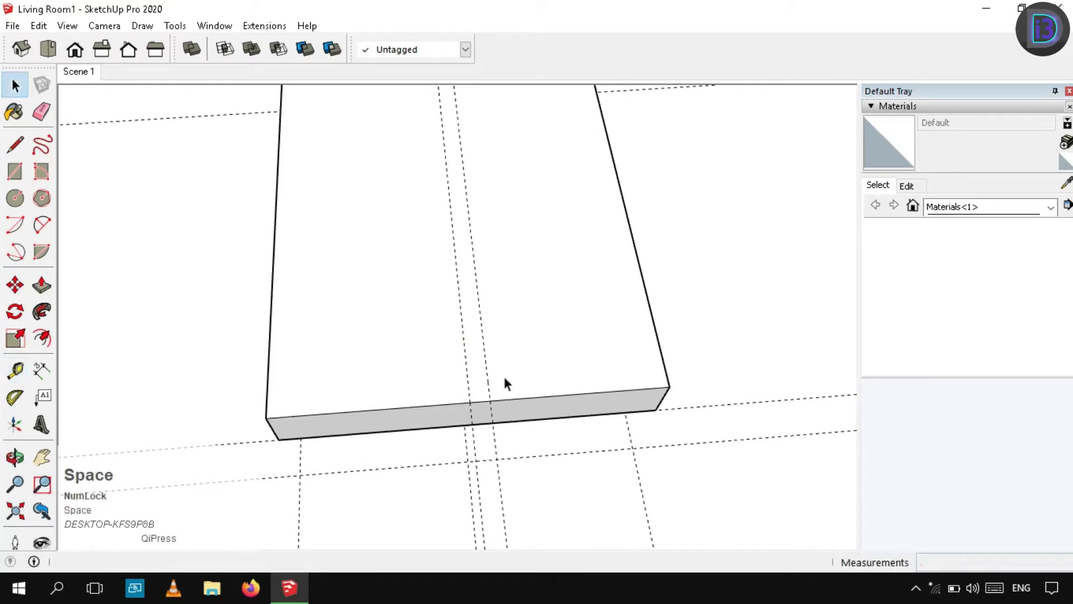
key("t")
left_click(468, 387)
type(".06")
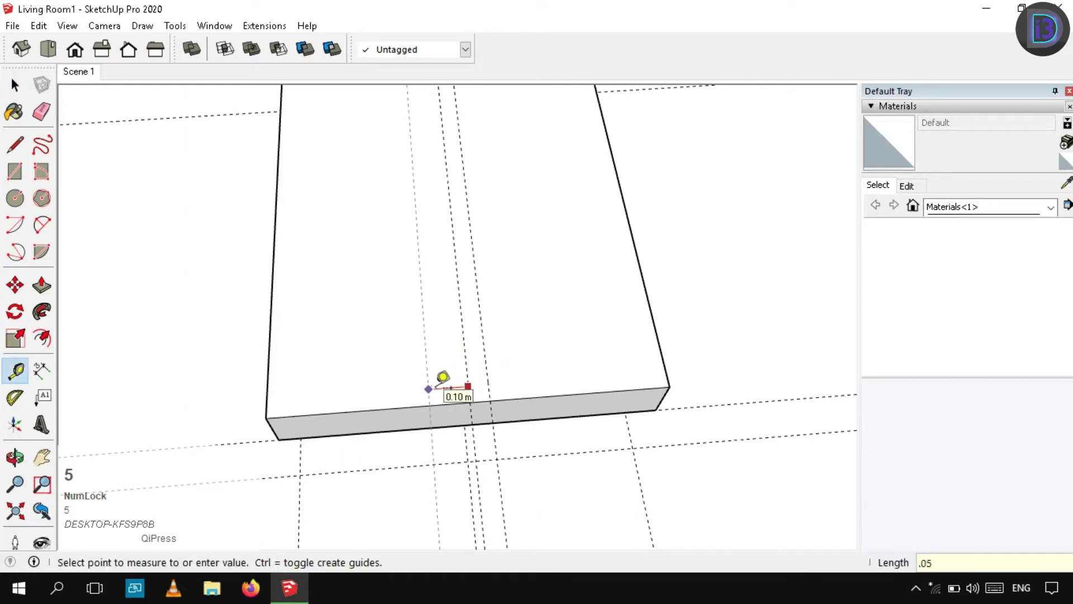
key("Return")
key("space")
Add guides parallel to the tabletop's near end edge, 0.05 m inside and 0.05 m outside it.
key("t")
scroll(447, 385, "up", 1)
left_click(526, 399)
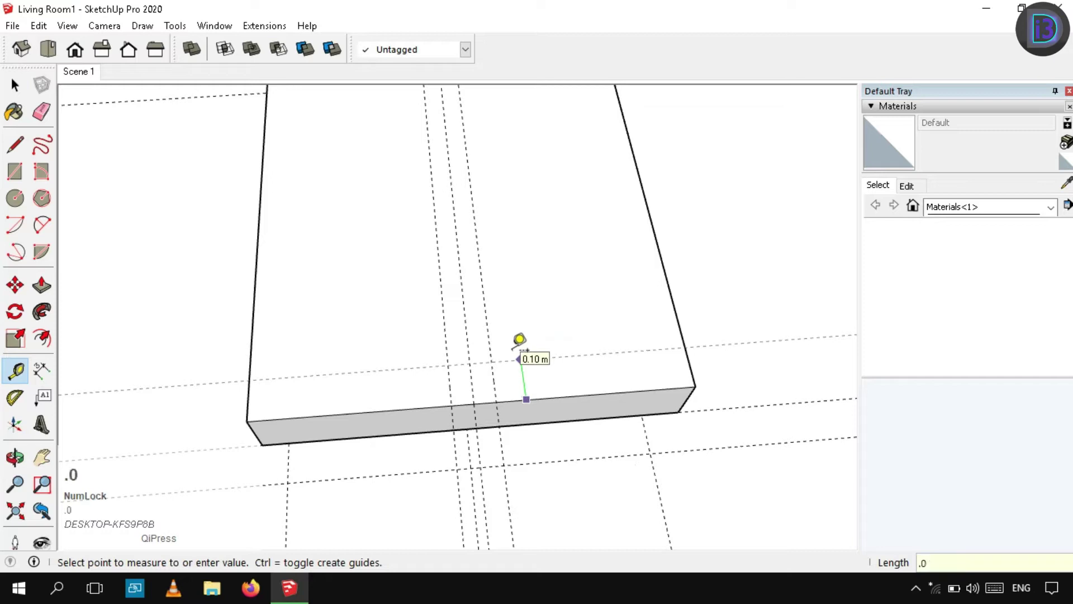
key("space")
key("t")
left_click(506, 401)
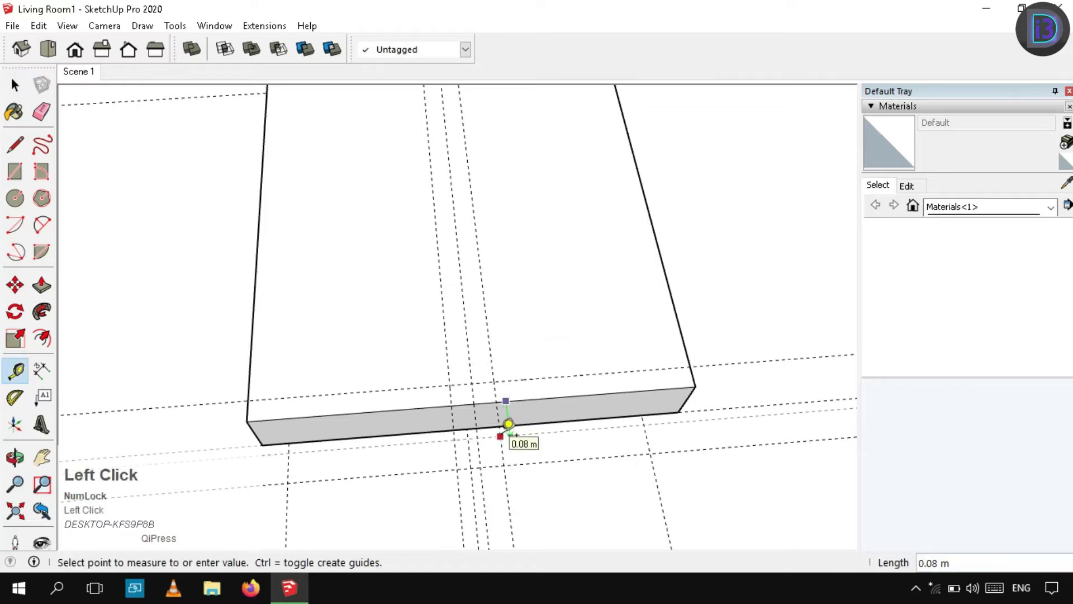
type(".05")
key("Return")
Draw a square between the guides across the tabletop's near end edge and extrude it down to the floor as a leg.
key("r")
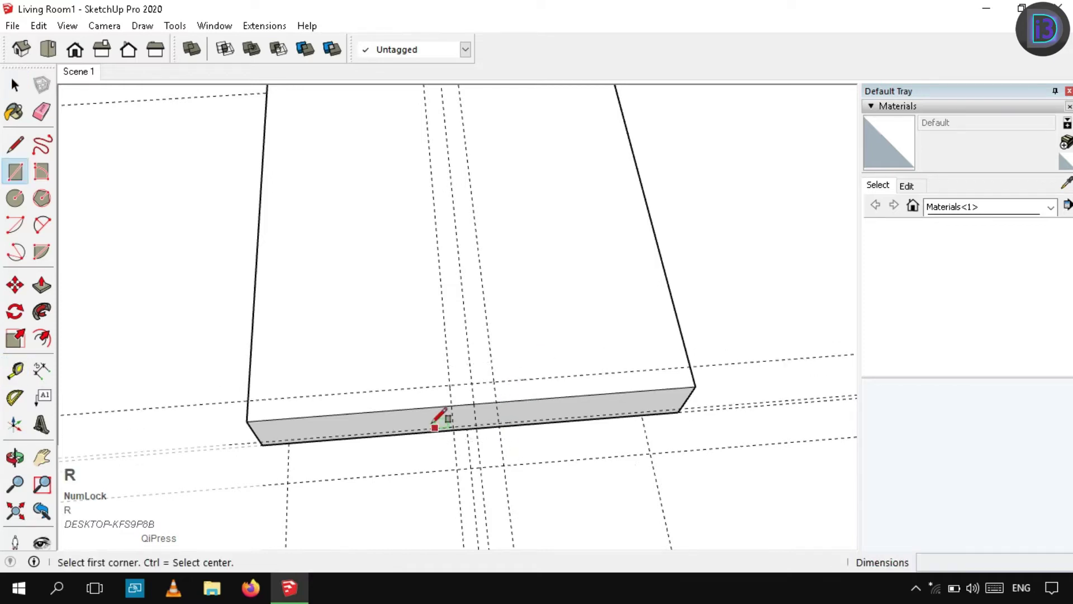
left_click(453, 428)
left_click(494, 383)
key("p")
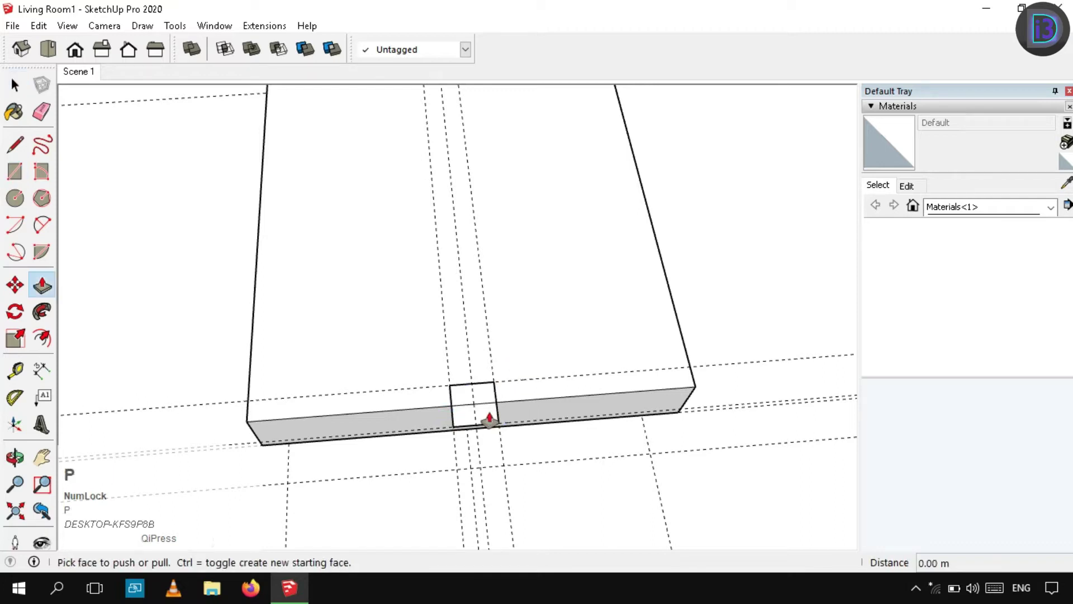
left_click_drag(487, 415, 605, 554)
Group all the geometry of the new table leg.
key("space")
triple_click(484, 431)
right_click(485, 432)
left_click(538, 247)
key("space")
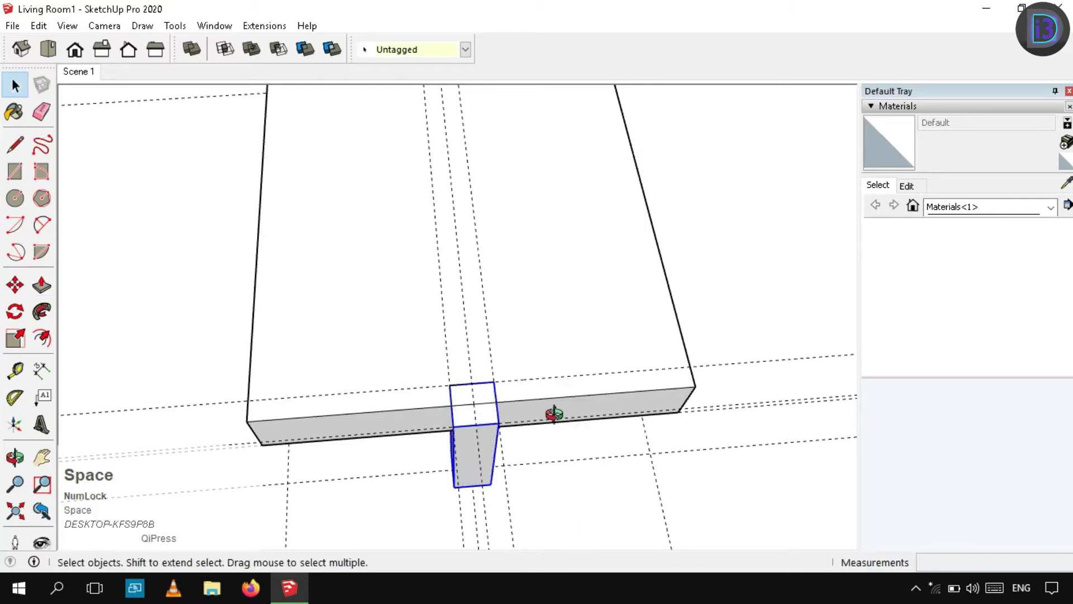
scroll(377, 381, "down", 2)
middle_click_drag(553, 414, 310, 363)
key("m")
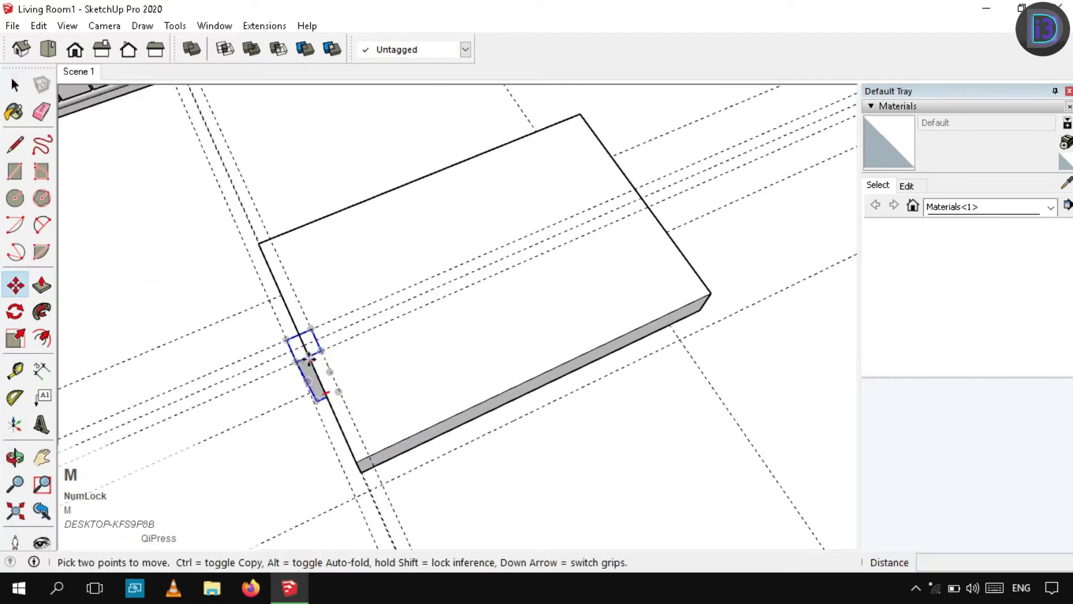
left_click(296, 361, "ctrl")
key("Left")
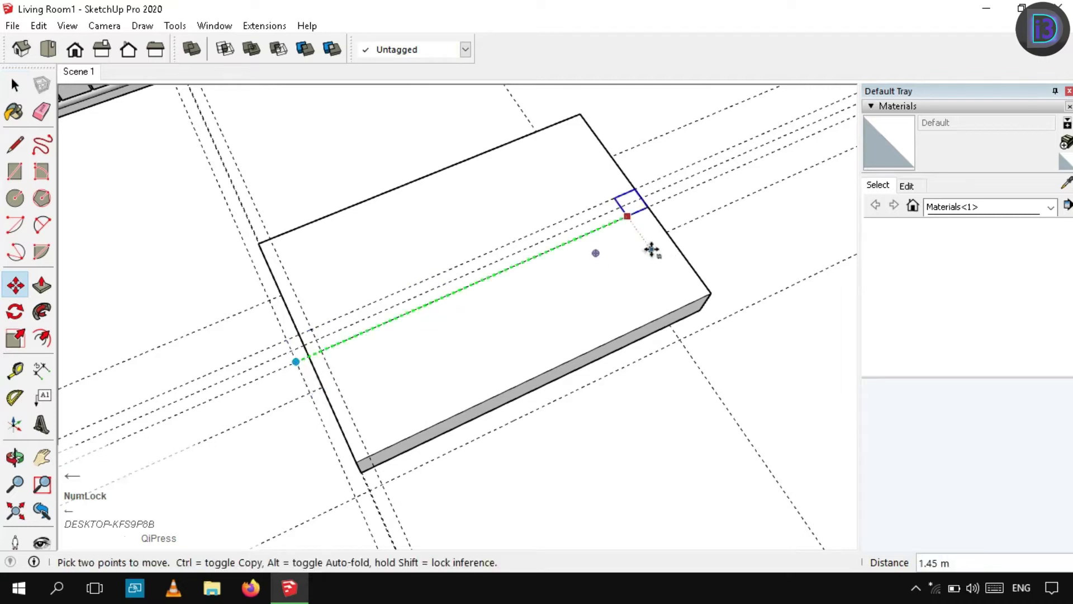
key("space")
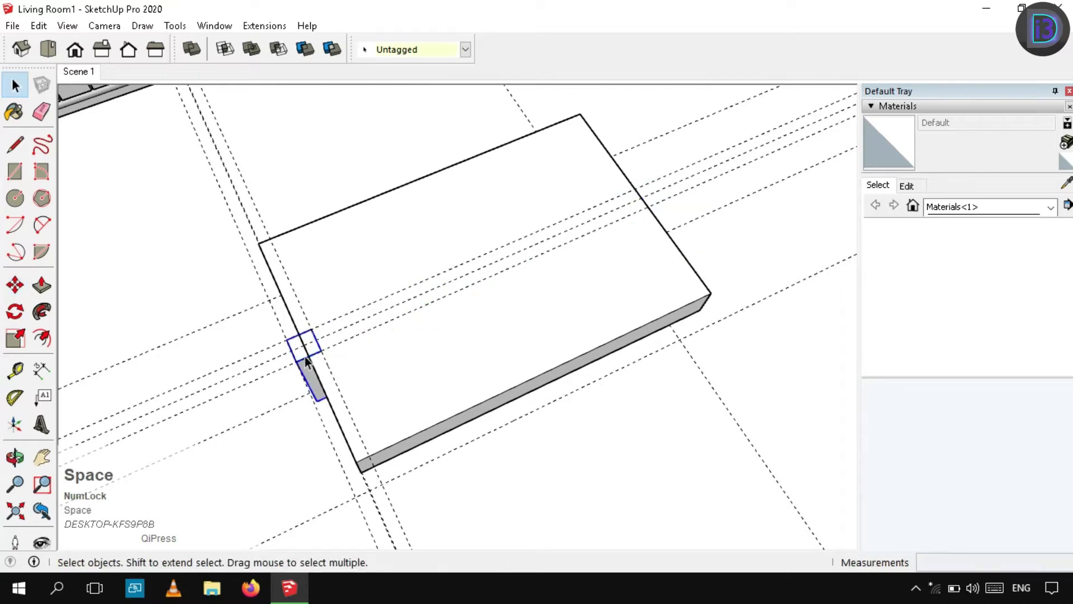
Copy the leg along the tabletop's length to the middle of the opposite end edge.
key("m")
scroll(309, 358, "up", 1)
left_click(310, 358, "ctrl")
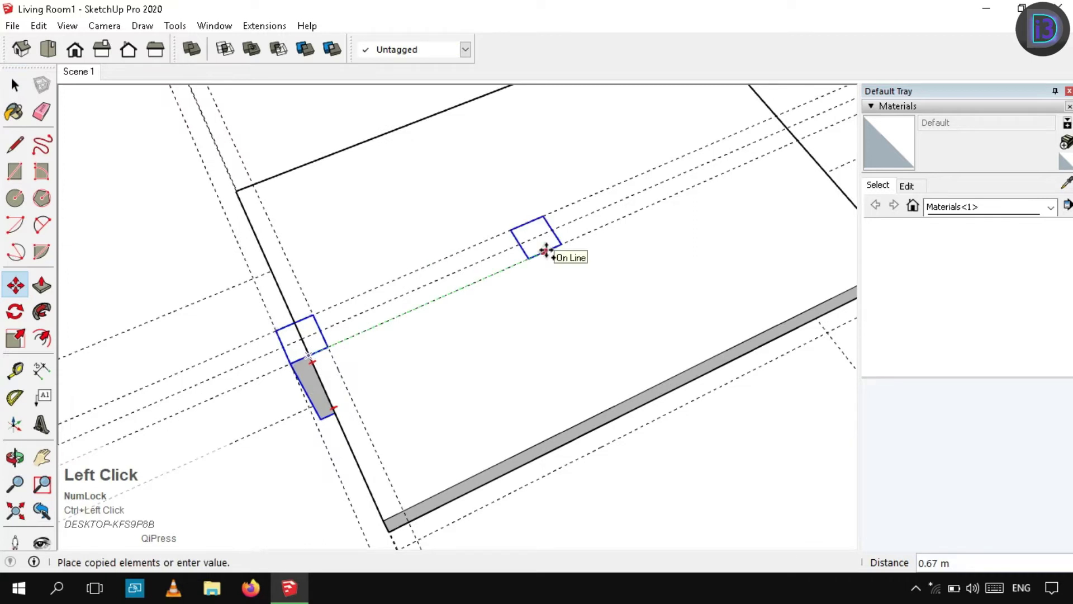
scroll(697, 165, "down", 2)
left_click(722, 174)
key("space")
middle_click_drag(492, 302, 661, 291)
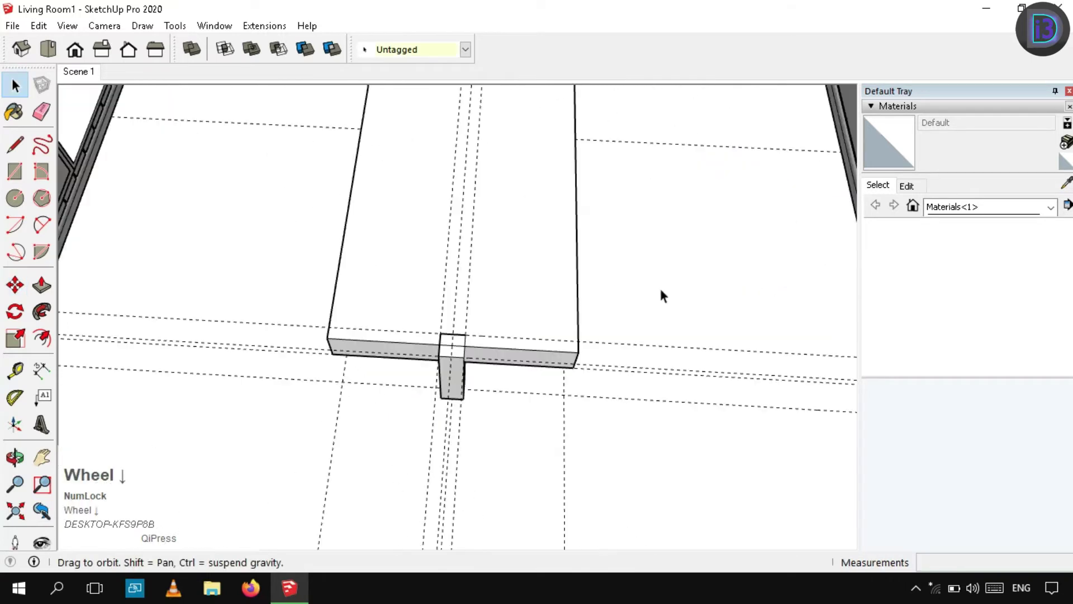
scroll(659, 287, "down", 1)
middle_click_drag(523, 168, 460, 304, "shift")
scroll(429, 251, "up", 4)
key("m")
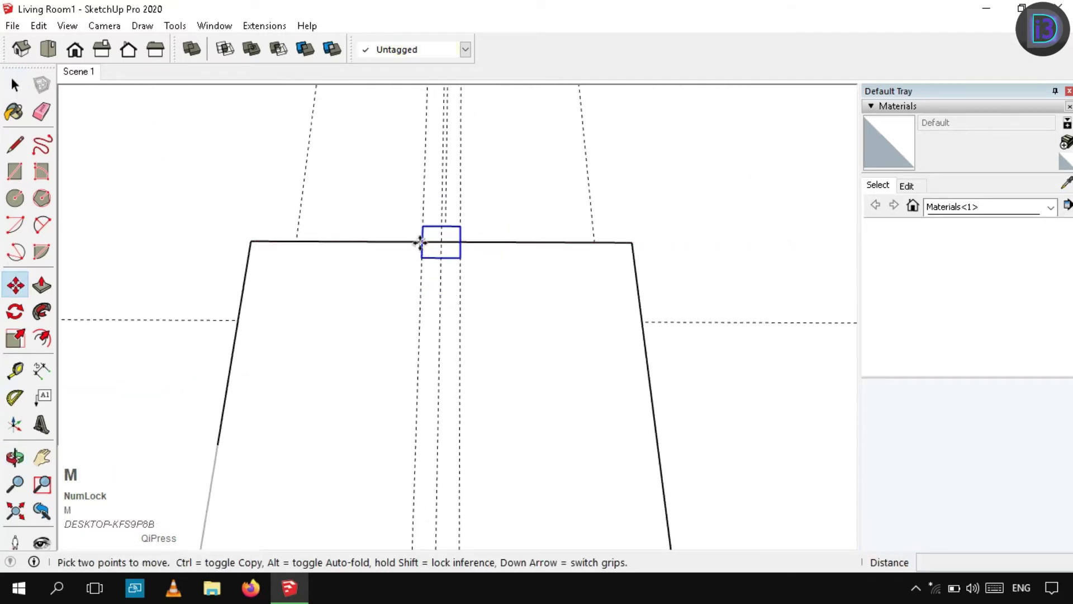
key("ctrl")
left_click(423, 242)
scroll(462, 283, "down", 2)
middle_click_drag(552, 364, 453, 218, "shift")
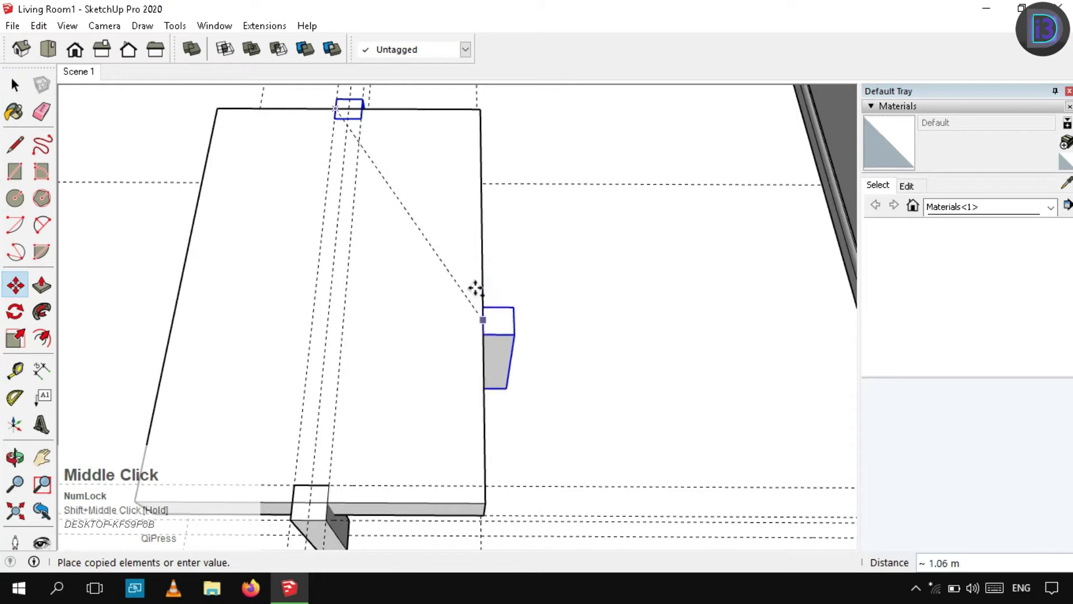
middle_click_drag(477, 290, 493, 275)
key("space")
Copy the far-end leg onto the tabletop's long side edge, centred across that edge.
middle_click_drag(531, 158, 502, 207)
scroll(486, 208, "up", 1)
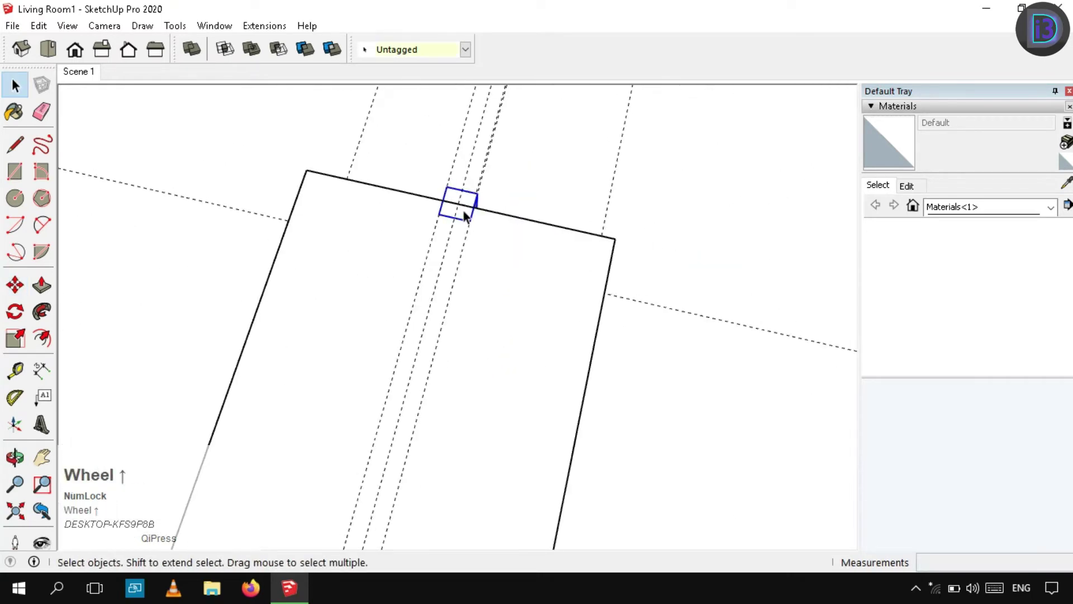
key("m")
scroll(450, 193, "up", 2)
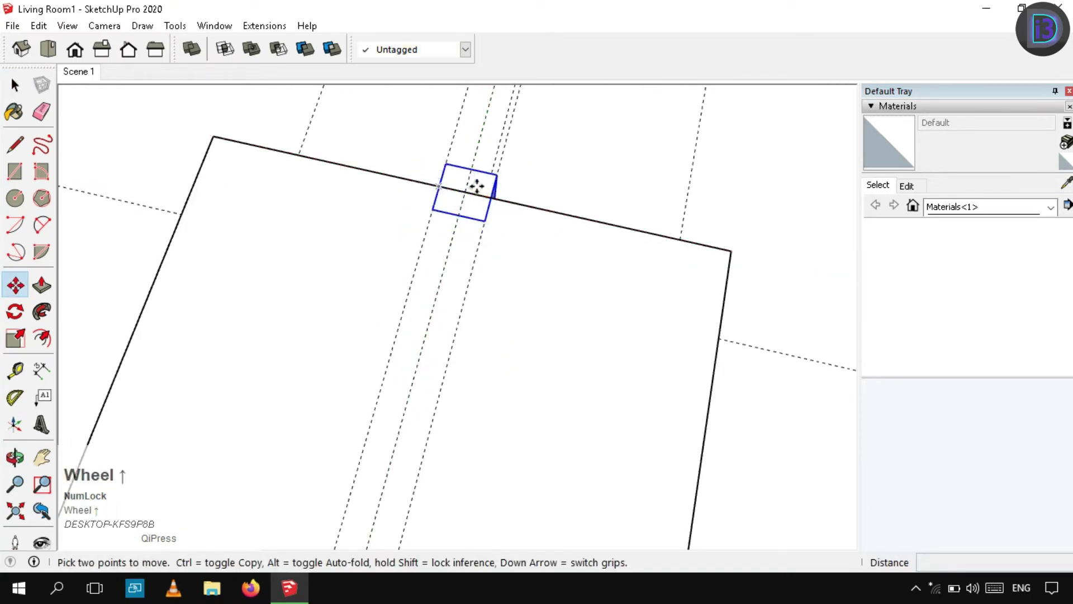
left_click(471, 170, "ctrl")
scroll(503, 251, "down", 2)
middle_click_drag(621, 341, 514, 187, "shift")
key("space")
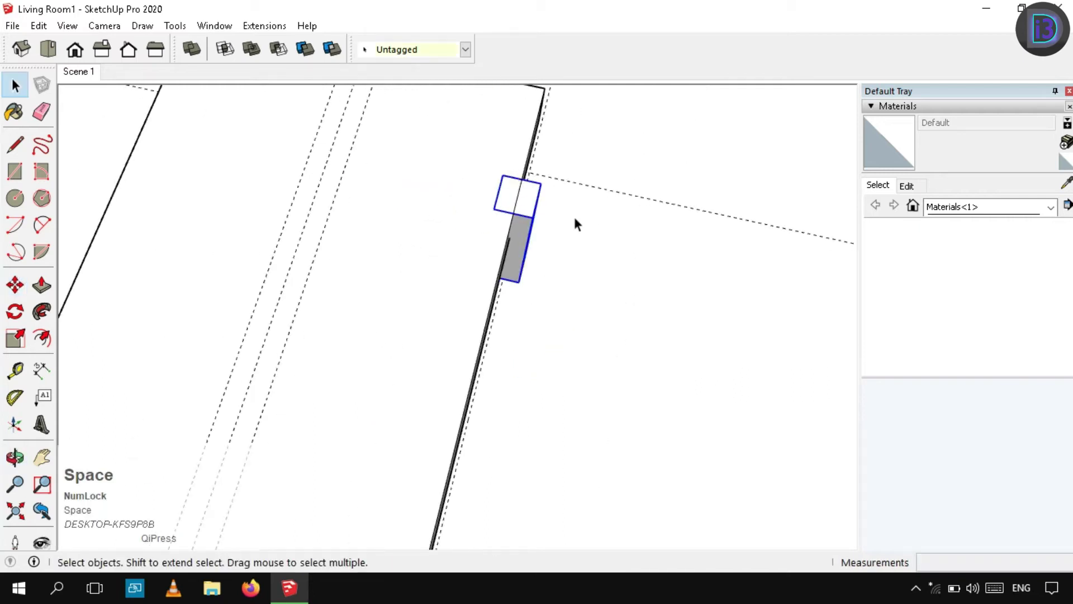
Move the side leg along the tabletop's long edge to the middle of that edge.
middle_click_drag(576, 223, 542, 365)
key("m")
left_click(542, 366)
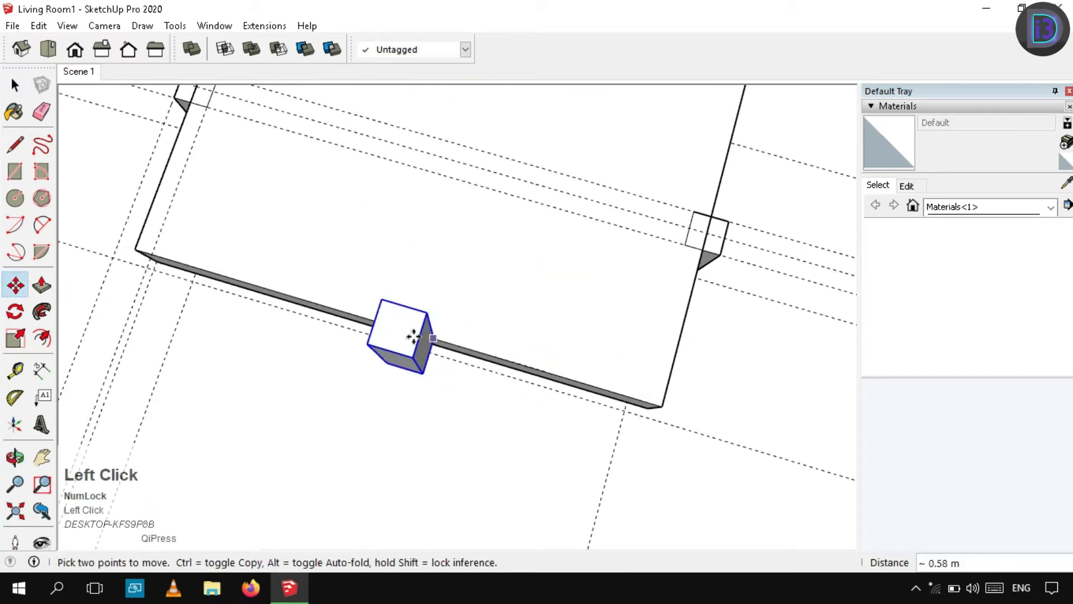
left_click(379, 330)
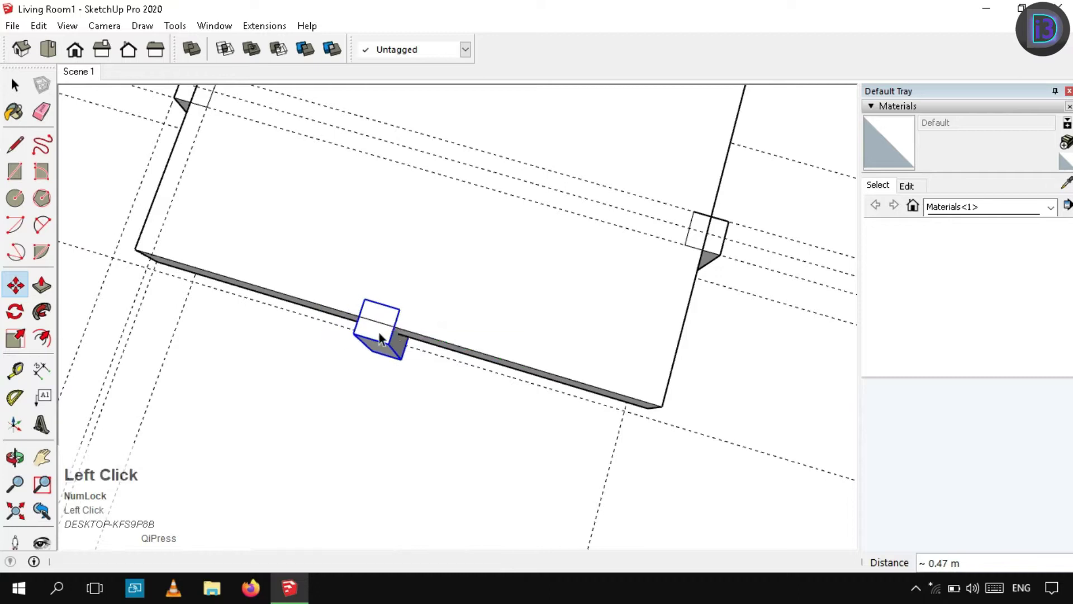
key("space")
middle_click_drag(380, 331, 455, 311)
key("m")
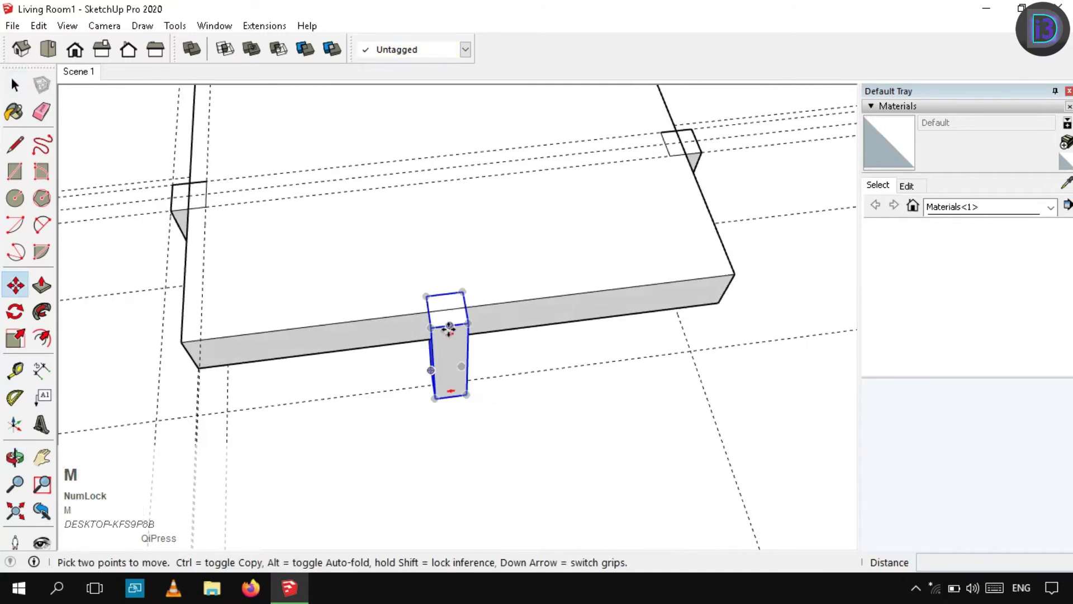
left_click(447, 305)
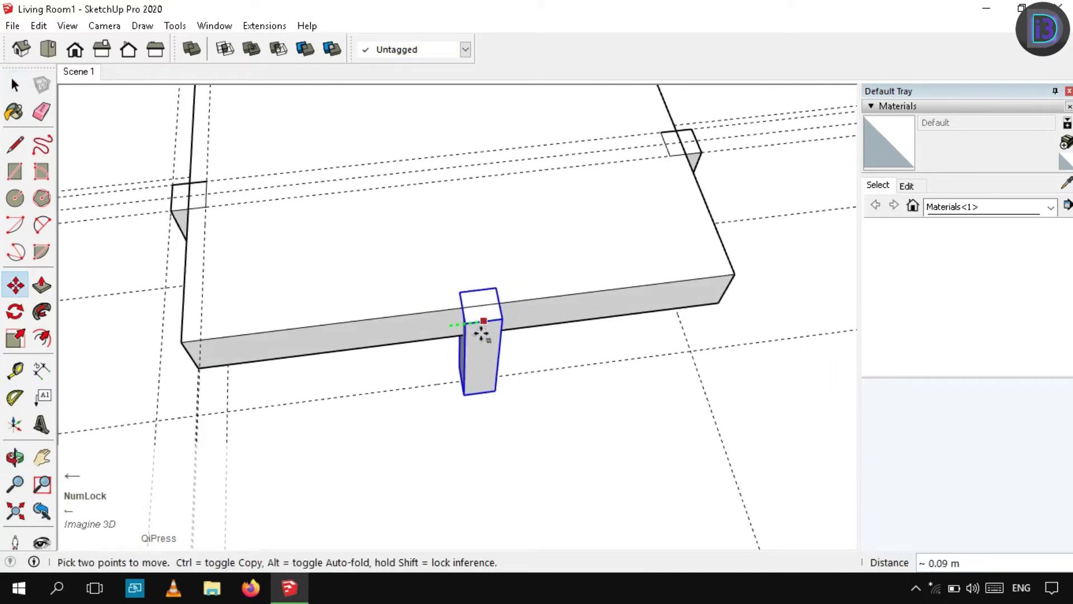
middle_click_drag(481, 299, 500, 373, "shift")
left_click(431, 166)
key("space")
Copy the middle side leg along the long edge toward one end of the tabletop.
scroll(500, 374, "down", 5)
middle_click_drag(458, 279, 429, 401)
scroll(429, 401, "up", 3)
key("m")
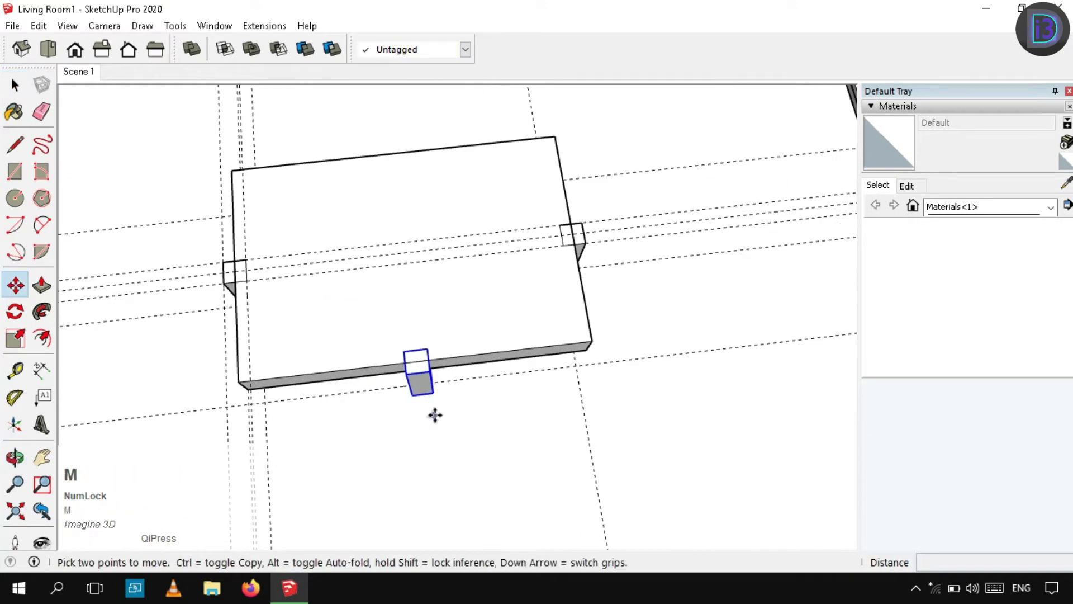
left_click(435, 414)
key("ctrl")
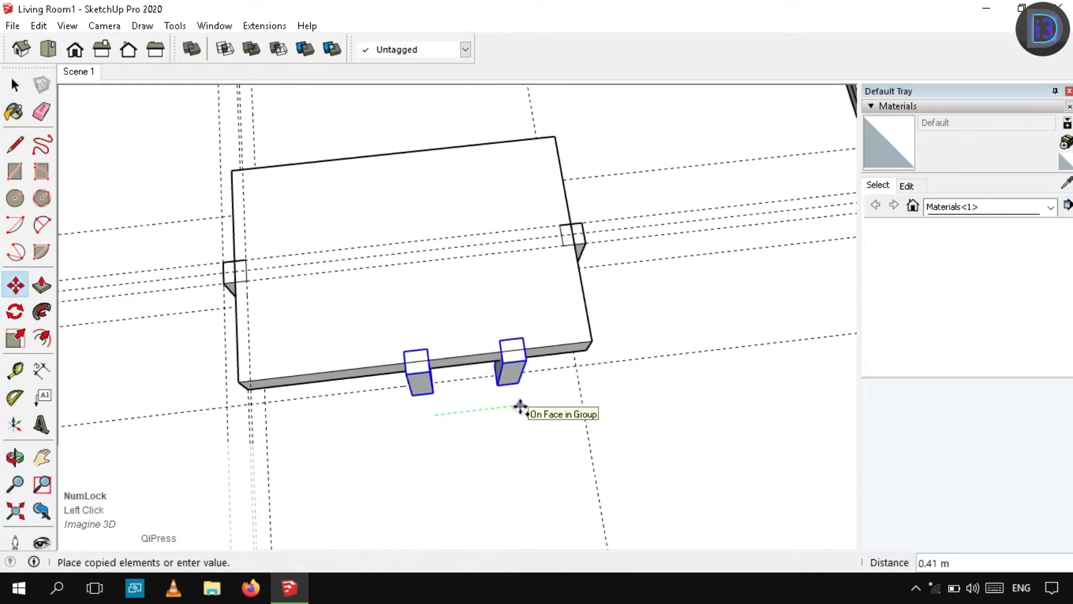
type(".25")
key("Return")
key("space")
Copy the middle side leg toward the tabletop's other end and delete the original middle leg.
left_click(426, 389)
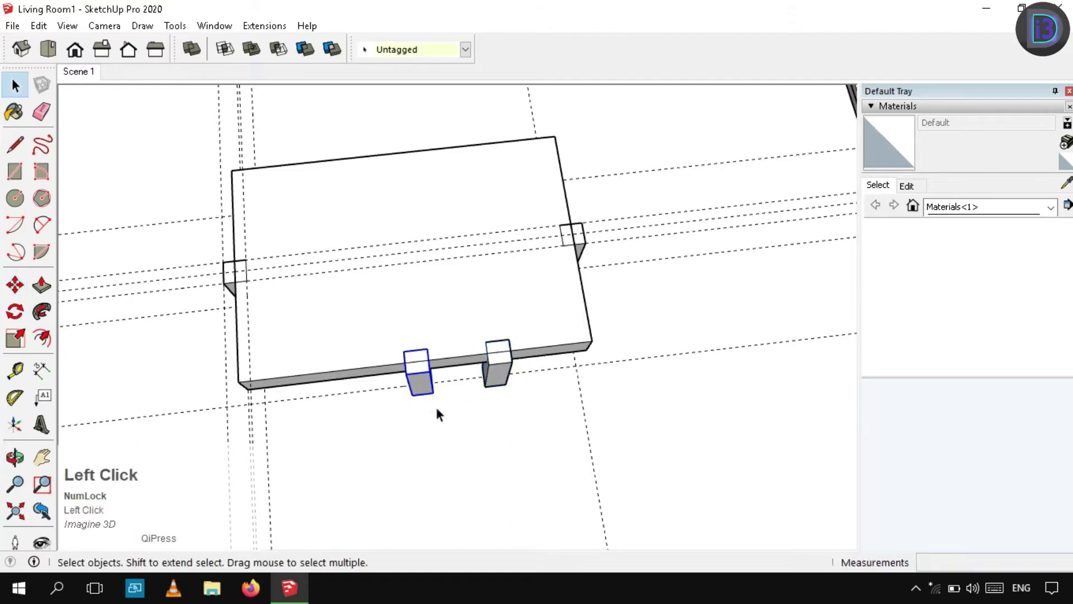
key("m")
left_click(453, 416, "ctrl")
type(".")
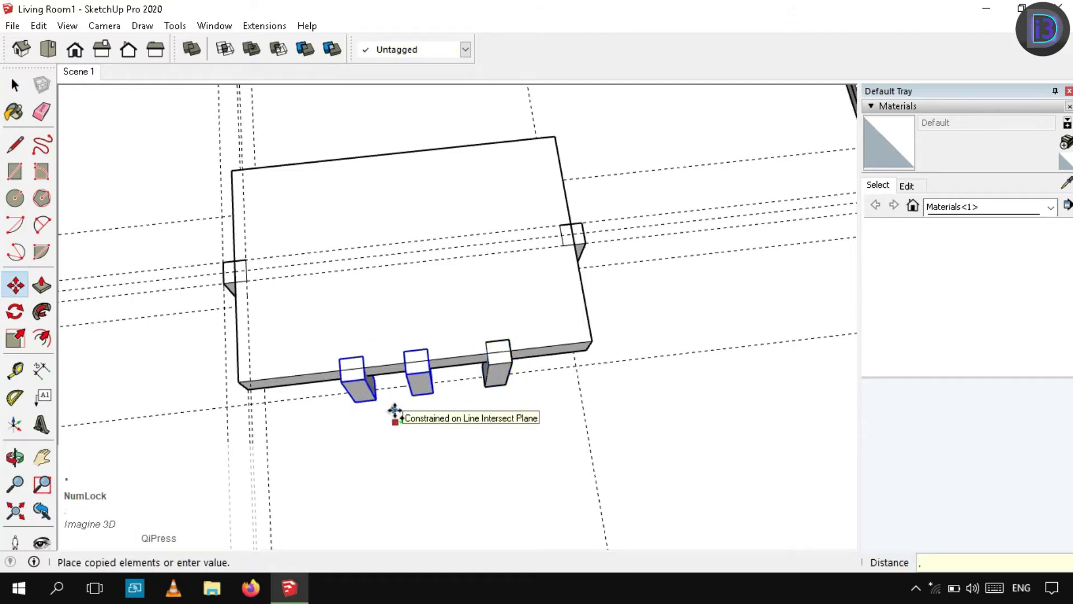
type("25")
key("Return")
key("space")
key("Delete")
Copy both side legs 1.00 m across the tabletop onto the opposite long edge.
middle_click_drag(413, 386, 716, 406)
left_click(450, 443)
left_click(531, 323, "shift")
middle_click_drag(531, 323, 525, 368)
scroll(519, 375, "up", 2)
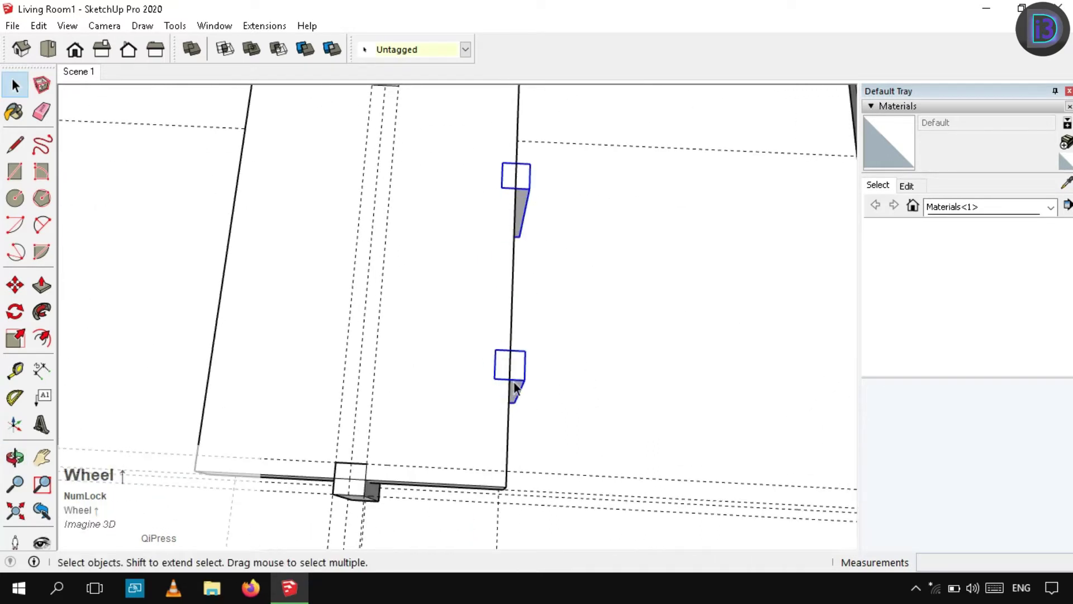
key("m")
left_click(508, 380, "ctrl")
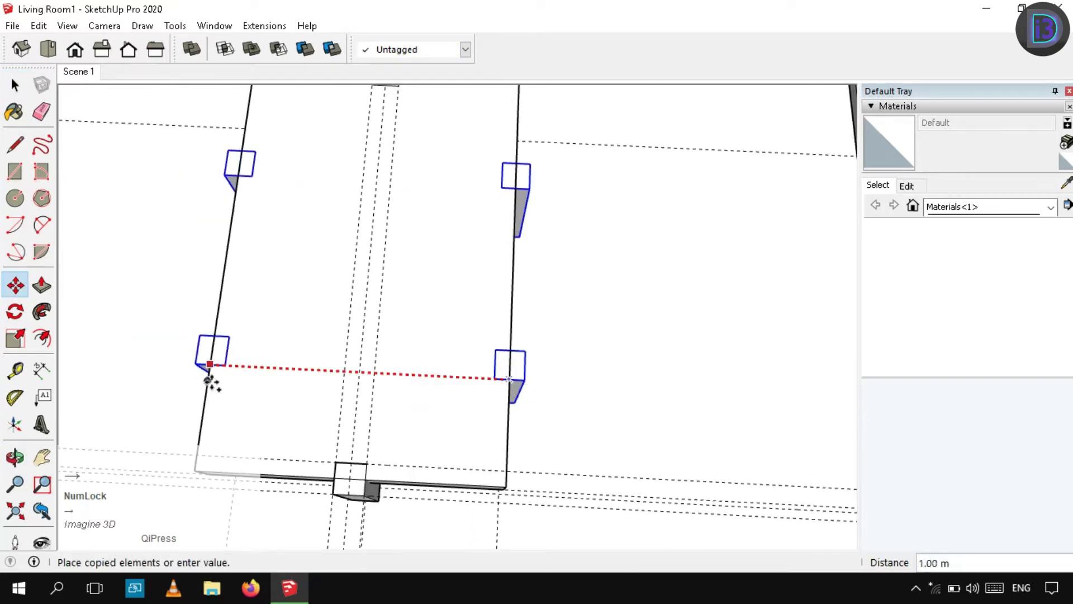
left_click(208, 381)
key("space")
Select all six table legs around the tabletop and combine them into one group.
scroll(474, 402, "down", 4)
middle_click_drag(414, 447, 476, 385)
scroll(448, 392, "up", 2)
scroll(478, 386, "up", 1)
left_click(488, 398)
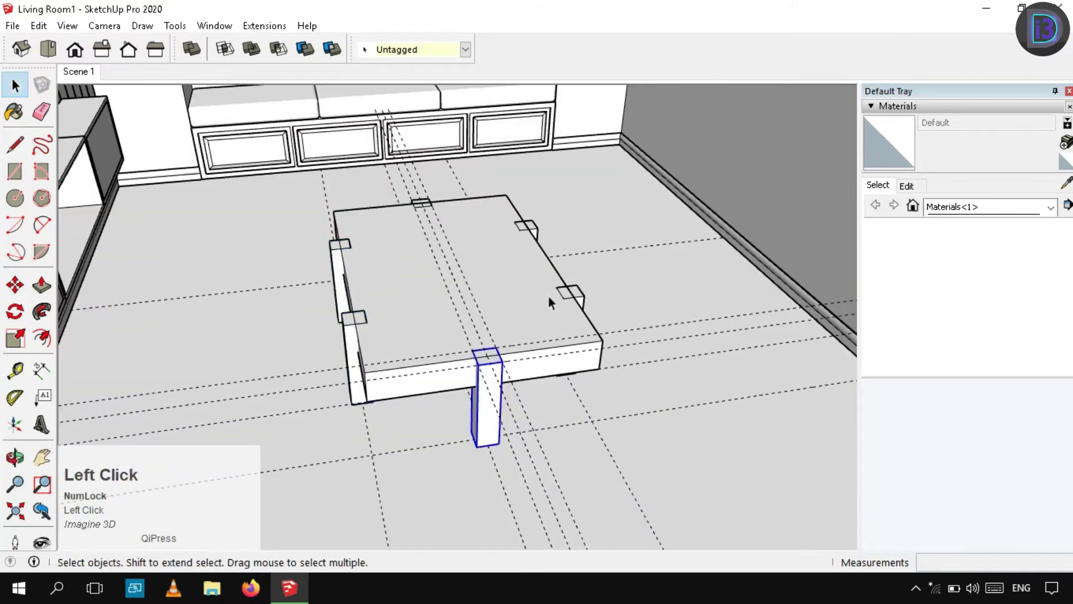
middle_click_drag(548, 302, 439, 400)
middle_click_drag(439, 400, 447, 347)
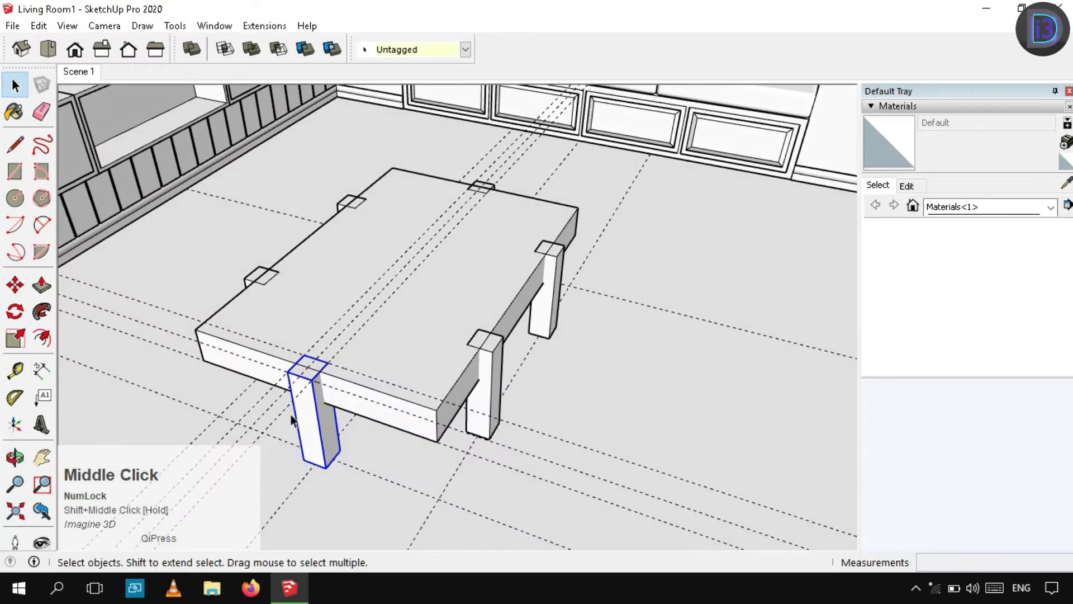
scroll(499, 197, "up", 5)
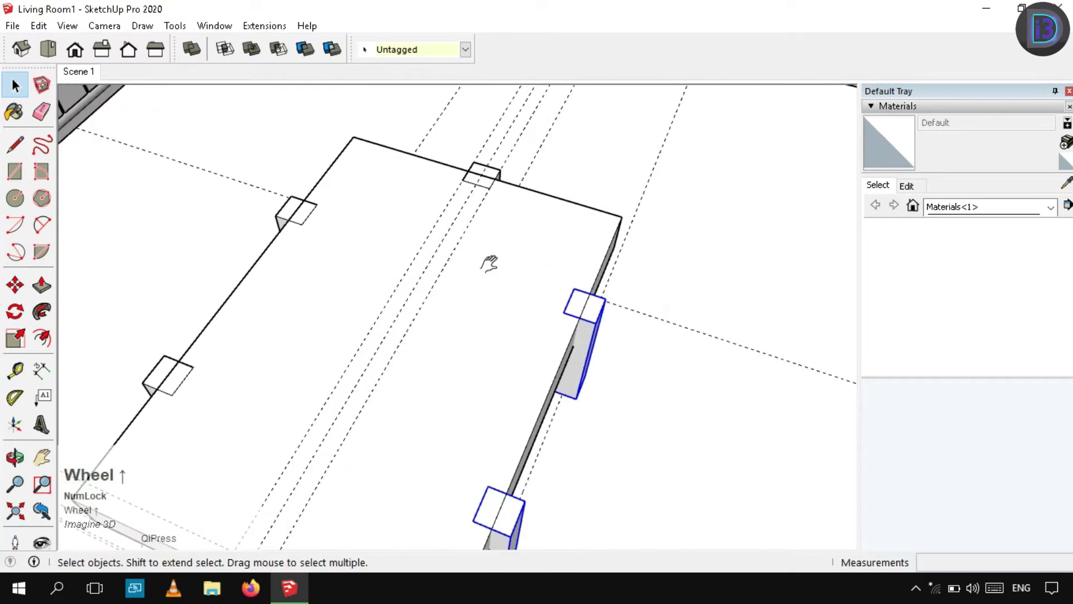
scroll(347, 311, "down", 3)
scroll(566, 263, "up", 4)
left_click(566, 263, "shift")
scroll(391, 274, "down", 4, "shift")
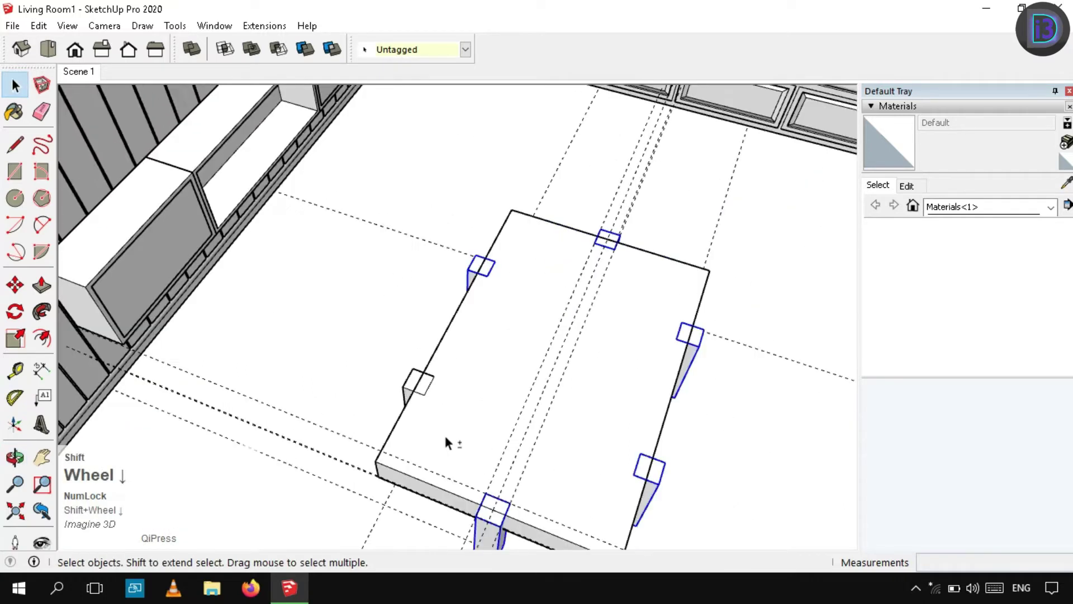
middle_click_drag(446, 438, 503, 375)
scroll(474, 377, "up", 1)
left_click(476, 378, "shift")
middle_click_drag(573, 380, 398, 442)
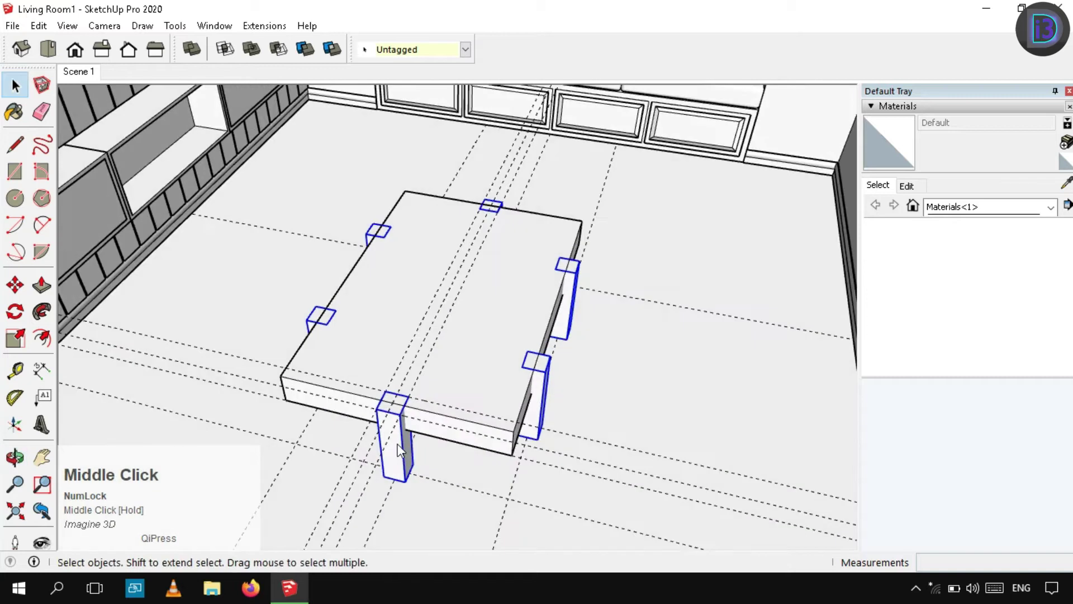
right_click(398, 441)
left_click(415, 428)
Explode the six individual leg groups inside the combined group and close the group.
double_click(397, 468)
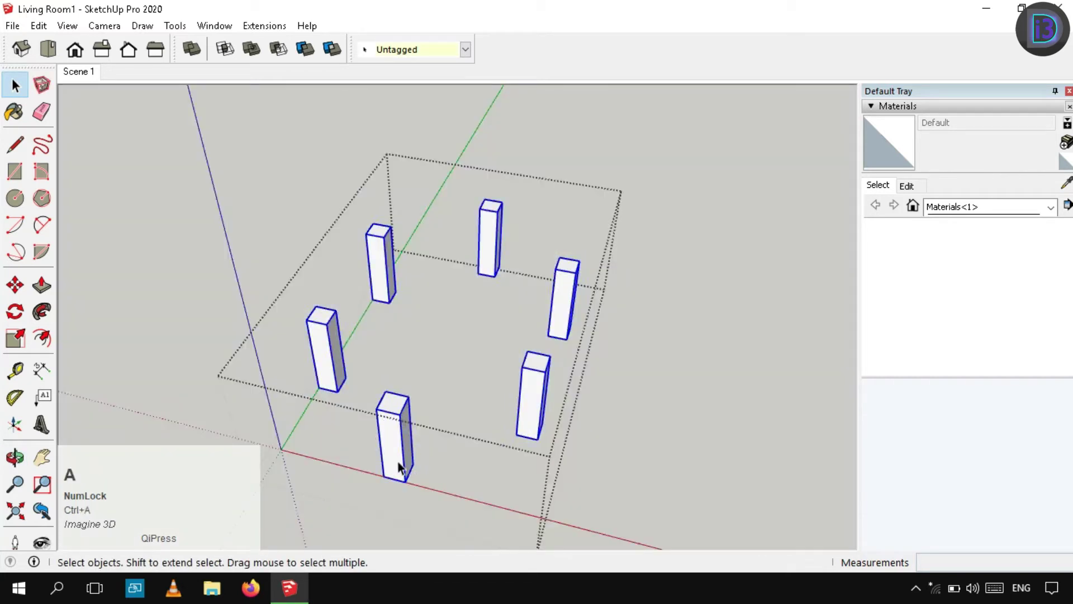
right_click(399, 460)
left_click(451, 225)
right_click(754, 217)
left_click(755, 219)
key("space")
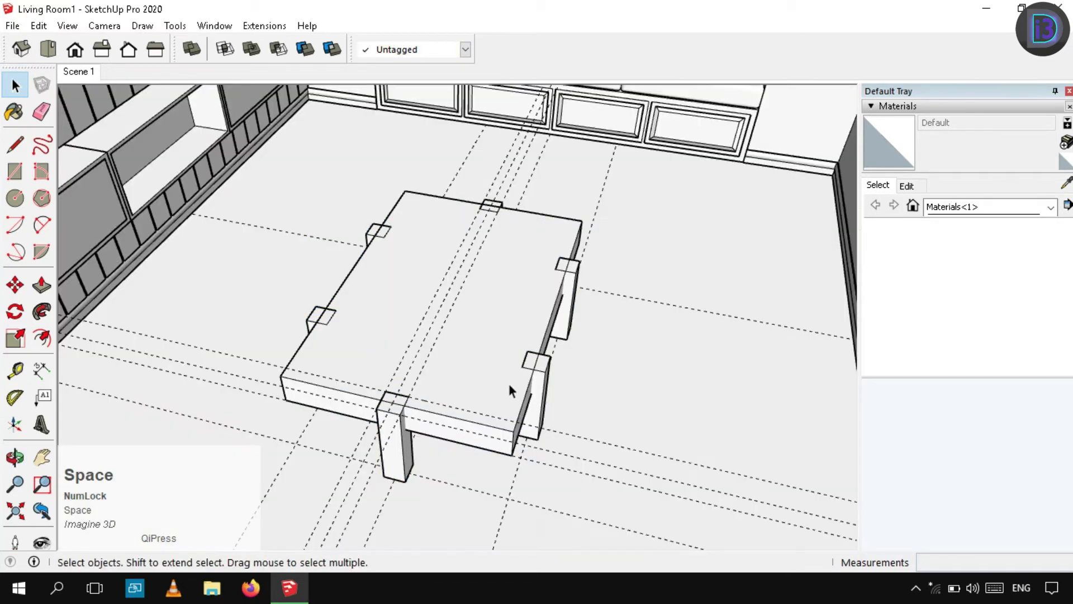
Subtract the leg group from the tabletop with the Subtract solid tool and paste the copied legs back in place.
left_click(551, 369)
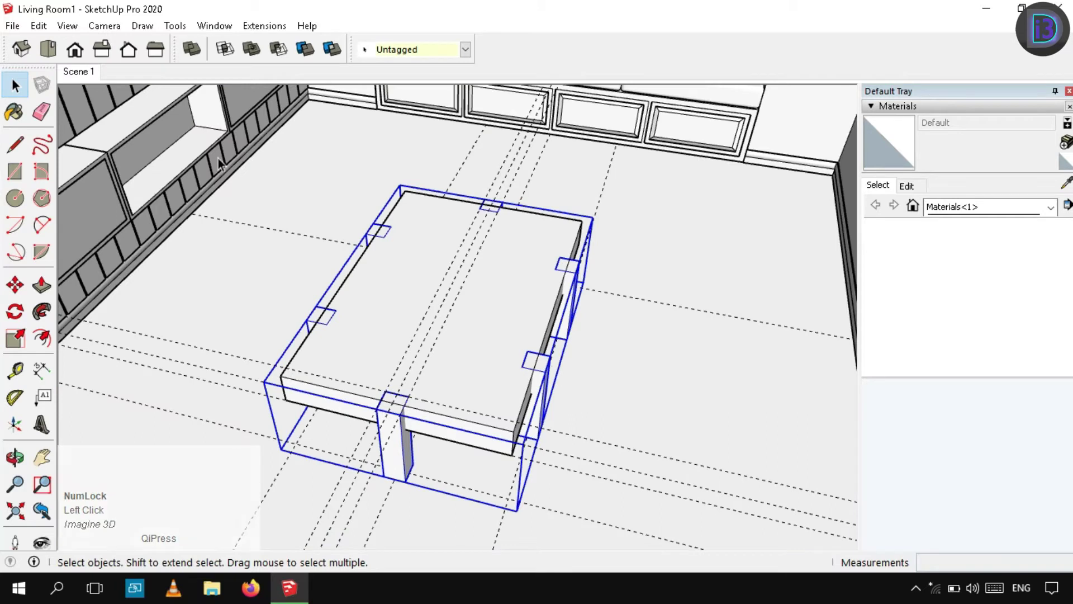
left_click(278, 48)
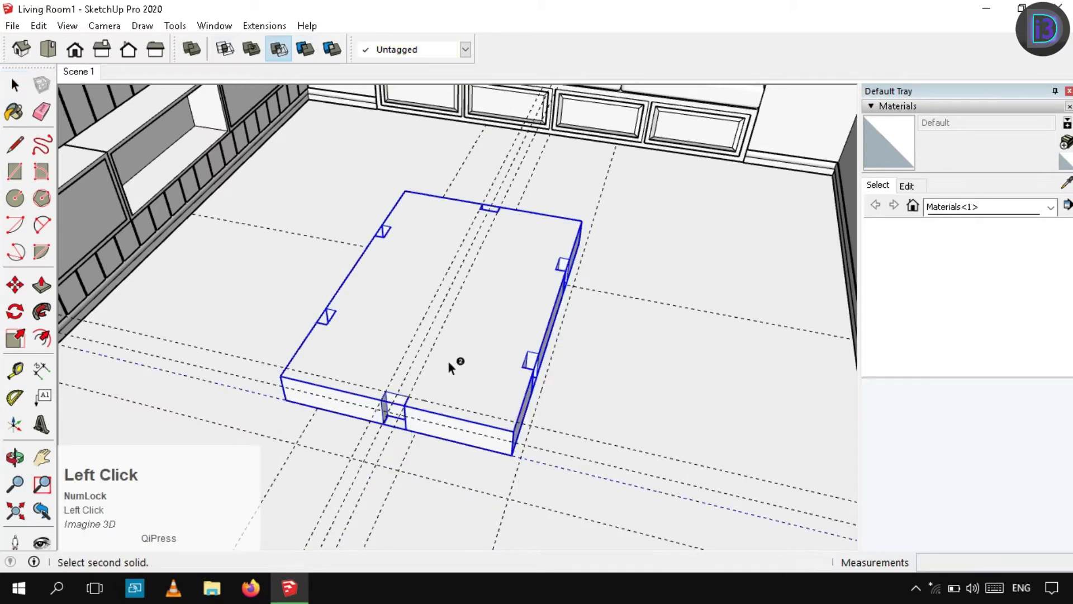
left_click(38, 26)
left_click(79, 135)
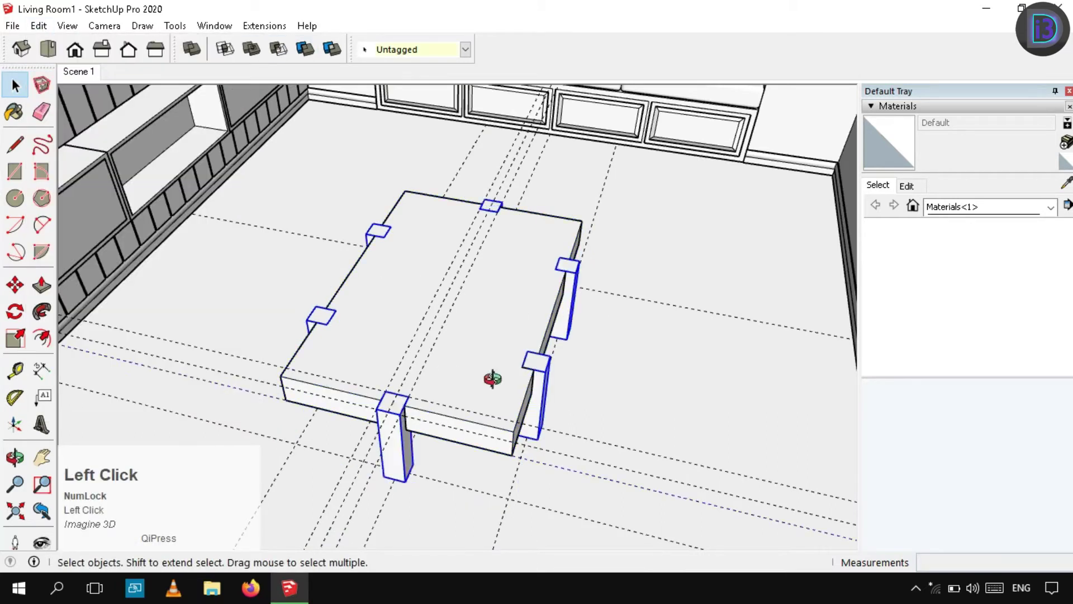
Delete all the guides from the model.
scroll(632, 265, "down", 3)
scroll(604, 330, "up", 3)
middle_click_drag(604, 330, 364, 235)
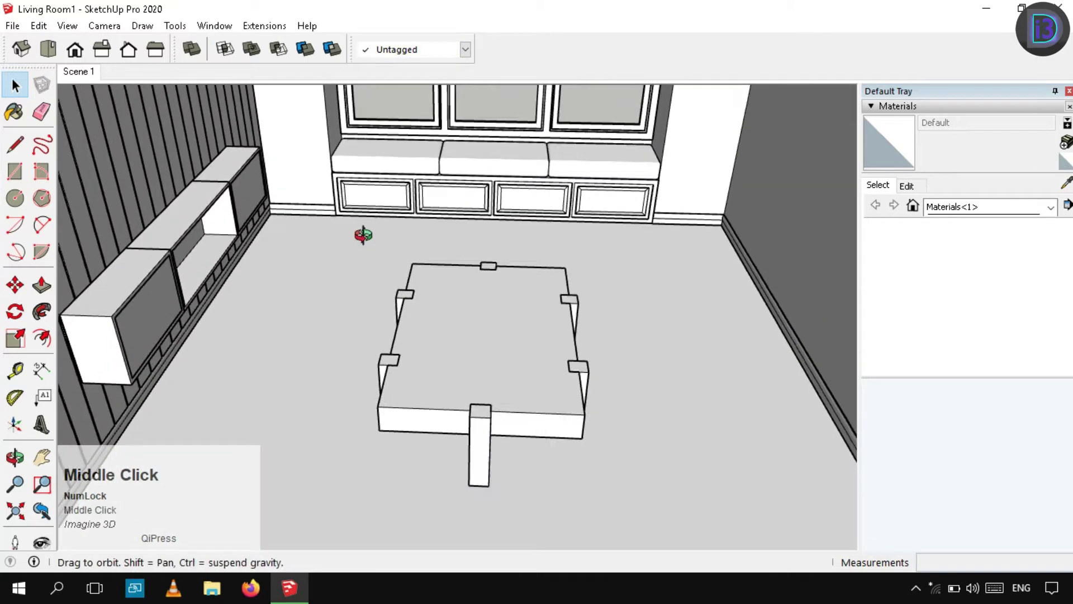
Draw a 0.4 by 0.4 m square on the floor in the room corner beside the window seat.
scroll(384, 316, "down", 5)
left_click(436, 310)
middle_click_drag(438, 312, 553, 358)
scroll(453, 292, "up", 5)
middle_click_drag(554, 358, 304, 329, "shift")
scroll(297, 337, "up", 3)
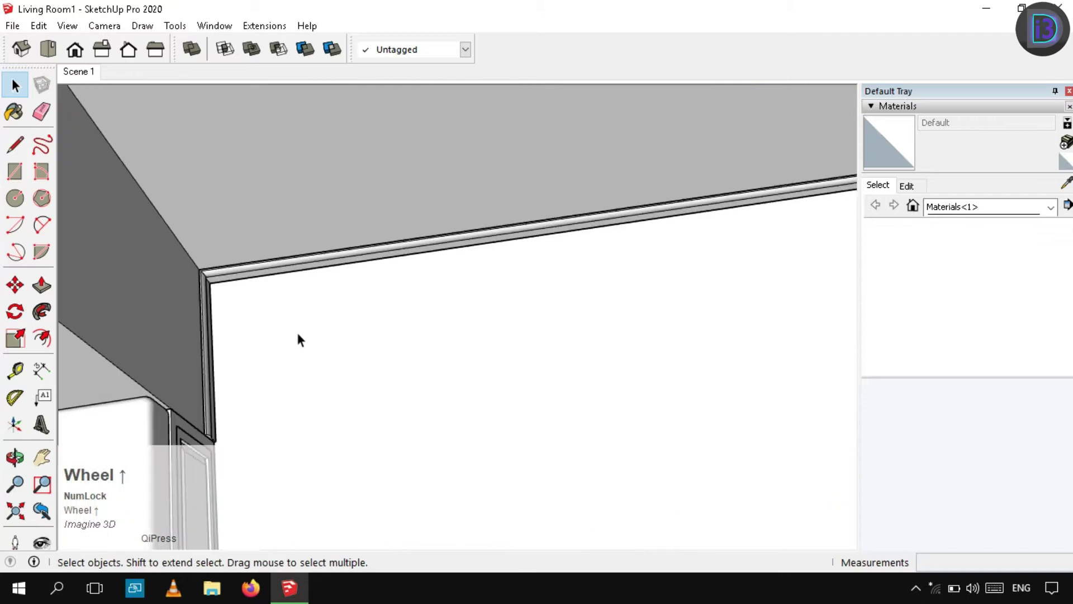
key("r")
key("space")
key("r")
left_click(246, 398)
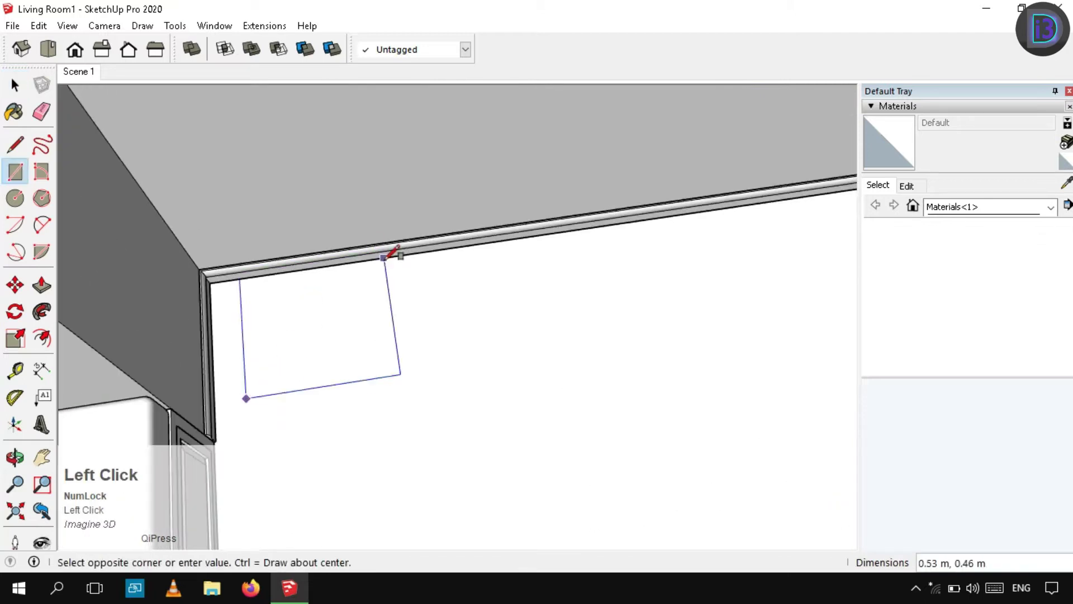
type(".4,.4")
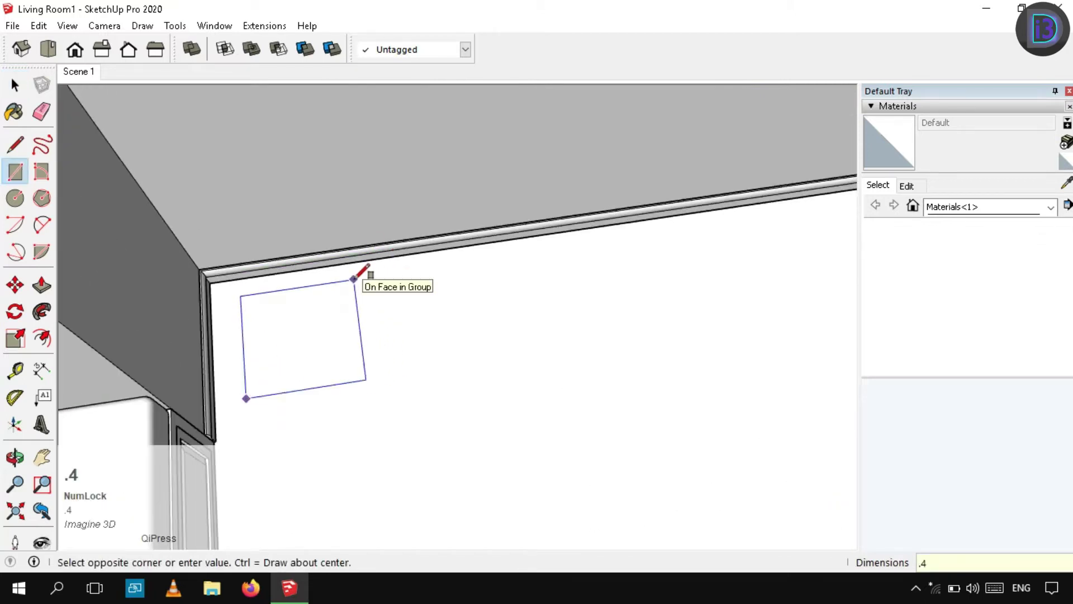
key("Return")
key("space")
Extrude the corner square 0.7 m upward into a box.
middle_click_drag(415, 331, 443, 400)
scroll(496, 412, "up", 2)
key("p")
left_click(444, 400)
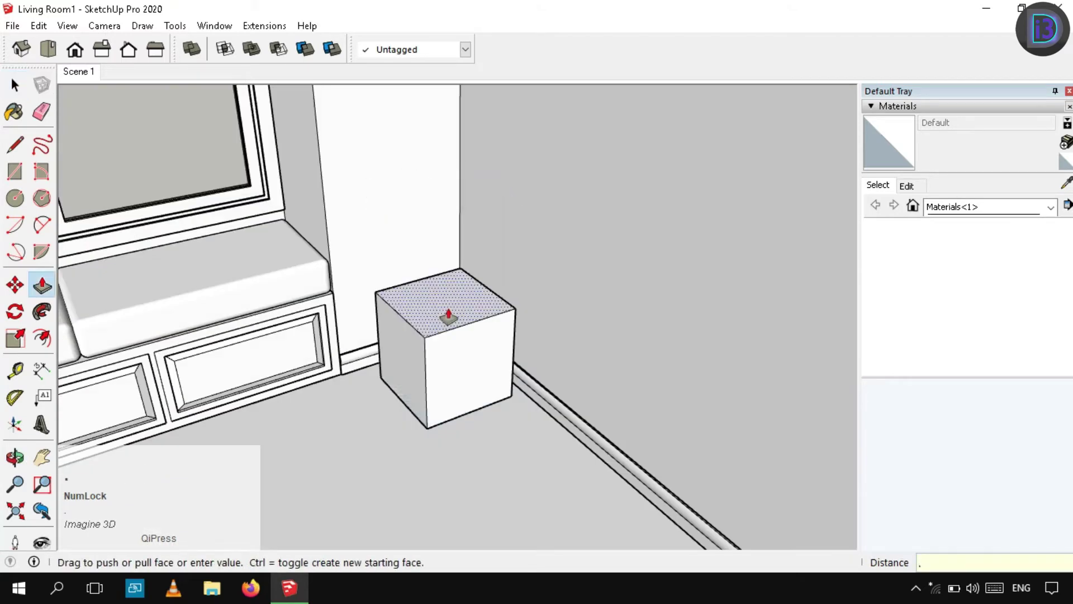
type(".7")
key("Return")
key("space")
Push the top face of the corner box down by 0.1 m.
scroll(452, 305, "down", 5)
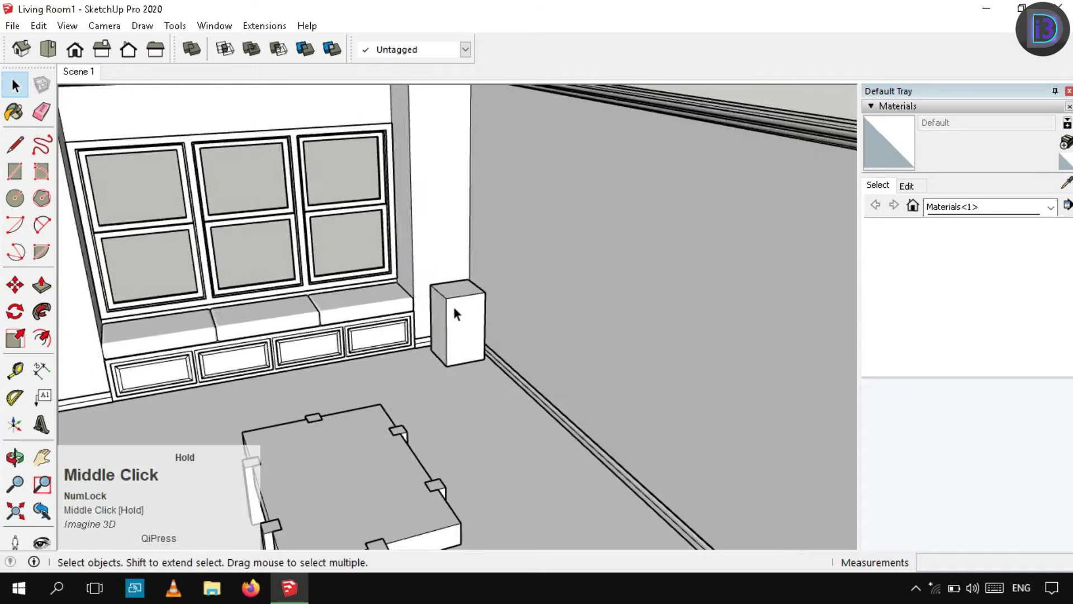
scroll(452, 304, "up", 3)
middle_click_drag(452, 304, 494, 281)
key("p")
left_click(478, 280)
type(".1")
key("Return")
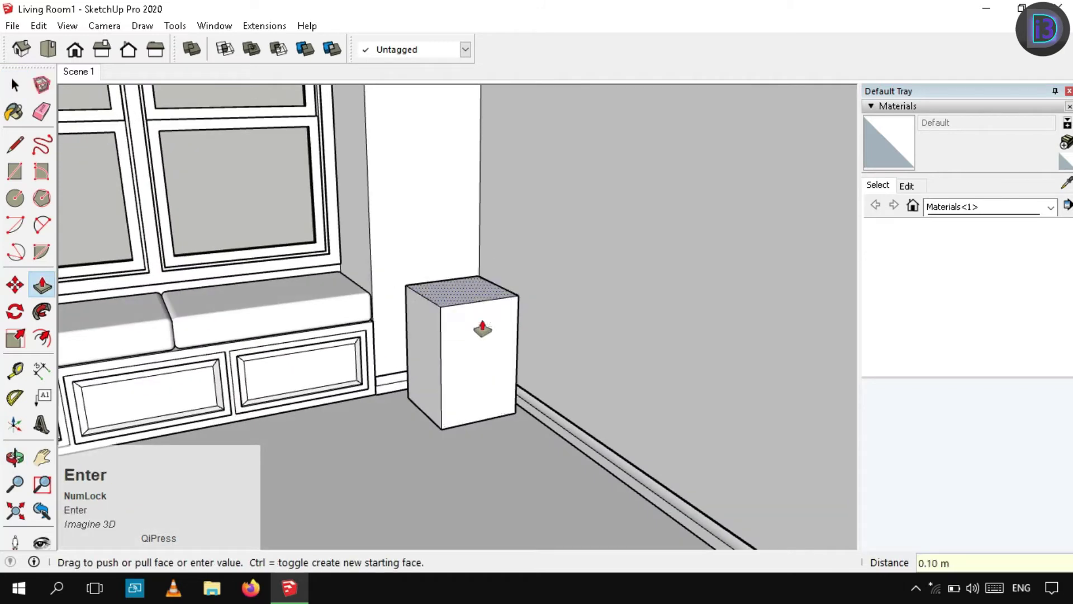
key("space")
Group all the geometry of the corner box.
right_click(482, 322)
left_click(537, 385)
scroll(430, 300, "down", 5)
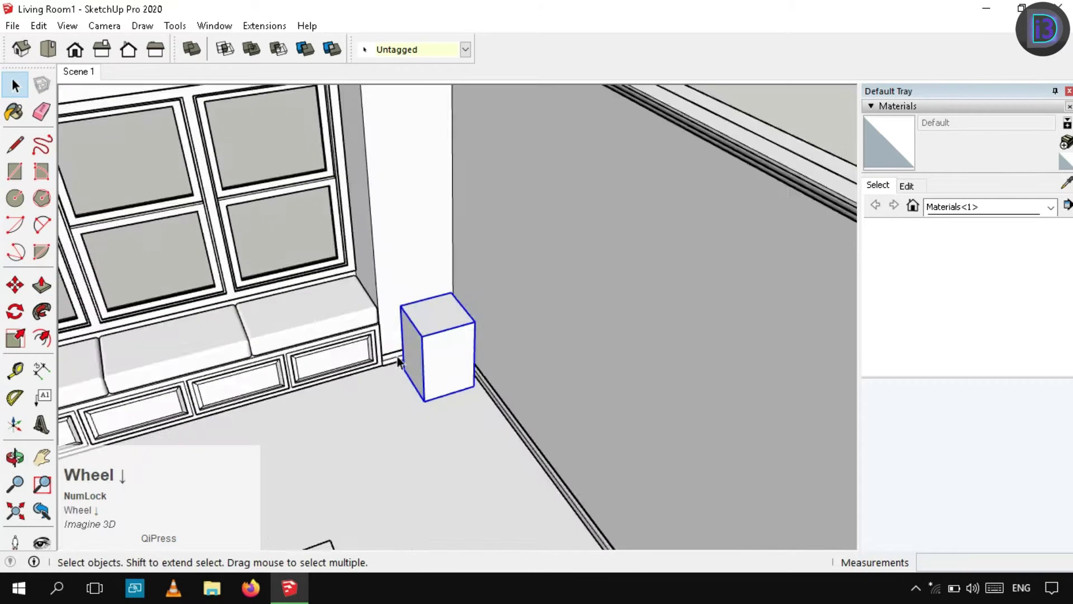
key("space")
Open the corner box group and copy the bottom edge of its front face upward to mark a plinth strip.
scroll(425, 341, "up", 5)
middle_click_drag(416, 358, 442, 339)
double_click(377, 434)
middle_click_drag(377, 435, 417, 417)
scroll(455, 507, "up", 3)
middle_click_drag(454, 507, 463, 467, "shift")
middle_click_drag(463, 467, 465, 449)
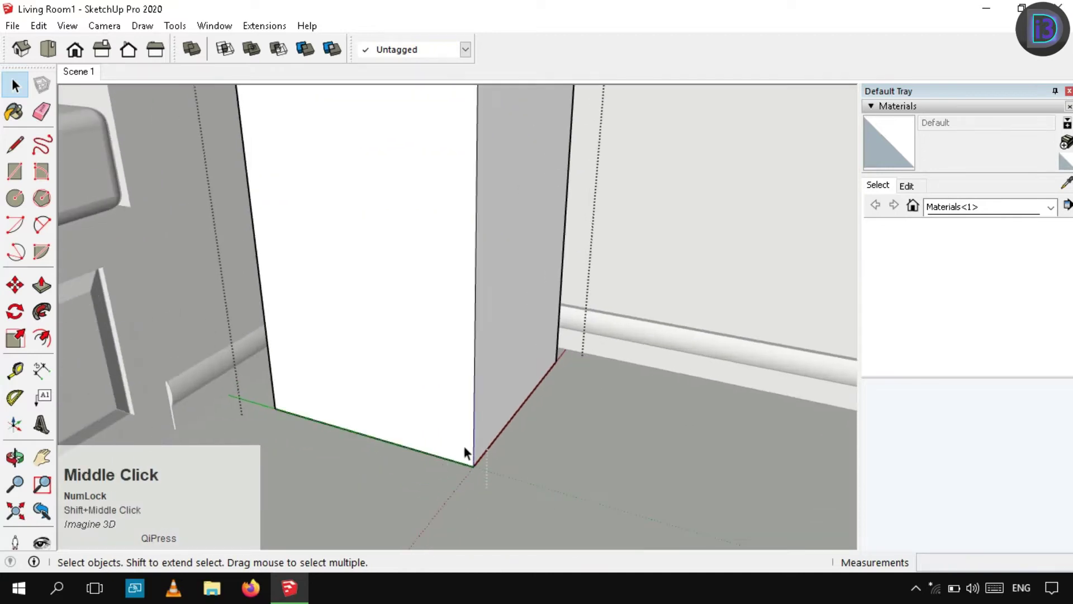
key("m")
left_click(473, 466, "ctrl")
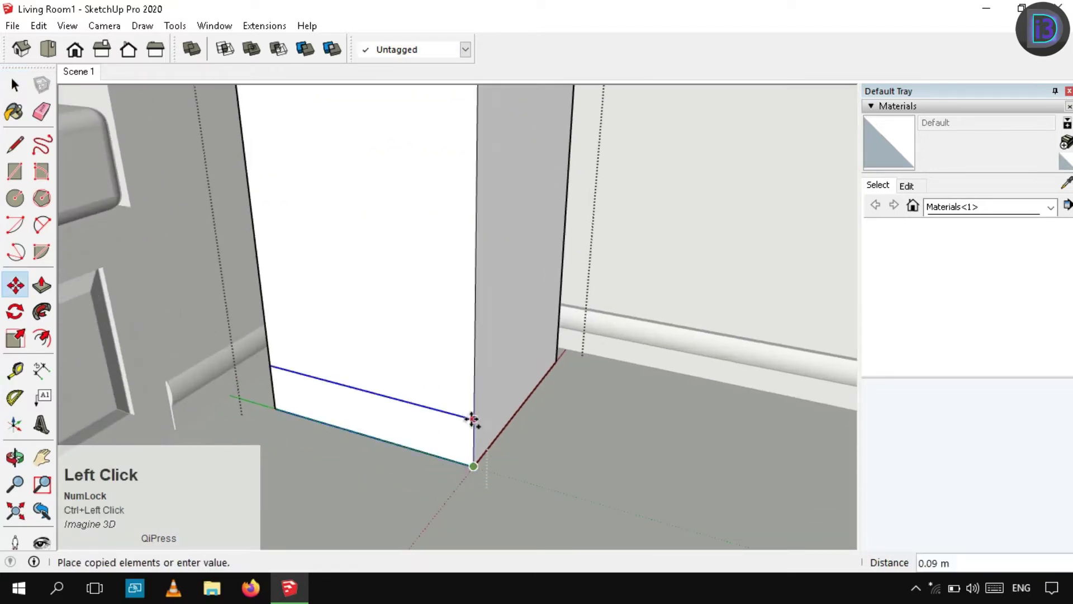
key("Return")
key("space")
Push the plinth strip at the base of the box's front face inward as a recess.
middle_click_drag(392, 428, 237, 434)
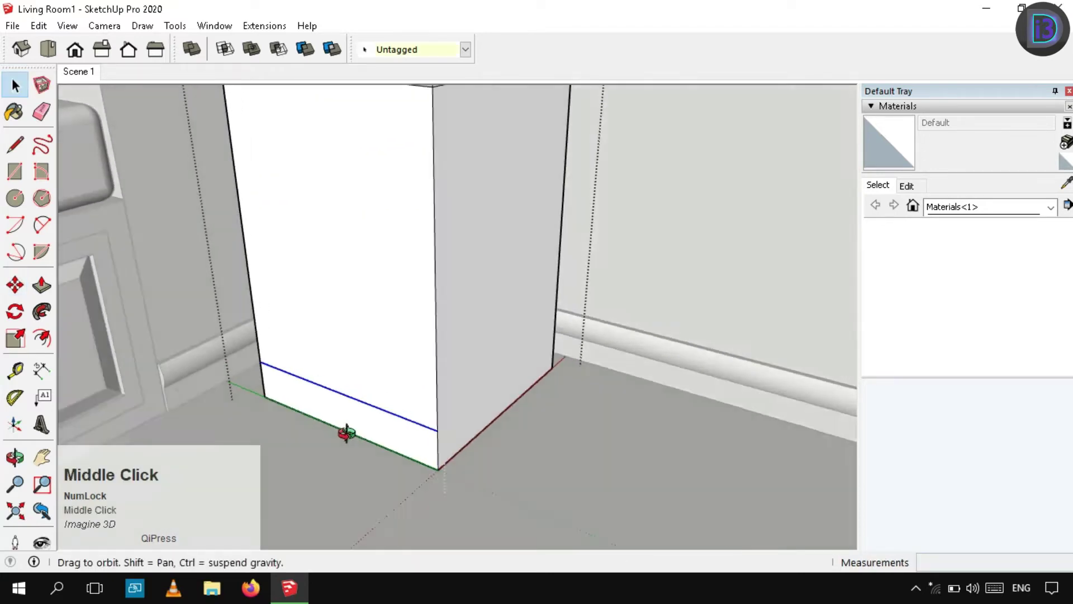
scroll(357, 431, "up", 3)
key("p")
left_click(357, 431)
left_click(362, 436)
key("space")
Copy the top edge of the box's front face slightly downward to mark a thin top slab.
scroll(346, 325, "down", 5)
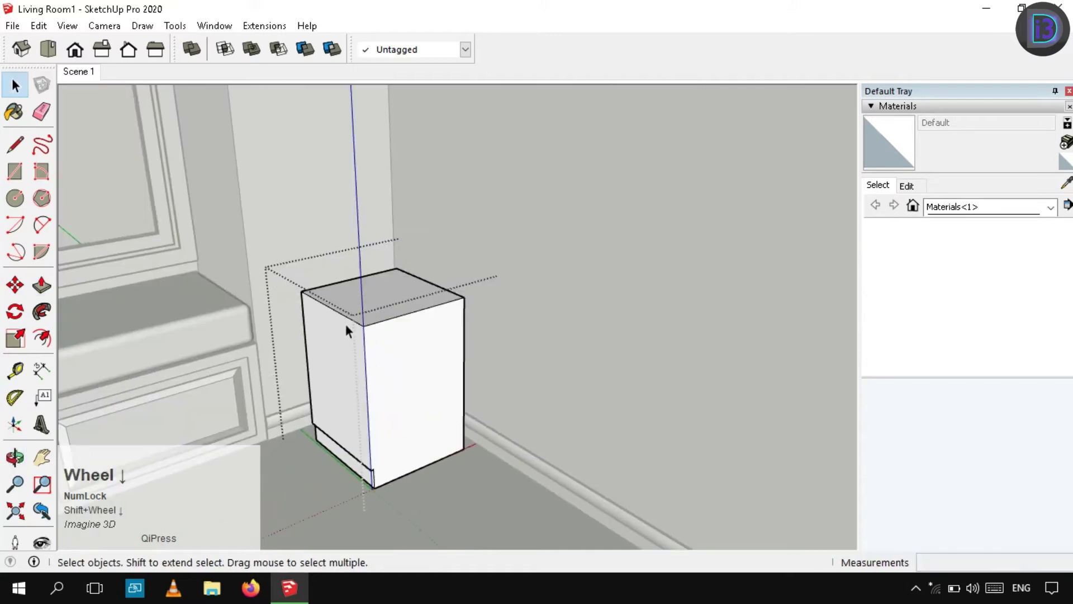
left_click(357, 324)
key("m")
left_click(366, 326, "ctrl")
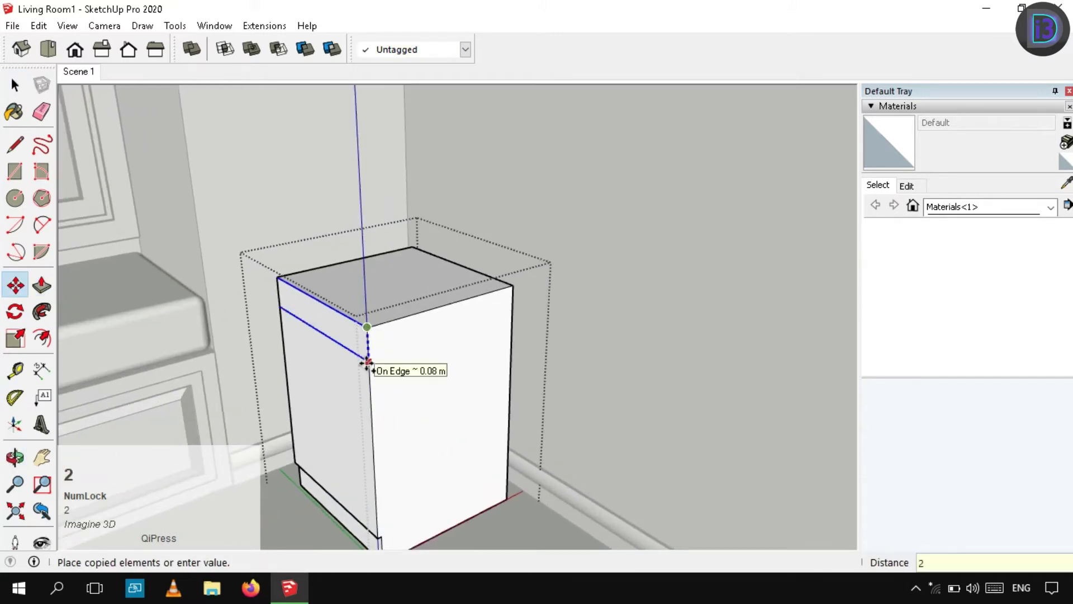
key("space")
Pull the thin strip under the box's top edge outward to form an overhanging top slab.
scroll(369, 340, "up", 3)
key("p")
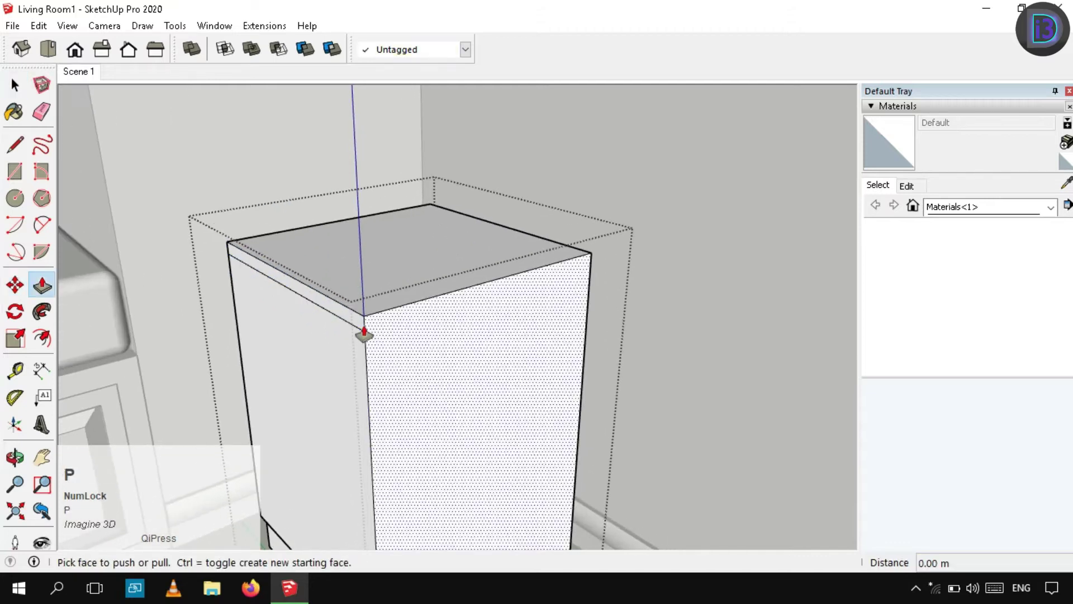
left_click(355, 330)
left_click(355, 330)
key("space")
Copy the front edge beneath the top slab about 0.15 m down the box's front face.
scroll(428, 283, "down", 5)
middle_click_drag(428, 282, 507, 194)
scroll(433, 347, "up", 1, "shift")
scroll(481, 153, "up", 2)
key("m")
left_click(350, 186, "ctrl")
left_click(503, 221)
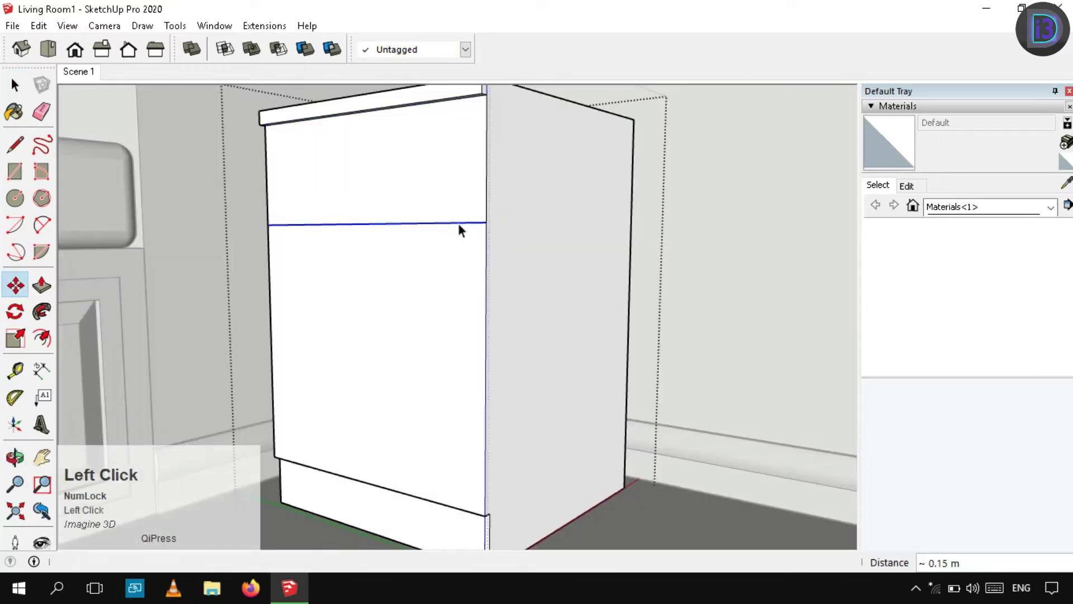
key("space")
scroll(460, 230, "down", 2)
middle_click_drag(460, 230, 517, 279)
left_click(296, 262)
scroll(291, 261, "up", 2)
key("f")
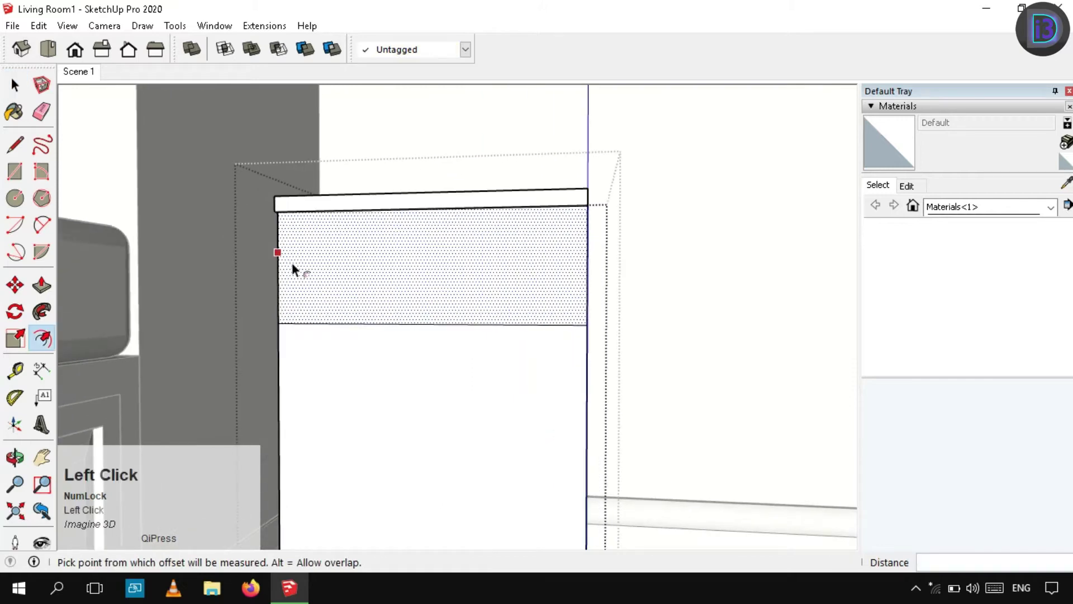
left_click(292, 264)
key("space")
left_click(340, 348)
middle_click_drag(339, 348, 348, 289)
Offset the outline of the cabinet's upper drawer face 5 mm inward.
left_click(307, 237)
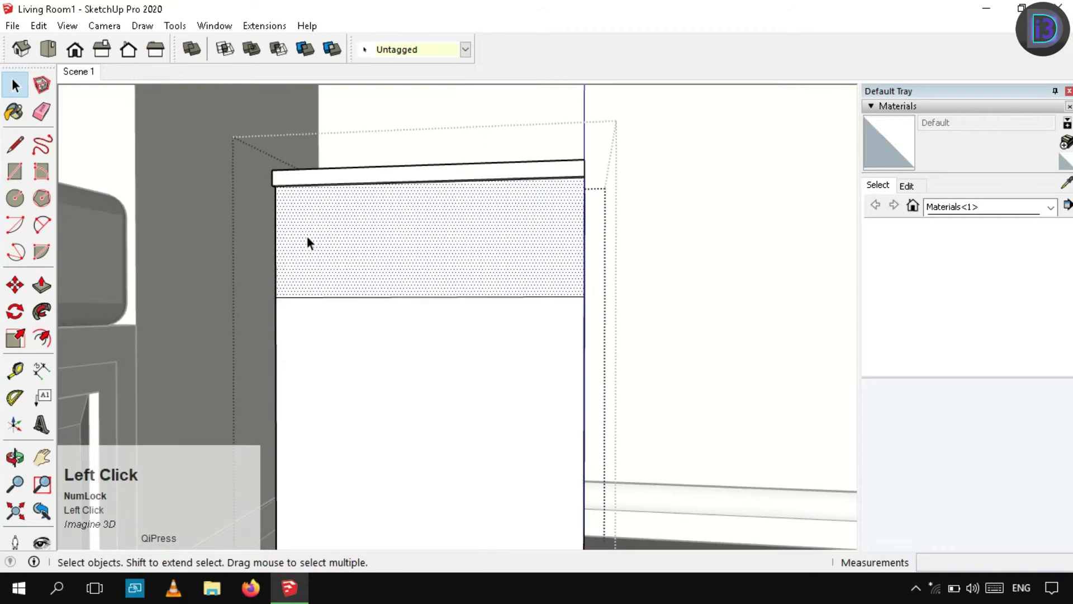
key("f")
left_click(275, 214)
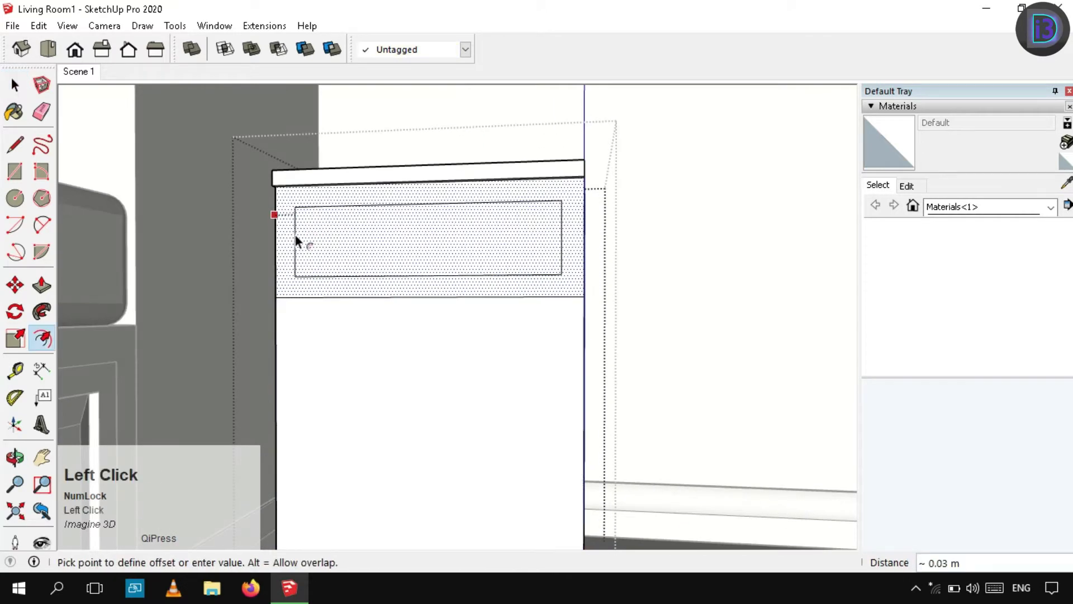
type("5mm")
key("Return")
Offset the outline of the lower door face inward by the same 5 mm.
key("space")
left_click(373, 400)
middle_click_drag(374, 401, 326, 256, "shift")
key("f")
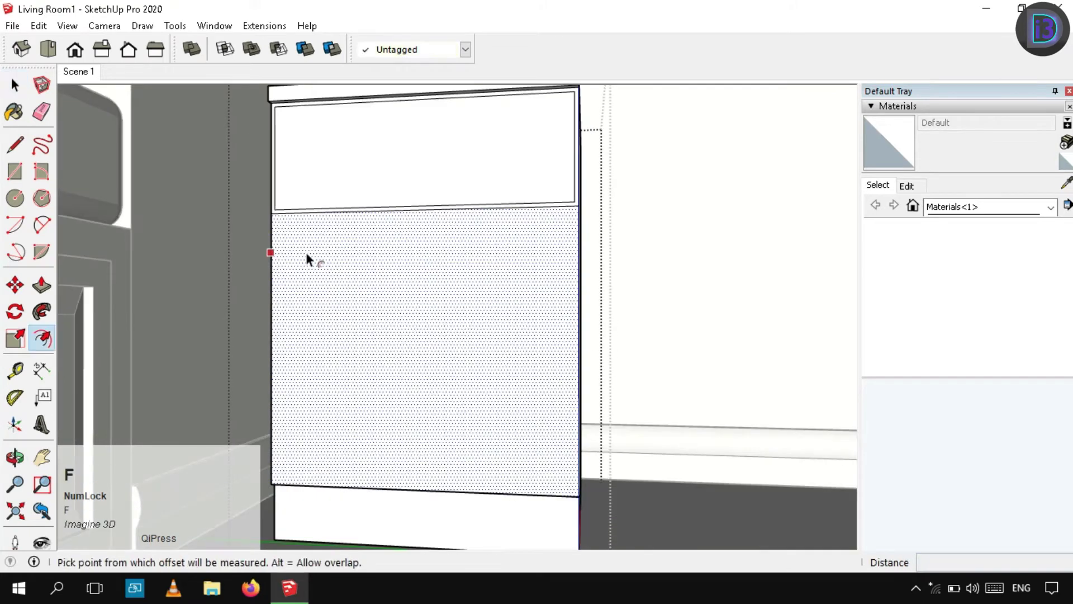
double_click(307, 253)
Offset the drawer front and the door front inward again to outline an inner panel on each.
key("space")
left_click(330, 176)
middle_click_drag(354, 297, 356, 390, "shift")
key("f")
left_click(304, 265)
key("space")
left_click(320, 373)
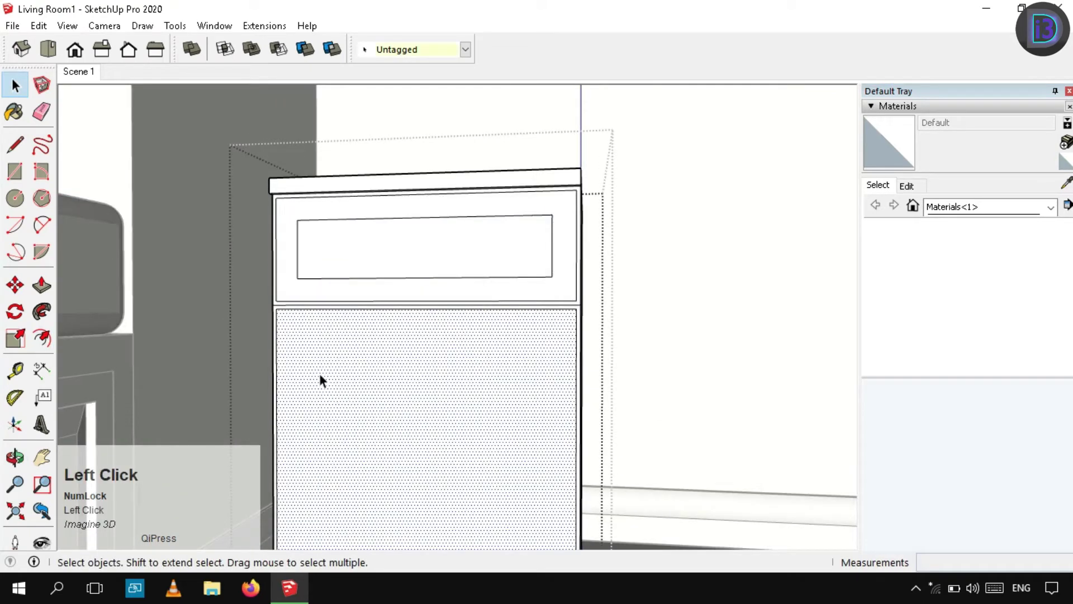
key("f")
double_click(320, 374)
key("space")
Push the inner panels of the drawer front and the door front 1 cm inward.
left_click(372, 242)
middle_click_drag(371, 242, 528, 352)
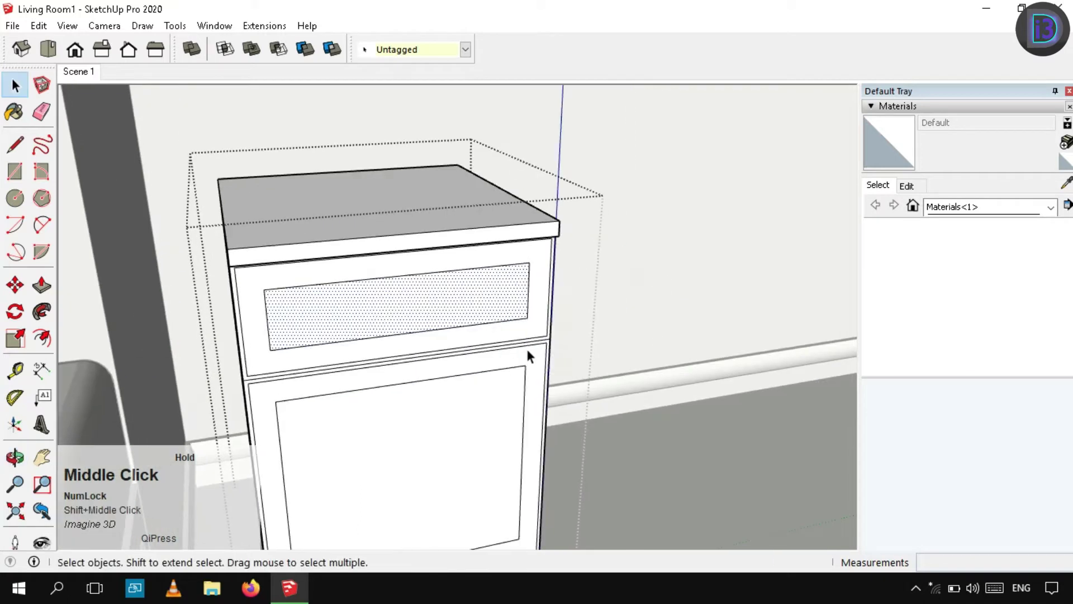
scroll(528, 357, "up", 3)
key("p")
left_click(511, 324)
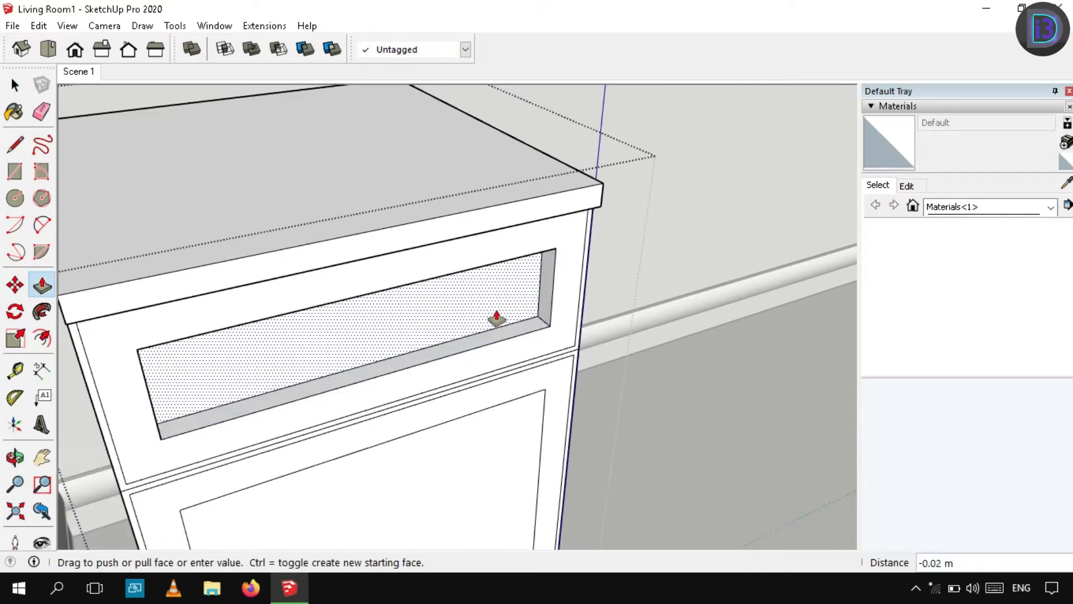
type("1cm")
key("Return")
double_click(478, 482)
middle_click_drag(478, 482, 447, 240)
key("space")
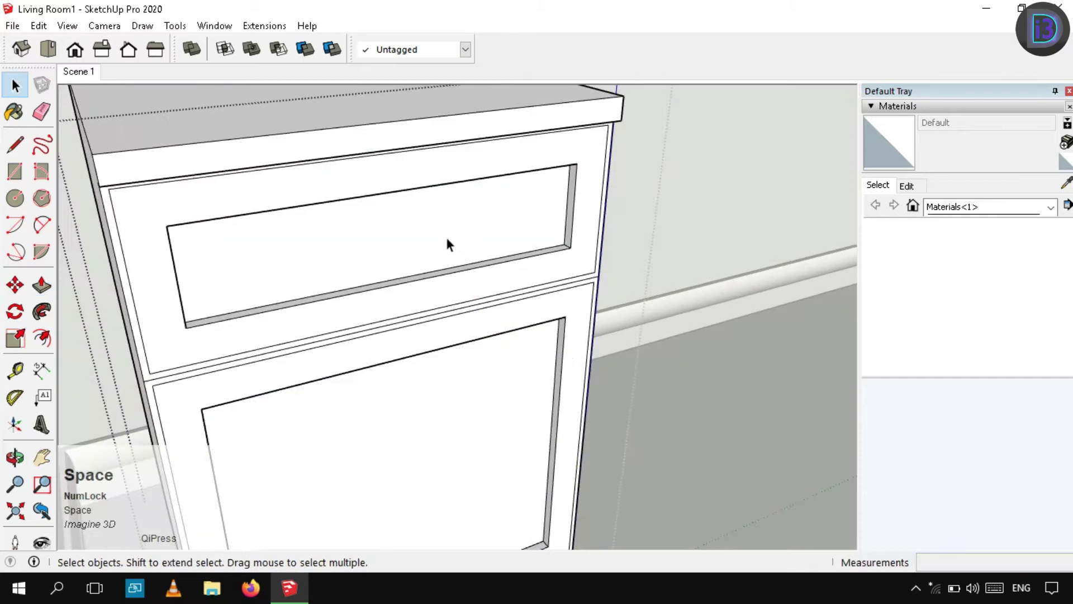
Offset the recessed drawer and door panels inward to outline a smaller rectangle inside each.
left_click(448, 240)
mouse_move(498, 416)
middle_mouse_down()
mouse_move(506, 258)
mouse_move(527, 348)
middle_mouse_up()
key("f")
left_click(531, 254)
left_click(504, 255)
key("space")
Move the inner rectangles of the drawer and door together, perpendicular to the front, to form beveled borders.
left_click(505, 506)
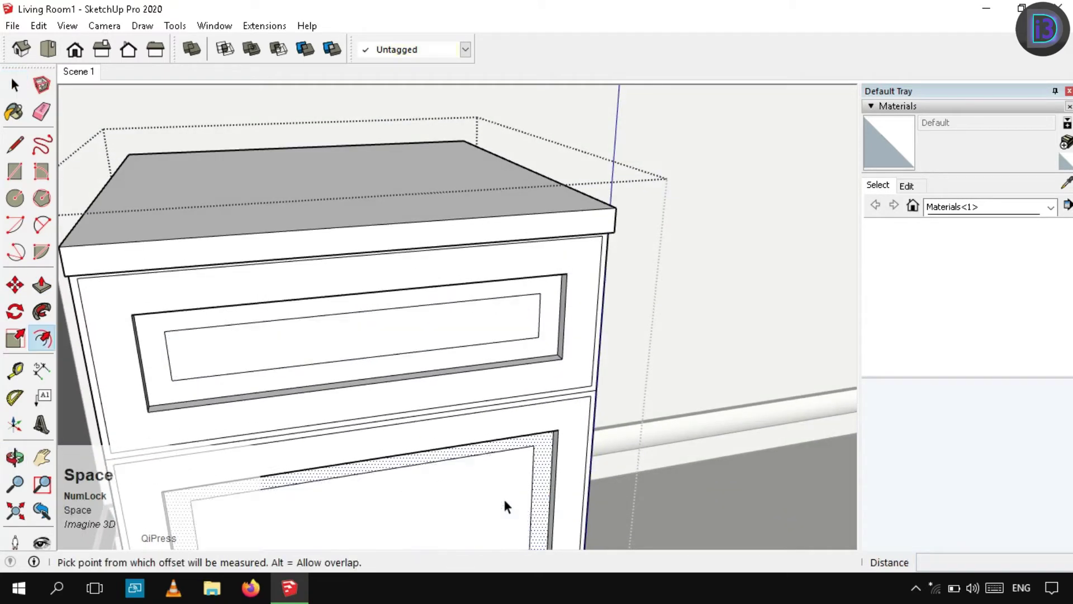
left_click(494, 317, "shift")
key("m")
left_click(495, 318)
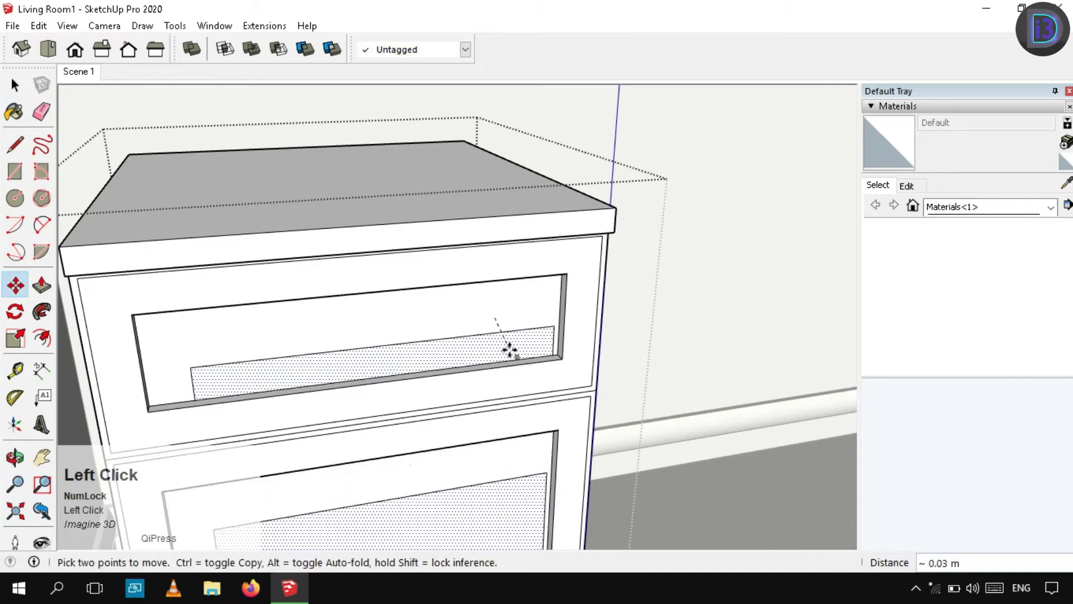
left_click(572, 311)
middle_click_drag(575, 319, 381, 379)
key("space")
Move the top bevel of the door's recess slightly upward toward the drawer.
scroll(404, 428, "down", 3)
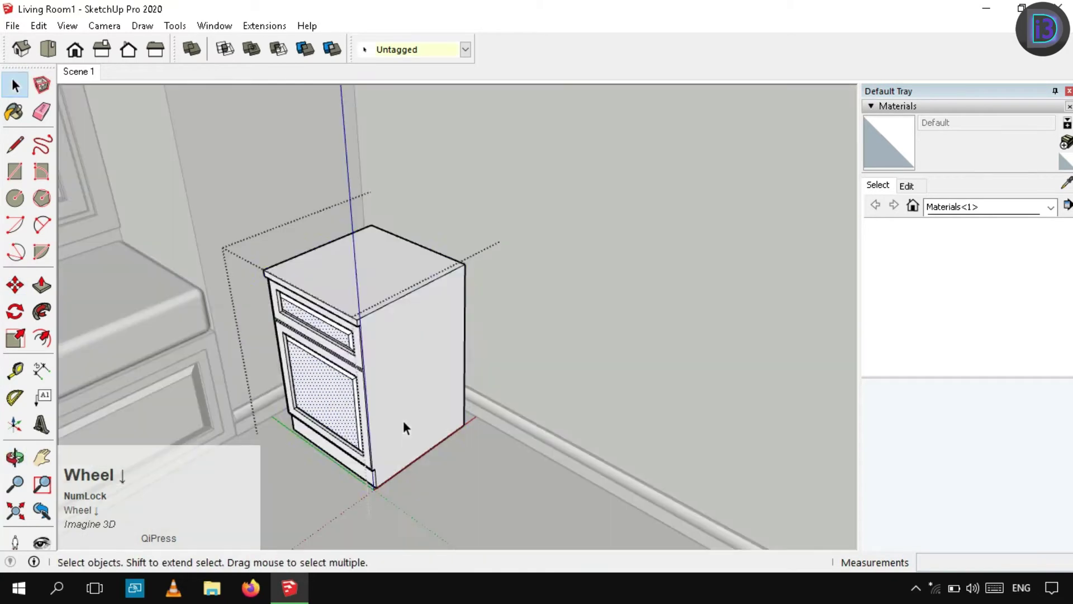
right_click(404, 429)
middle_click(439, 302)
scroll(283, 320, "up", 3)
middle_click_drag(282, 320, 248, 272, "shift")
middle_click_drag(314, 284, 269, 292)
left_click_drag(192, 257, 566, 292)
key("m")
left_click(599, 273)
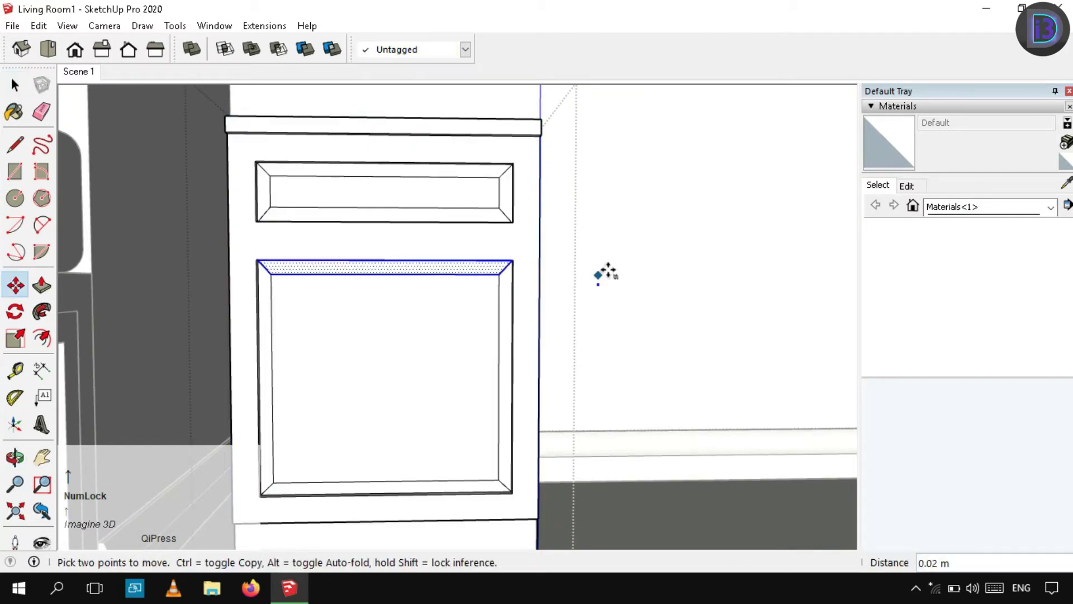
key("space")
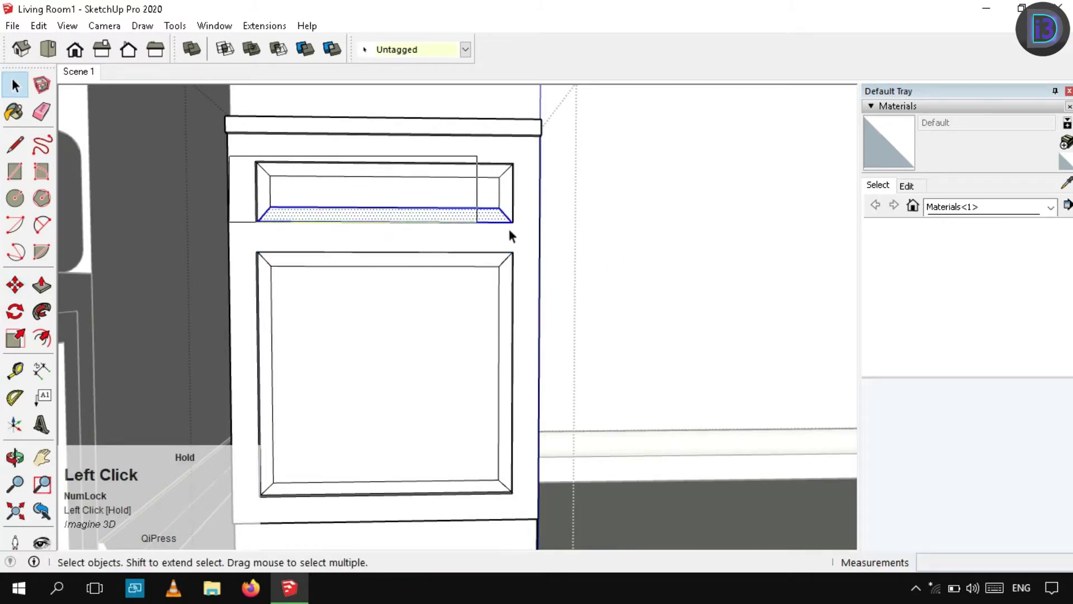
triple_click(374, 218)
middle_click_drag(374, 218, 523, 346)
key("s")
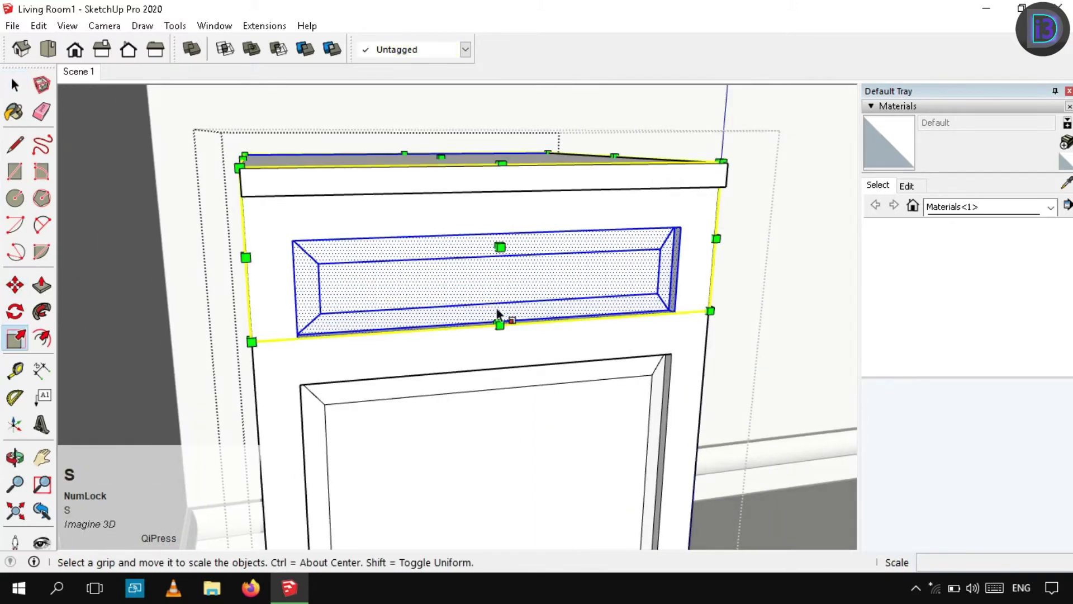
middle_click_drag(497, 313, 218, 265)
Enlarge the drawer's recess by moving its bottom bevel downward and its top bevel upward.
left_click_drag(675, 307, 674, 307)
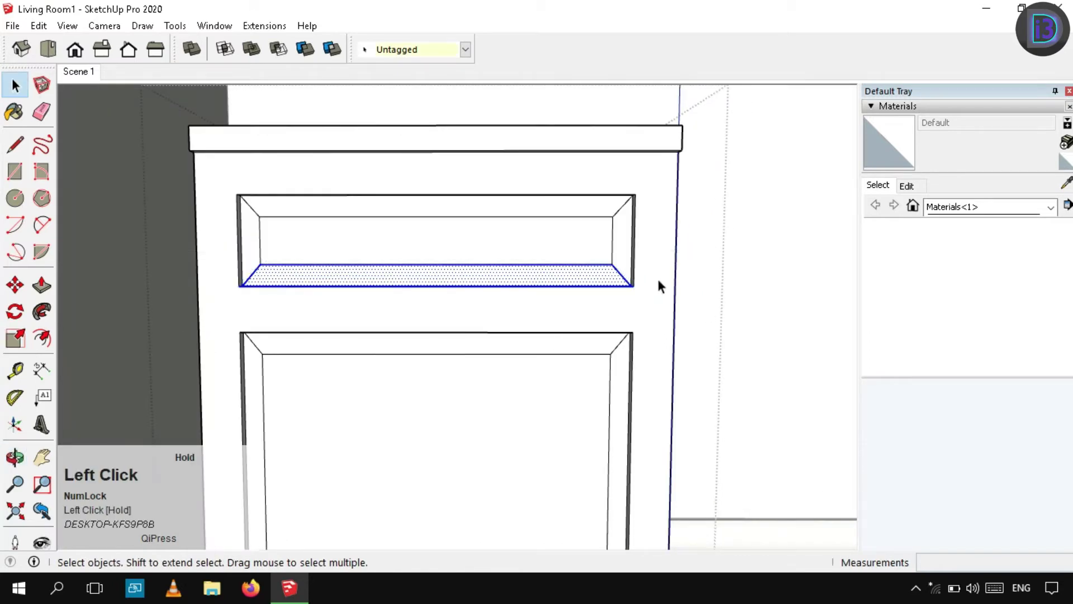
key("m")
left_click(657, 279)
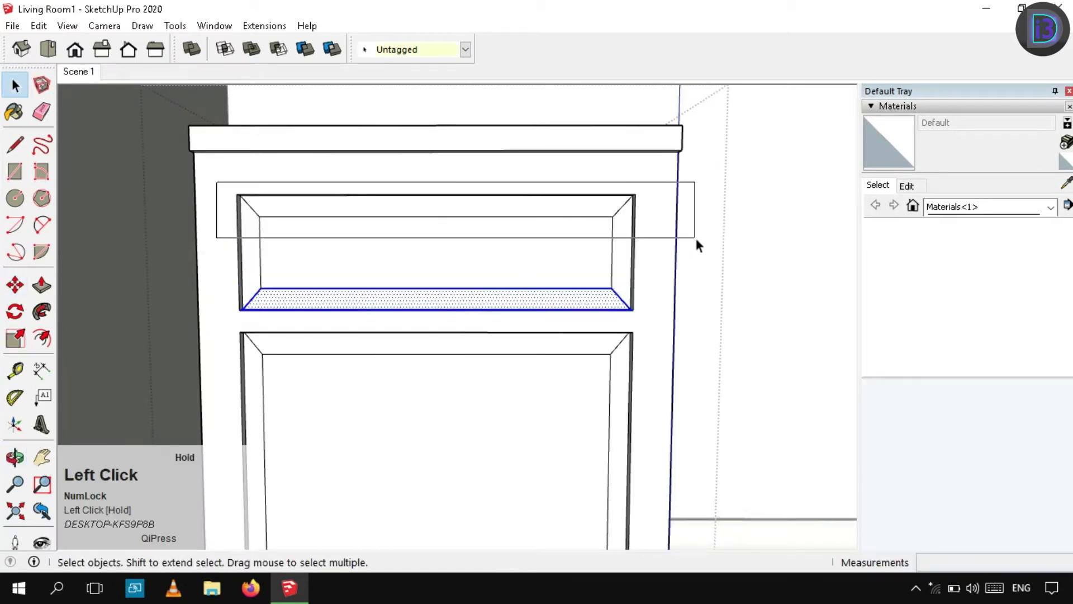
left_click_drag(696, 236, 696, 236)
key("m")
left_click(652, 267)
Finish editing the corner cabinet and leave its group.
middle_click_drag(652, 254, 431, 291)
scroll(529, 407, "up", 2)
middle_click_drag(530, 408, 490, 306)
scroll(501, 376, "up", 3)
scroll(490, 306, "down", 5)
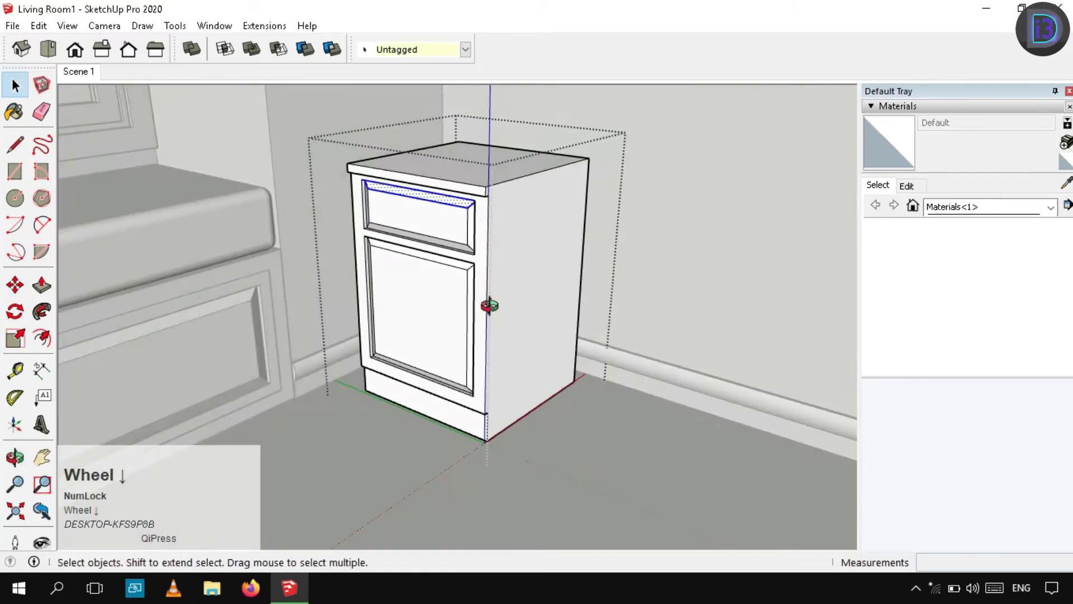
scroll(490, 306, "down", 4)
left_click(550, 373)
Add a vertical centre guide on the sideboard's end door panel and a horizontal guide about 0.03 m below the panel's top edge.
middle_click_drag(551, 373, 498, 413)
scroll(497, 413, "down", 5)
left_click(676, 217)
scroll(451, 367, "up", 7)
middle_click_drag(451, 367, 446, 278)
scroll(412, 314, "down", 8)
scroll(482, 322, "up", 3)
scroll(450, 355, "up", 3)
scroll(436, 369, "up", 3)
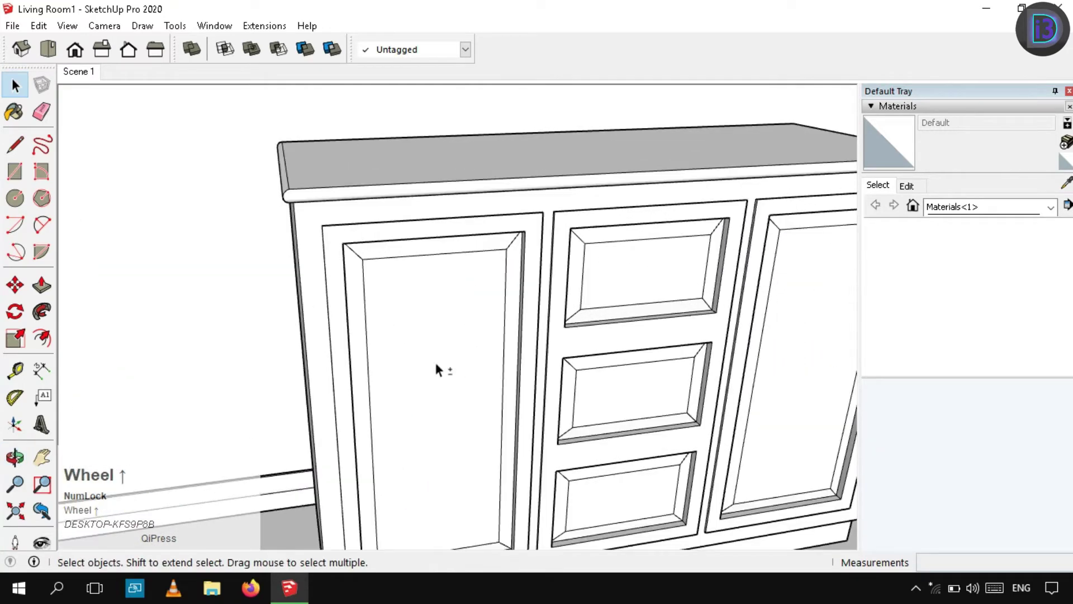
scroll(438, 370, "up", 5)
key("t")
left_click(510, 287)
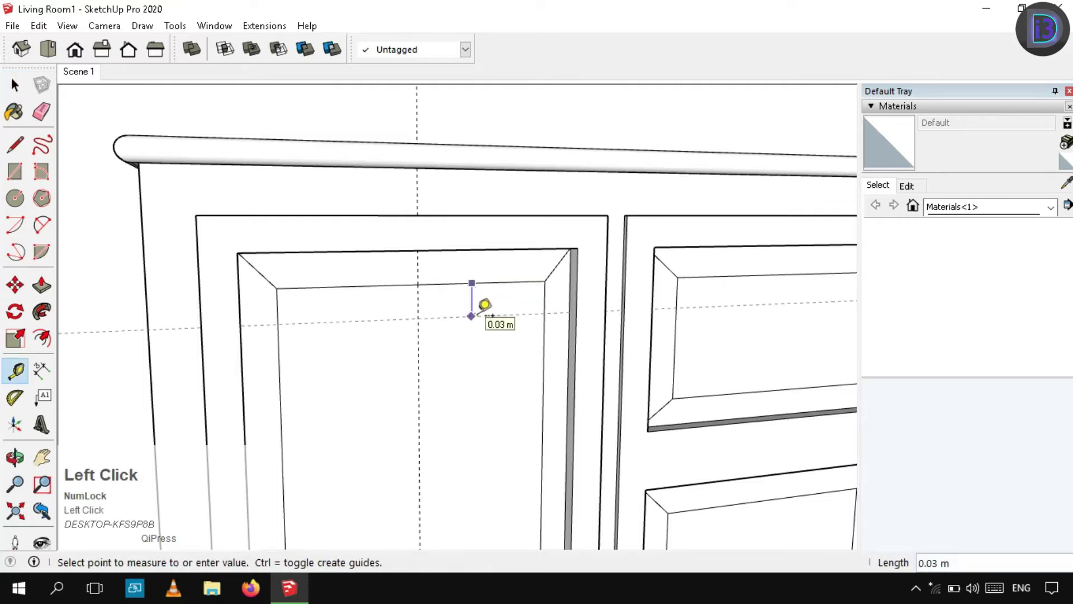
left_click(474, 314)
key("space")
scroll(425, 313, "up", 2)
key("c")
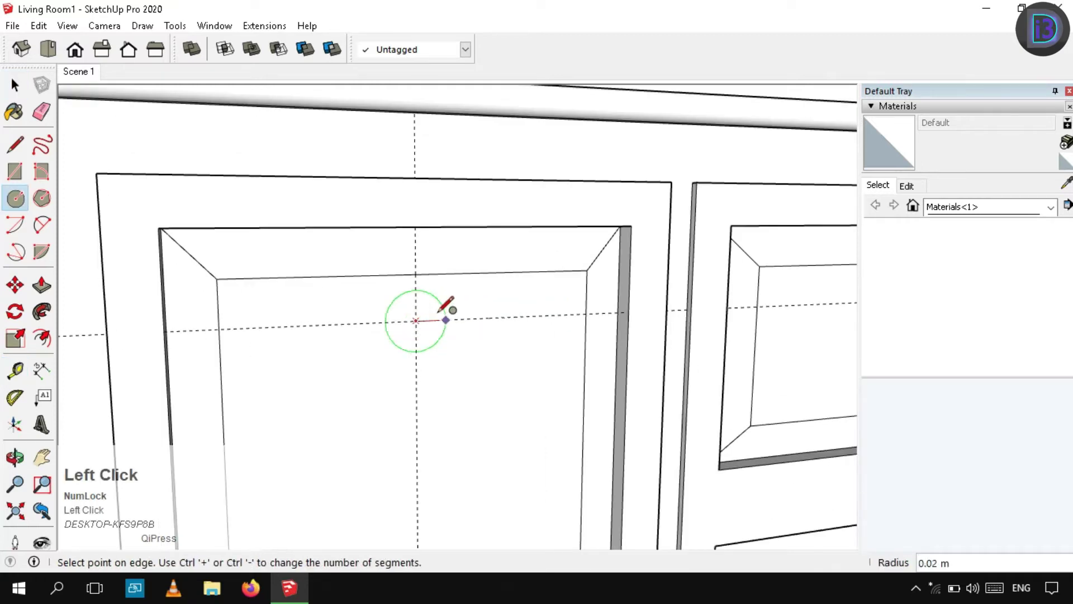
key("space")
Draw a 30 mm line straight outward from the guides' intersection on the door panel.
middle_click_drag(431, 319, 499, 373)
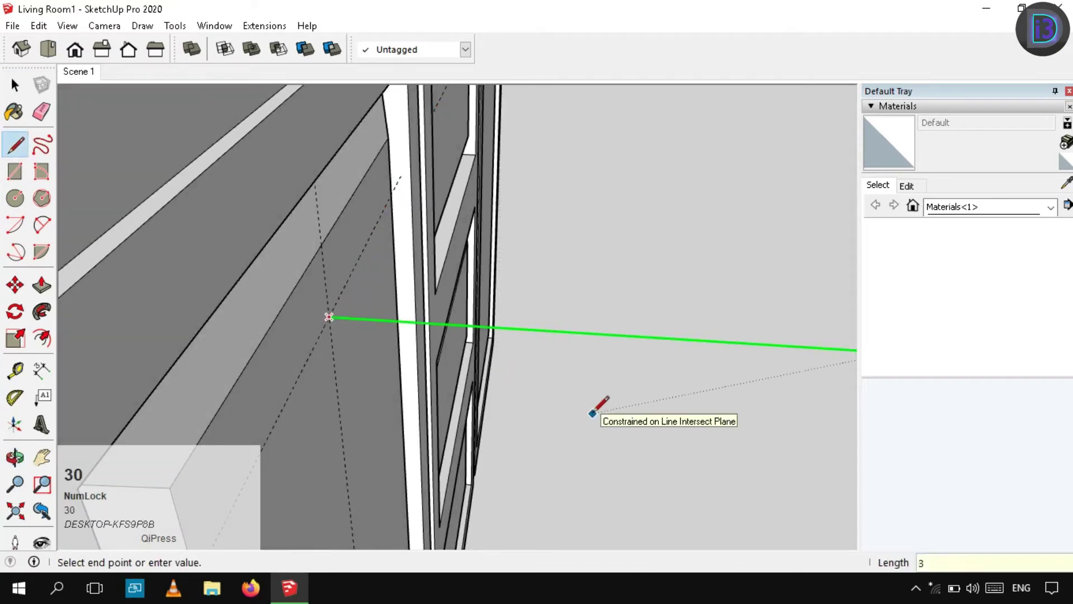
key("space")
scroll(407, 335, "down", 3)
middle_click_drag(407, 335, 489, 330)
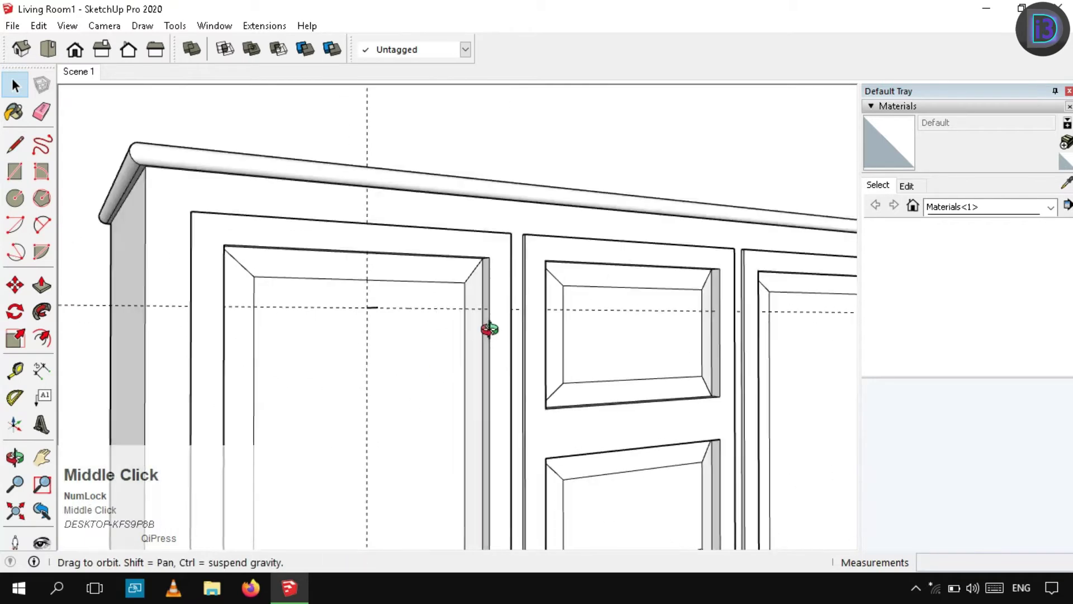
Complete an upright rectangle about 0.02 m high above the outward line.
scroll(364, 303, "up", 4)
middle_click_drag(366, 306, 531, 417)
scroll(411, 323, "up", 3)
middle_click_drag(410, 323, 384, 364)
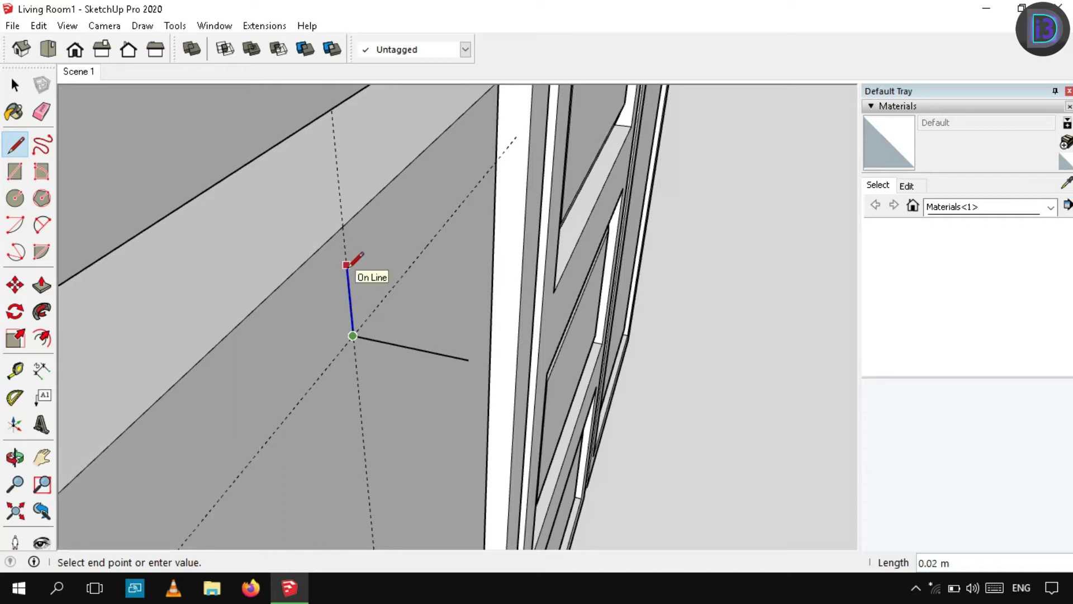
left_click(347, 264)
left_click(469, 359)
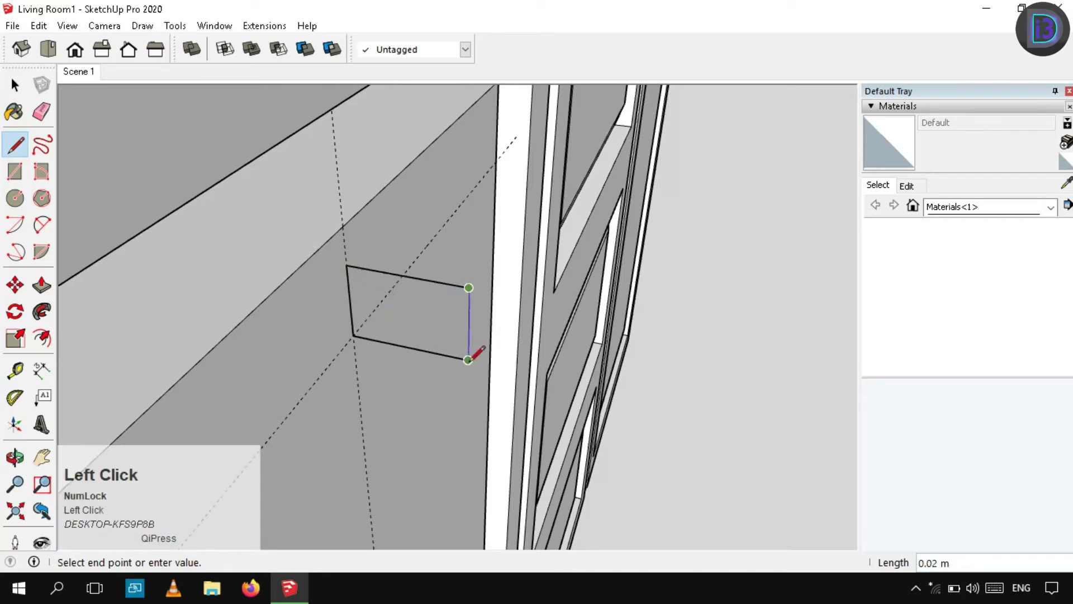
Make the upright rectangle and its edges a group.
middle_click_drag(472, 352, 381, 362)
key("space")
right_click(381, 360)
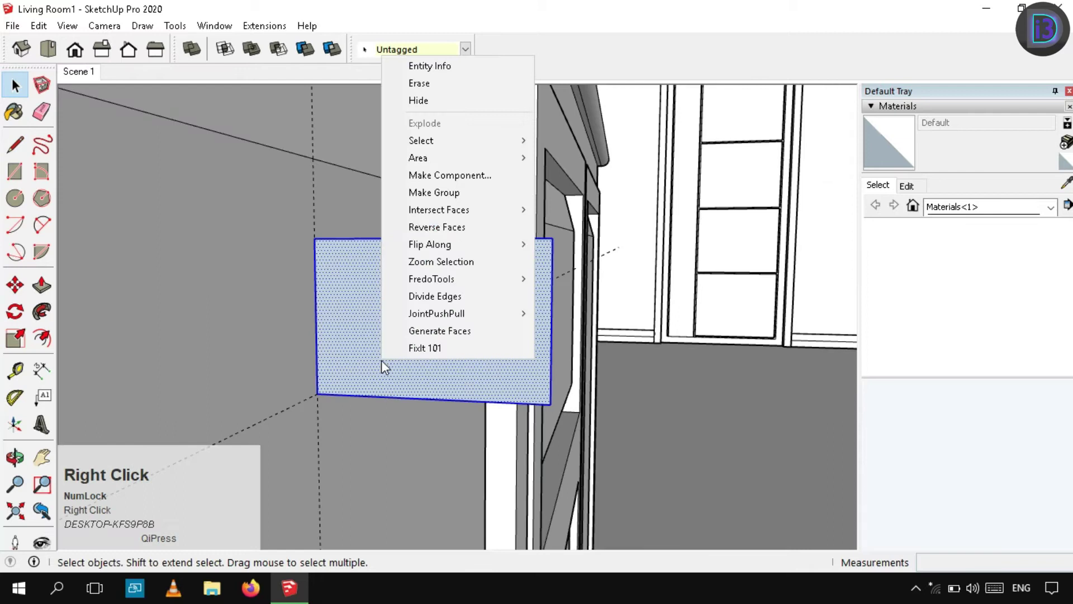
left_click(434, 193)
Draw a knob profile inside the rectangle, with a short line near the base and two arcs curving up to the top edge.
scroll(330, 335, "up", 3)
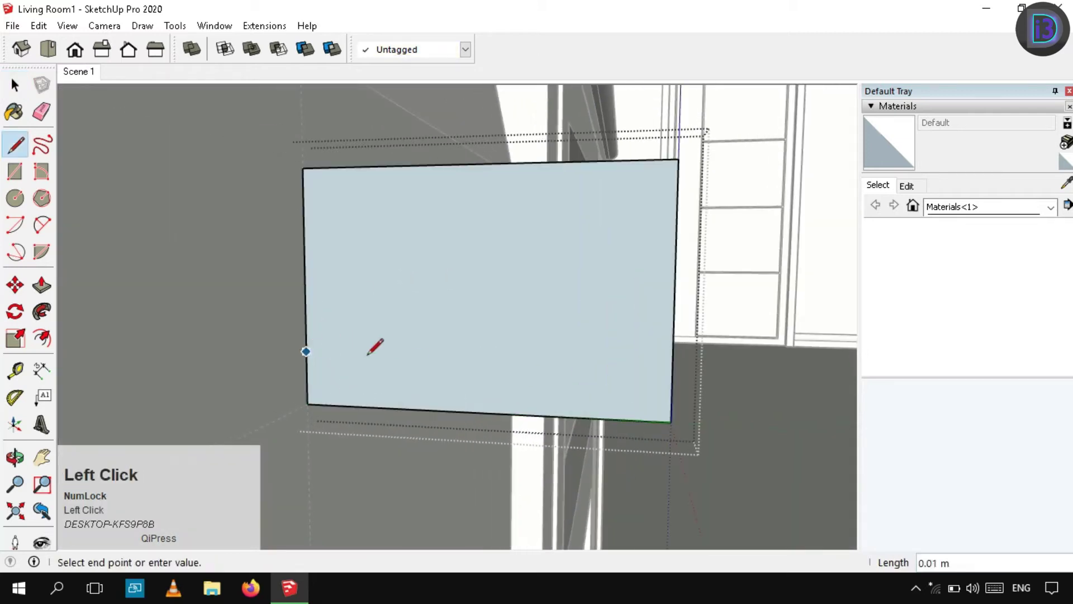
left_click(511, 268)
key("a")
key("space")
key("a")
left_click(615, 161)
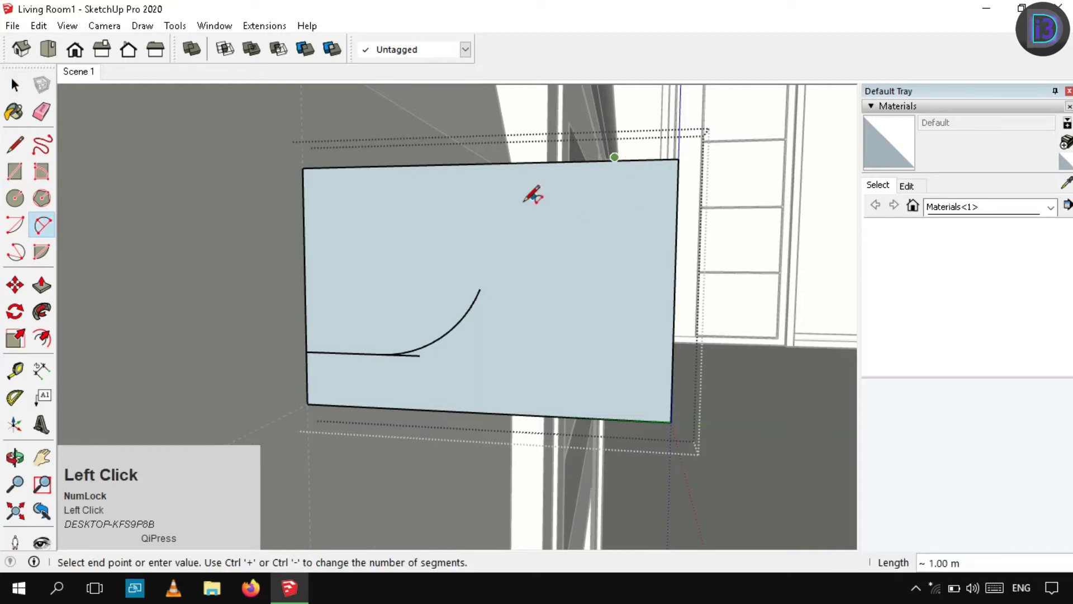
key("space")
left_click(480, 288)
key("space")
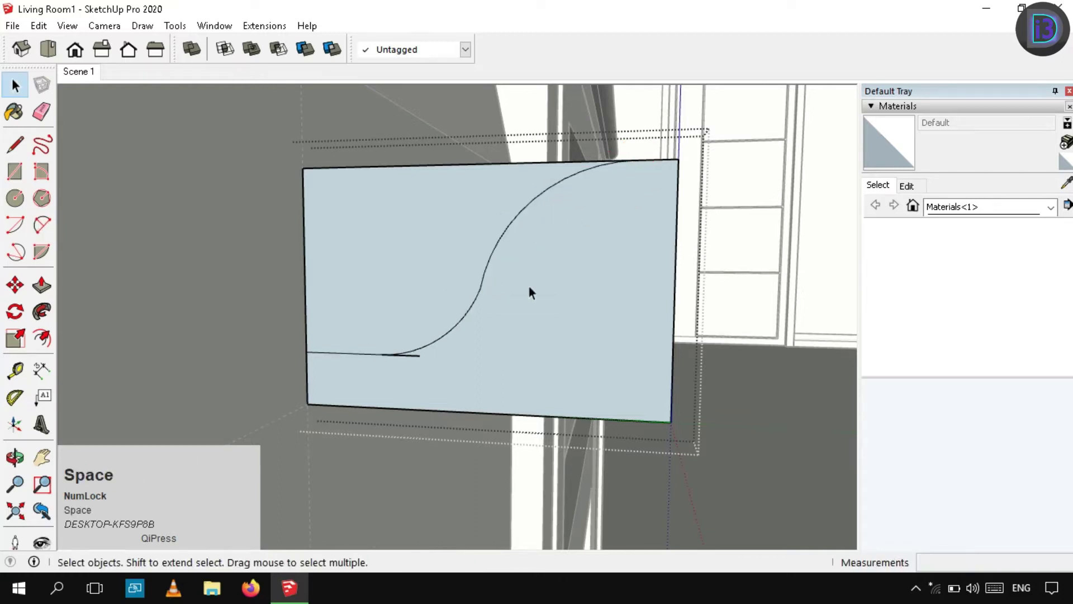
Erase the leftover line end and the rectangle's waste edges above the curve to leave only the knob profile.
scroll(425, 356, "up", 1)
key("e")
left_click(424, 356)
key("space")
scroll(428, 355, "down", 3)
scroll(551, 257, "up", 1)
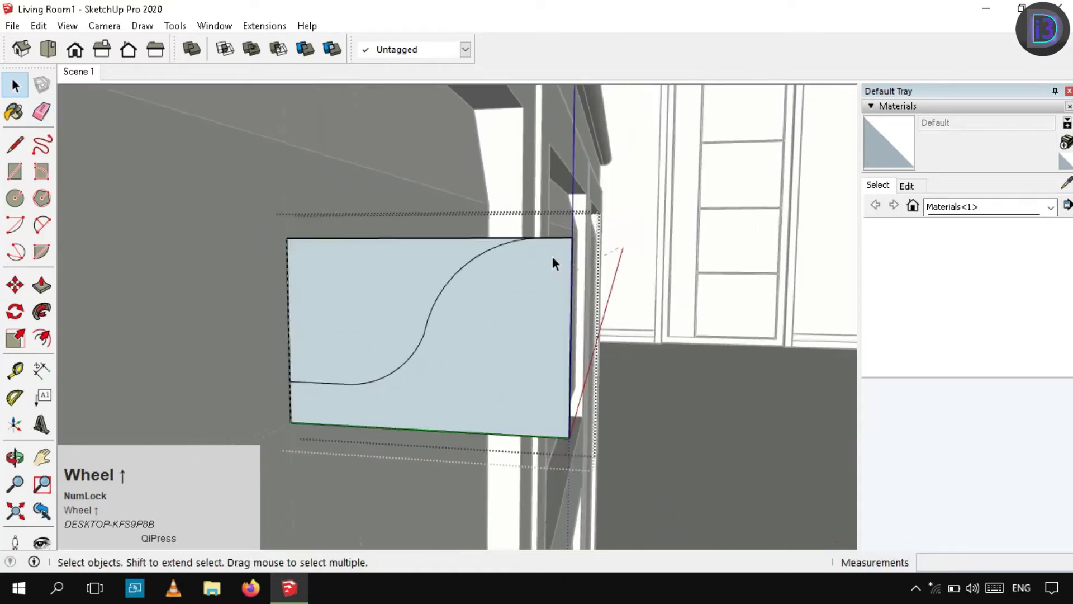
mouse_move(552, 258)
middle_mouse_down()
mouse_move(527, 310)
mouse_move(508, 239)
middle_mouse_up()
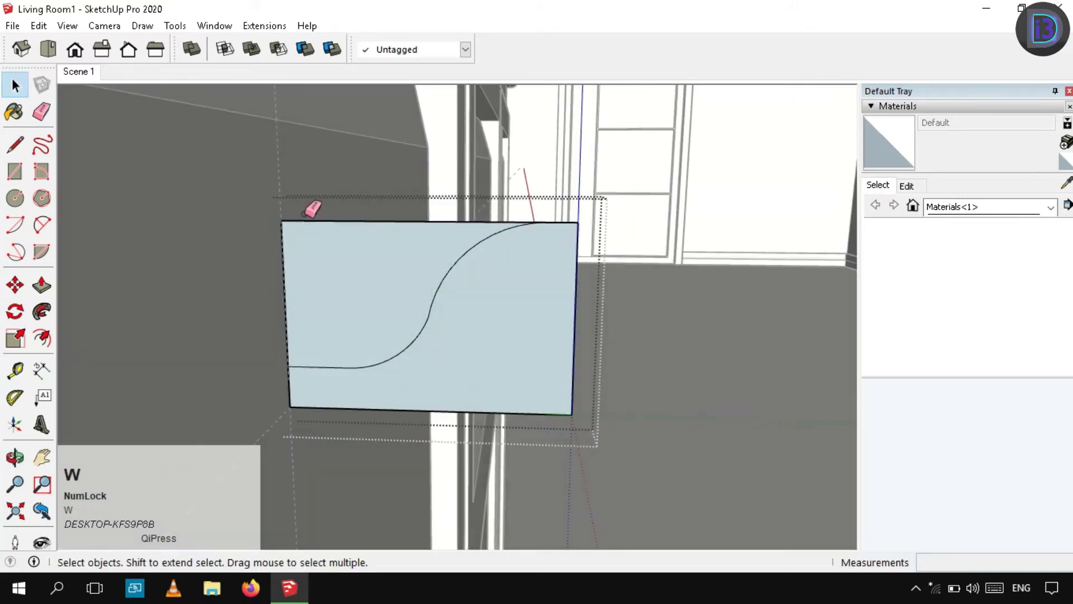
left_click_drag(270, 246, 271, 252)
key("space")
Draw a circle around the guides' intersection, larger than the knob profile, and delete its face to keep only the outline.
mouse_move(274, 268)
middle_mouse_down()
mouse_move(326, 371)
mouse_move(450, 317)
mouse_move(499, 333)
mouse_move(425, 358)
middle_mouse_up()
scroll(451, 317, "down", 4)
middle_click_drag(425, 358, 477, 318, "shift")
key("c")
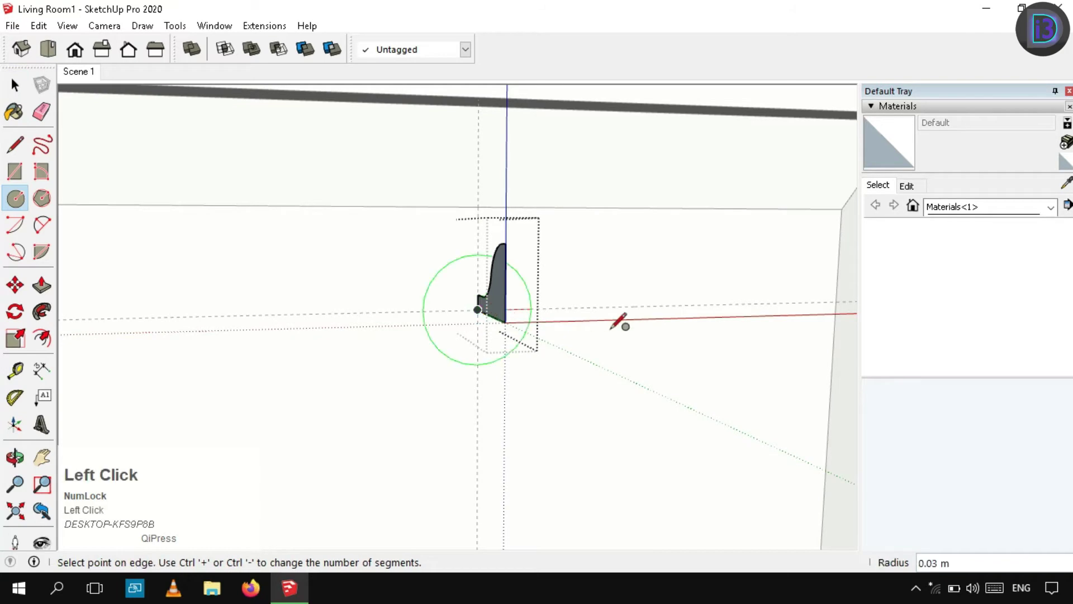
left_click(609, 329)
key("space")
key("Delete")
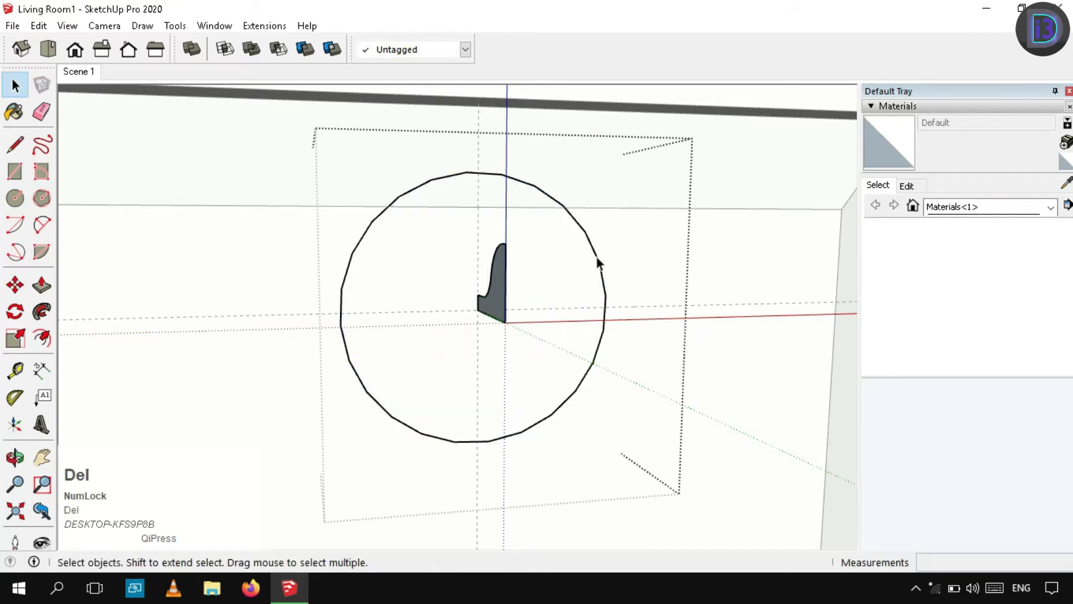
Try to sweep the knob profile around the circle with Follow Me, and undo the sweep.
key("space")
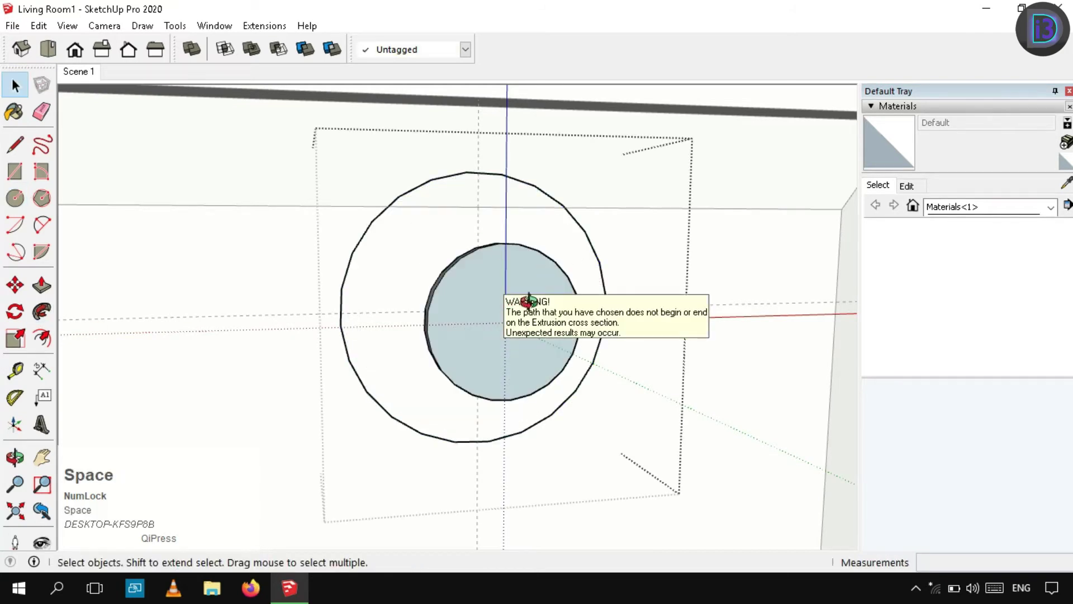
middle_click_drag(522, 302, 581, 294)
scroll(514, 290, "down", 2)
key("ctrl+z")
scroll(464, 297, "up", 3)
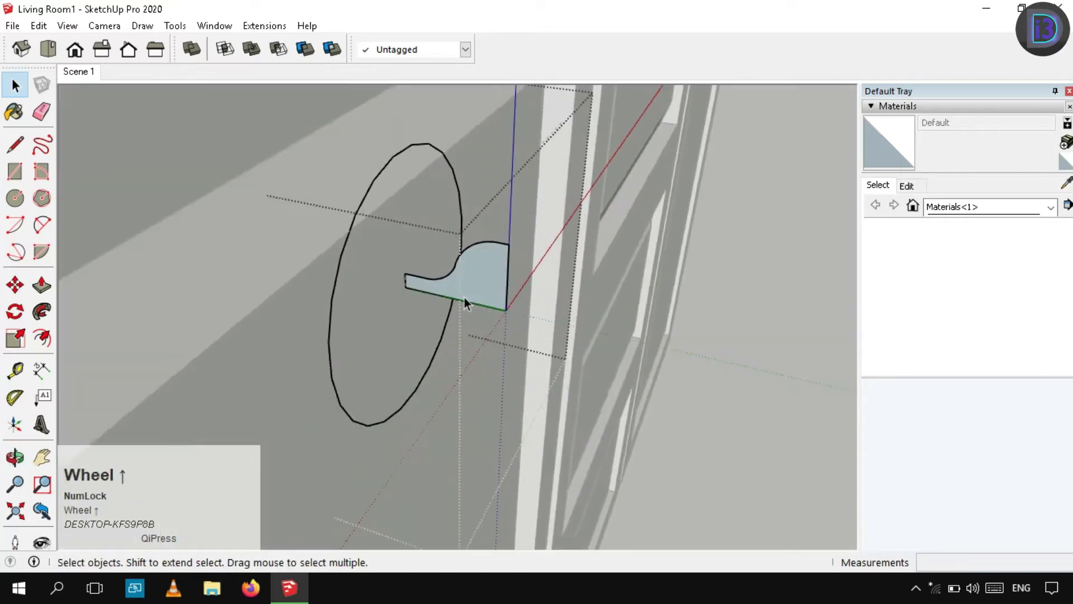
middle_click_drag(464, 297, 492, 280)
scroll(423, 316, "up", 3)
middle_click_drag(424, 315, 447, 286, "shift")
middle_click_drag(448, 286, 484, 291)
scroll(472, 290, "up", 2)
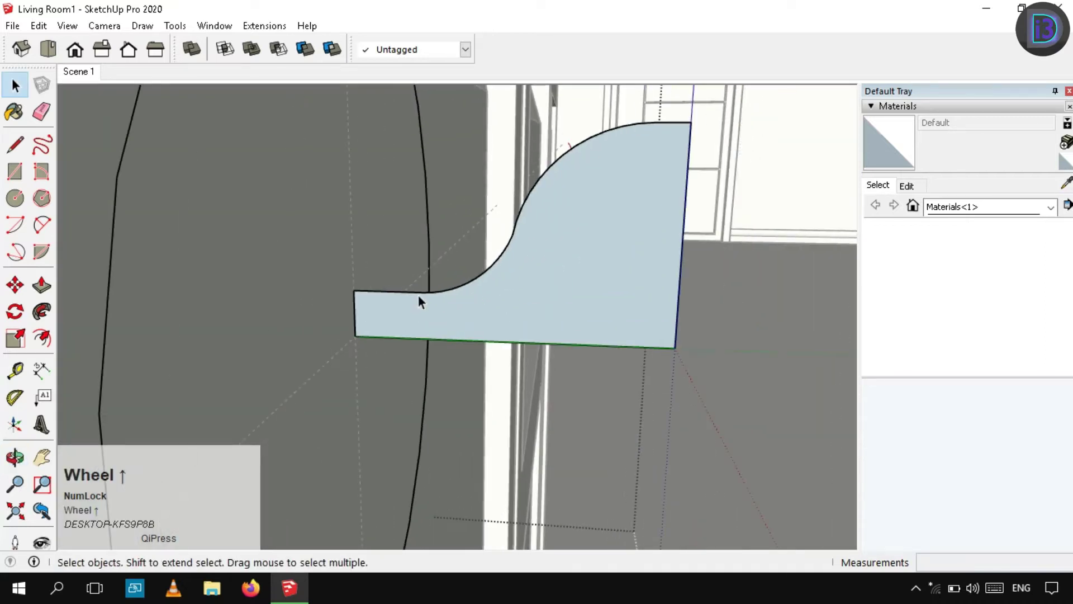
left_click(453, 289)
key("s")
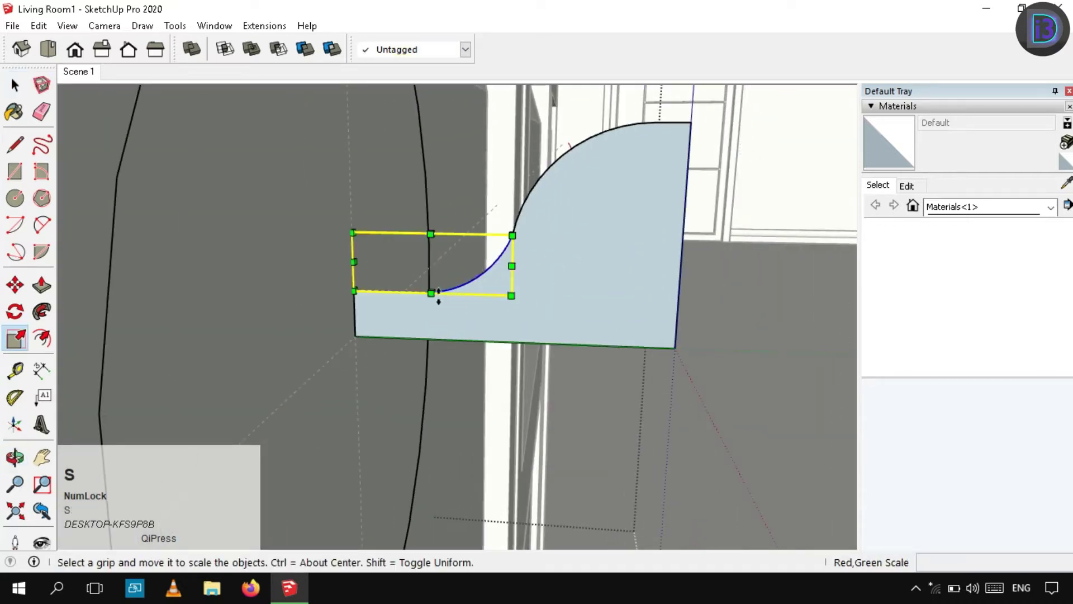
key("space")
middle_click_drag(529, 281, 503, 344, "shift")
left_click(482, 284)
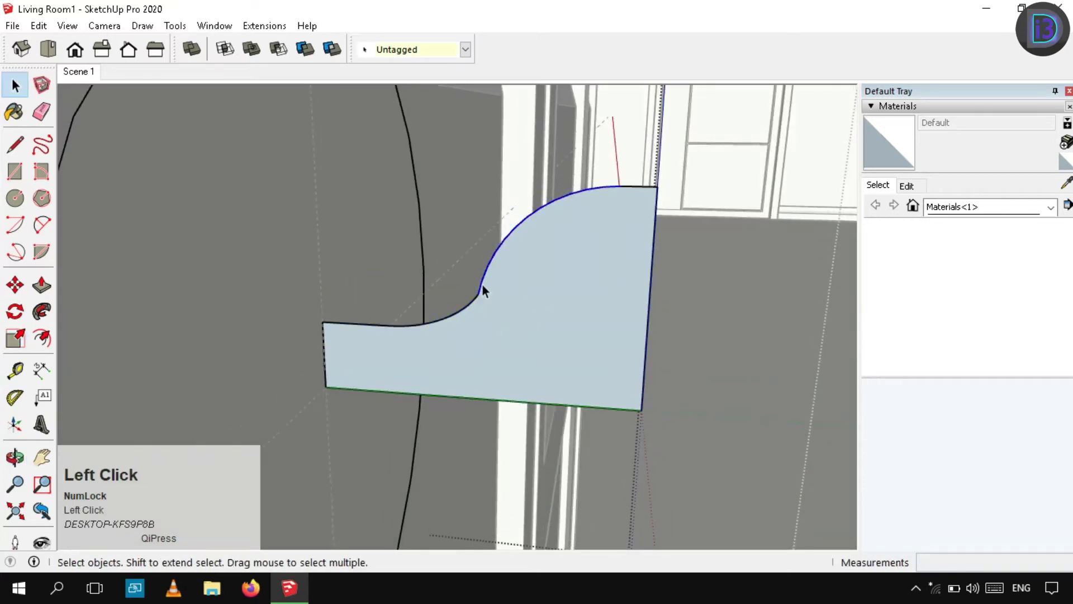
key("s")
left_click(548, 180)
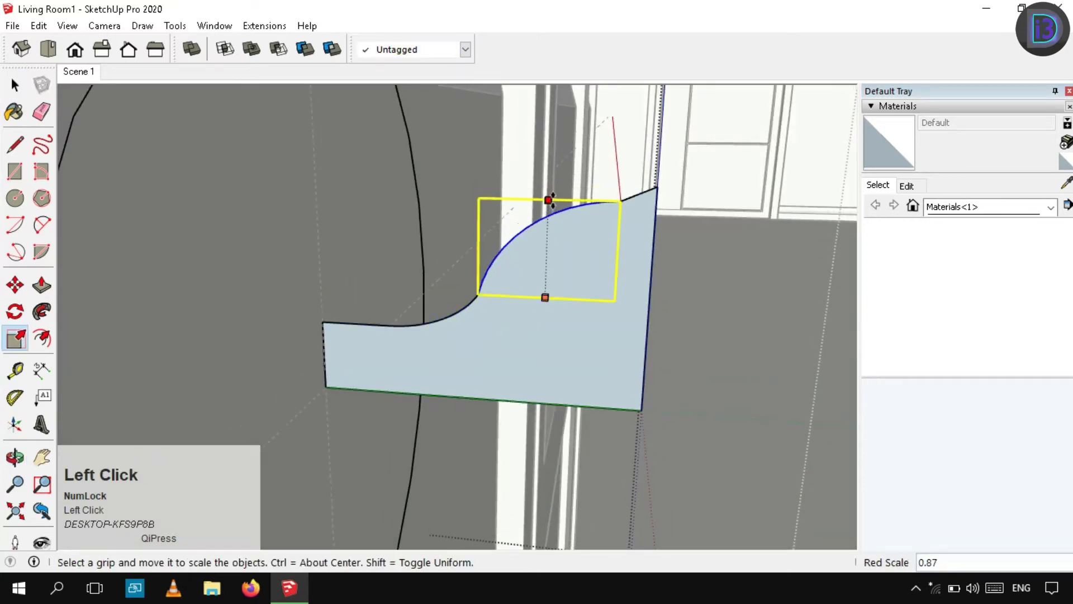
key("space")
Scale the knob profile's lower arc upward by about 1.37 in height.
left_click(465, 306)
scroll(464, 311, "up", 1)
key("s")
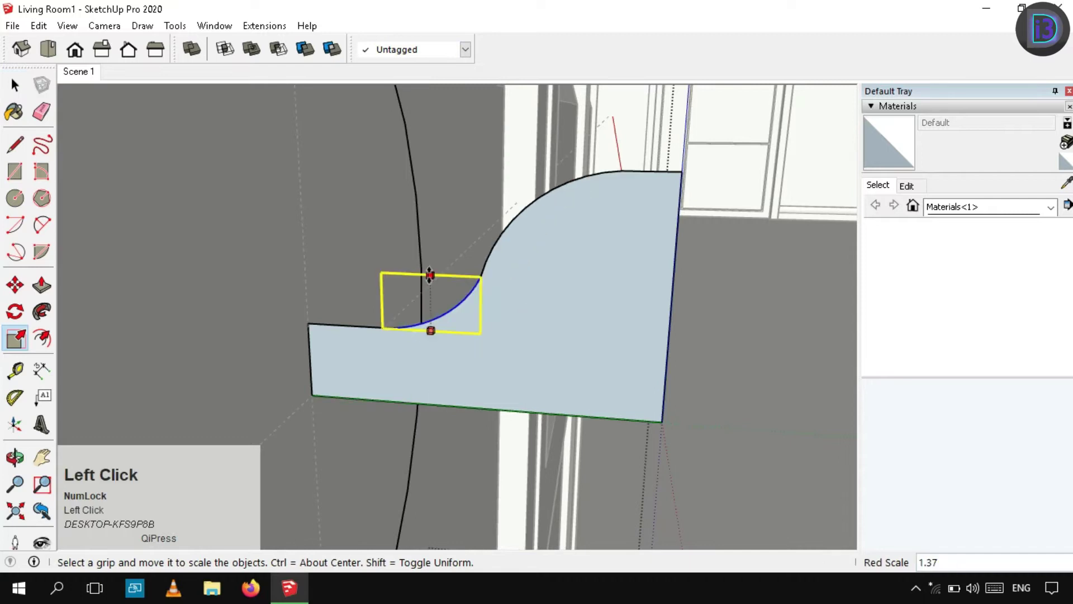
key("space")
Sweep the reshaped knob profile around the circle with Follow Me to form the round knob.
scroll(390, 315, "down", 6)
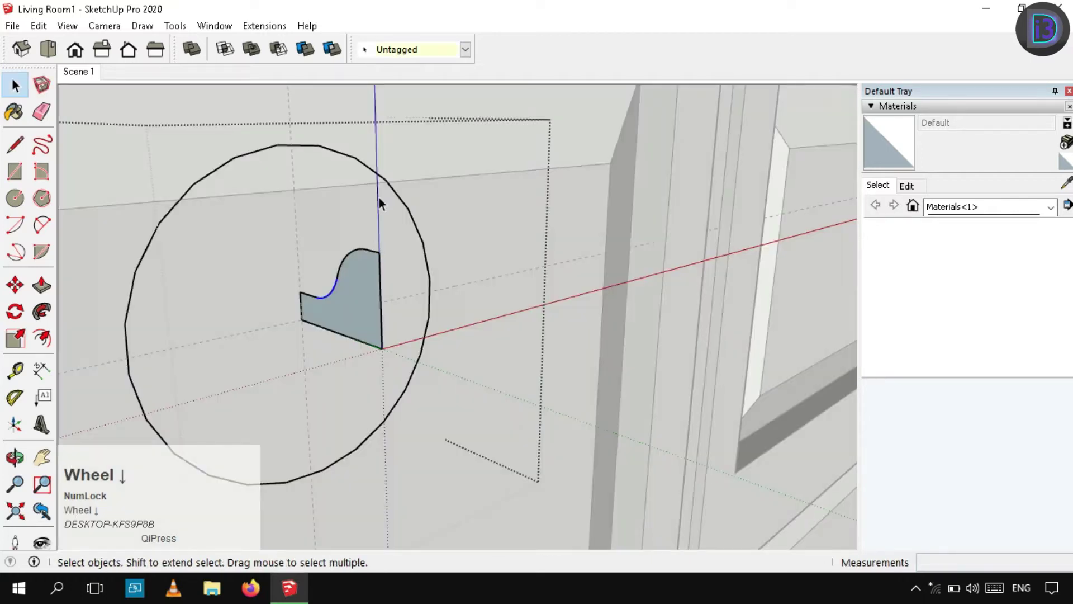
left_click(380, 311)
key("space")
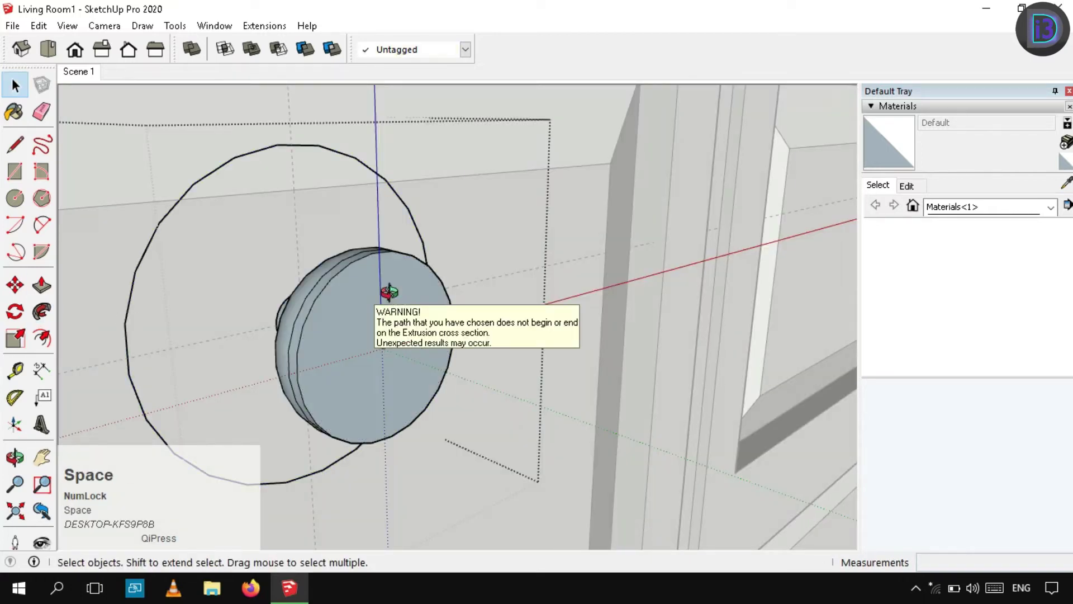
Offset the outline of the knob's front face slightly inward to form a narrow rim.
middle_click_drag(384, 291, 416, 270)
left_click(416, 270)
key("f")
left_click(416, 265)
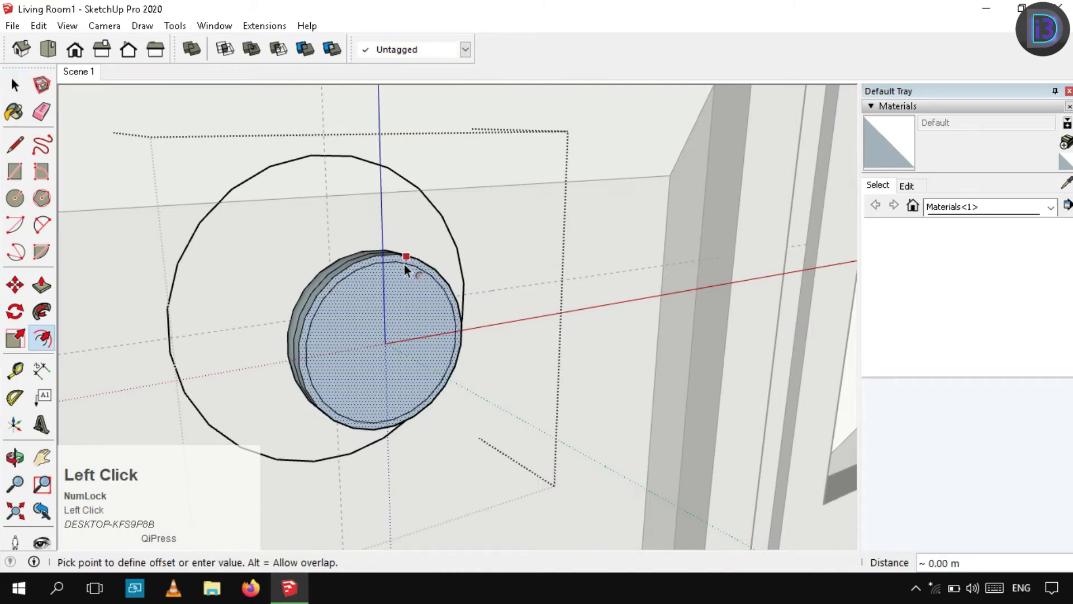
left_click(404, 264)
key("space")
Push the knob's inner front face in by 5 mm, and undo that recess.
left_click(424, 313)
key("p")
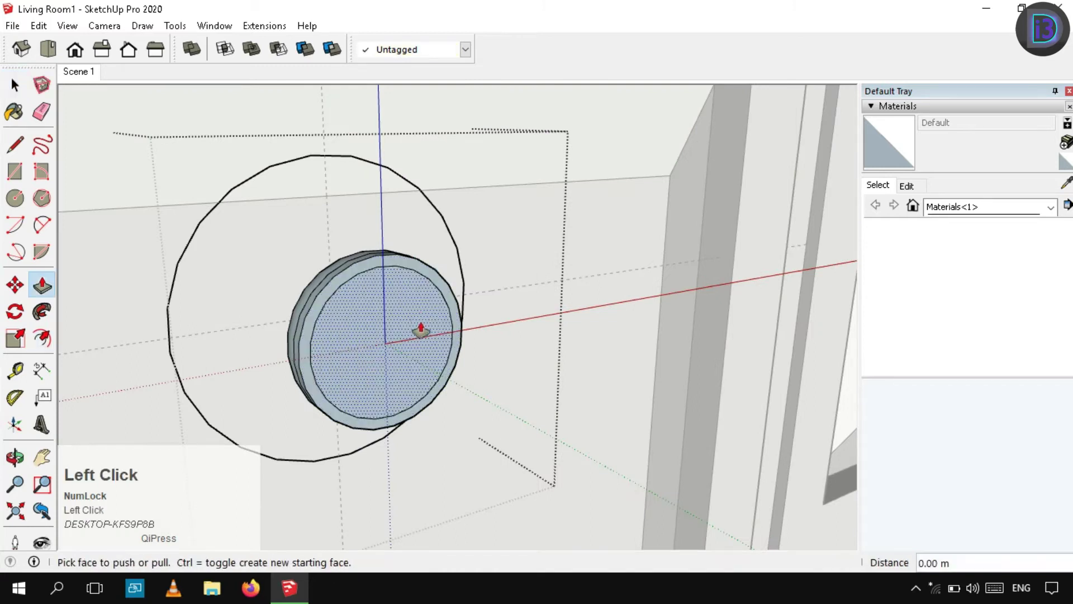
middle_click_drag(419, 326, 425, 376)
type("5m")
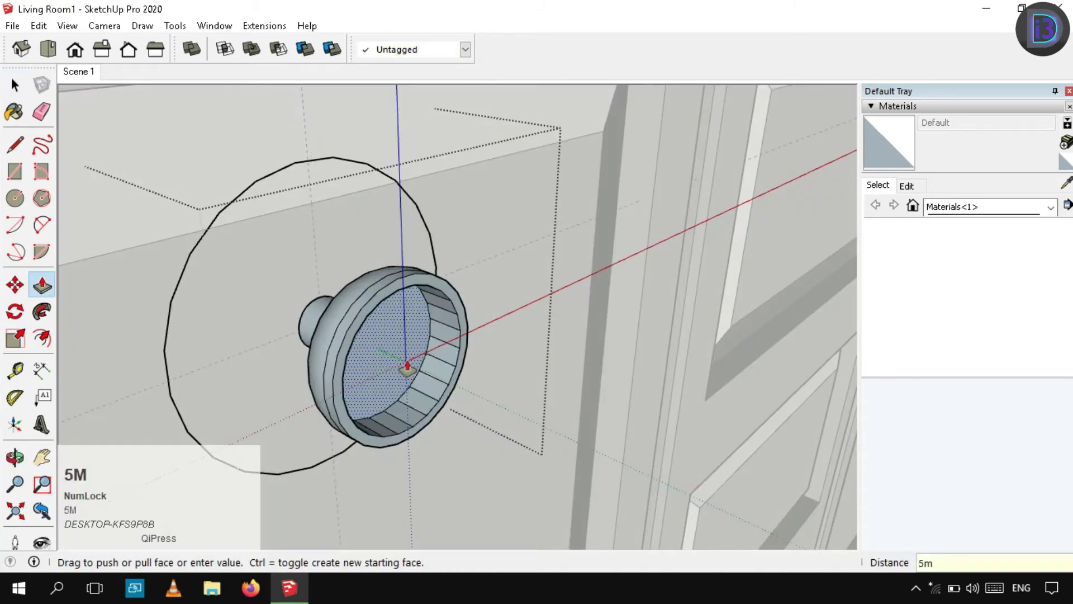
type("m")
key("Return")
key("space")
key("ctrl+z")
Push the knob's inner front face slightly inward to make a shallow recess.
key("p")
left_click(429, 354)
type("1")
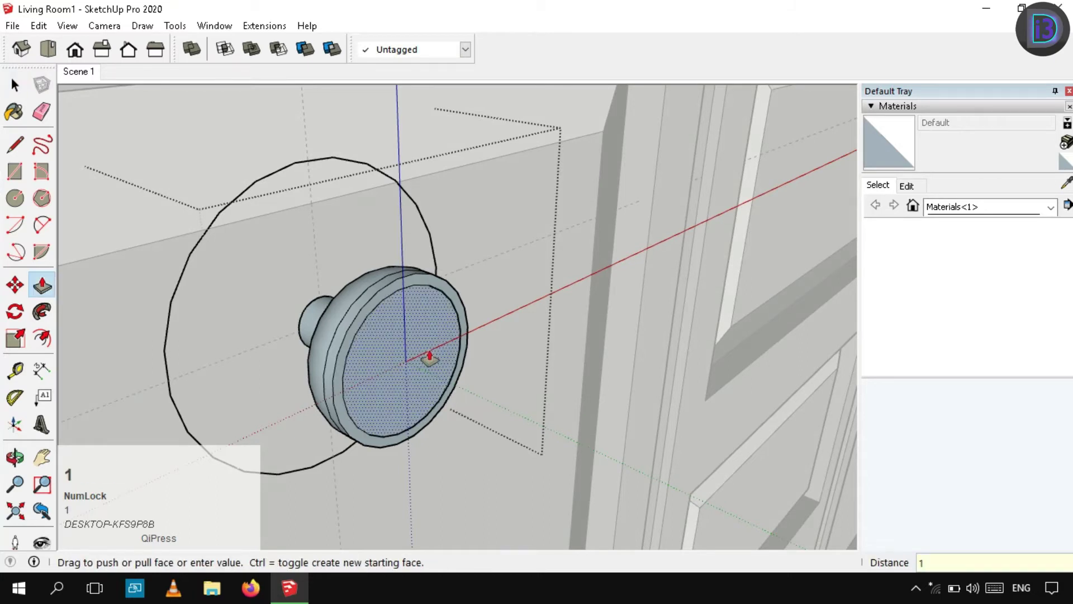
Select the whole knob and reverse its faces so the front sides point outward.
middle_click_drag(360, 356, 402, 365)
left_click(403, 365)
right_click(402, 365)
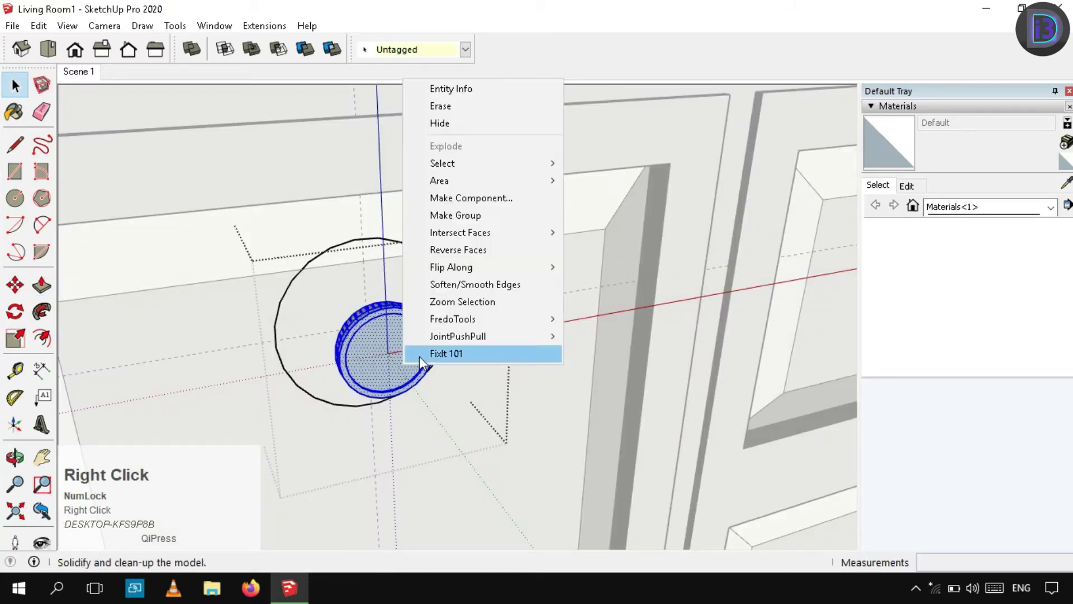
right_click(375, 395)
left_click(402, 392)
key("space")
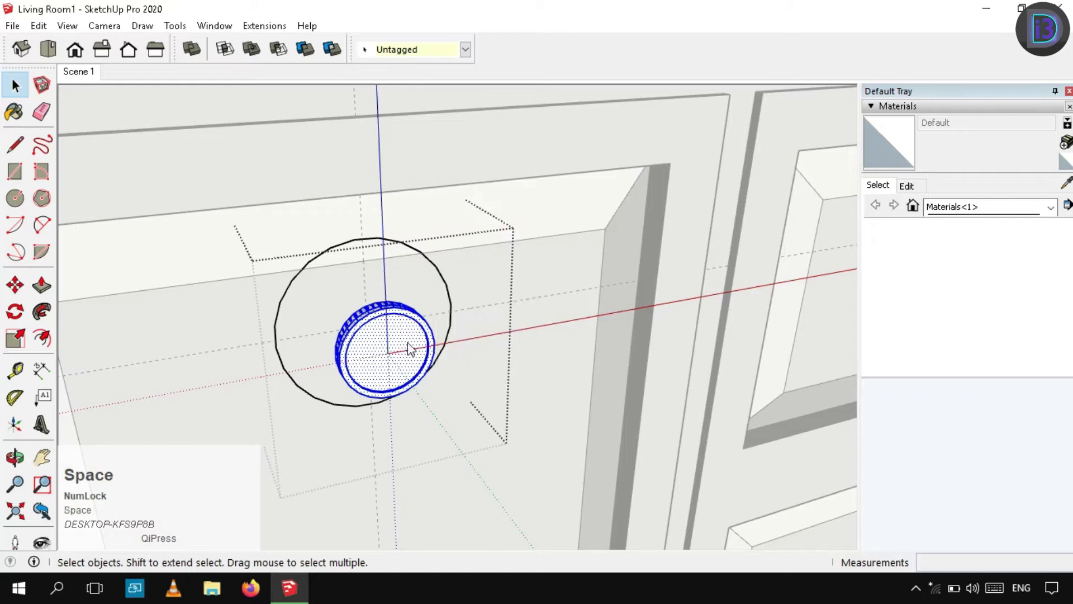
Soften and smooth the knob's edges at 20 degrees, delete the sweep circle, and close the knob group.
right_click(422, 342)
left_click(458, 259)
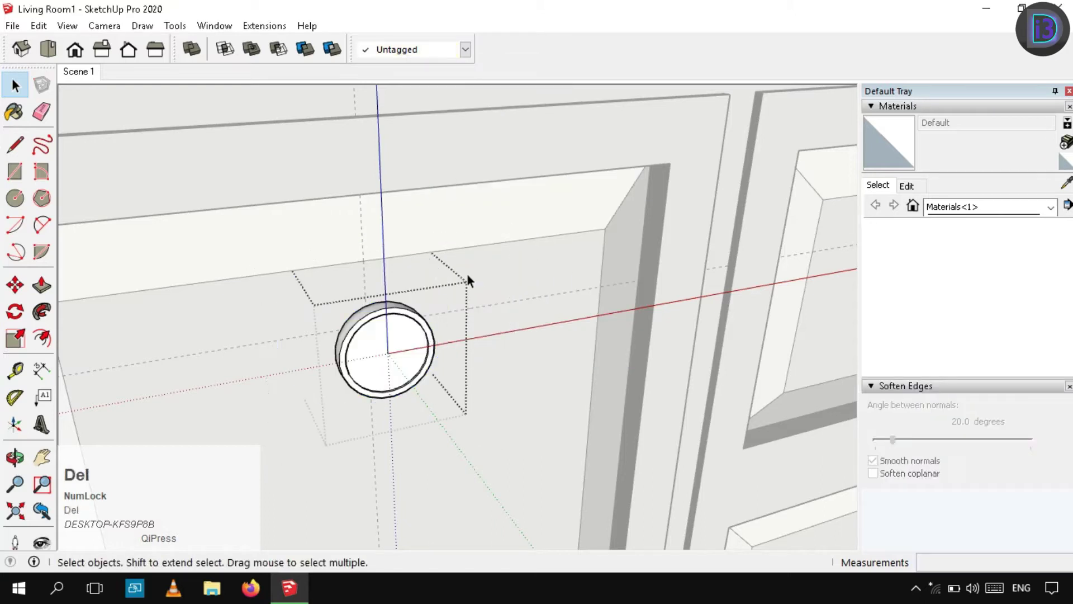
left_click(520, 292)
Copy the knob from the sideboard's left door to the matching place on its right door.
scroll(263, 297, "down", 5)
middle_click_drag(475, 305, 457, 279)
key("shift+e")
scroll(462, 305, "down", 4)
left_click(447, 274)
scroll(446, 278, "up", 3)
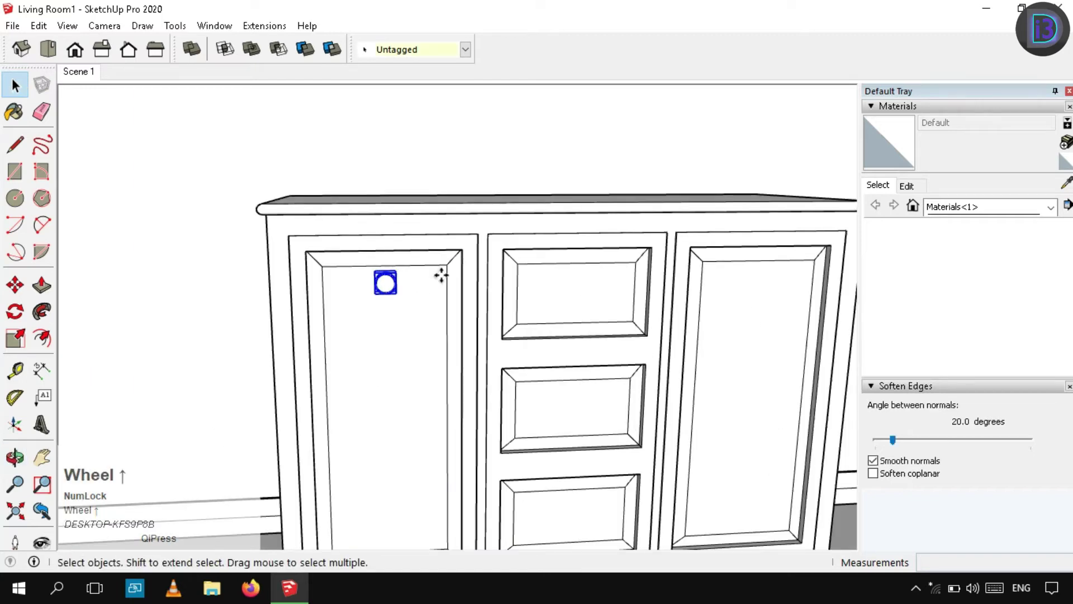
left_click(814, 258)
Copy the knob onto each of the three drawers in the middle of the sideboard.
middle_click_drag(699, 296, 643, 291, "shift")
middle_click_drag(643, 290, 623, 280)
key("space")
left_click(531, 254)
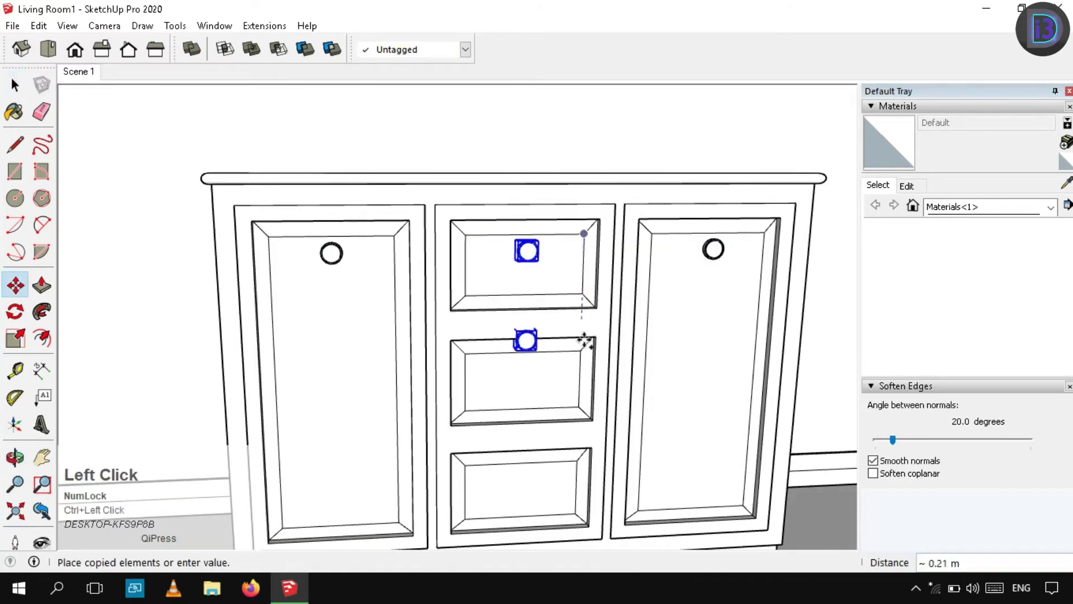
left_click(577, 462)
key("space")
Copy a sideboard knob and place the copy on the floor beside the small corner cabinet.
scroll(559, 391, "down", 3)
middle_click_drag(551, 341, 425, 386)
scroll(416, 377, "down", 4)
scroll(393, 383, "down", 2)
left_click(274, 383)
scroll(474, 193, "up", 4)
middle_click_drag(274, 385, 506, 375)
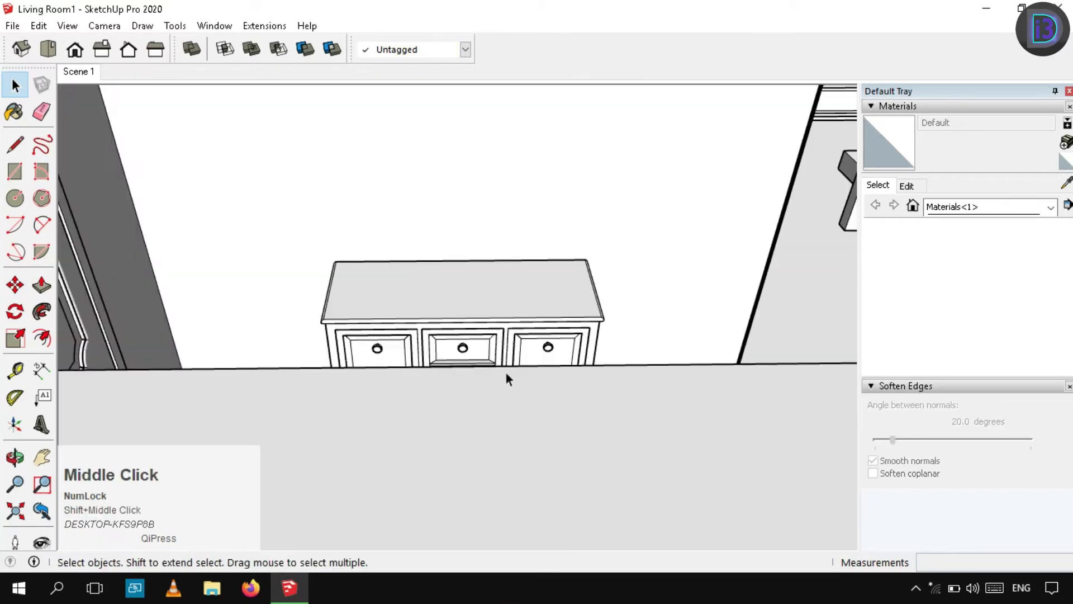
scroll(506, 375, "up", 1)
left_click(464, 346)
scroll(464, 347, "down", 3)
middle_click_drag(559, 235, 380, 347, "shift")
scroll(496, 343, "down", 3)
scroll(509, 300, "up", 8)
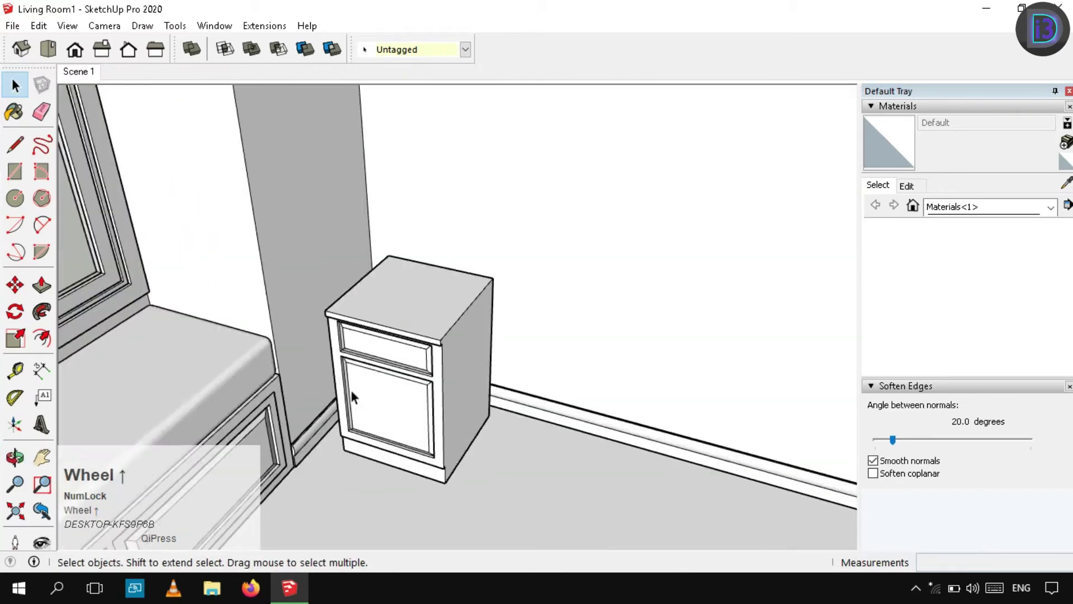
scroll(352, 396, "up", 3)
middle_click_drag(351, 396, 474, 334)
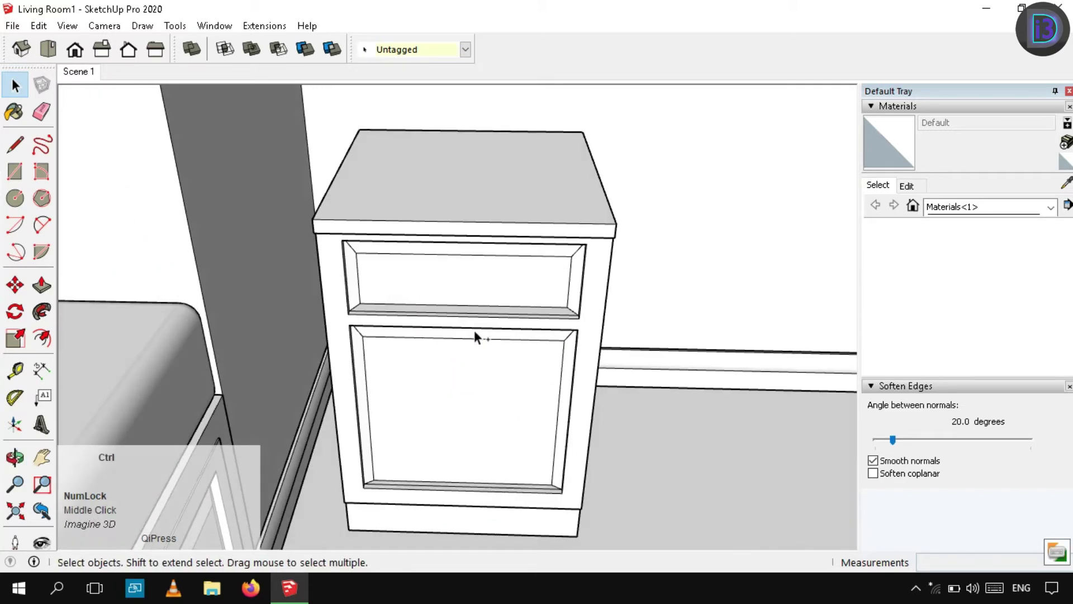
scroll(514, 424, "up", 3)
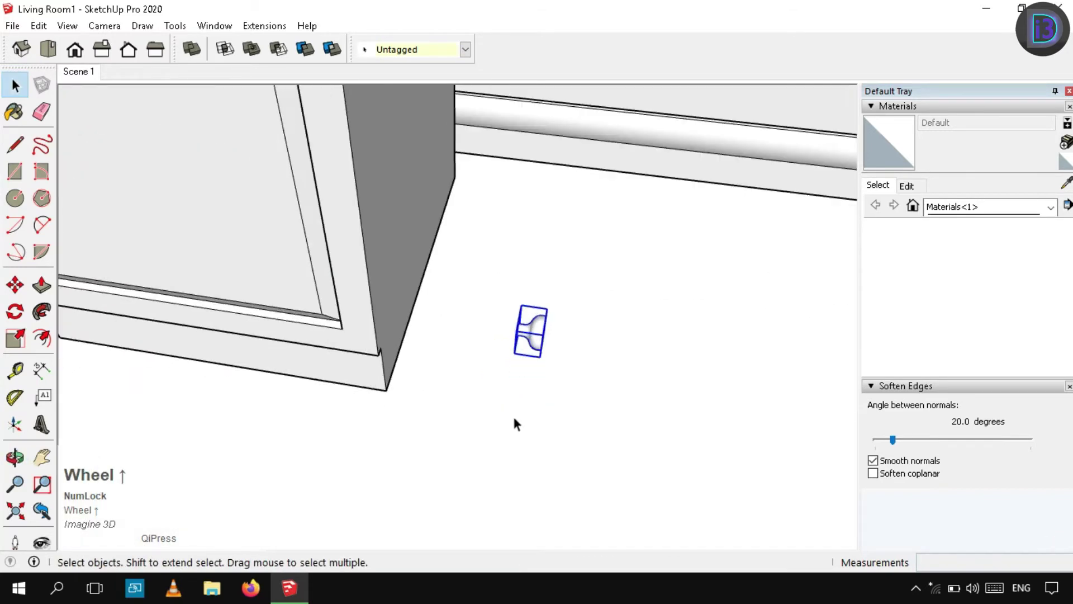
Turn the copied knob to face the same way as the corner cabinet's front and move it to the cabinet.
middle_click_drag(706, 491, 204, 416)
key("space")
scroll(388, 473, "up", 4)
key("m")
left_click(387, 468)
scroll(568, 469, "down", 2)
scroll(568, 469, "down", 3)
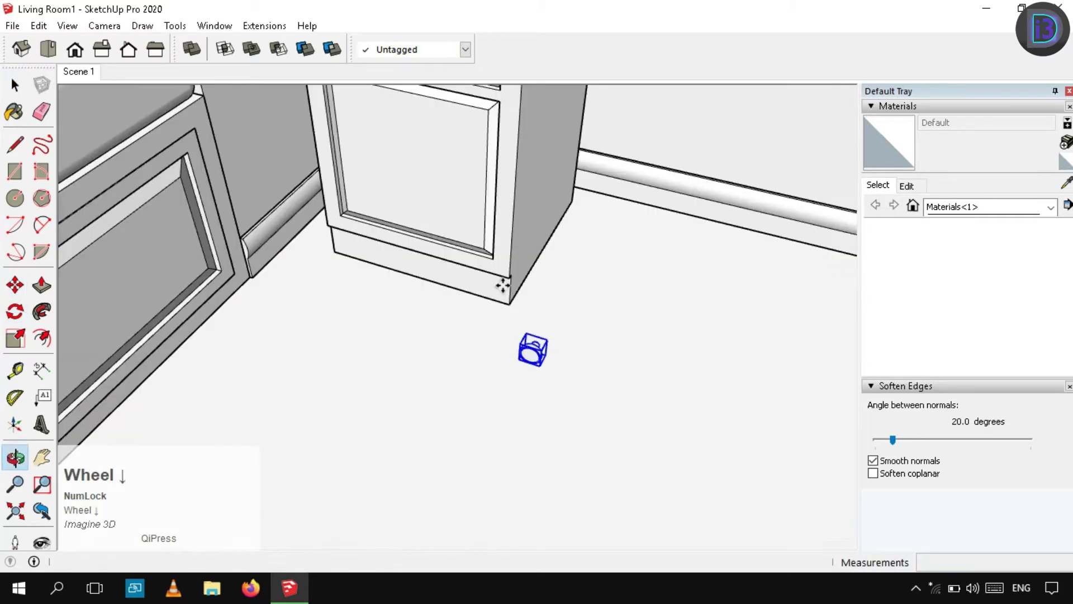
middle_click_drag(532, 350, 527, 270)
left_click(504, 291)
key("space")
Shift the knob along the green axis to center it across the corner cabinet's drawer.
scroll(501, 284, "up", 5)
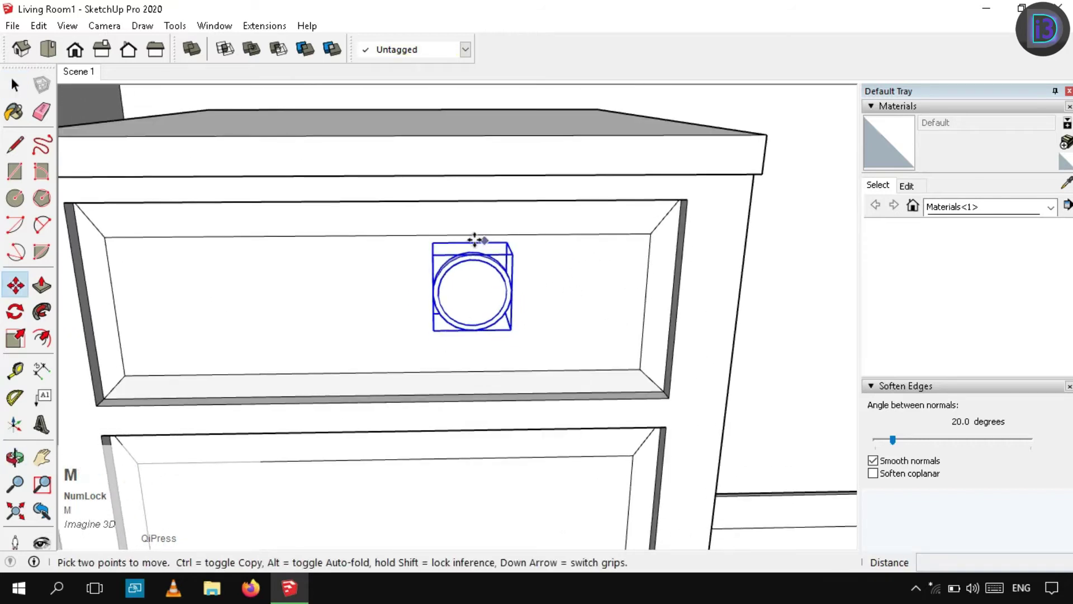
scroll(475, 239, "up", 2)
left_click(472, 308)
scroll(414, 322, "down", 3)
key("Left")
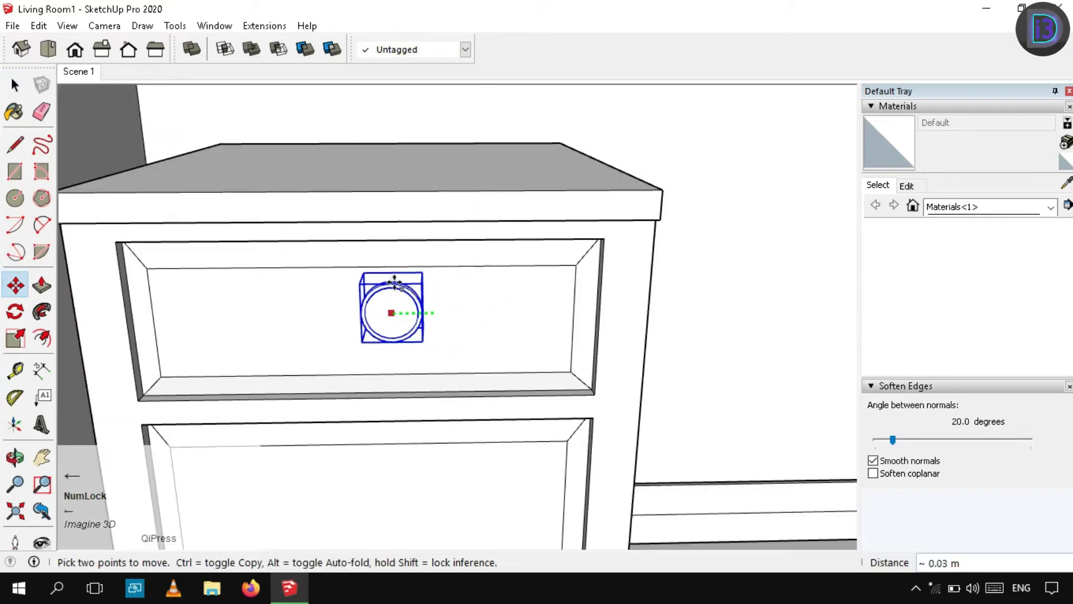
left_click(362, 266)
key("space")
Copy the drawer knob down to the corner cabinet's door, using the panel corners as reference.
scroll(363, 267, "down", 3)
middle_click_drag(363, 266, 419, 207, "shift")
key("m")
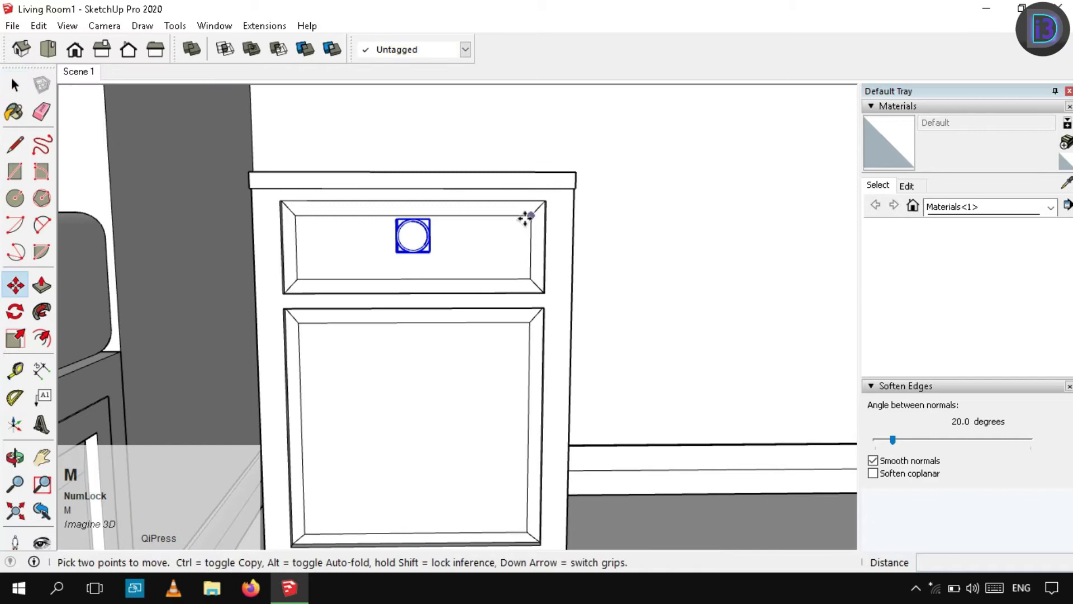
left_click(529, 323)
key("space")
Examine the whole living room with its sideboard, low table, window seat and corner cabinet from several angles.
scroll(529, 322, "down", 4)
middle_click_drag(530, 322, 501, 285)
scroll(606, 325, "down", 6)
left_click(606, 326)
middle_click_drag(606, 325, 755, 334)
middle_click_drag(403, 280, 358, 330)
scroll(603, 261, "down", 3)
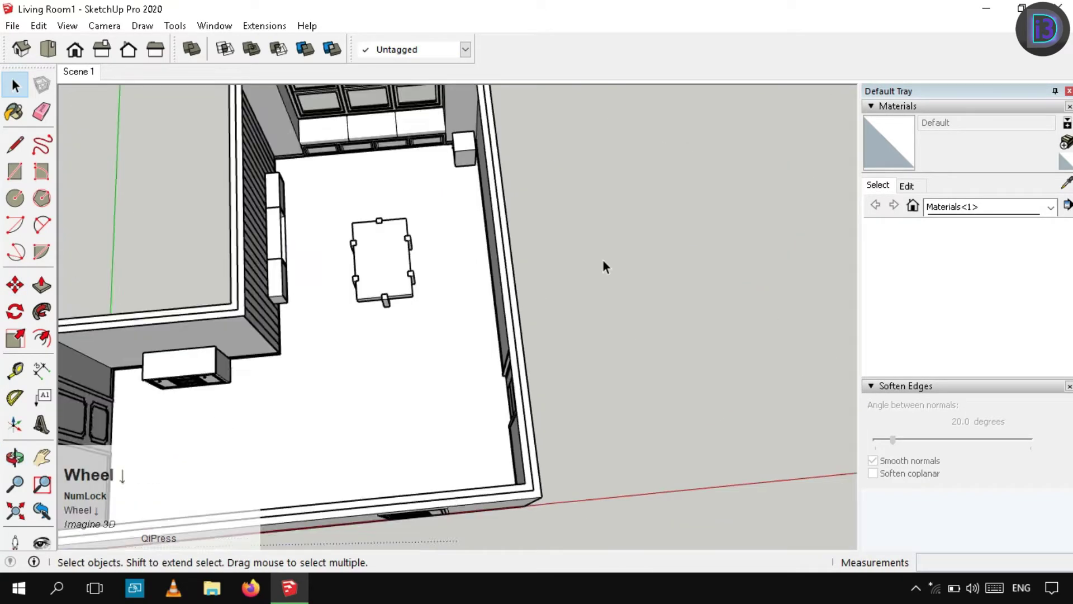
middle_click_drag(602, 260, 381, 145)
scroll(427, 304, "up", 3)
middle_click_drag(427, 304, 429, 350)
scroll(462, 211, "down", 3)
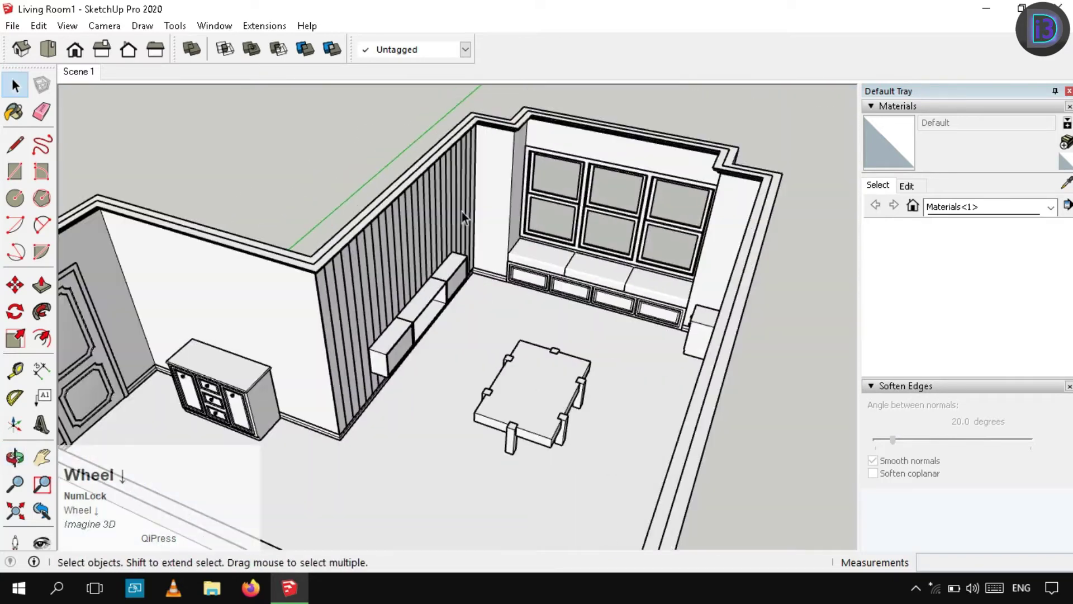
middle_click_drag(462, 211, 551, 221)
scroll(534, 285, "up", 3)
Switch to the Scene 1 view and unhide all the hidden furniture and decor.
left_click(85, 76)
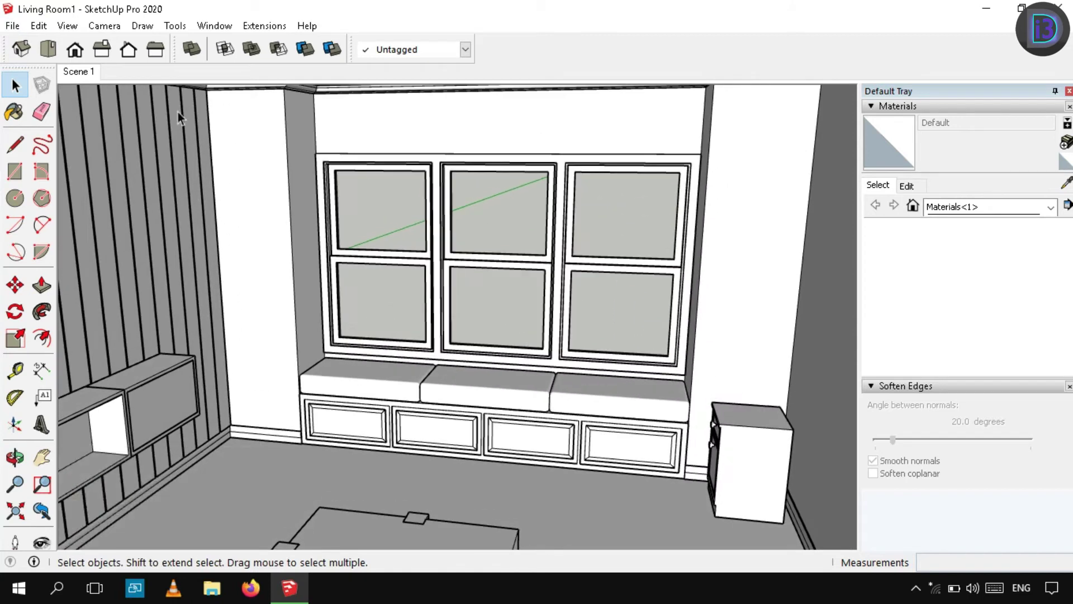
left_click(39, 26)
left_click(346, 300)
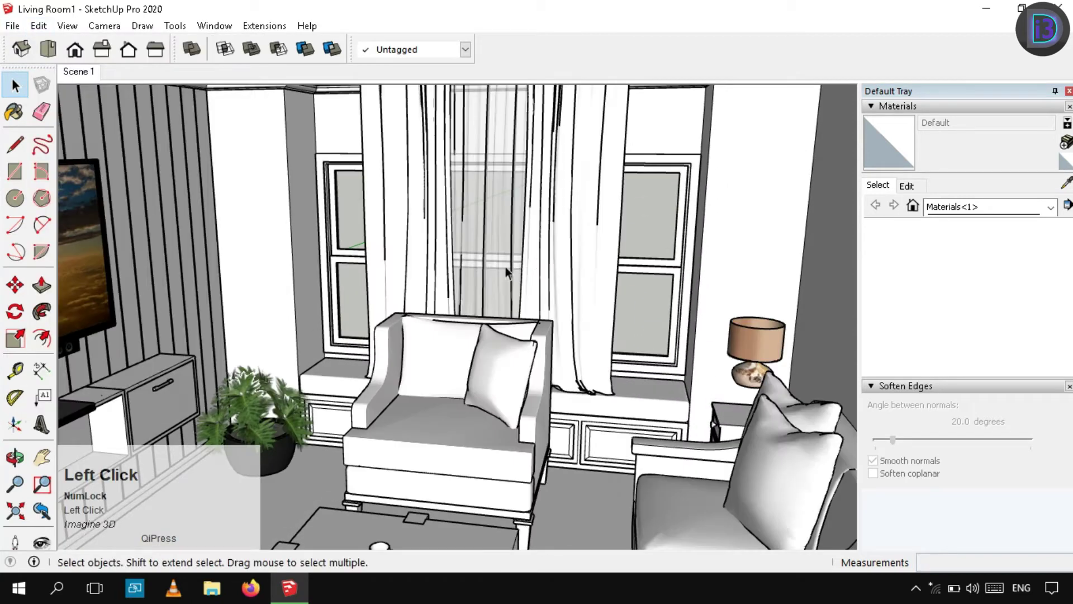
Select the curtain fabric inside the curtain group and scale its height to about 0.65, below the cornice.
scroll(541, 251, "down", 2)
scroll(547, 234, "down", 4)
middle_click_drag(499, 321, 504, 403)
left_click(539, 140)
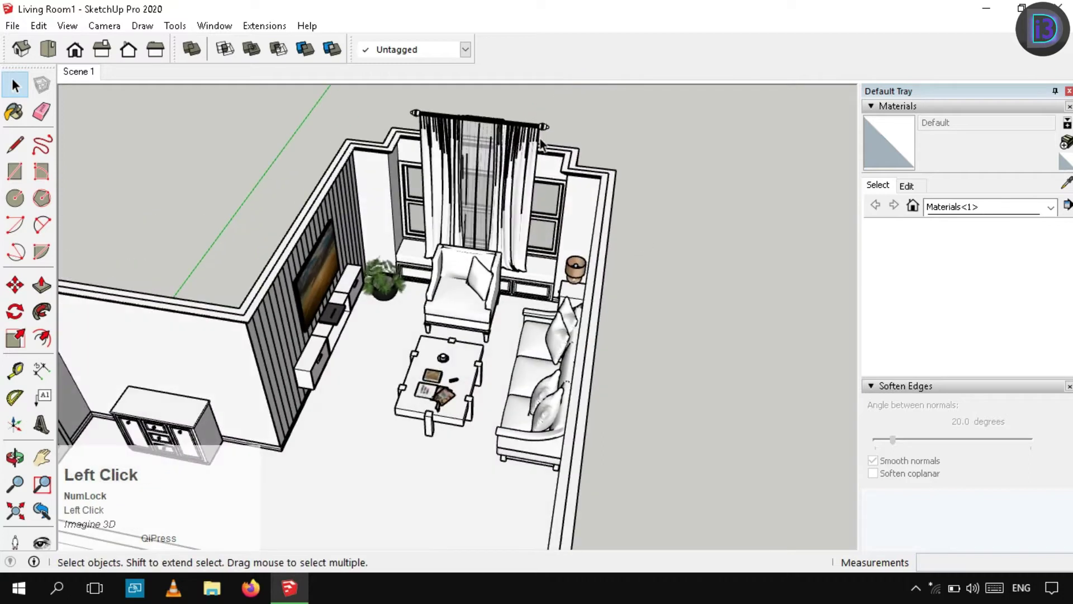
middle_click_drag(539, 139, 587, 229, "shift")
scroll(516, 296, "up", 3)
left_click(587, 229)
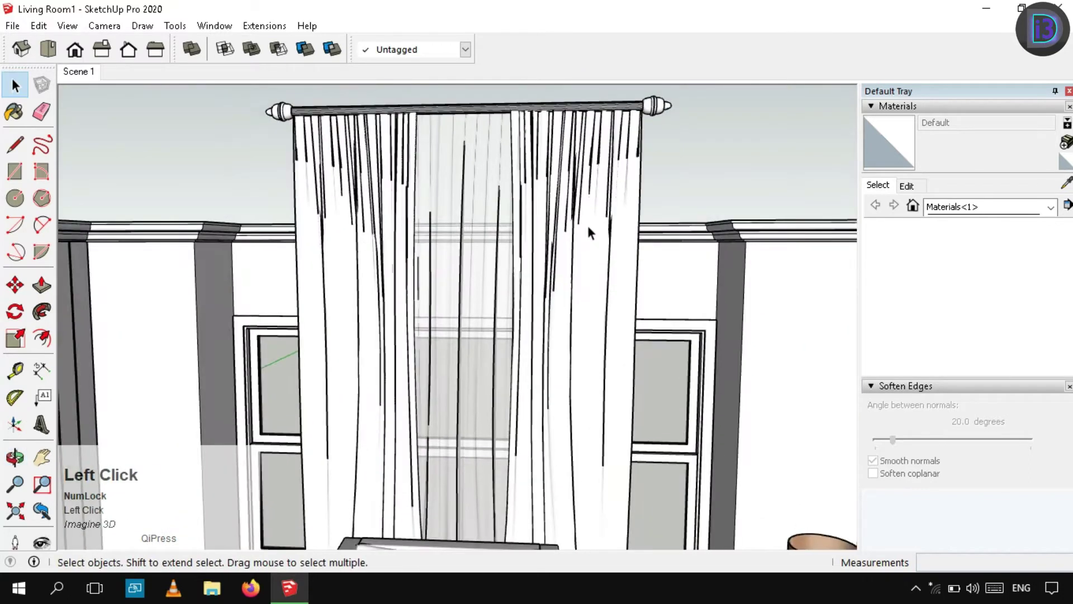
left_click(358, 237, "shift")
middle_click_drag(358, 238, 532, 240)
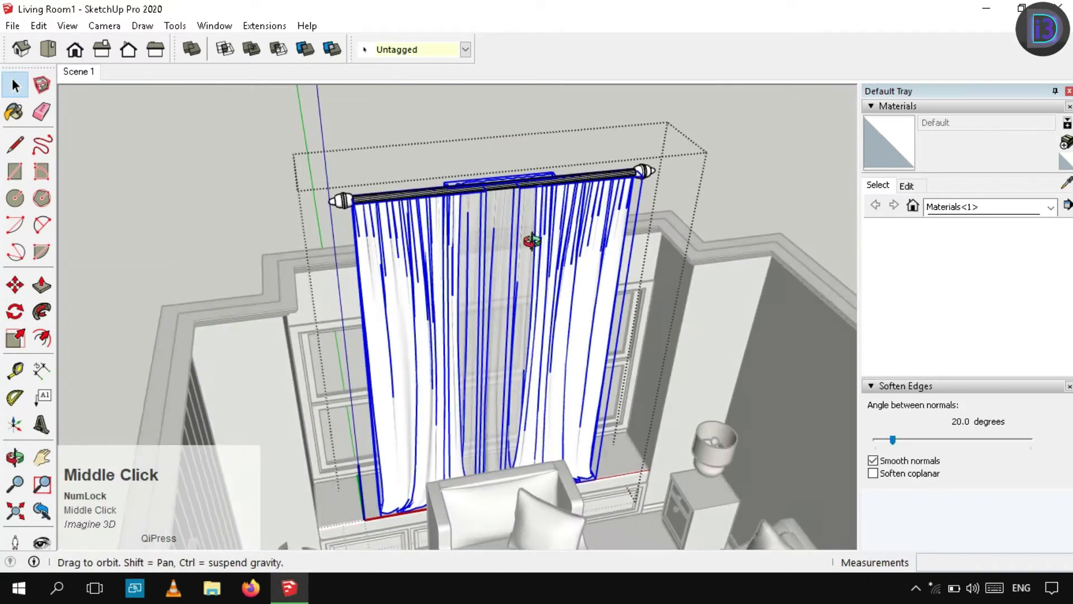
scroll(532, 239, "up", 3)
key("s")
left_click(469, 209)
middle_click_drag(534, 380, 531, 167)
left_click(745, 273)
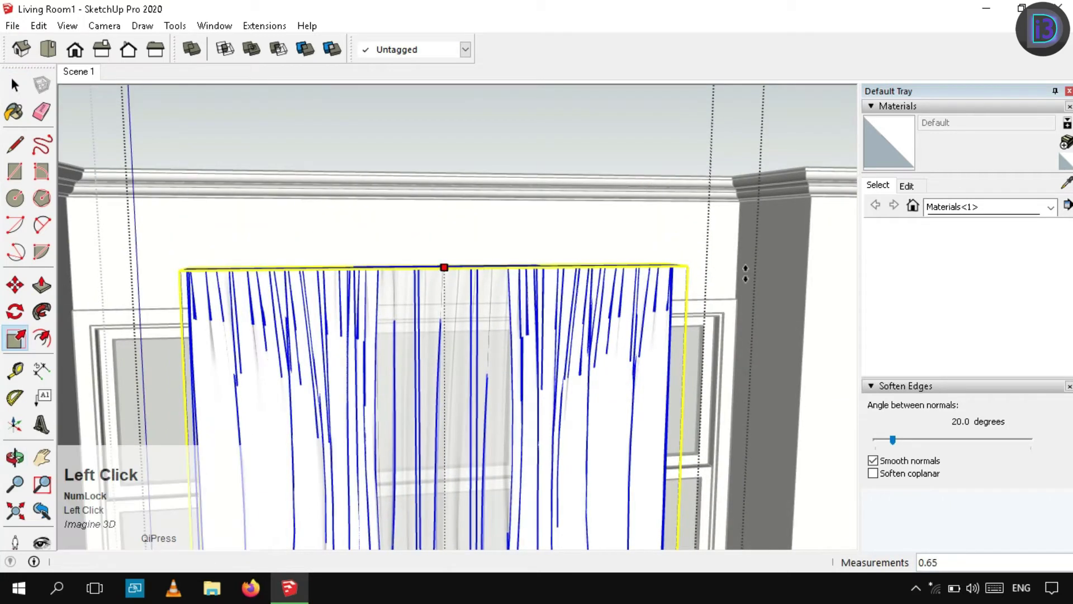
key("space")
Move the curtain rod with its finials straight down about 0.87 m to the top of the curtain fabric.
scroll(648, 223, "down", 3)
middle_click_drag(621, 173, 589, 242)
scroll(590, 251, "down", 3)
right_click(749, 160)
left_click(767, 170)
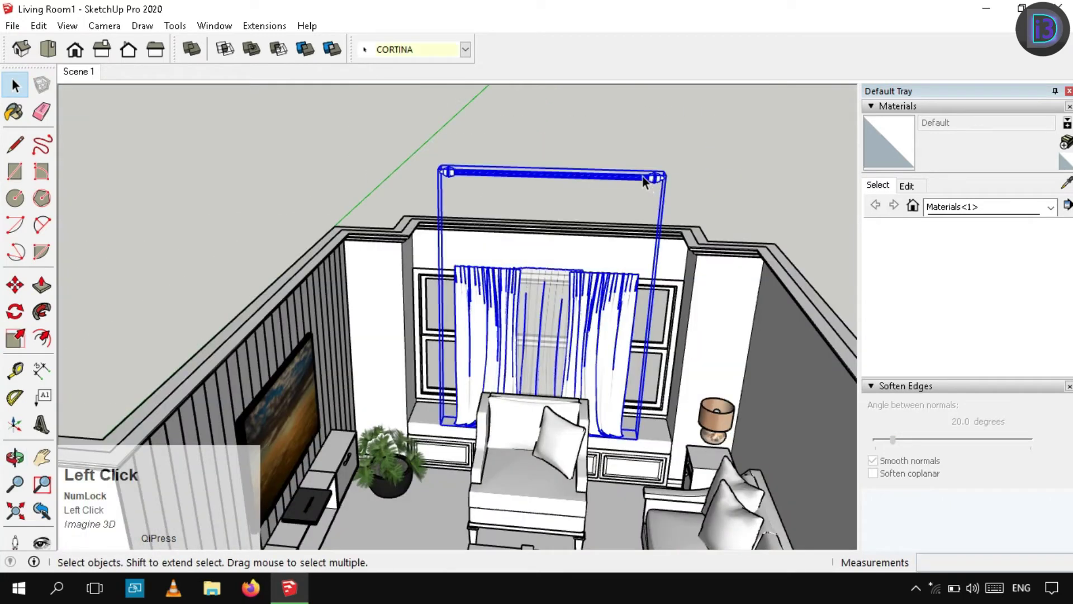
left_click(642, 176)
scroll(642, 176, "up", 3)
middle_click_drag(643, 178, 659, 176)
scroll(659, 178, "up", 2)
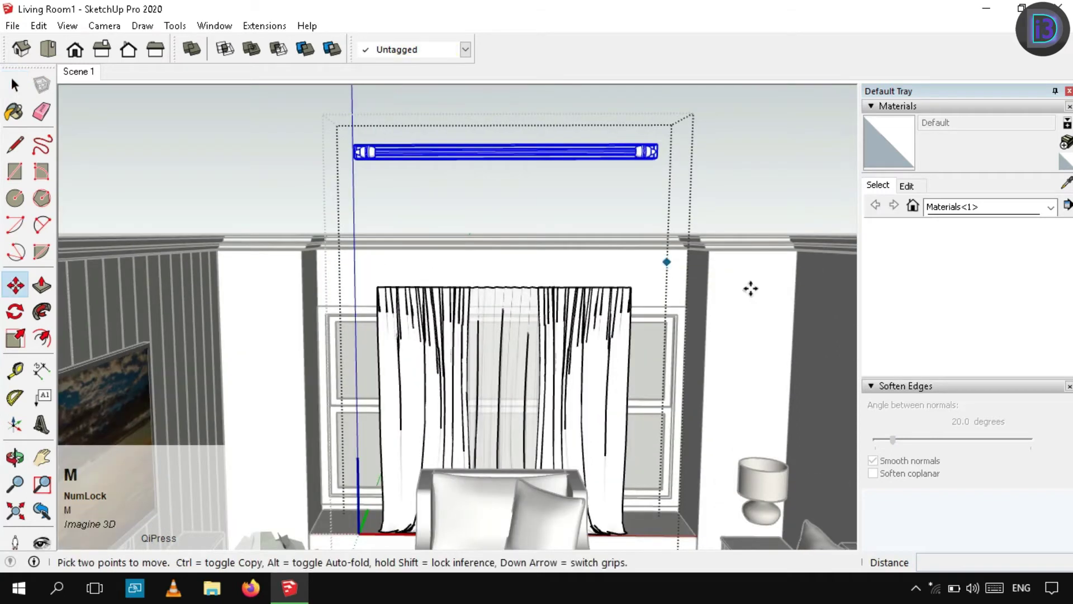
left_click(764, 301)
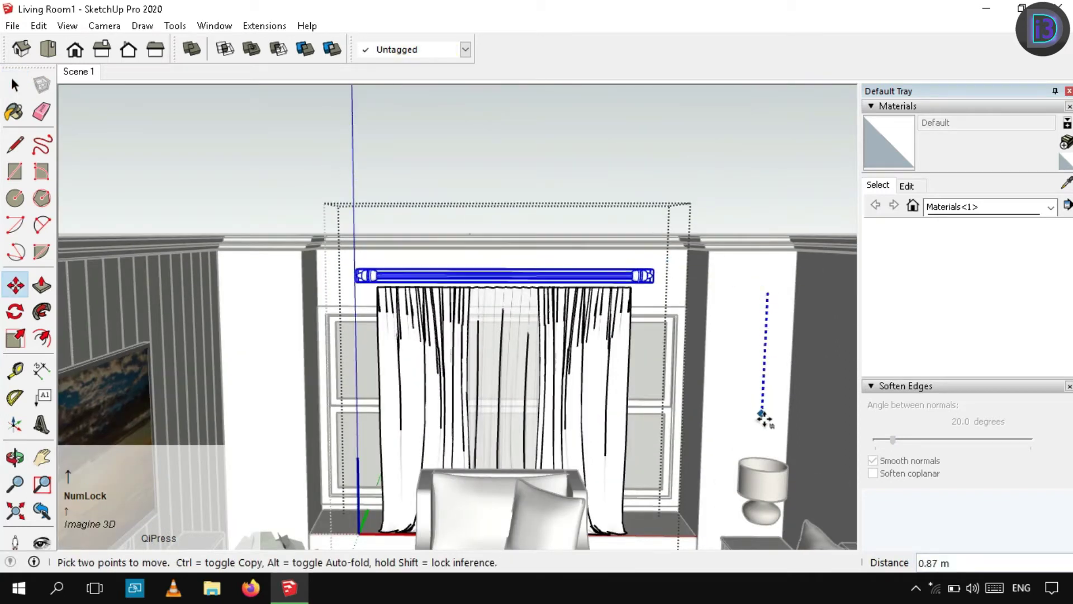
left_click(763, 420)
key("space")
Inside the rod group, move the right finial outward along the red axis to the alcove's side wall.
scroll(467, 285, "up", 4)
middle_click_drag(443, 321, 440, 246)
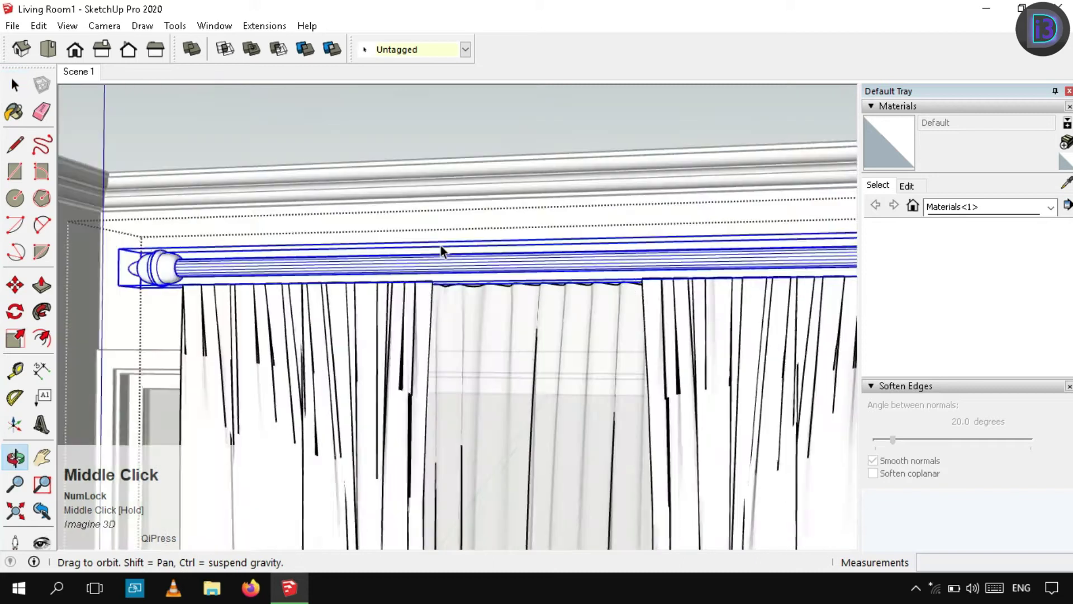
scroll(441, 246, "down", 4)
middle_click_drag(497, 222, 634, 220)
scroll(599, 207, "up", 3)
left_click(603, 227)
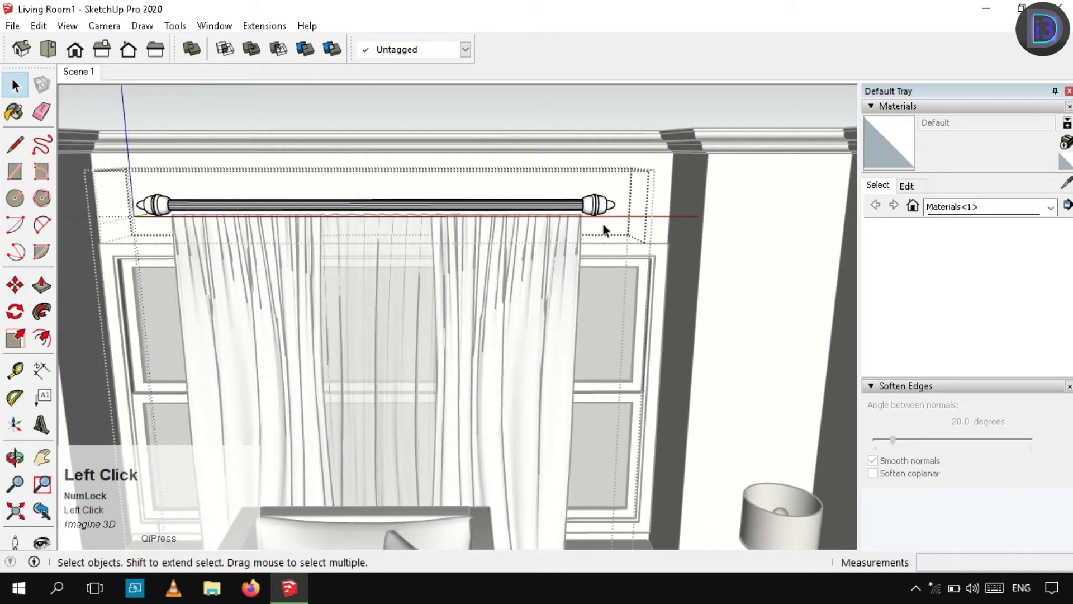
scroll(617, 214, "up", 3)
key("m")
left_click(619, 224)
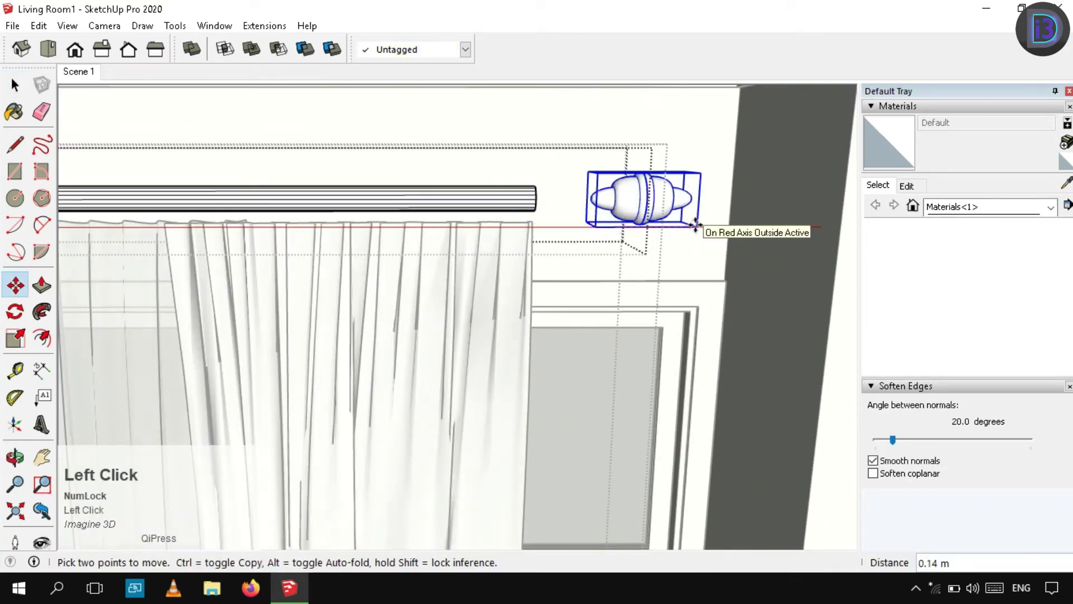
left_click(768, 298)
key("space")
Move the left finial outward along the red axis about 0.37 m to the opposite alcove wall.
scroll(649, 240, "down", 3)
middle_click_drag(280, 269, 727, 254, "shift")
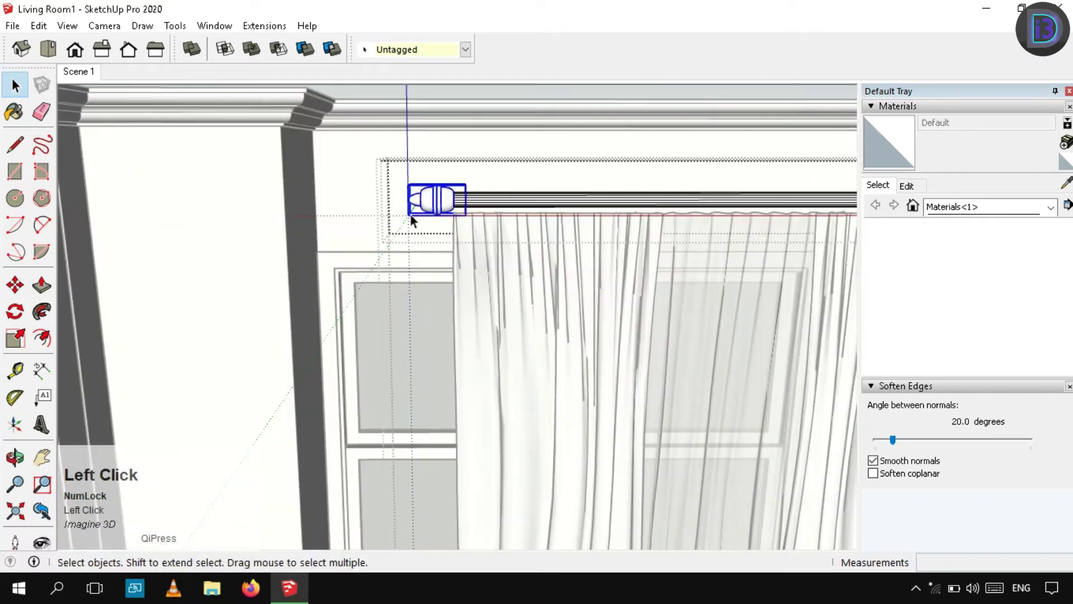
scroll(411, 220, "up", 1)
key("m")
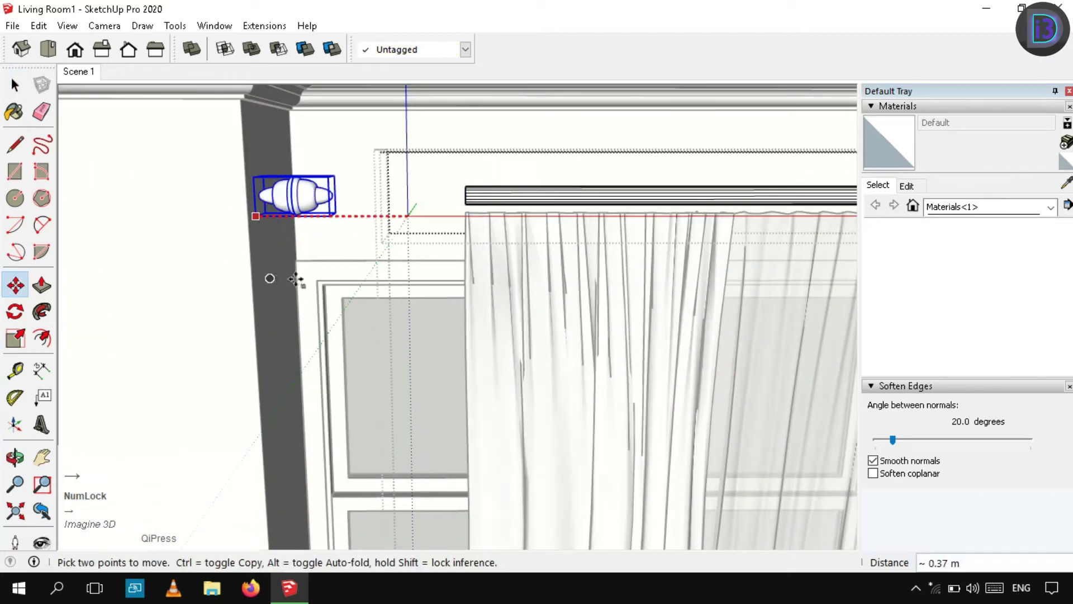
left_click(282, 303)
key("space")
Stretch the rod's left end face along the red axis about 0.37 m until it meets the left finial.
scroll(282, 302, "down", 2)
middle_click_drag(487, 218, 465, 236, "shift")
left_click(381, 200)
scroll(379, 200, "up", 4)
key("m")
left_click(464, 236)
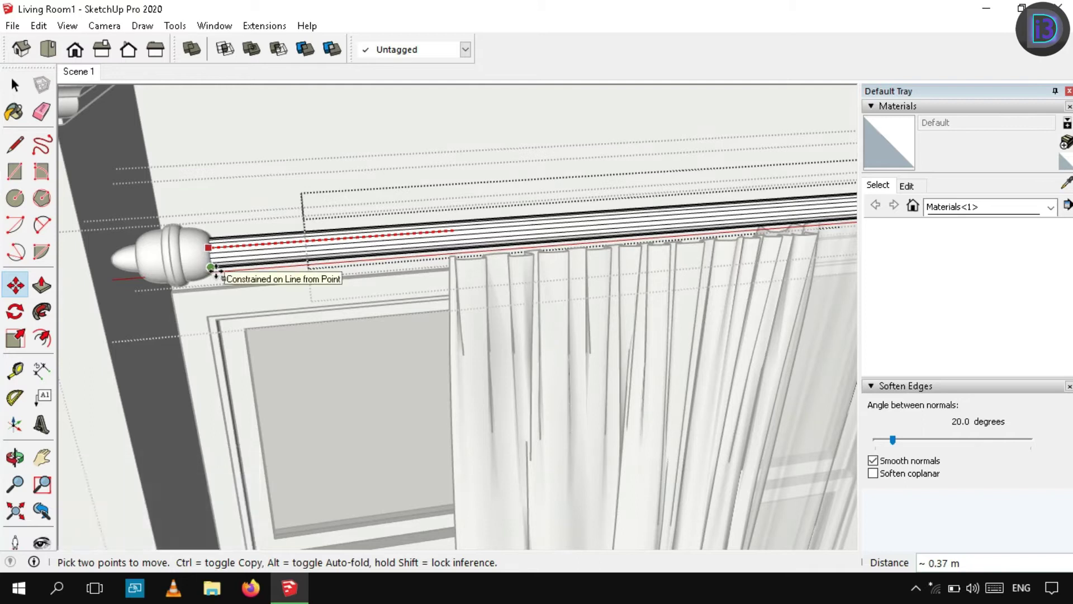
left_click(211, 270)
key("space")
Stretch the rod's right end face about 0.34 m to the right finial and leave the rod group.
scroll(302, 238, "down", 2)
middle_click_drag(315, 170, 84, 154, "shift")
scroll(527, 192, "up", 5)
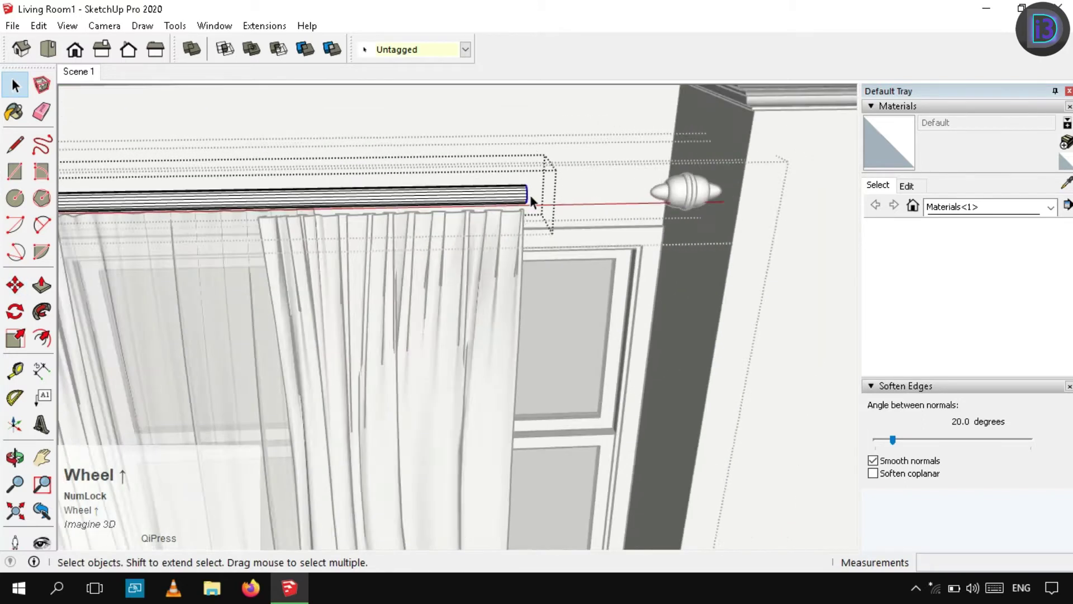
key("m")
left_click(528, 192)
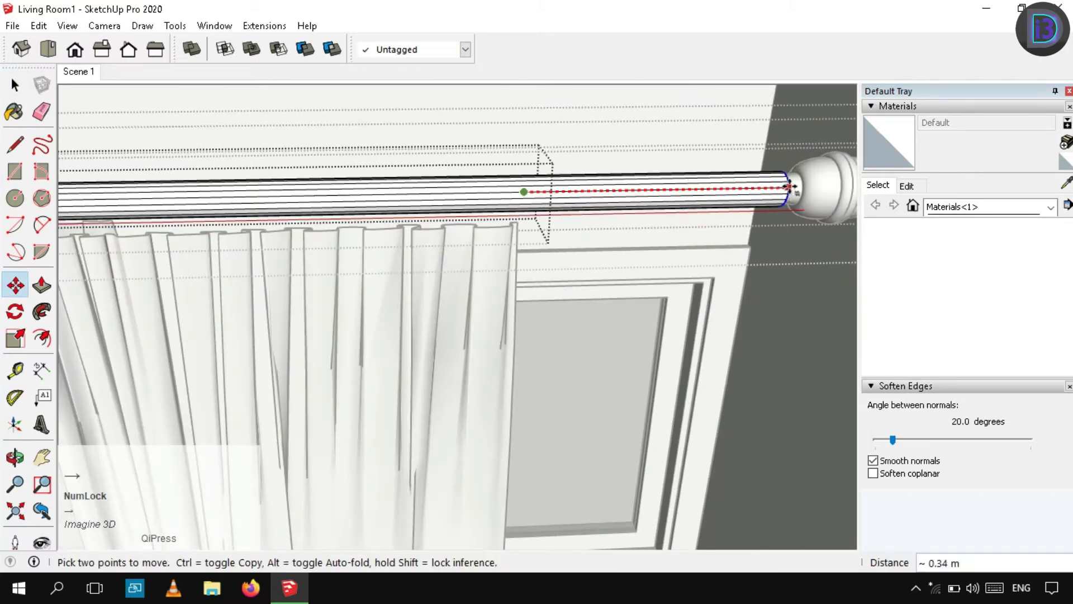
left_click(790, 187)
key("space")
scroll(538, 250, "down", 2)
scroll(537, 246, "down", 4)
left_click(631, 102)
Try to scale the right curtain panel, and undo the scaling.
left_click(482, 311)
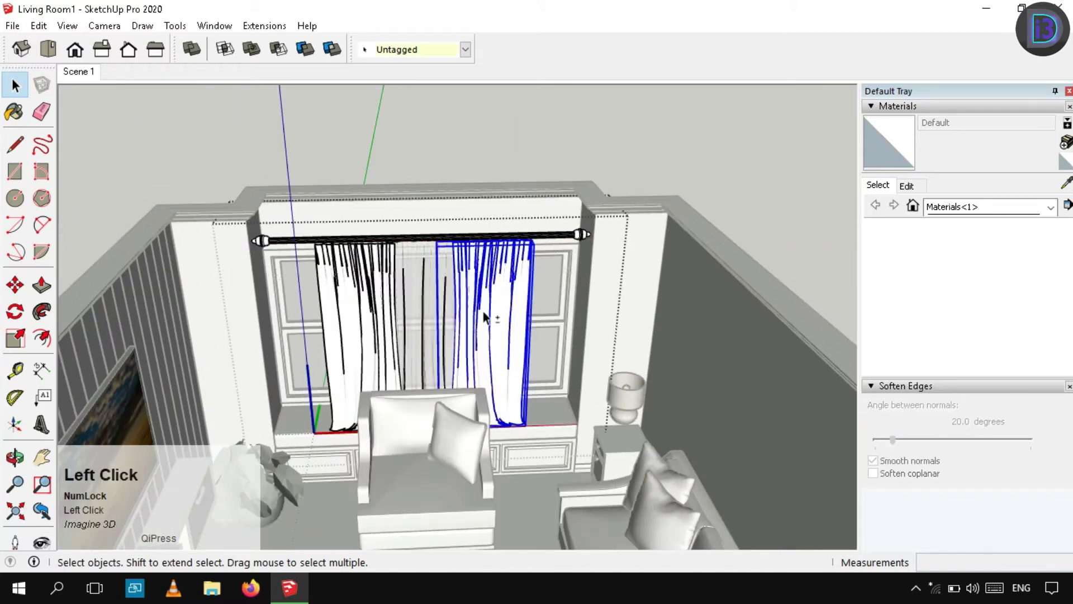
middle_click_drag(482, 311, 446, 258)
middle_click_drag(520, 266, 563, 261)
scroll(462, 364, "up", 3)
key("s")
scroll(486, 343, "up", 4)
left_click(678, 385)
key("space")
scroll(548, 304, "down", 5)
key("ctrl+z")
Move the right curtain panel about 0.49 m along the red axis against the alcove's right side wall.
scroll(563, 261, "up", 3)
middle_click_drag(582, 300, 623, 365)
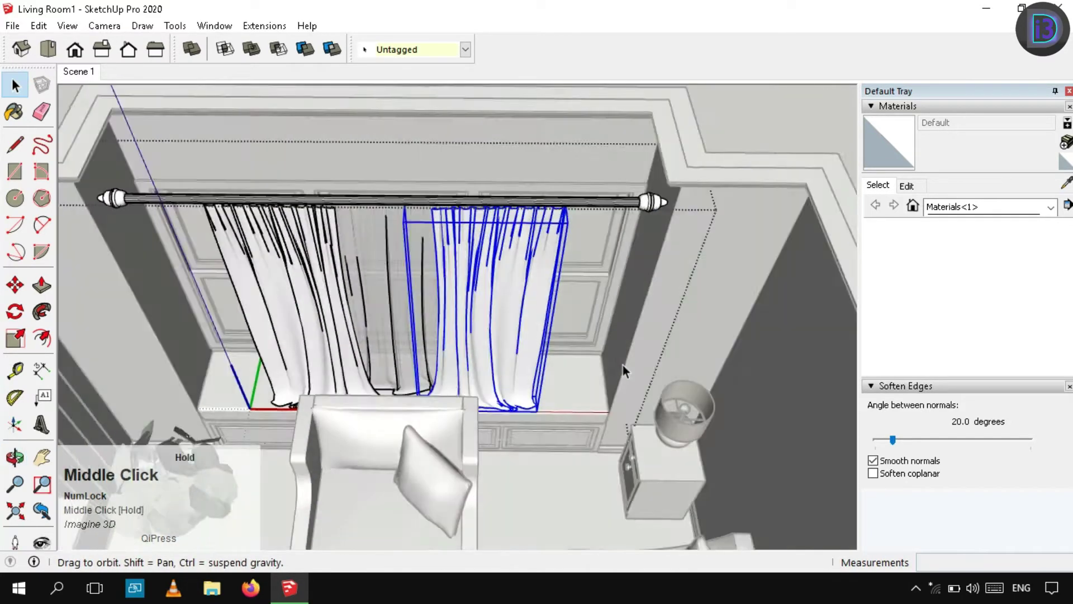
scroll(472, 347, "up", 3)
middle_click_drag(472, 347, 455, 438)
scroll(450, 440, "up", 3)
key("m")
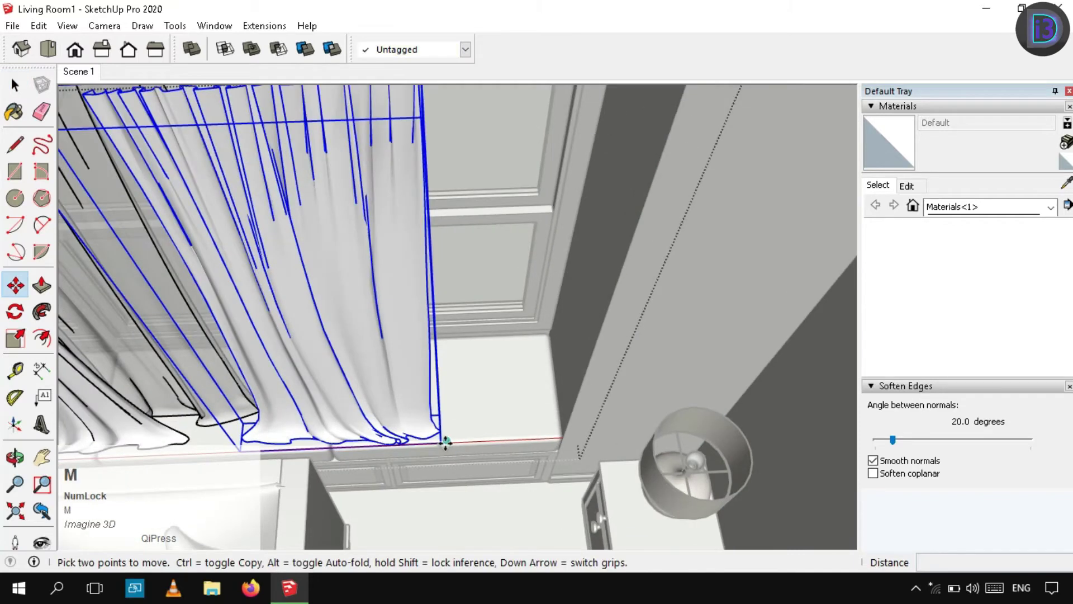
left_click(437, 443)
key("space")
scroll(442, 441, "up", 4)
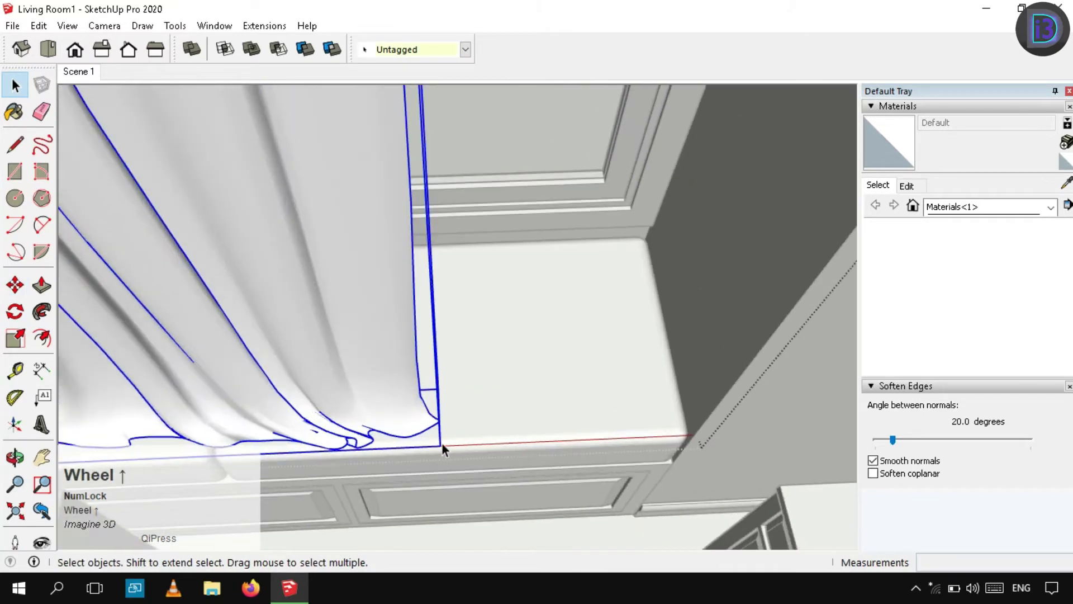
key("m")
left_click(440, 447)
scroll(566, 445, "down", 2)
key("Right")
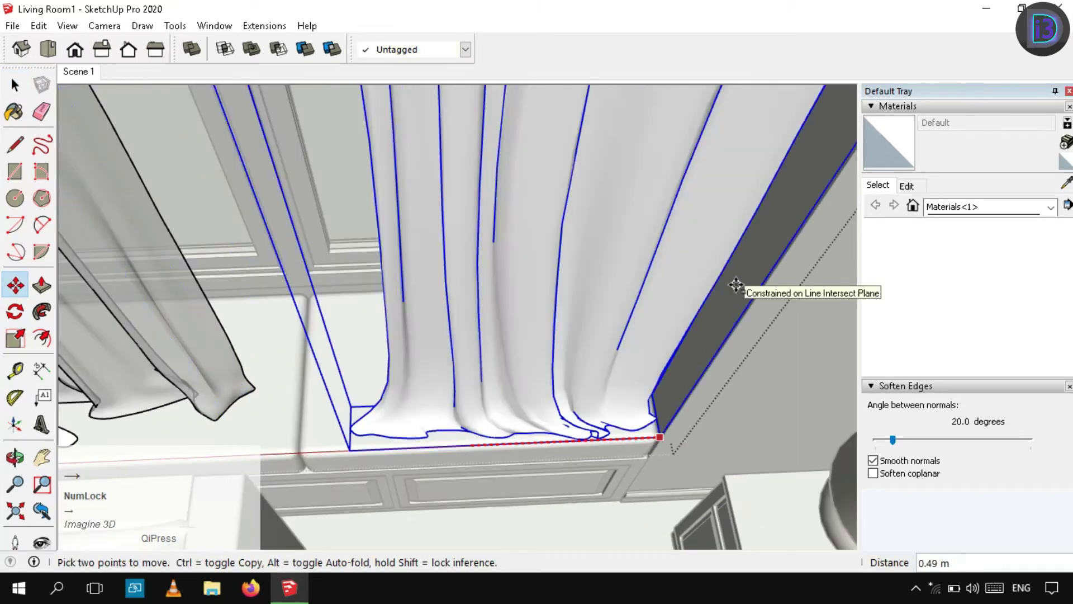
left_click(738, 286)
key("space")
Move the left curtain panel along the red axis against the alcove's left side wall.
scroll(738, 289, "down", 3)
middle_click_drag(342, 339, 451, 367)
left_click(361, 352)
scroll(454, 371, "up", 3)
key("m")
left_click(472, 376)
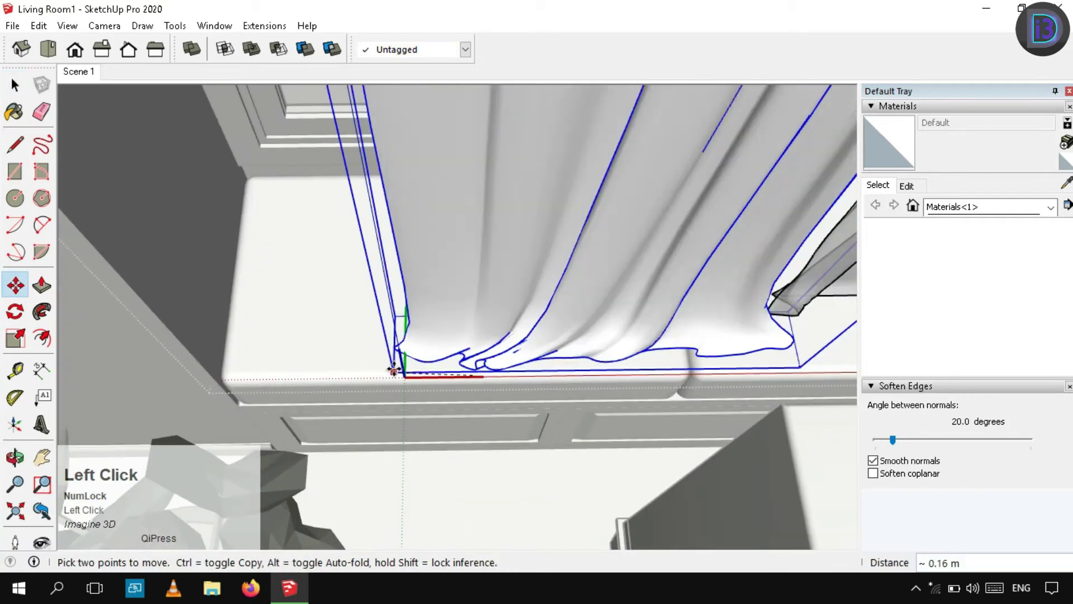
key("Right")
left_click(171, 279)
key("space")
Move the sheer middle curtain along the red axis toward the left panel so that it overlaps behind it.
scroll(424, 319, "down", 5)
middle_click_drag(424, 319, 457, 416)
left_click(457, 304)
scroll(527, 350, "up", 4)
scroll(458, 417, "up", 3)
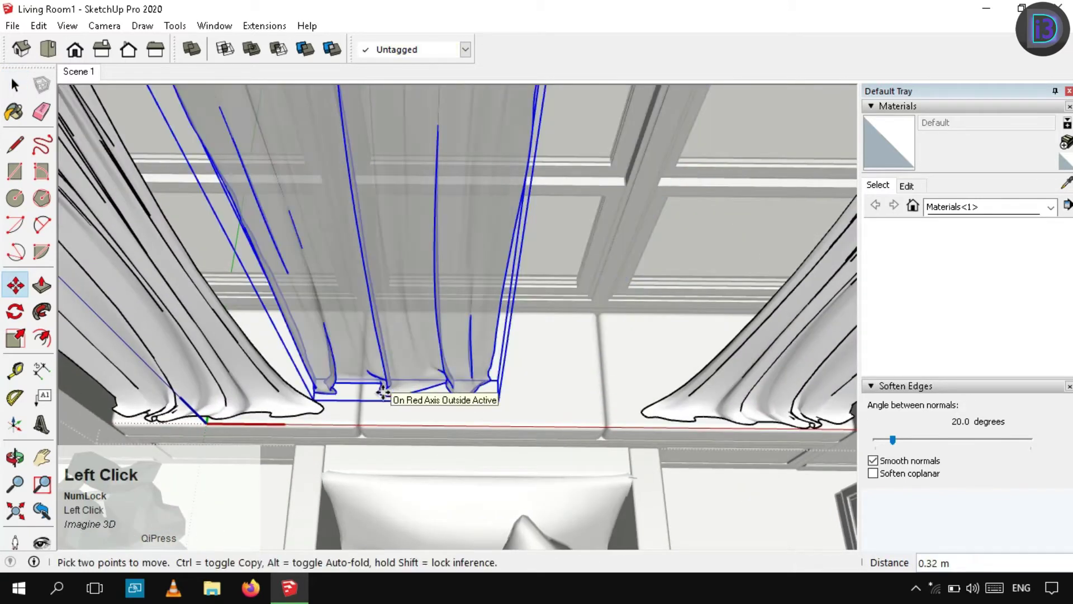
key("Right")
left_click(325, 405)
key("space")
Shift the sheer curtain back about 0.17 m along the red axis, so it only slightly overlaps the left panel.
scroll(412, 386, "down", 4)
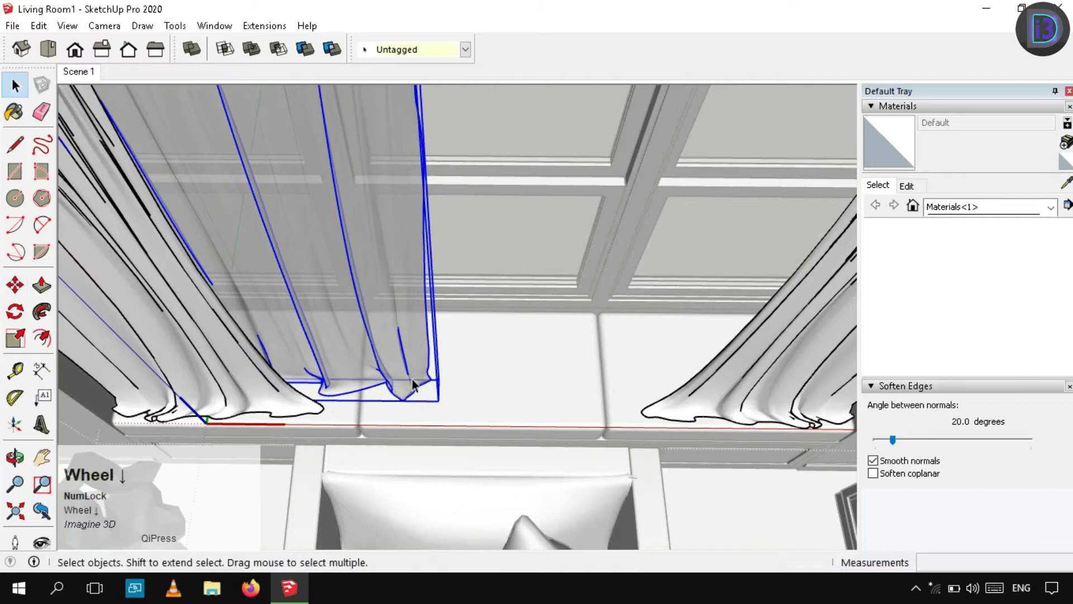
mouse_move(412, 385)
middle_mouse_down()
mouse_move(400, 250)
mouse_move(405, 452)
mouse_move(395, 382)
middle_mouse_up()
scroll(405, 453, "up", 1)
scroll(405, 458, "up", 3)
scroll(424, 442, "up", 3)
mouse_move(424, 443)
middle_mouse_down()
mouse_move(404, 484)
mouse_move(420, 462)
middle_mouse_up()
key("m")
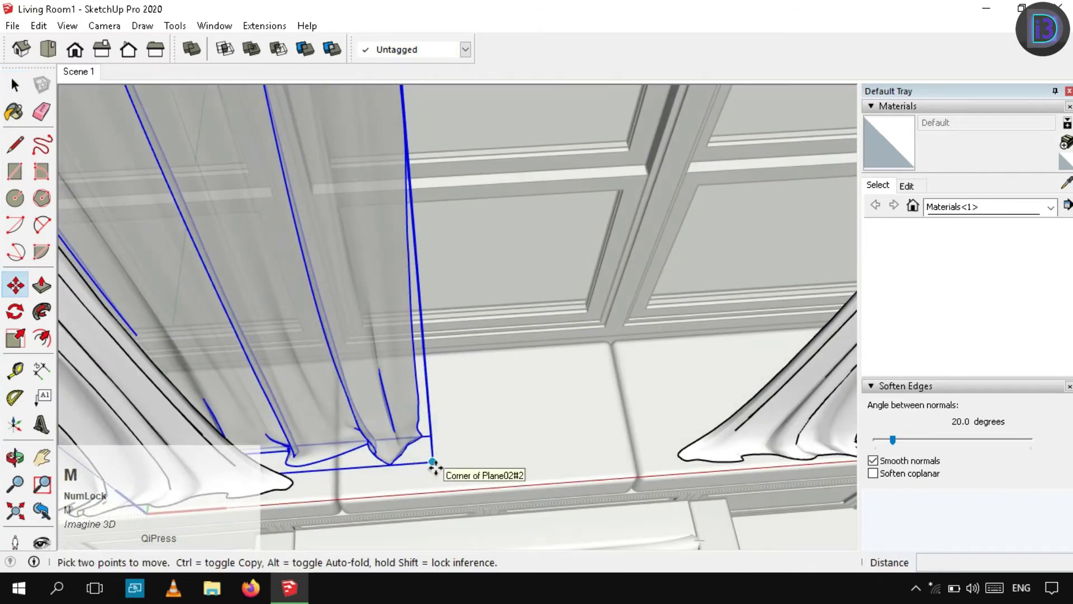
left_click(433, 463)
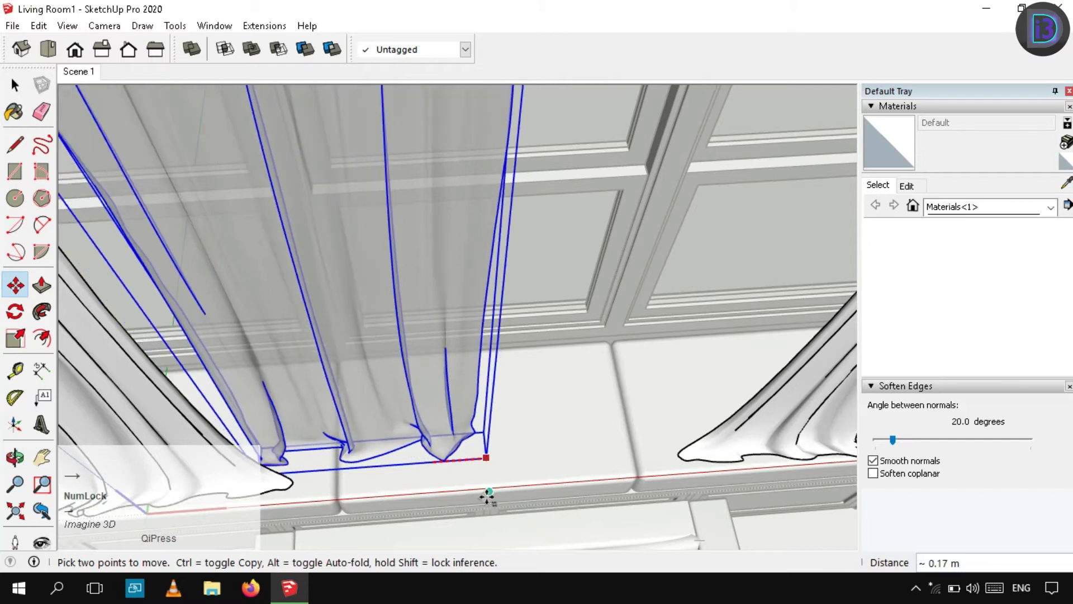
left_click(486, 498)
key("space")
Copy the sheer curtain along the red axis beside the original to fill the gap up to the right panel.
scroll(510, 419, "down", 5)
left_click(499, 373)
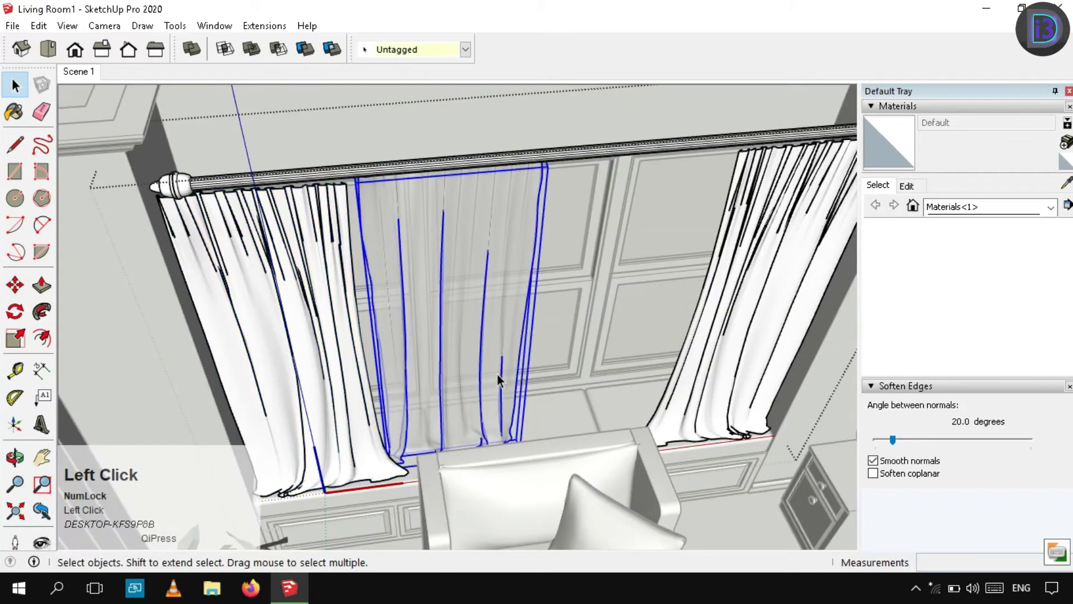
middle_click_drag(475, 372, 375, 399)
middle_click_drag(376, 399, 446, 497)
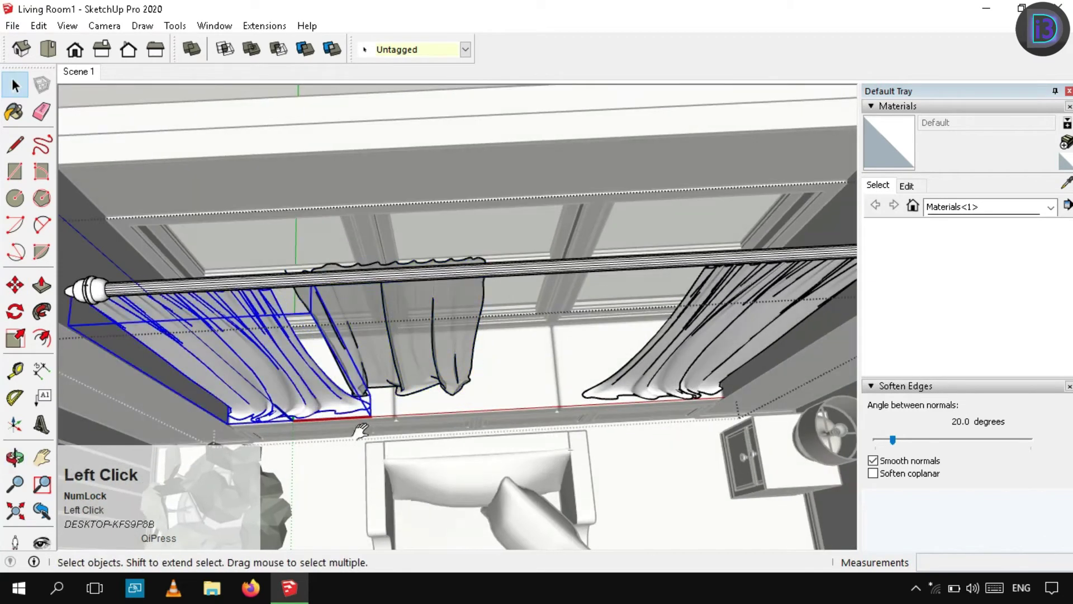
middle_click_drag(360, 430, 454, 375)
left_click(376, 350)
middle_click_drag(377, 350, 452, 404)
scroll(452, 404, "up", 4)
key("m")
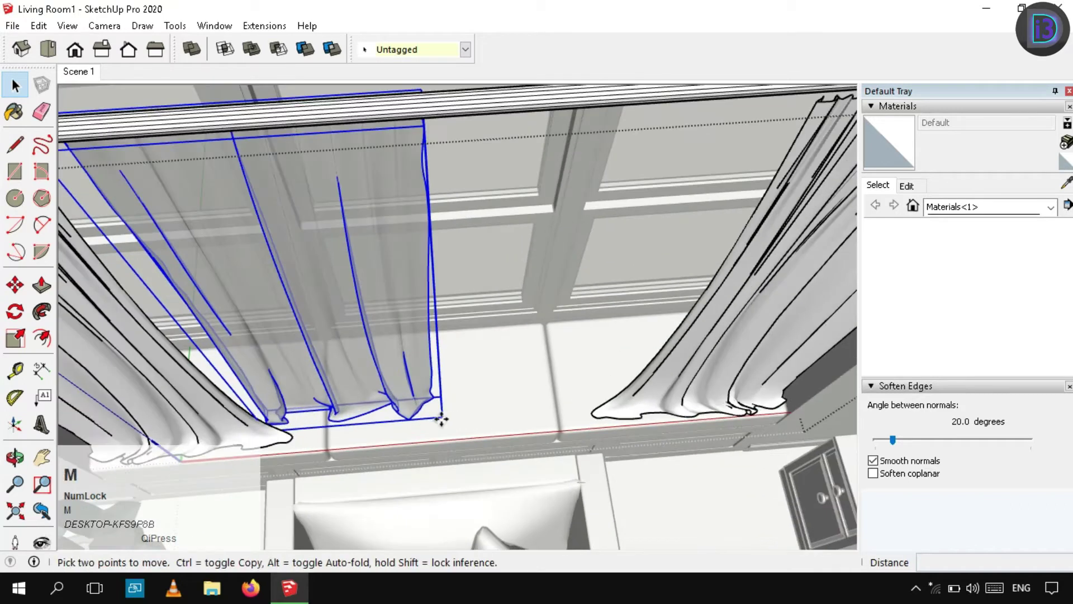
key("ctrl")
left_click(442, 417)
key("Right")
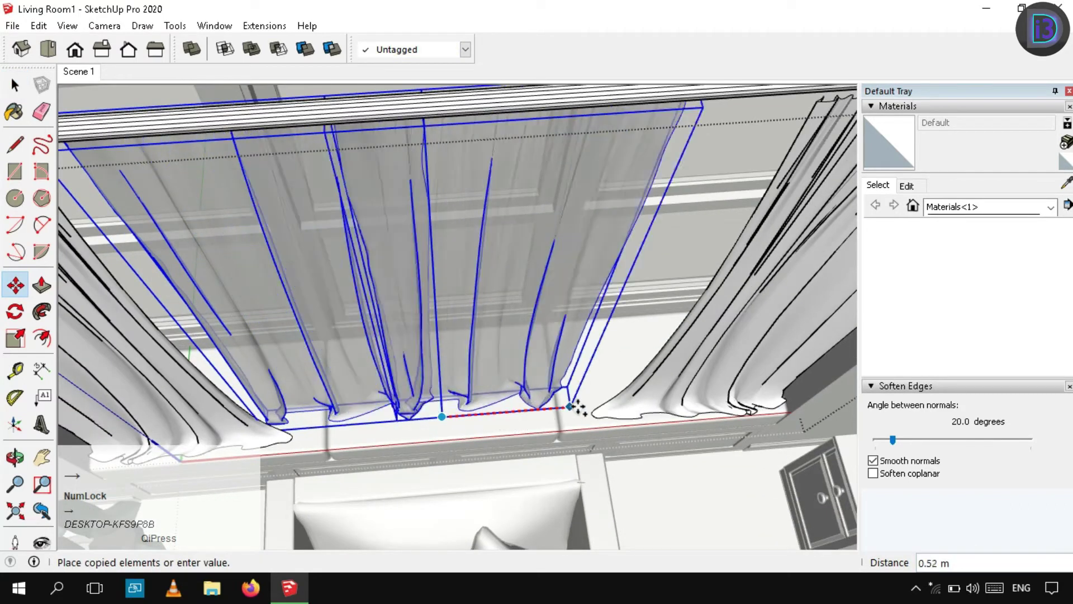
middle_click_drag(611, 404, 537, 307)
key("space")
Scale the left curtain panel wider along the red axis so it overlaps the edge of the sheer curtain.
scroll(538, 301, "down", 2)
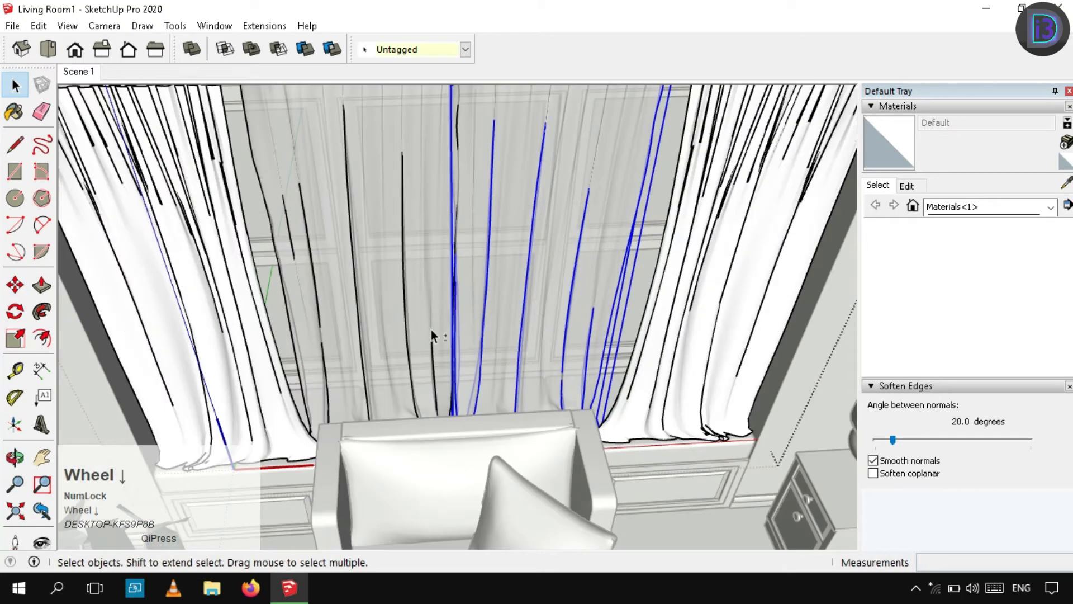
middle_click_drag(431, 329, 493, 308)
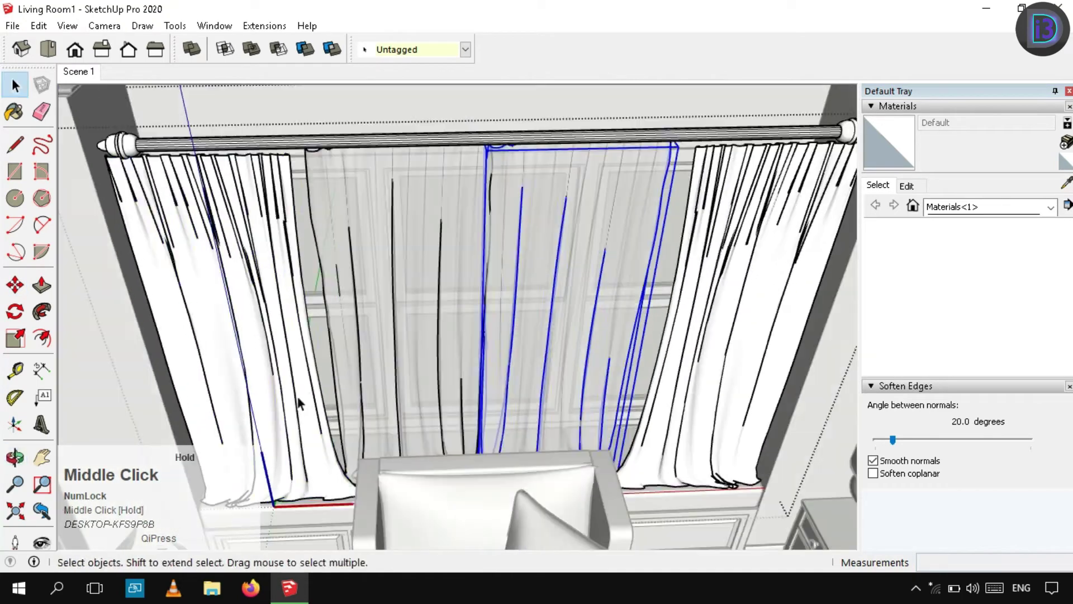
left_click(301, 404)
middle_click_drag(305, 407, 397, 366)
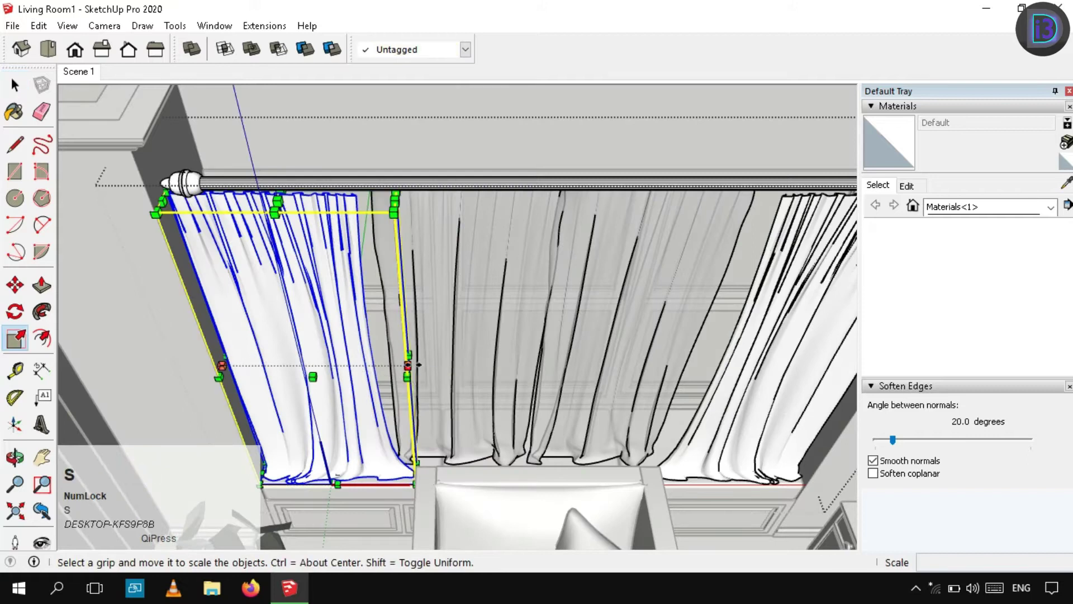
left_click(409, 365)
key("space")
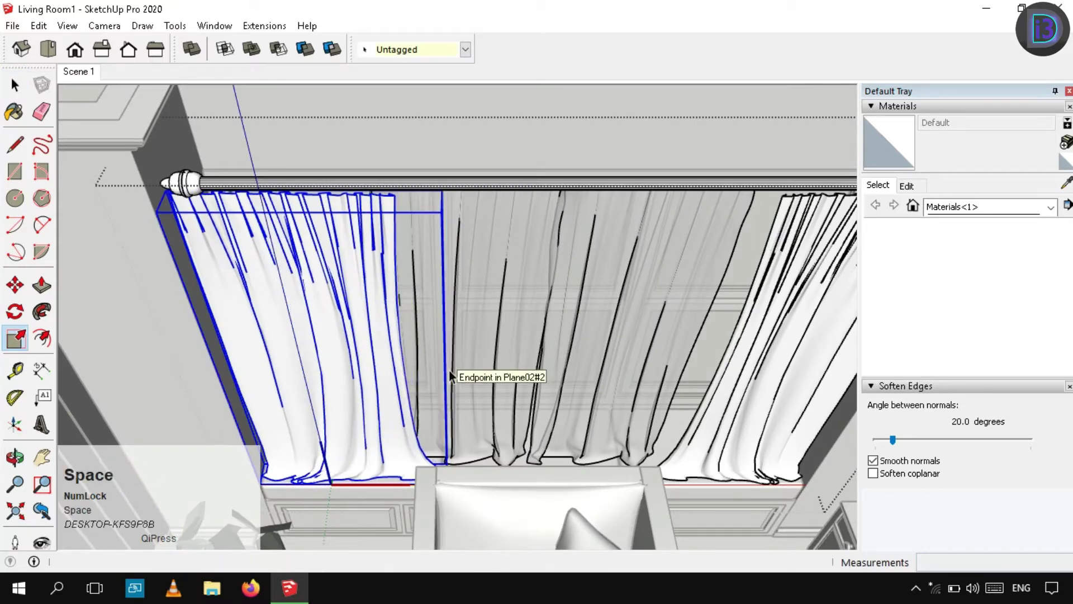
Widen the right curtain panel along the red axis over the copied sheer curtain, and leave the curtain group.
left_click(806, 364)
key("s")
left_click(696, 361)
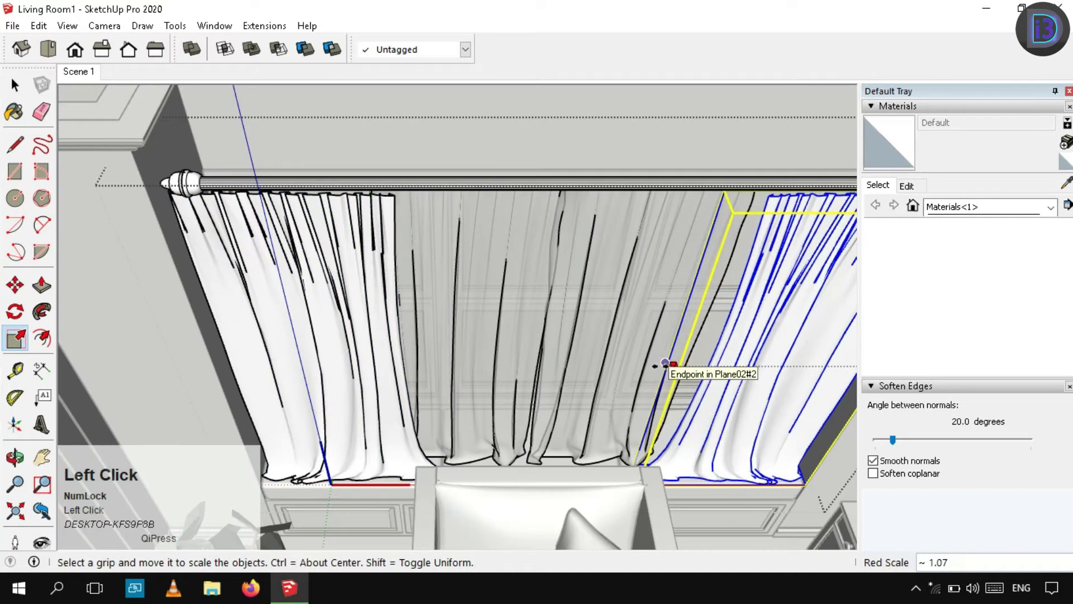
key("space")
scroll(661, 367, "down", 3)
middle_click_drag(662, 368, 478, 165, "shift")
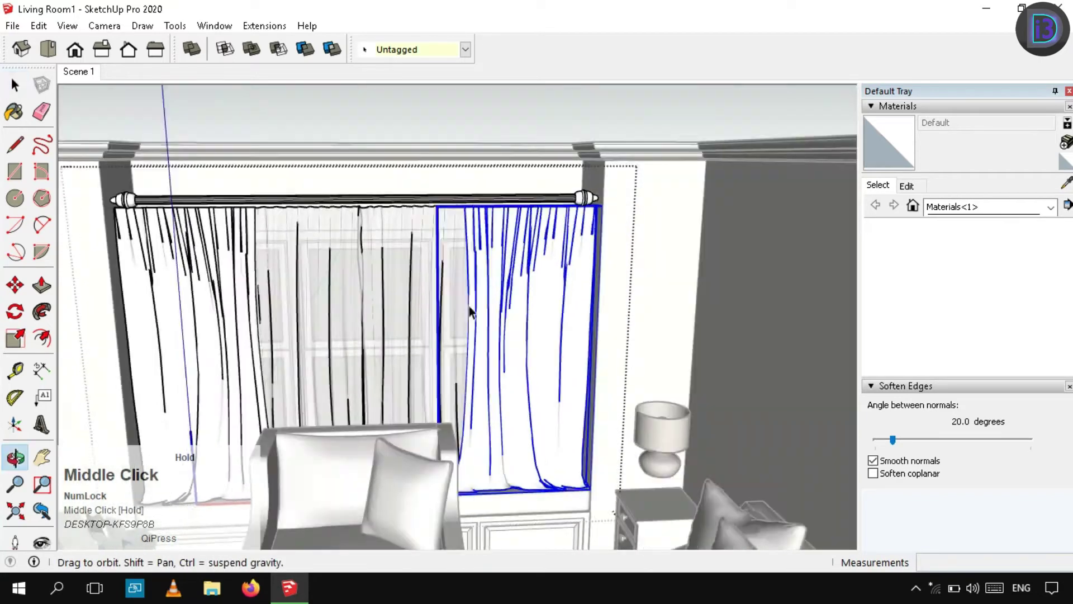
middle_click_drag(469, 307, 492, 425)
scroll(670, 180, "down", 2)
left_click(670, 181)
key("space")
Move the whole curtain group along the green axis toward the window wall, using its rear corner as base point.
left_click(496, 329)
middle_click_drag(367, 442, 489, 498, "shift")
middle_click_drag(489, 498, 604, 297, "shift")
scroll(603, 302, "up", 2)
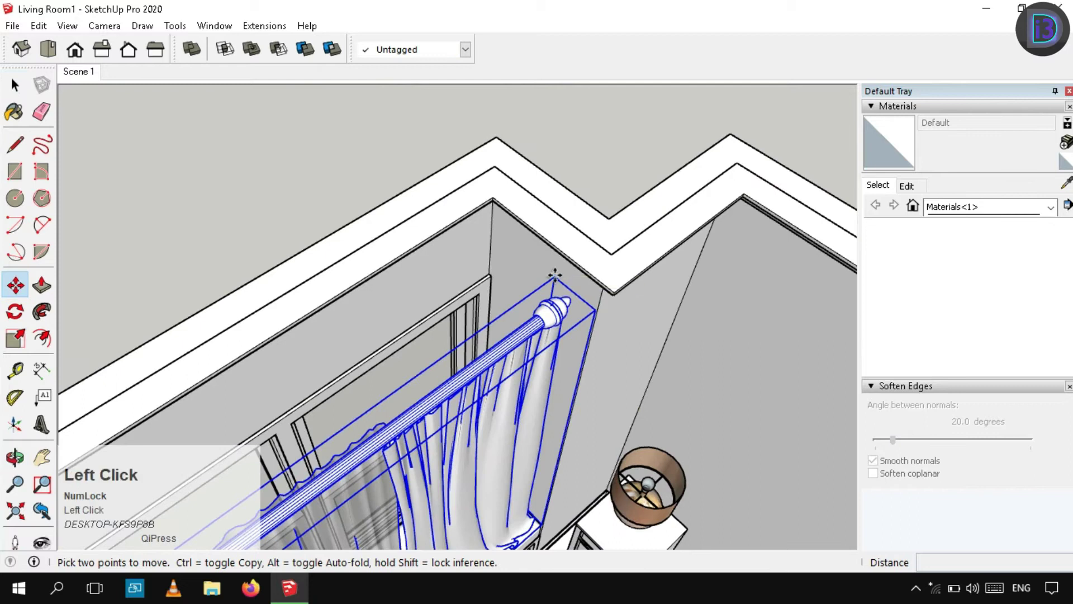
key("Left")
left_click(434, 257)
key("space")
scroll(498, 220, "down", 3)
middle_click_drag(593, 290, 420, 224)
left_click(497, 216)
key("space")
Place a guide line on the alcove's side wall, parallel to the cornice's lower edge and just above the rod finial.
middle_click_drag(419, 223, 482, 563, "shift")
middle_click_drag(492, 246, 469, 185)
scroll(376, 314, "up", 3)
middle_click_drag(376, 314, 386, 268)
middle_click_drag(386, 268, 297, 279, "shift")
scroll(296, 280, "up", 2)
middle_click_drag(296, 280, 392, 279, "shift")
scroll(532, 295, "up", 2)
middle_click_drag(392, 280, 453, 238, "shift")
scroll(465, 287, "up", 2)
middle_click_drag(465, 287, 466, 289)
key("t")
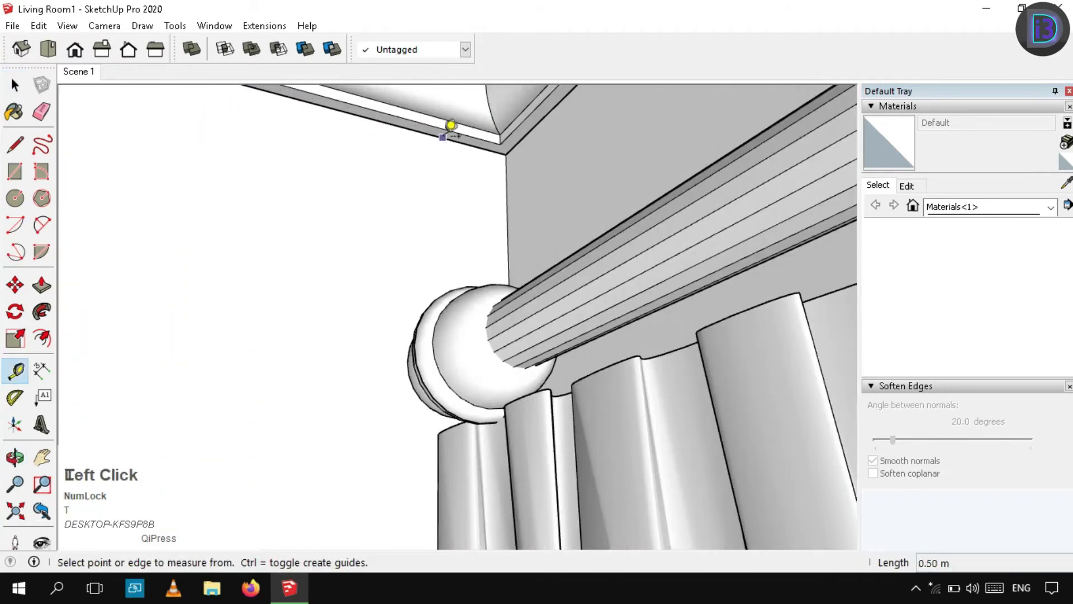
left_click(447, 133)
middle_click_drag(447, 133, 451, 292)
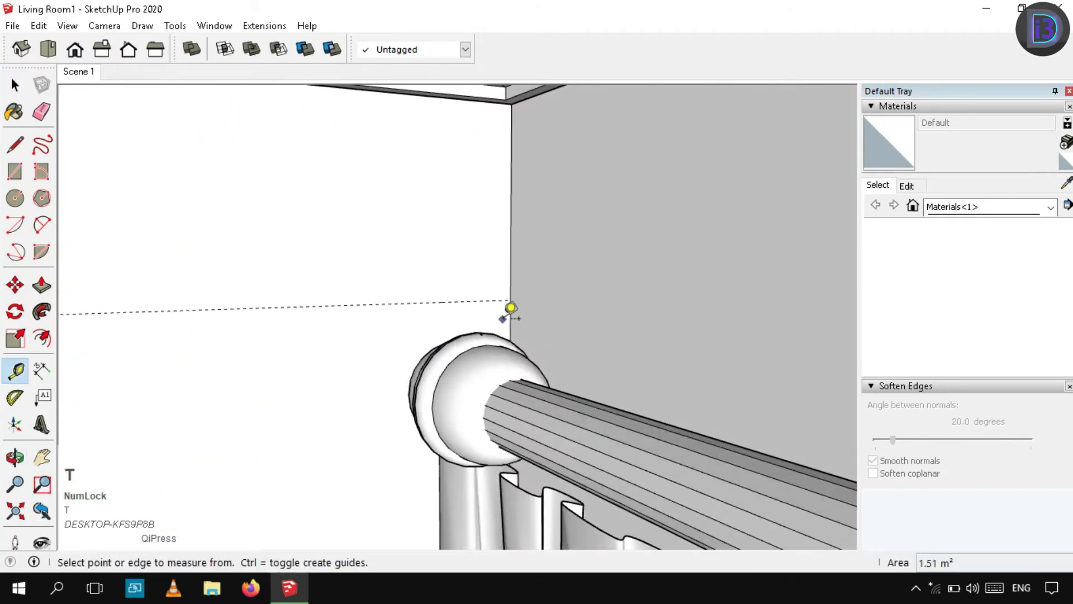
Add a vertical guide on the alcove's side wall and draw a rectangle from it around the rod end, about 0.12 by 0.15 m.
key("t")
middle_click_drag(381, 315, 385, 342)
key("r")
left_click(373, 305)
key("space")
key("e")
key("r")
left_click(376, 487)
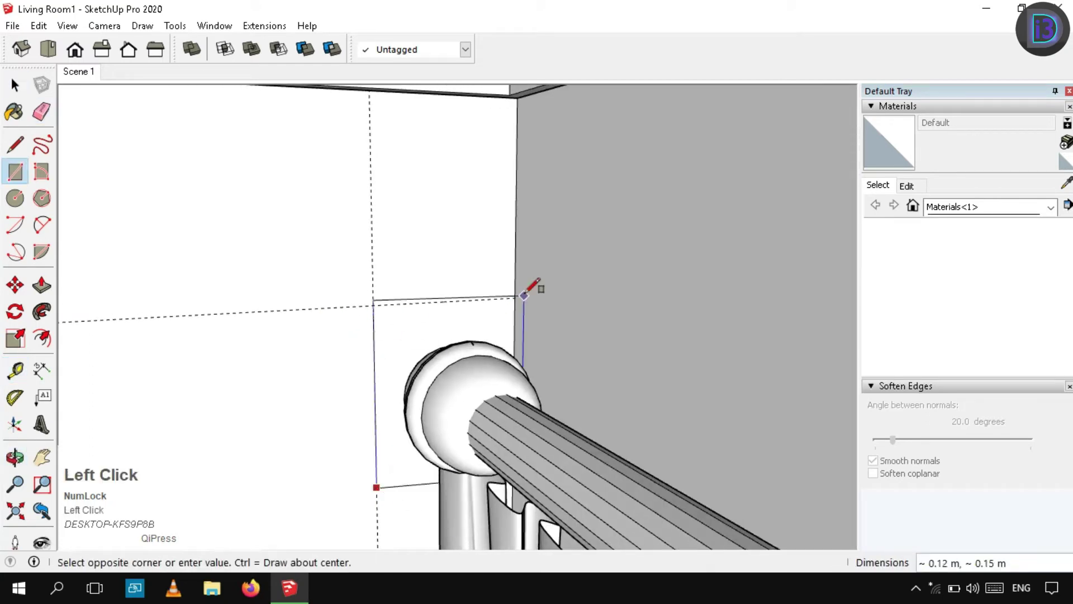
left_click(515, 299)
Group the rectangle around the rod end and open the group for editing.
key("space")
right_click(428, 344)
left_click(506, 177)
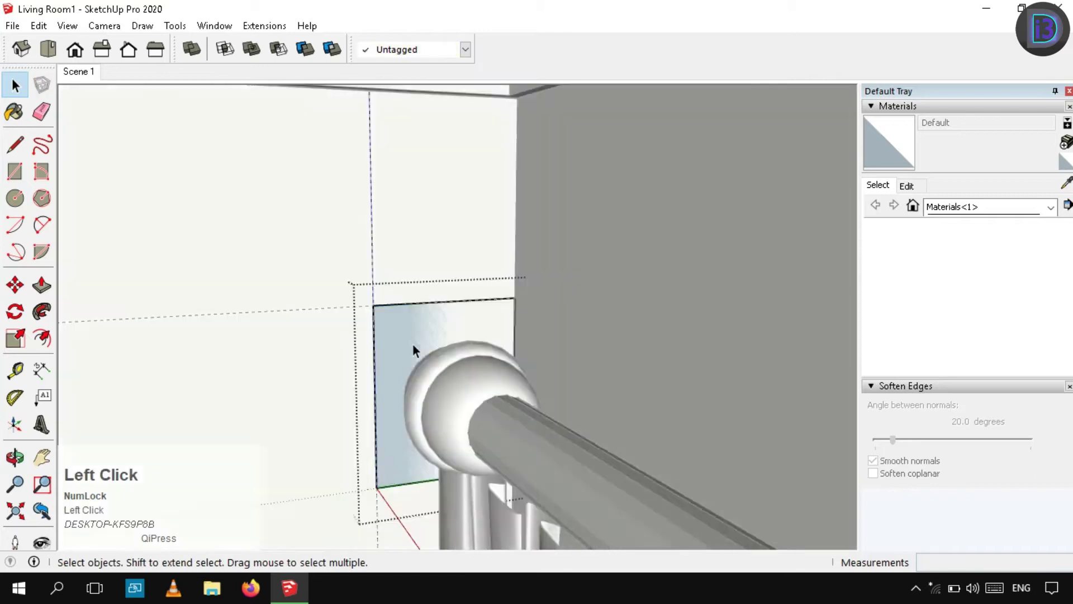
middle_click_drag(413, 343, 427, 314)
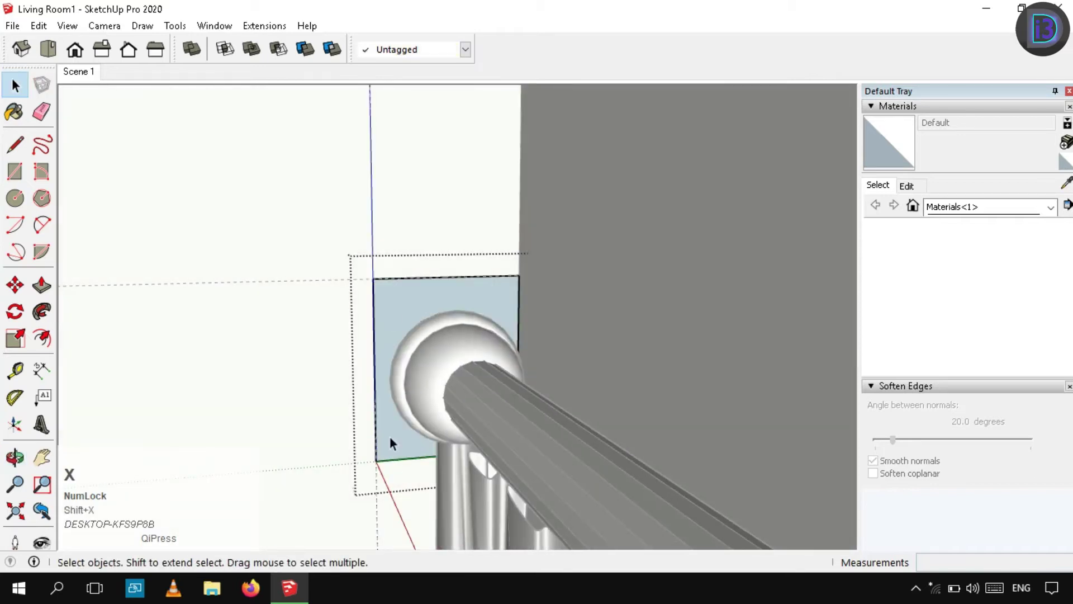
Offset the rectangle's outline inward to form a thin border.
left_click(402, 279, "shift")
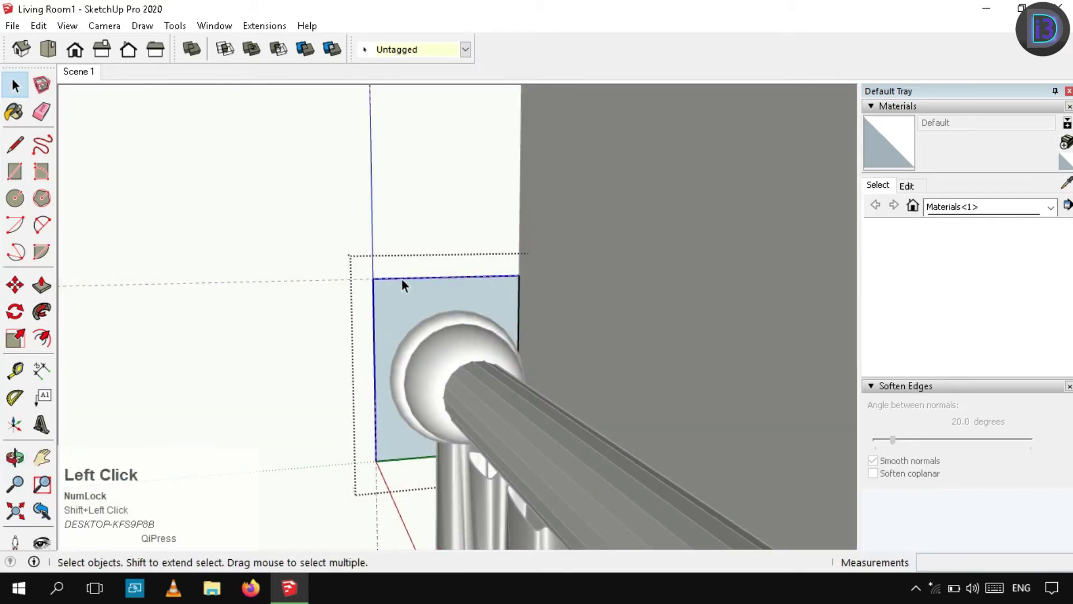
left_click(393, 311)
key("f")
left_click(386, 307)
left_click(392, 319)
key("space")
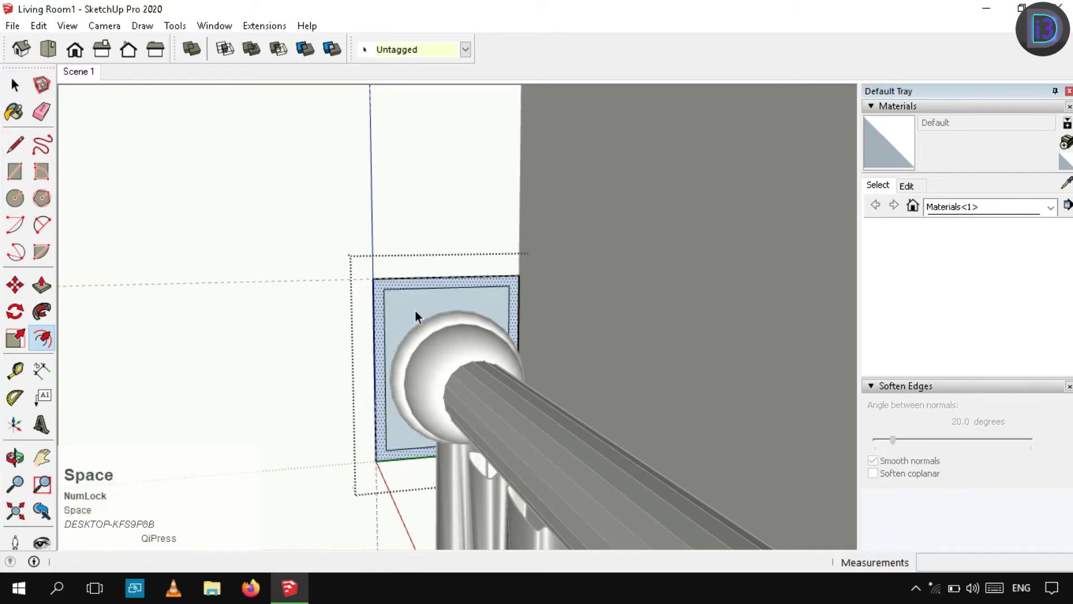
Scale the inner rectangle out over the lower and window-side borders and delete it, leaving an L-shaped profile.
key("a")
key("s")
left_click(447, 449)
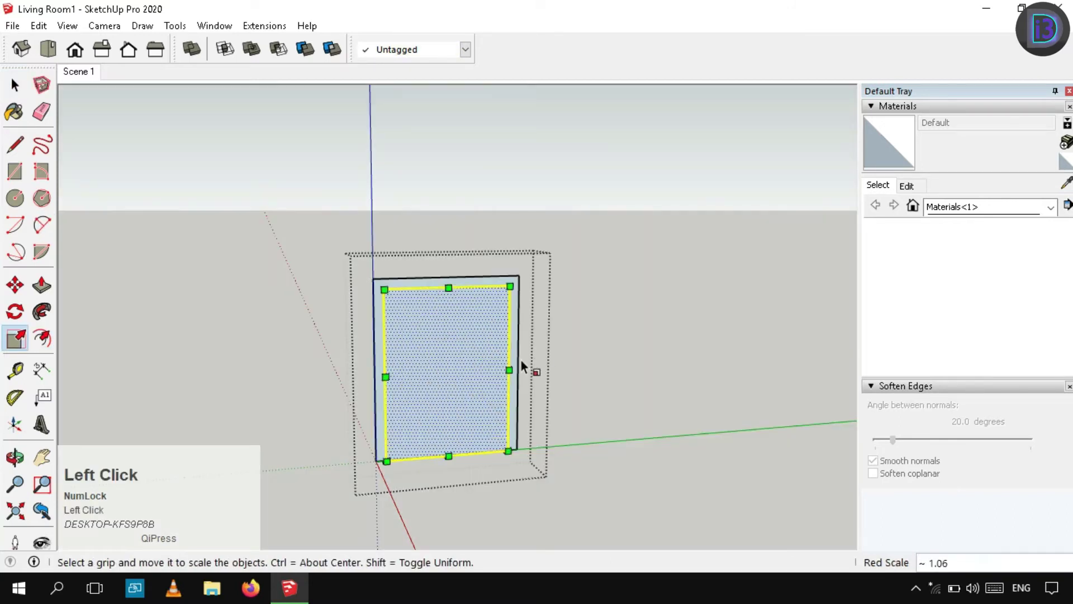
left_click(521, 449)
key("space")
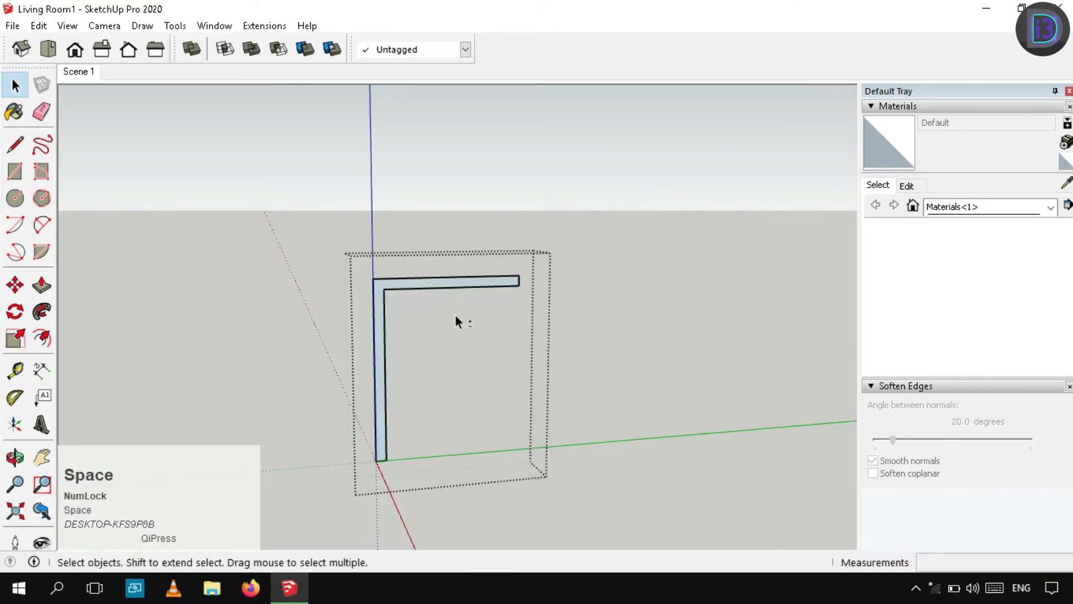
Extrude the L-shaped profile along the full window alcove to form the curtain pelmet, and leave the group.
key("shift+x")
key("p")
left_click(425, 285)
middle_click_drag(555, 319, 608, 341)
scroll(609, 341, "down", 3)
middle_click_drag(759, 321, 398, 302)
left_click(646, 351)
key("space")
scroll(578, 284, "down", 3)
left_click(699, 227)
key("space")
scroll(336, 306, "down", 2)
Open the pelmet group, move its front face 5 mm along the green axis into the room, and close the group.
double_click(382, 268)
scroll(422, 387, "up", 2)
middle_click_drag(268, 247, 517, 325, "shift")
middle_click_drag(517, 325, 494, 268)
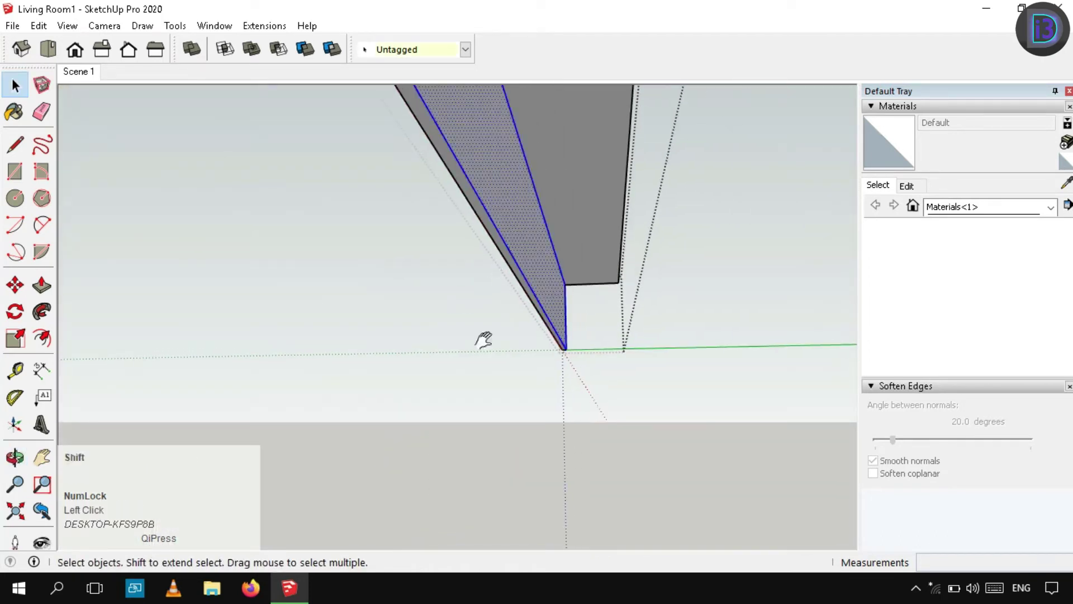
middle_click_drag(484, 340, 480, 469)
scroll(545, 303, "down", 1)
middle_click_drag(481, 469, 384, 210, "shift")
scroll(397, 186, "up", 2)
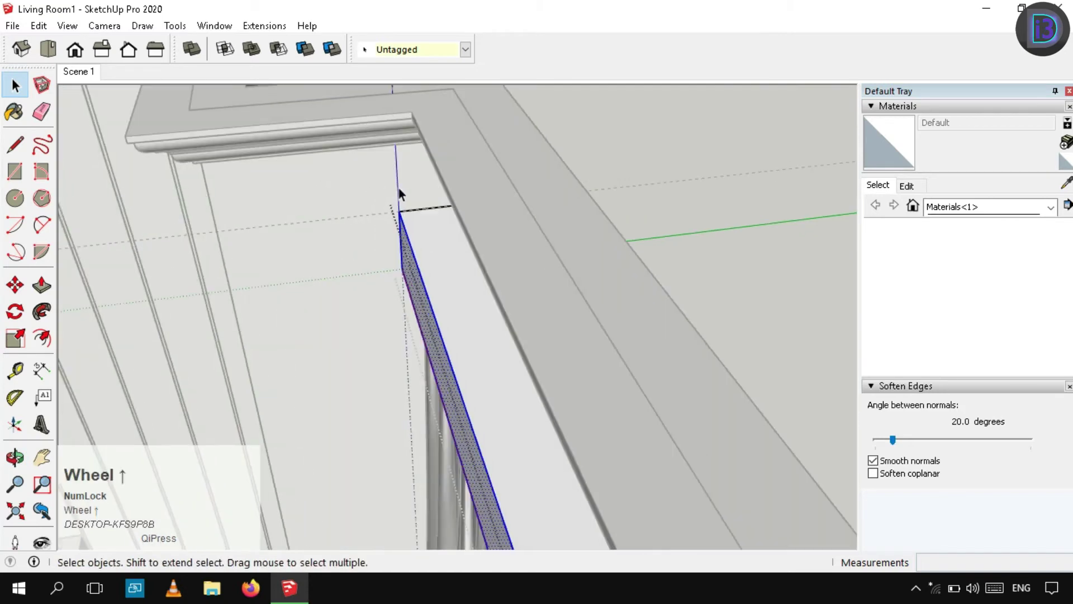
key("m")
left_click(399, 193)
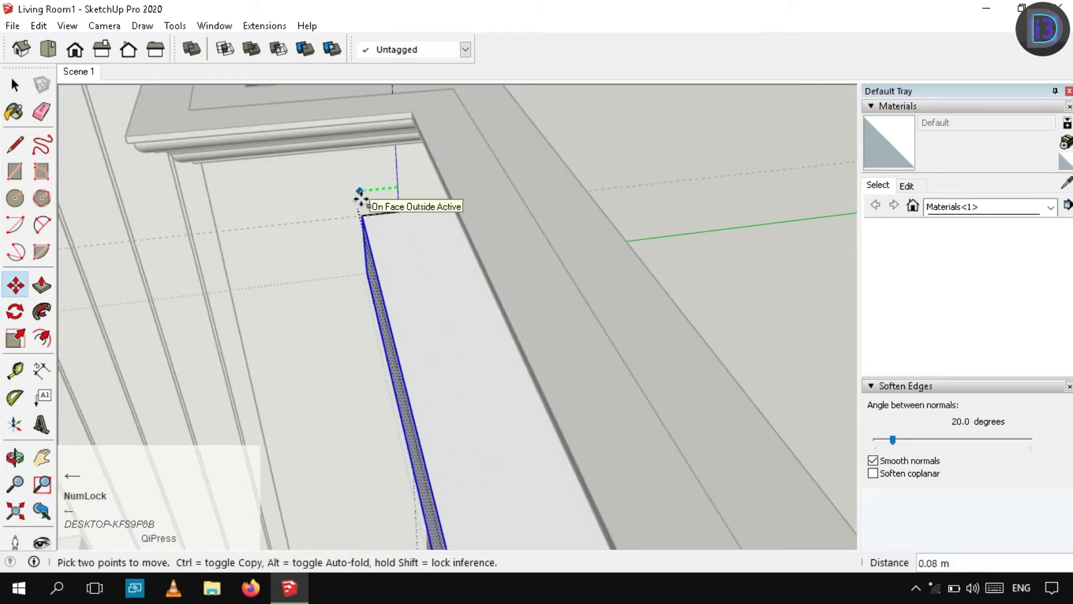
type("5mm")
key("Return")
key("space")
scroll(391, 260, "down", 2)
left_click(562, 183)
scroll(395, 245, "down", 3)
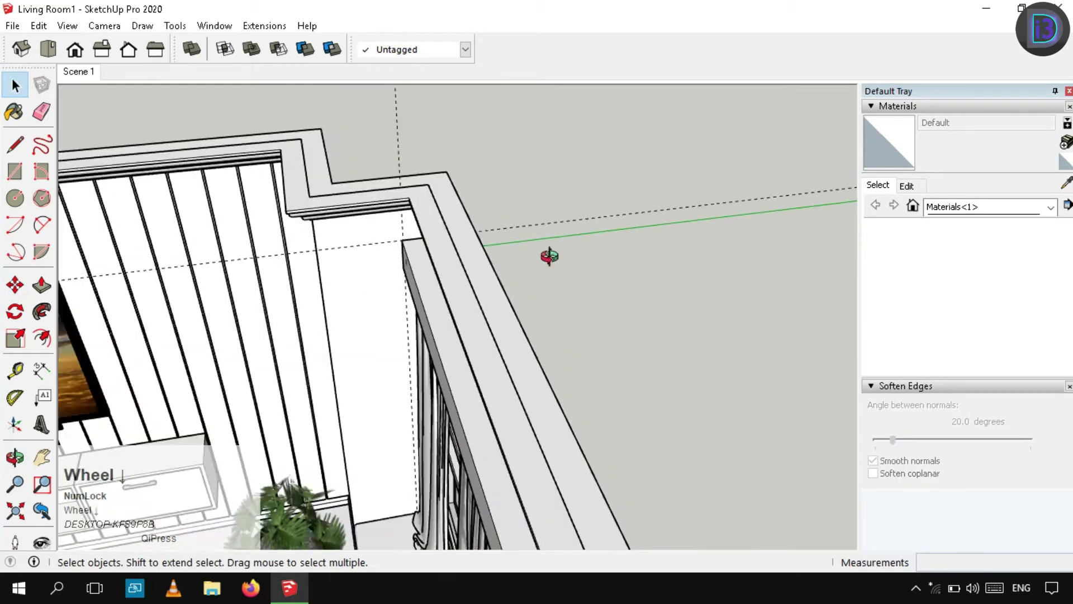
Scale the remote control on the coffee table uniformly by 1.3.
middle_click_drag(549, 256, 631, 274)
middle_click_drag(632, 274, 313, 346, "shift")
middle_click_drag(314, 347, 722, 313, "shift")
middle_click_drag(375, 336, 401, 394)
scroll(498, 383, "up", 3)
scroll(488, 301, "up", 5)
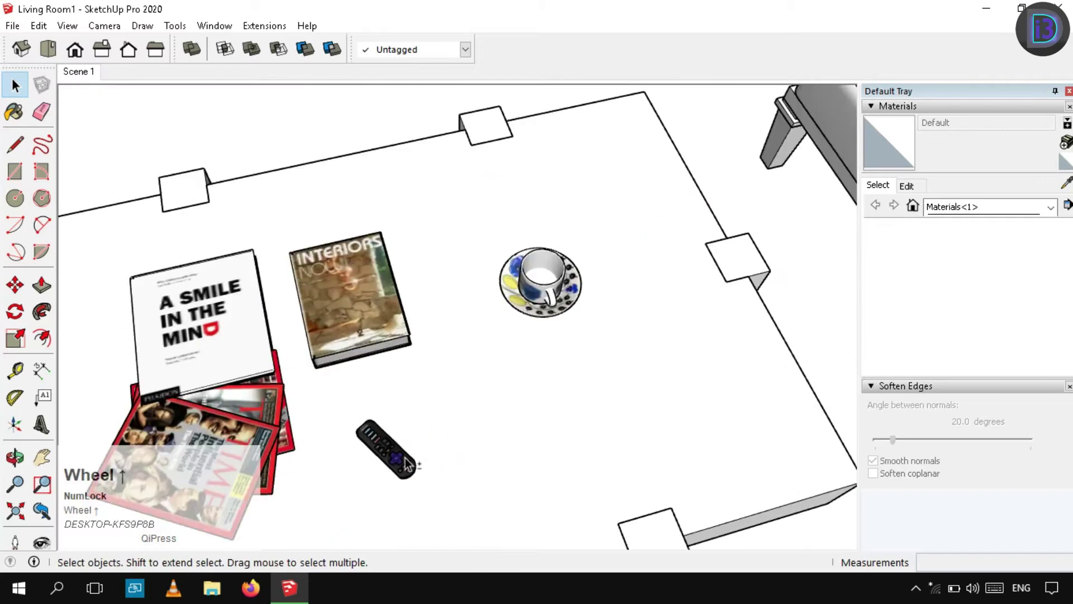
left_click(489, 300)
middle_click_drag(489, 300, 560, 196)
scroll(562, 317, "up", 3)
key("s")
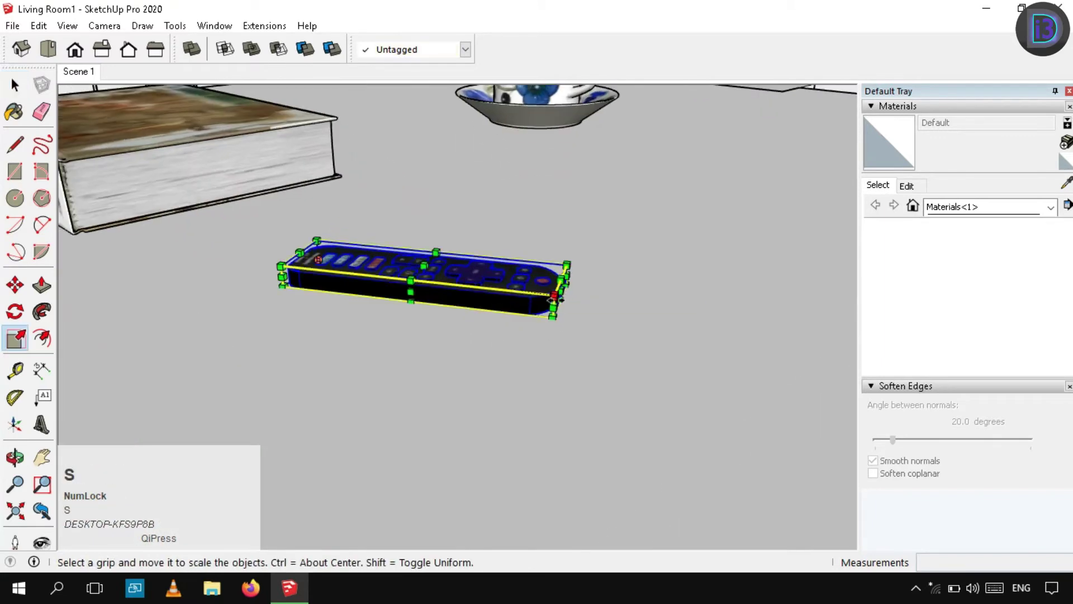
type("1.3")
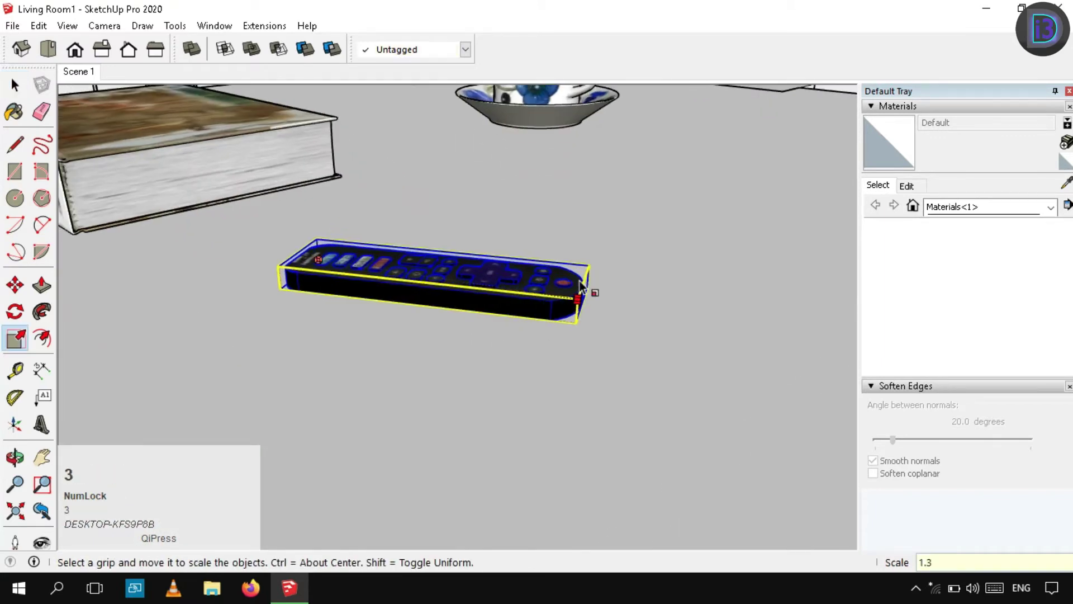
key("Return")
key("space")
Move the cup and saucer about 0.31 m toward the table's far corner and place a copy near the table's sofa side.
scroll(563, 352, "down", 6)
middle_click_drag(589, 290, 249, 419)
scroll(392, 370, "up", 1)
scroll(460, 328, "up", 4)
left_click(460, 328)
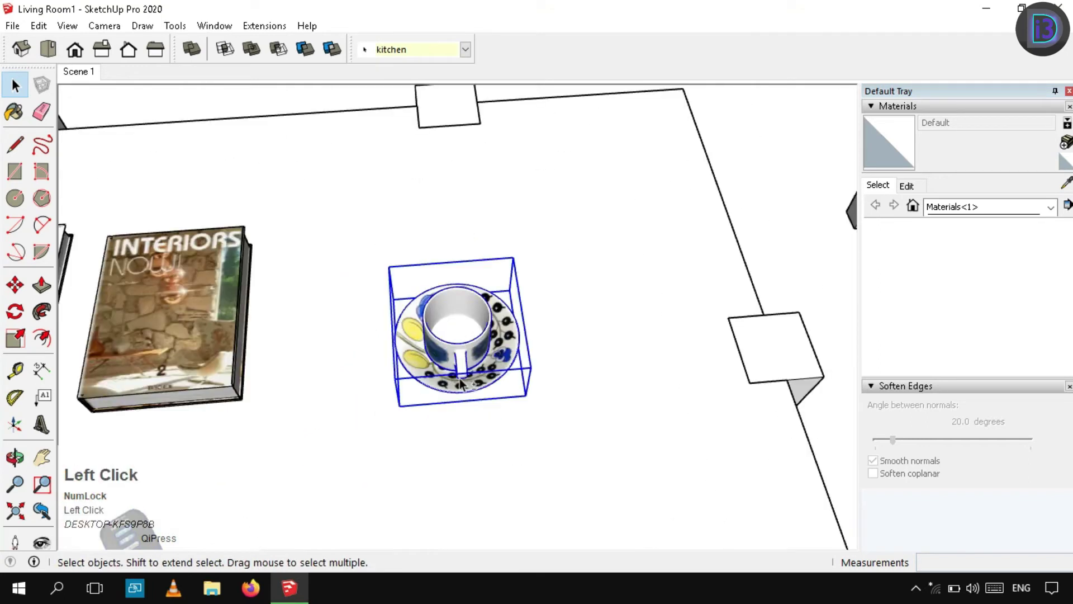
scroll(460, 328, "up", 1)
middle_click_drag(460, 329, 520, 335)
scroll(517, 335, "down", 3)
middle_click_drag(516, 411, 422, 382, "shift")
scroll(425, 389, "down", 2)
middle_click(434, 323)
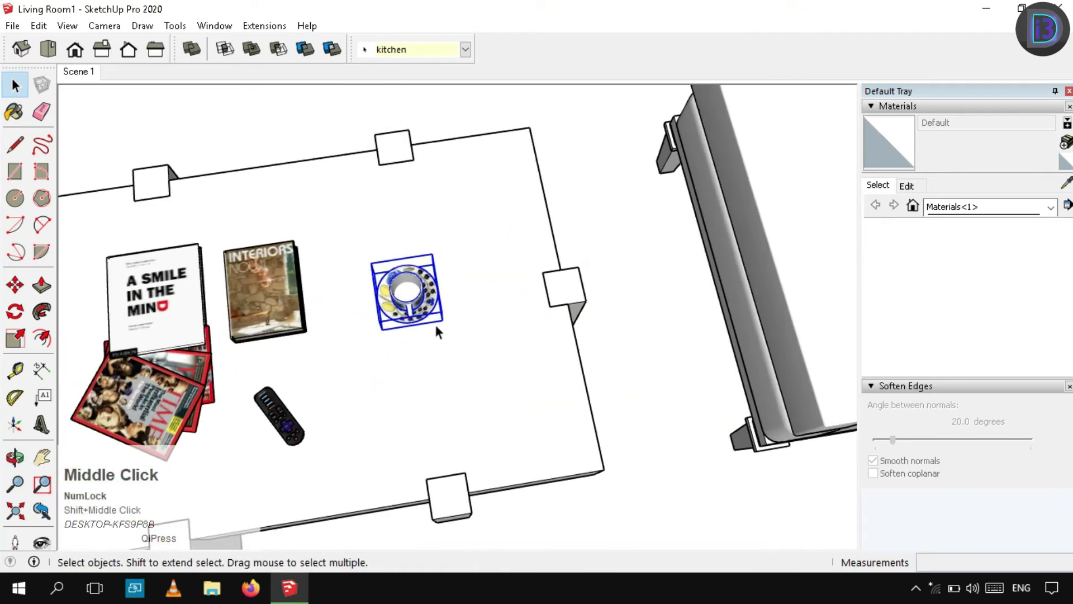
key("m")
left_click(462, 380)
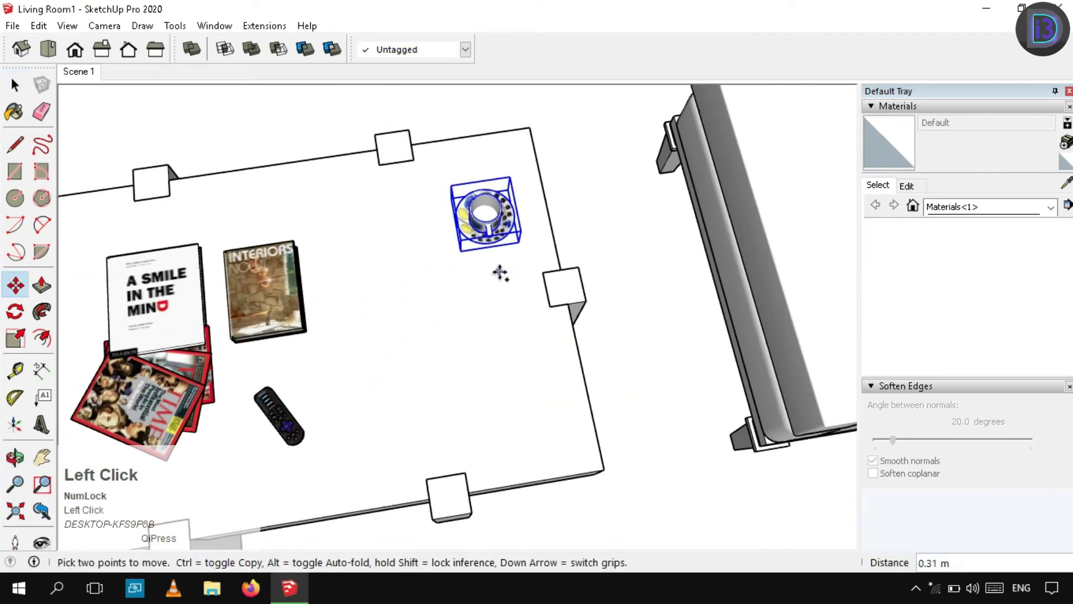
left_click(394, 471)
key("space")
Move the Interiors book along the tabletop toward the cup at the far corner.
middle_click_drag(597, 342, 682, 268)
scroll(580, 326, "down", 4)
middle_click_drag(470, 330, 505, 307)
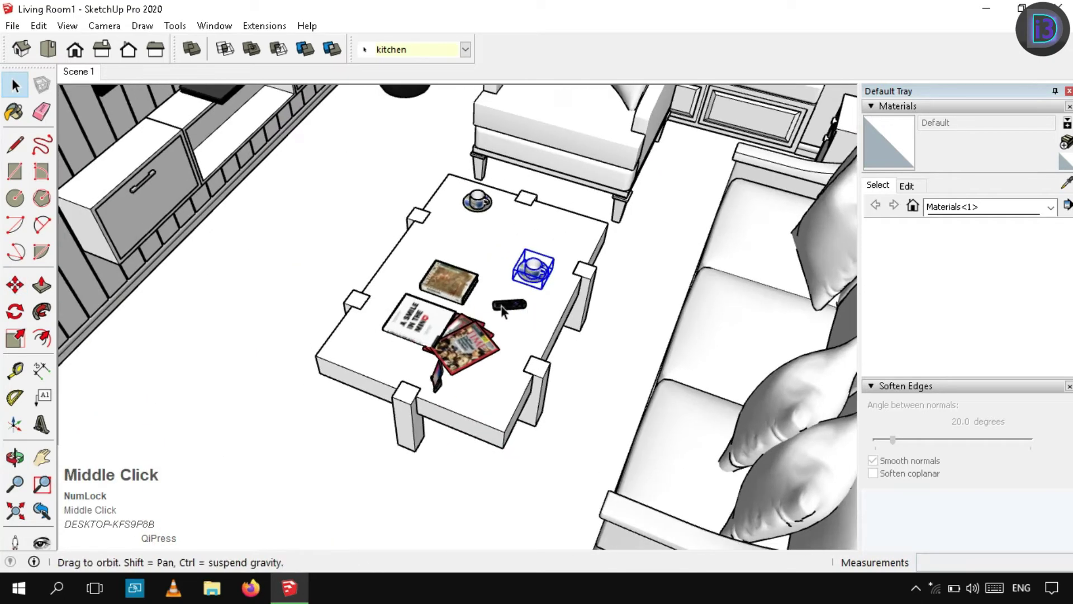
scroll(498, 308, "up", 3)
middle_click_drag(528, 372, 505, 387)
scroll(505, 386, "up", 3)
left_click(476, 330)
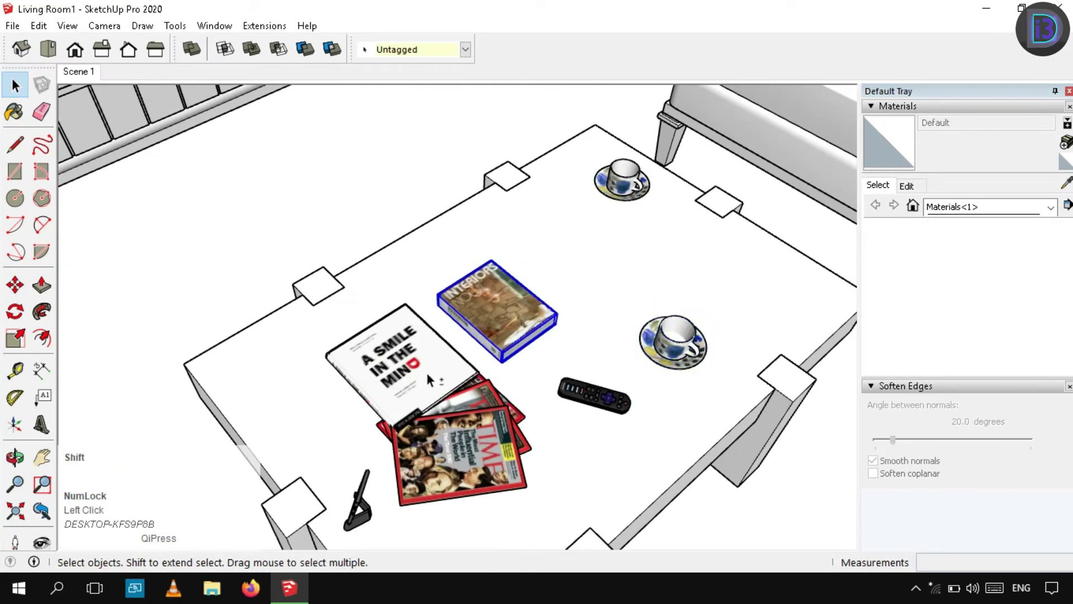
key("m")
left_click(581, 290)
left_click(647, 245)
key("space")
Move the A Smile in the Mind book about 0.29 m along the green axis, beside the Interiors book.
left_click(464, 358)
scroll(500, 358, "up", 1)
key("m")
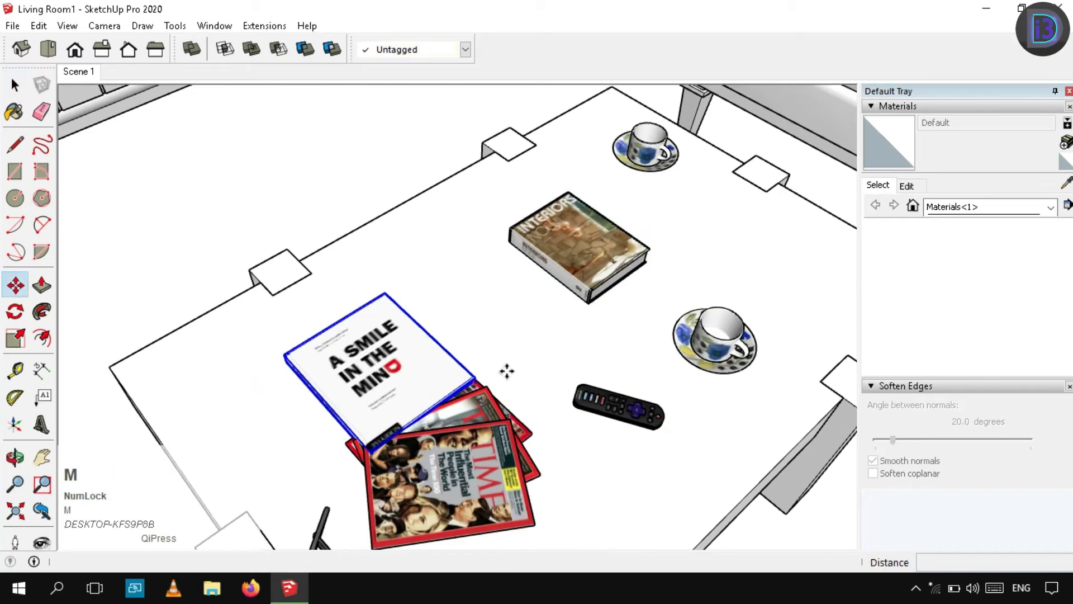
left_click(507, 370)
key("Left")
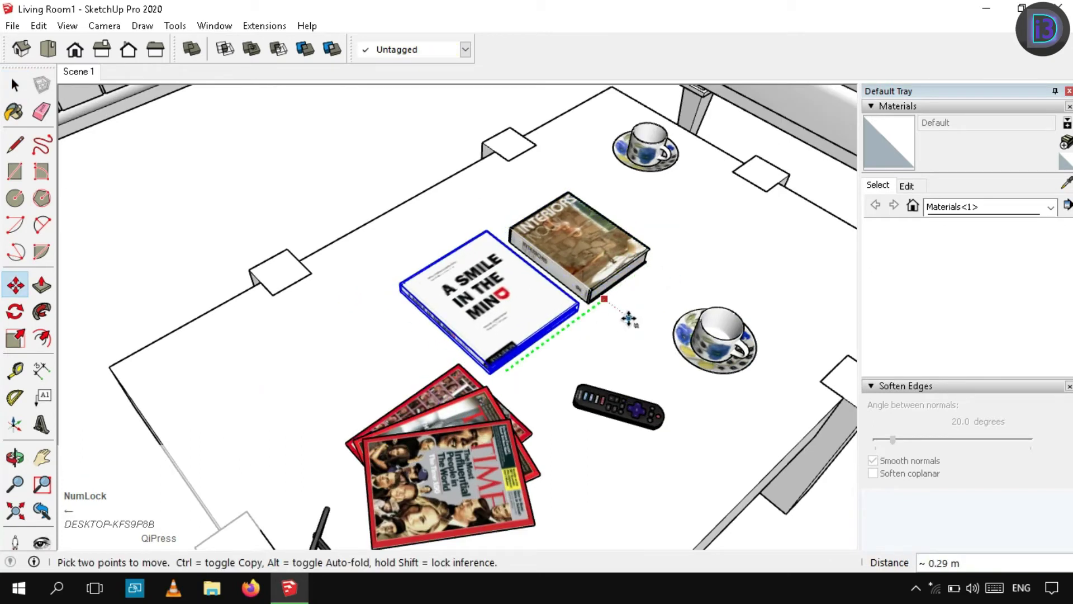
left_click(628, 316)
Rotate the A Smile in the Mind book 45 degrees on the tabletop and shift it clear of the Interiors book.
key("space")
scroll(620, 322, "down", 3)
scroll(588, 321, "up", 2)
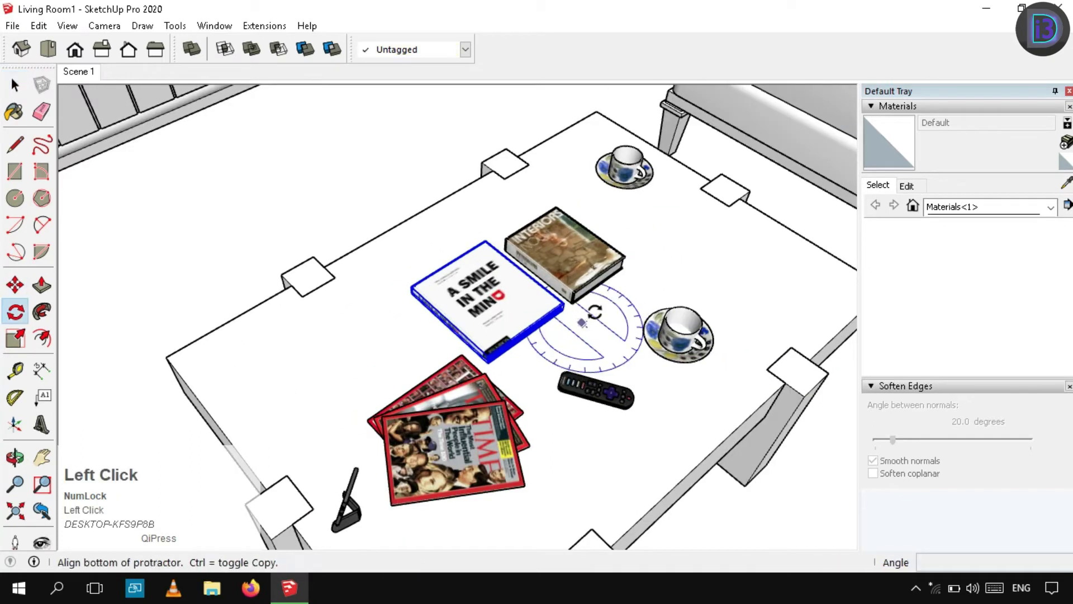
left_click(596, 313)
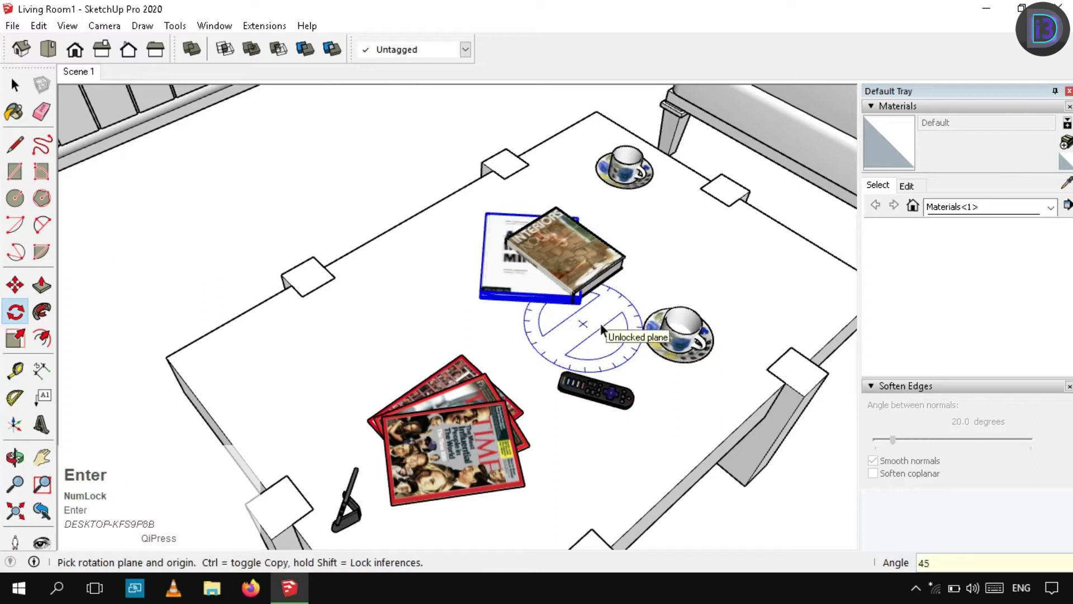
left_click(619, 322)
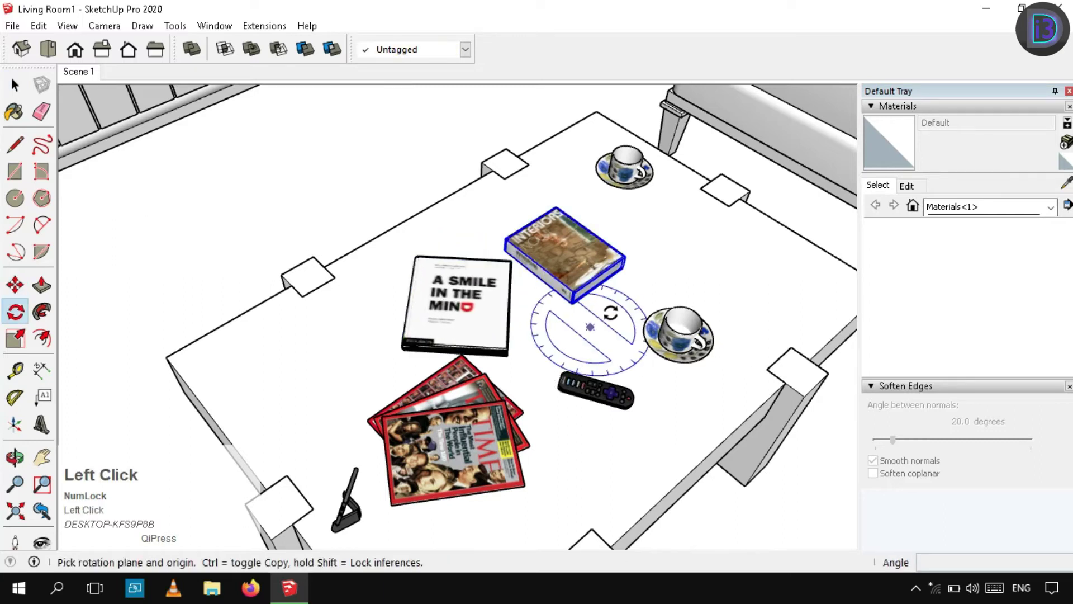
Rotate the Interiors book 30 degrees on the tabletop and move it closer to the A Smile in the Mind book.
left_click(590, 327)
left_click(616, 329)
type("30")
key("Return")
key("space")
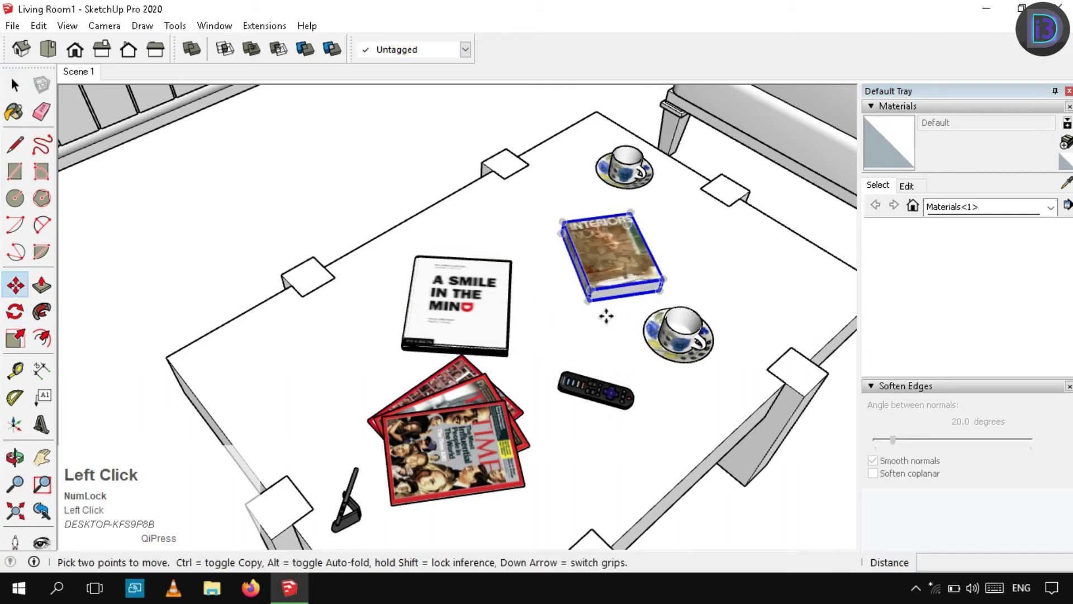
left_click(606, 316)
left_click(552, 336)
key("space")
Flip the stack of TIME magazines along both horizontal axes to turn it around on the coffee table.
scroll(551, 335, "down", 3)
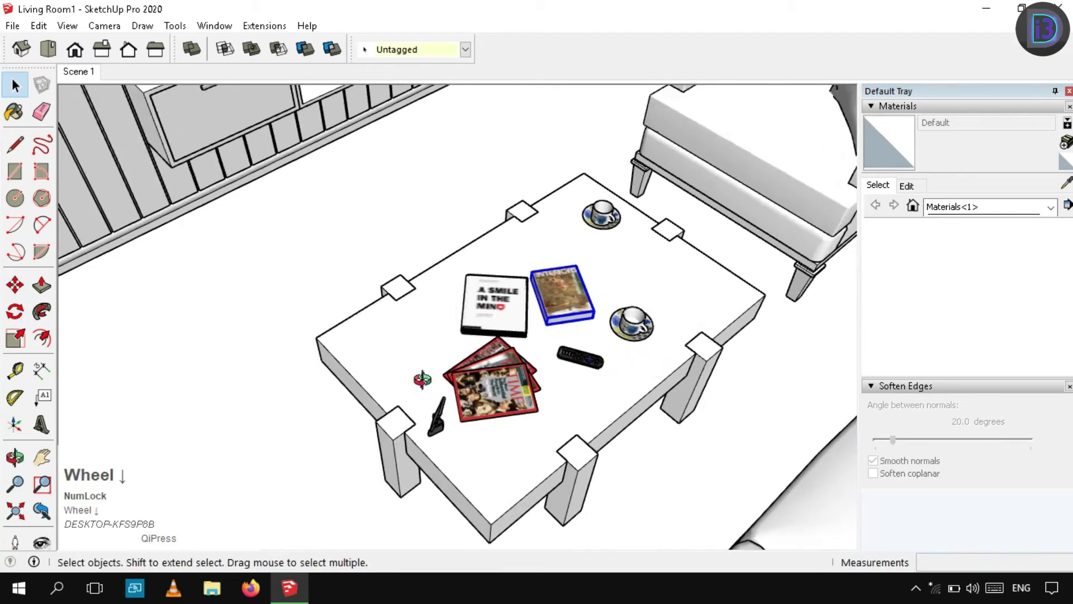
middle_click_drag(424, 378, 545, 364)
middle_click_drag(545, 363, 506, 341, "shift")
scroll(503, 341, "up", 3)
left_click(498, 338)
middle_click_drag(592, 337, 626, 349)
scroll(637, 357, "up", 3)
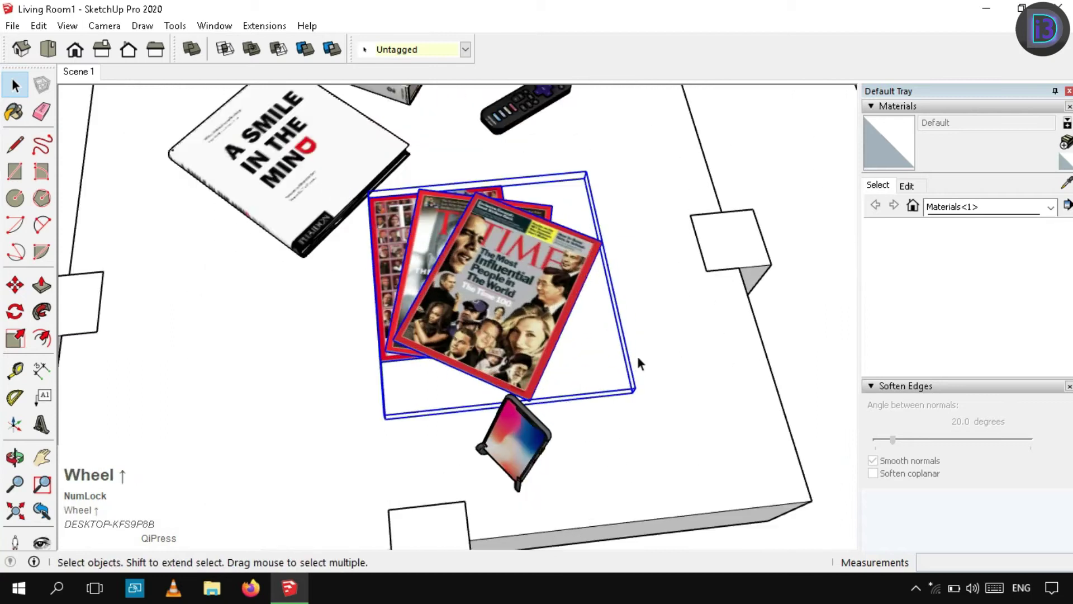
key("space")
scroll(529, 331, "down", 5)
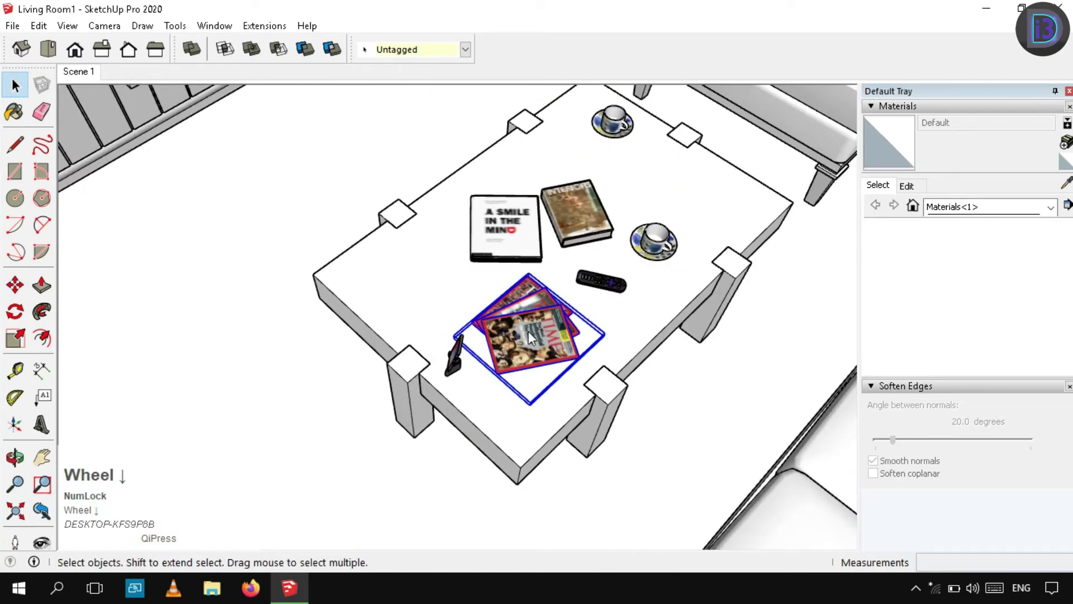
right_click(528, 331)
left_click(596, 486)
left_click(778, 485)
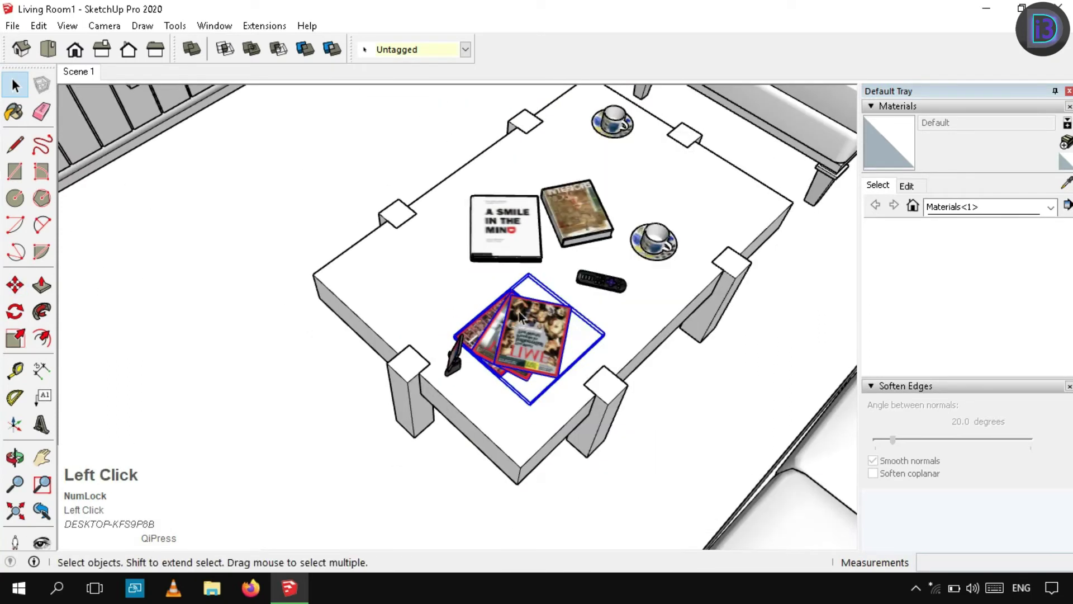
scroll(537, 356, "up", 3)
right_click(537, 356)
left_click(768, 503)
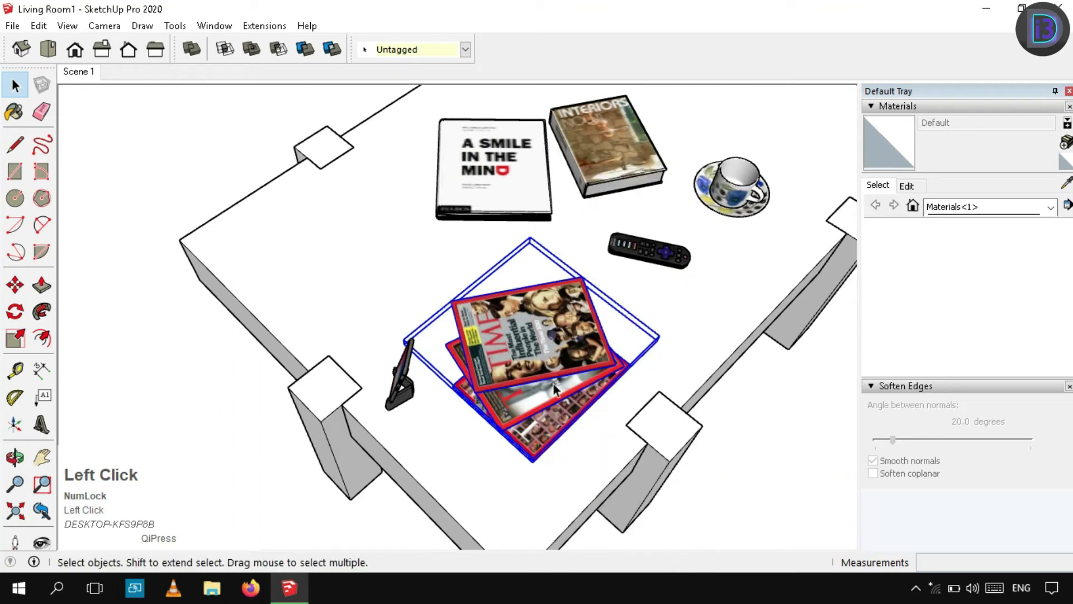
Move the phone on its stand from beside the magazines to the open tabletop past the nearer cup.
scroll(548, 352, "down", 5)
middle_click_drag(548, 352, 358, 423)
scroll(549, 339, "up", 2)
left_click(549, 338)
scroll(525, 428, "down", 2)
middle_click_drag(529, 429, 475, 387, "shift")
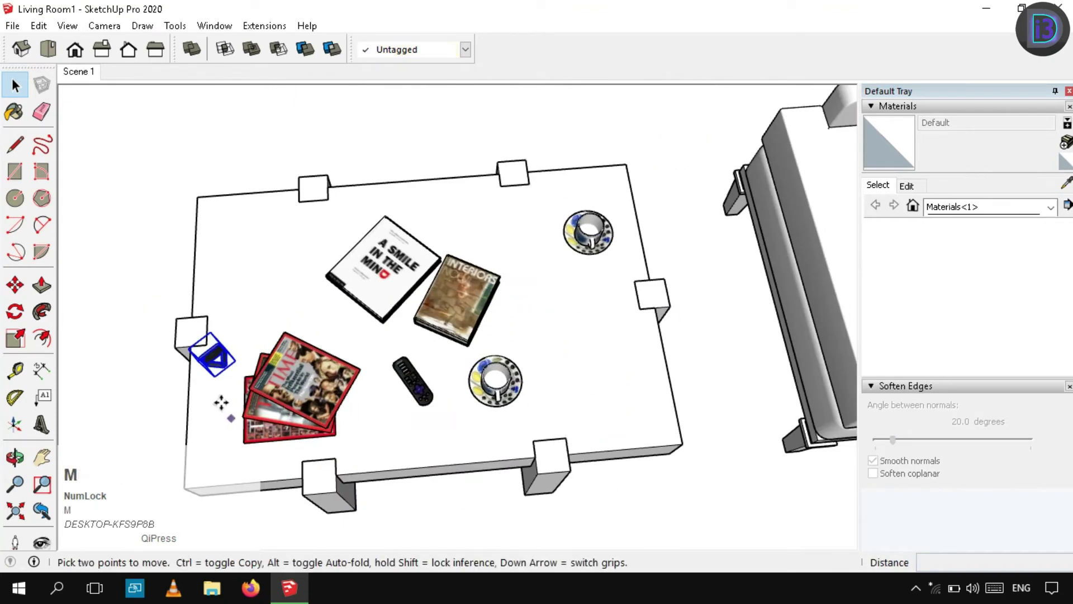
left_click(606, 418)
key("space")
Rotate the phone and its stand 180 degrees on the tabletop.
scroll(609, 386, "up", 4)
middle_click_drag(609, 386, 533, 412, "shift")
scroll(536, 405, "up", 2)
key("q")
left_click(479, 455)
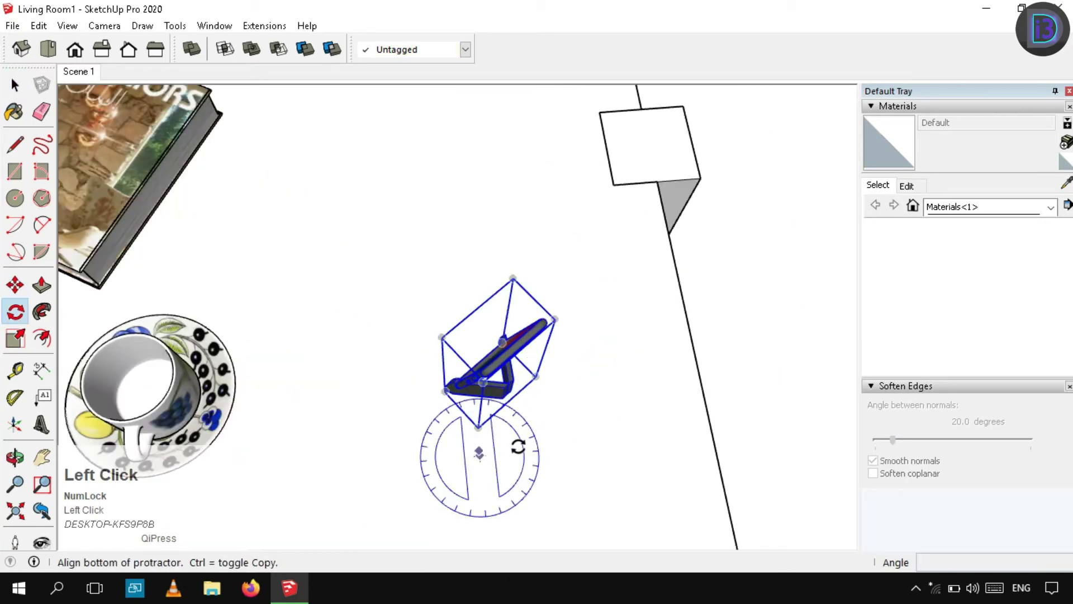
left_click(520, 452)
type("180")
key("Return")
key("space")
Move the phone and its stand farther in from the coffee table's short edge and rotate it 90 degrees.
middle_click_drag(552, 288, 537, 373)
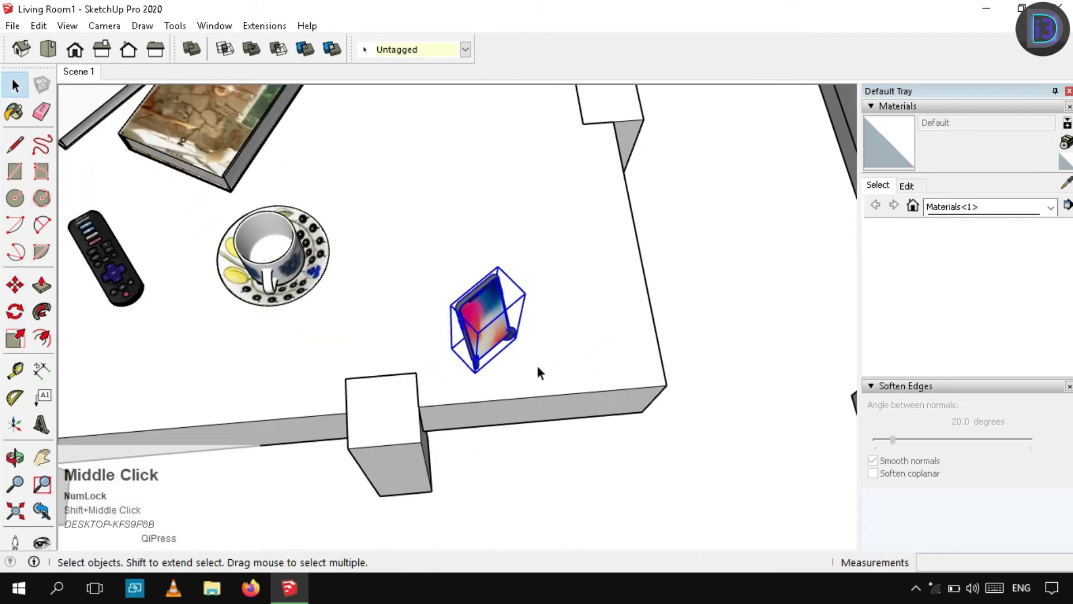
left_click(551, 348)
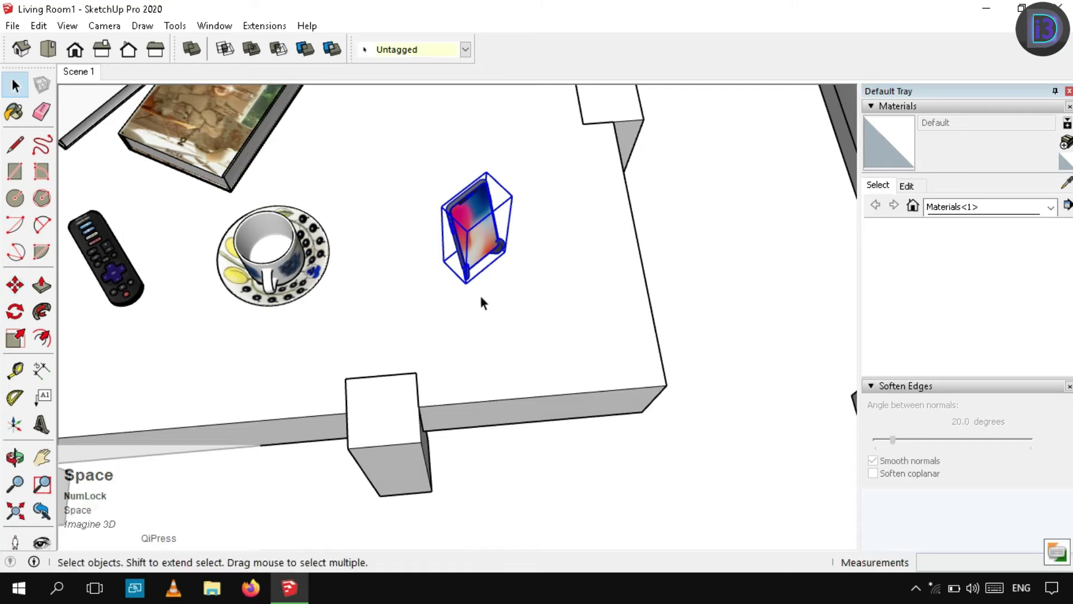
left_click(532, 298)
type("9")
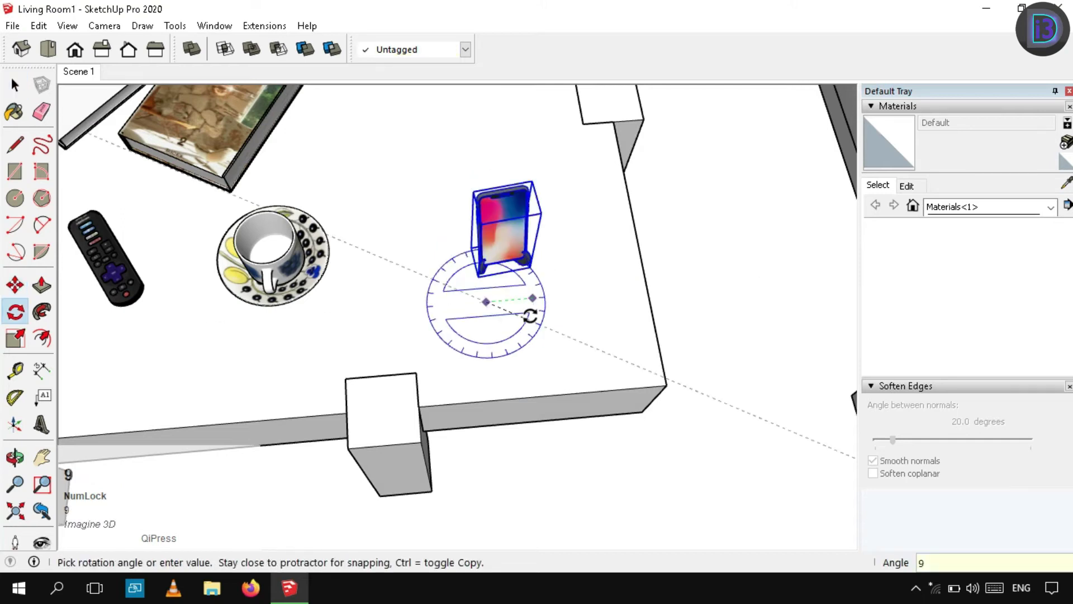
type("0")
key("Return")
key("space")
Slide the phone and its stand about 0.08 m along the coffee table's long edge and deselect it.
scroll(571, 266, "down", 7)
middle_click_drag(575, 330, 503, 322)
scroll(503, 323, "up", 4)
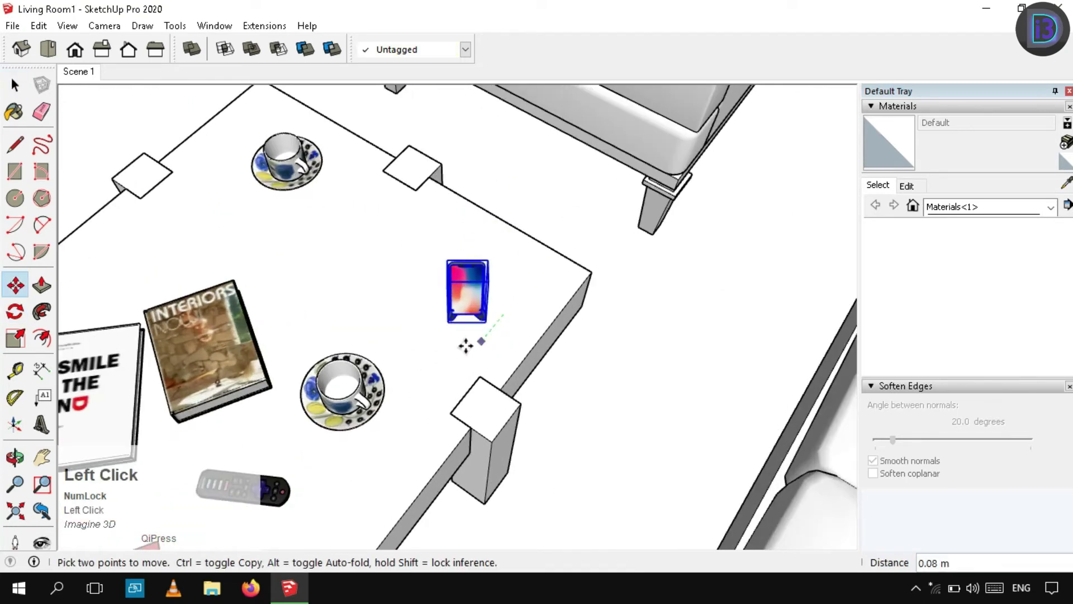
middle_click_drag(464, 345, 516, 251)
scroll(484, 300, "down", 8)
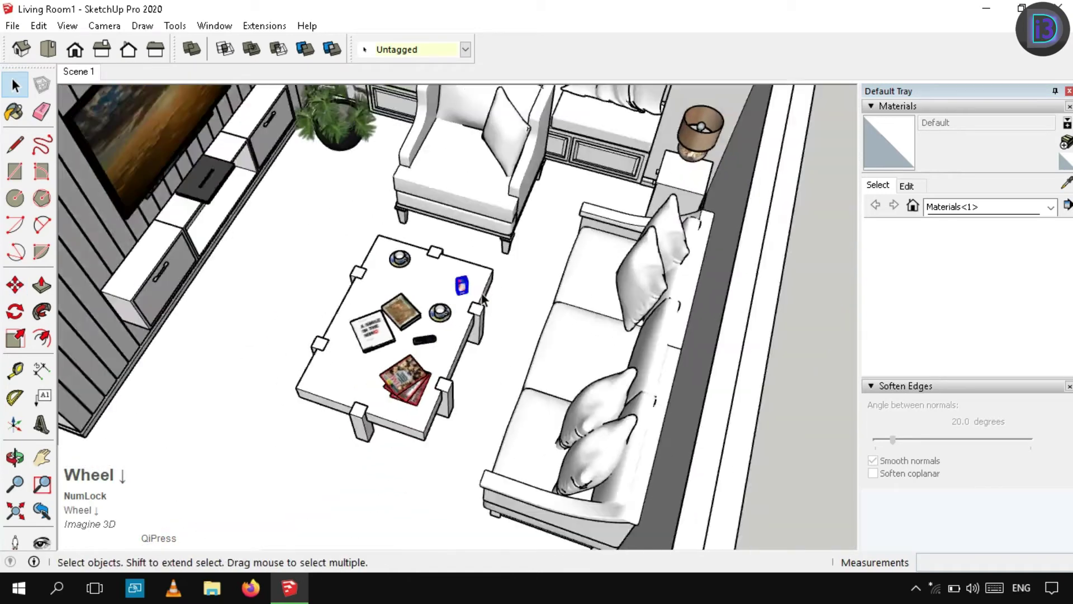
scroll(484, 300, "down", 4)
key("space")
left_click(344, 379)
Move the coffee table with everything on it along the green axis to line up with the middle of the sofa.
middle_click_drag(344, 379, 431, 347)
scroll(431, 347, "up", 4)
middle_click_drag(431, 346, 421, 468, "shift")
middle_click_drag(472, 299, 398, 379)
scroll(401, 380, "down", 2)
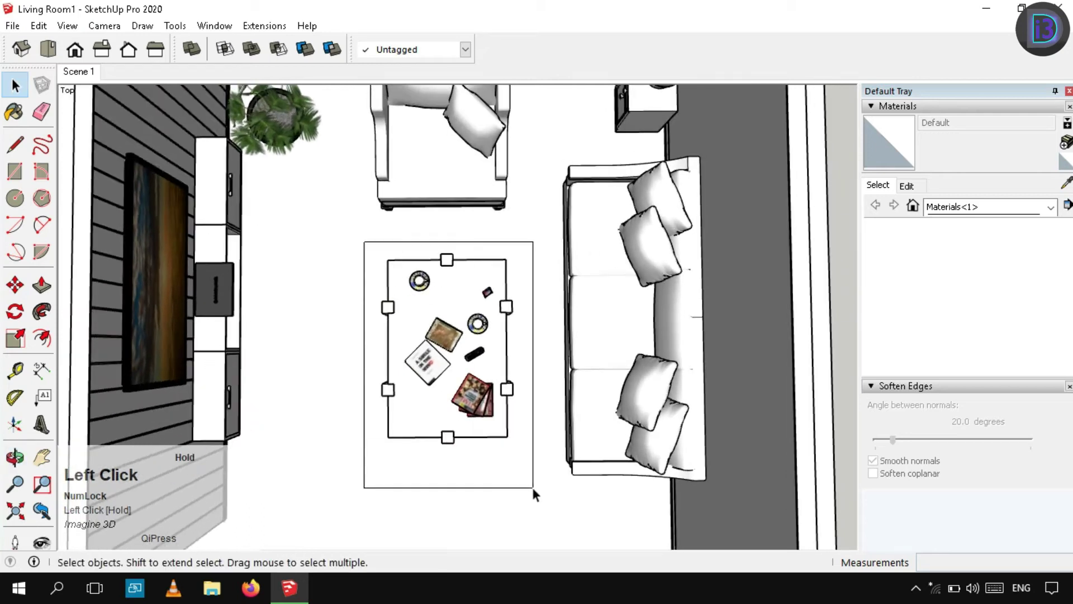
left_click_drag(532, 488, 532, 485)
scroll(509, 392, "down", 1)
scroll(509, 350, "up", 5)
middle_click_drag(507, 342, 507, 272, "shift")
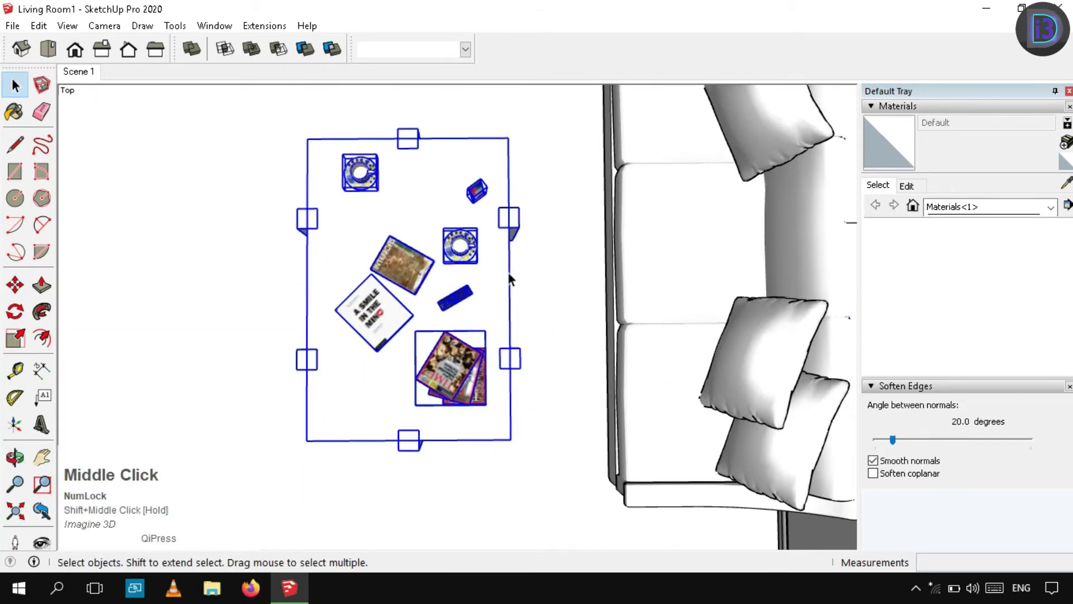
left_click(511, 295)
key("Left")
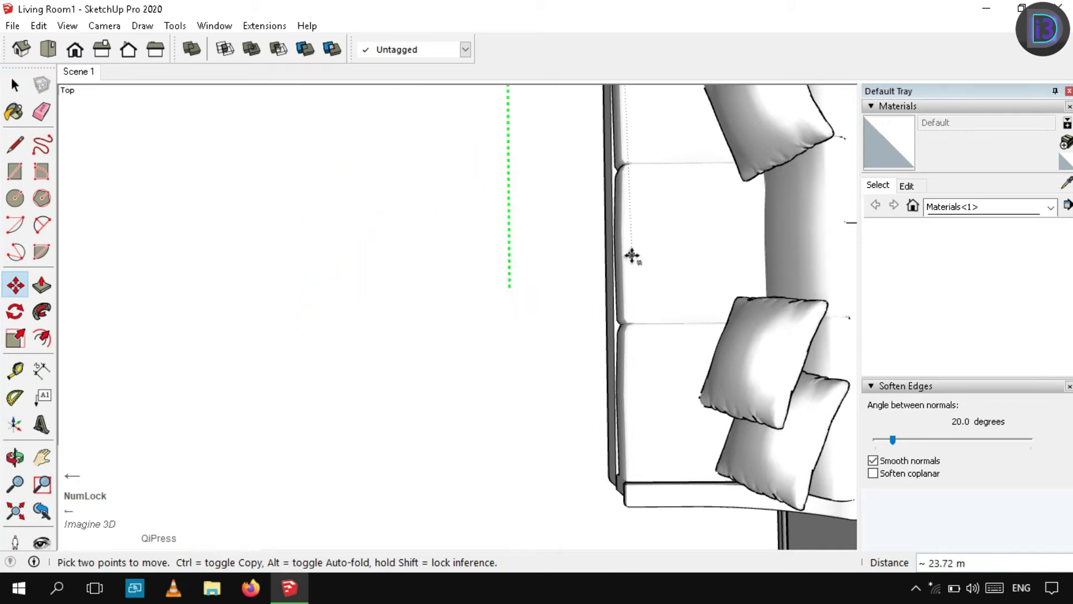
left_click(623, 254)
key("space")
Add the sofa and its cushions to the coffee table selection and move everything about 0.23 m along the green axis, away from the armchair.
scroll(498, 353, "down", 4)
middle_click_drag(476, 275, 609, 421)
middle_click_drag(541, 435, 534, 369, "shift")
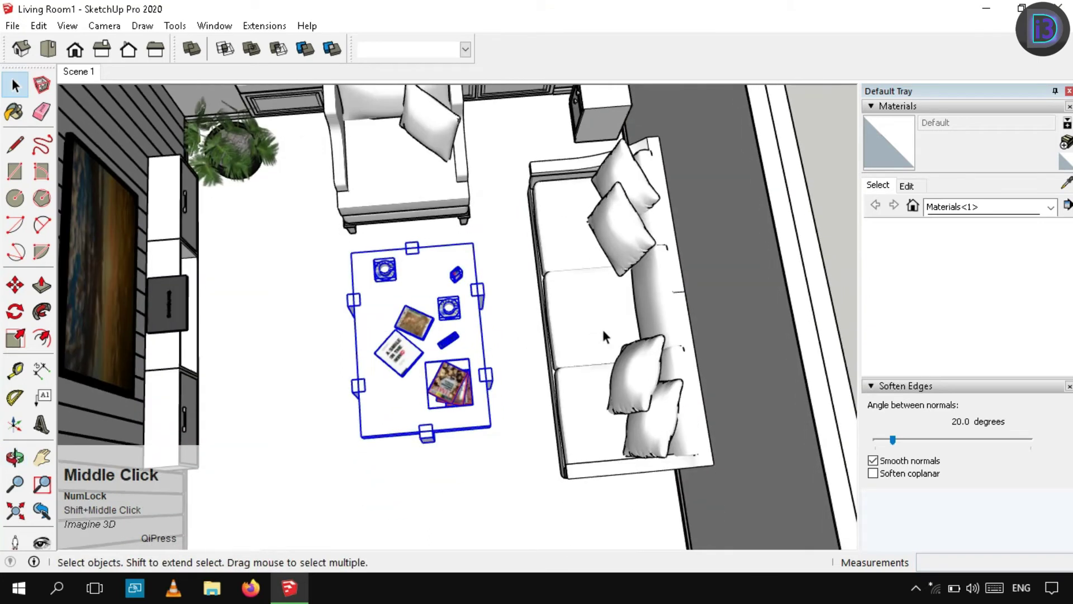
middle_click_drag(496, 425, 486, 476)
left_click(677, 228, "shift")
middle_click_drag(611, 352, 569, 481, "shift")
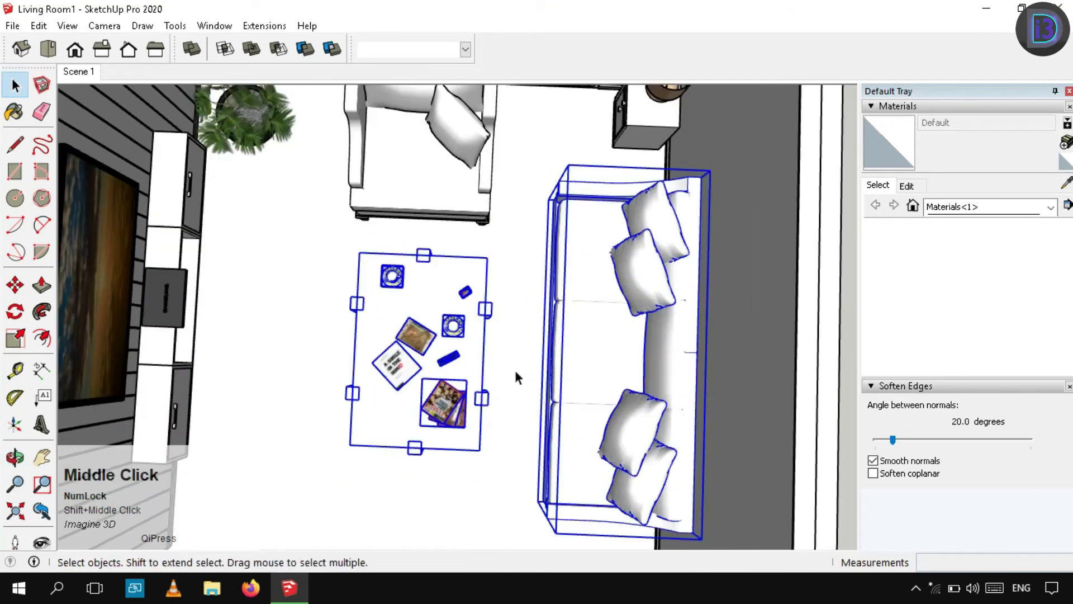
left_click(510, 349)
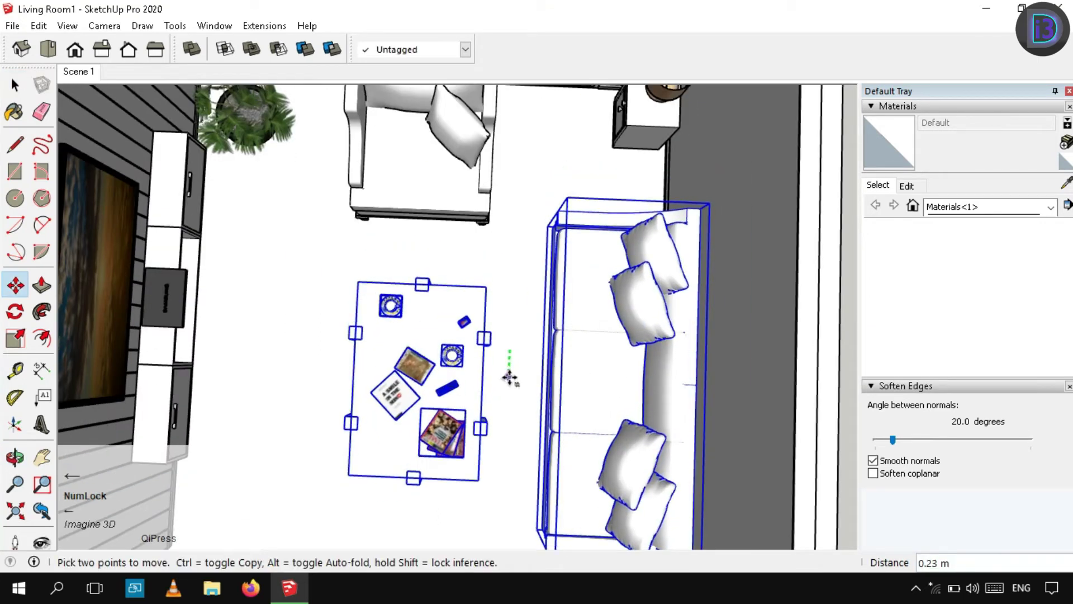
key("space")
Lower the table lamp onto the top of the side cabinet in the room's corner.
scroll(482, 319, "down", 2)
left_click(766, 235)
middle_click_drag(760, 236, 520, 251)
scroll(377, 330, "up", 4)
middle_click_drag(378, 330, 380, 268)
mouse_move(381, 268)
middle_mouse_down("shift")
mouse_move(385, 330)
mouse_move(394, 274)
middle_mouse_up("shift")
left_click(396, 235)
scroll(397, 235, "up", 3)
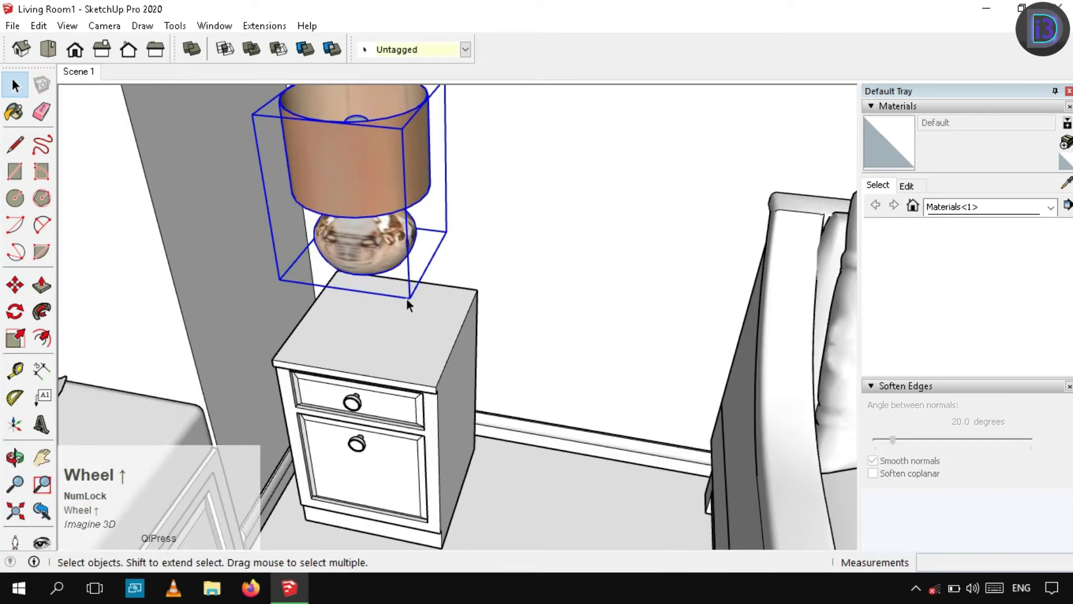
key("m")
left_click(410, 297)
key("space")
middle_click_drag(403, 377, 425, 358)
middle_click_drag(425, 358, 441, 366, "shift")
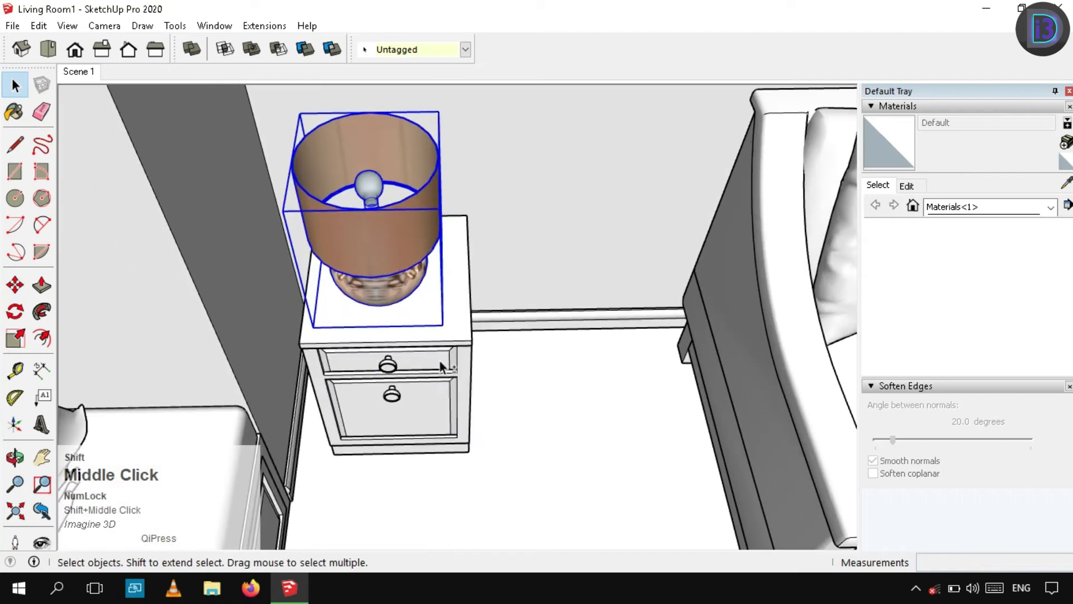
Move the side cabinet and the lamp together about 0.11 m towards the sofa.
key("m")
left_click(416, 496)
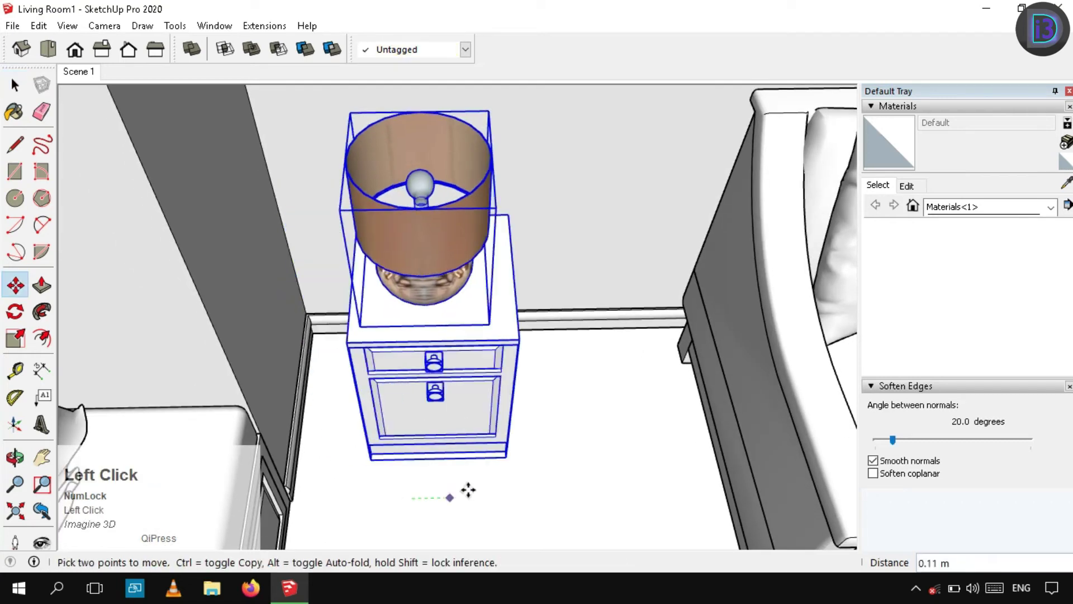
middle_click_drag(482, 489, 454, 352)
Try enlarging the side cabinet uniformly to a scale of about 1.29, then undo the scaling.
key("s")
key("space")
middle_click_drag(478, 391, 493, 342)
left_click(464, 323)
scroll(464, 323, "up", 2)
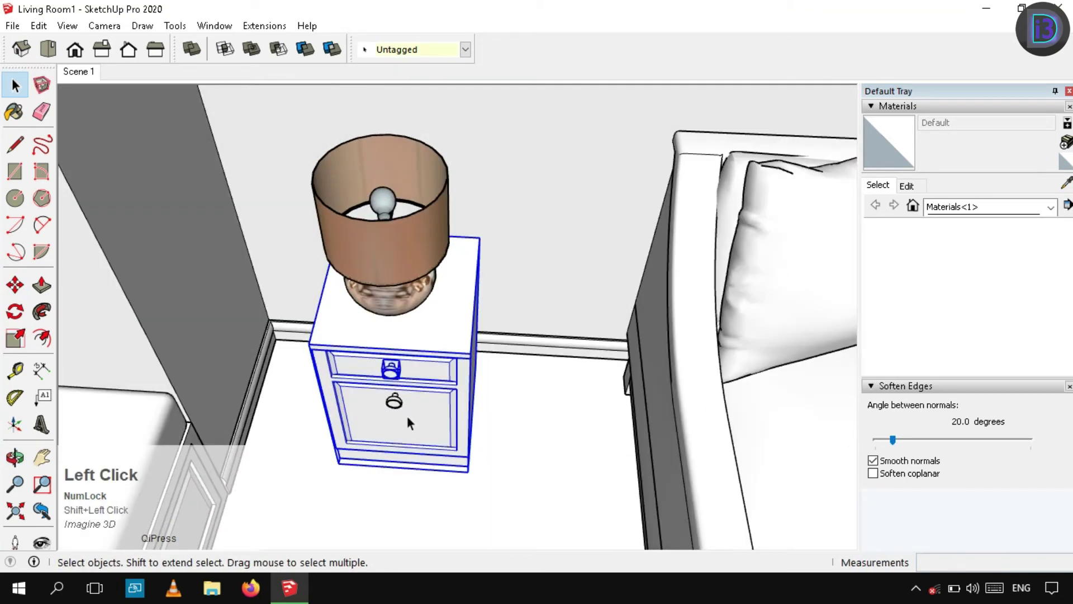
left_click(471, 353)
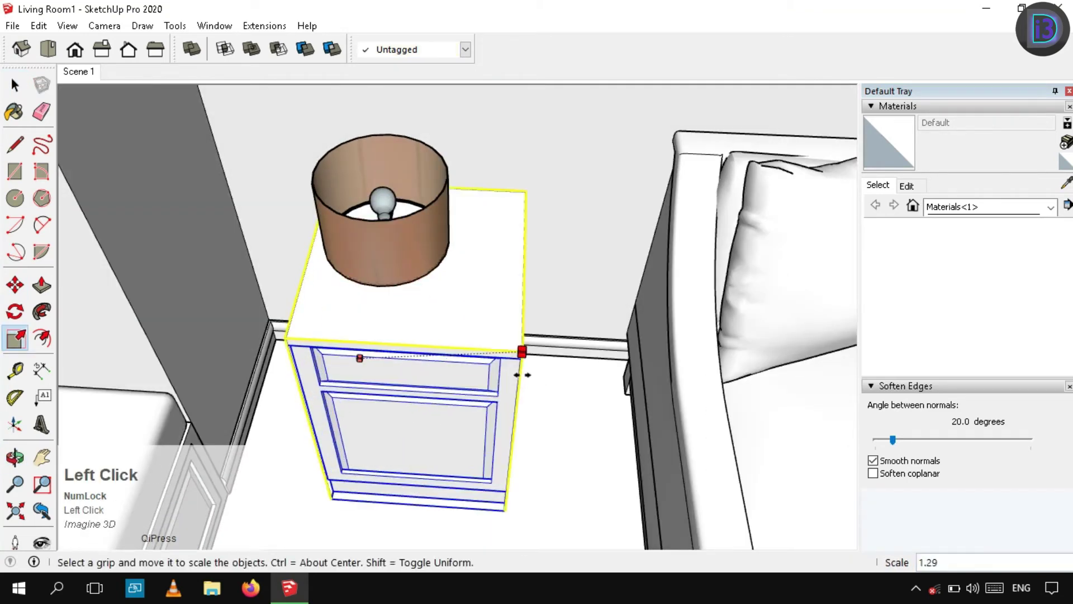
key("Return")
key("space")
scroll(232, 307, "down", 5)
middle_click_drag(232, 306, 327, 247)
key("ctrl+z")
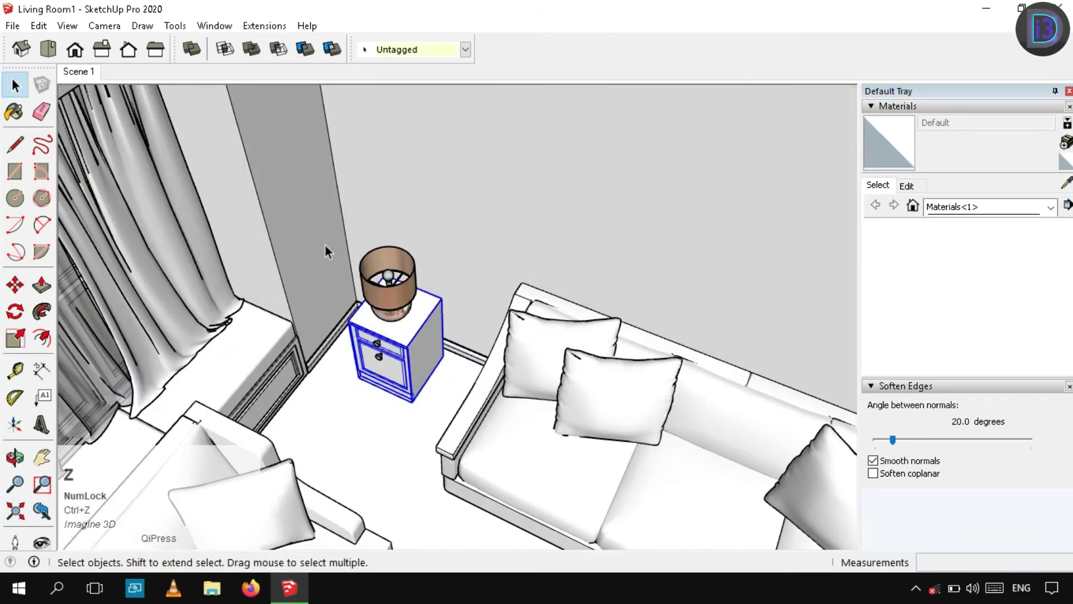
Move both drawer knobs out in front of the side cabinet, clear of its body.
scroll(381, 353, "up", 5)
left_click(369, 380, "shift")
middle_click_drag(257, 447, 530, 392, "shift")
key("m")
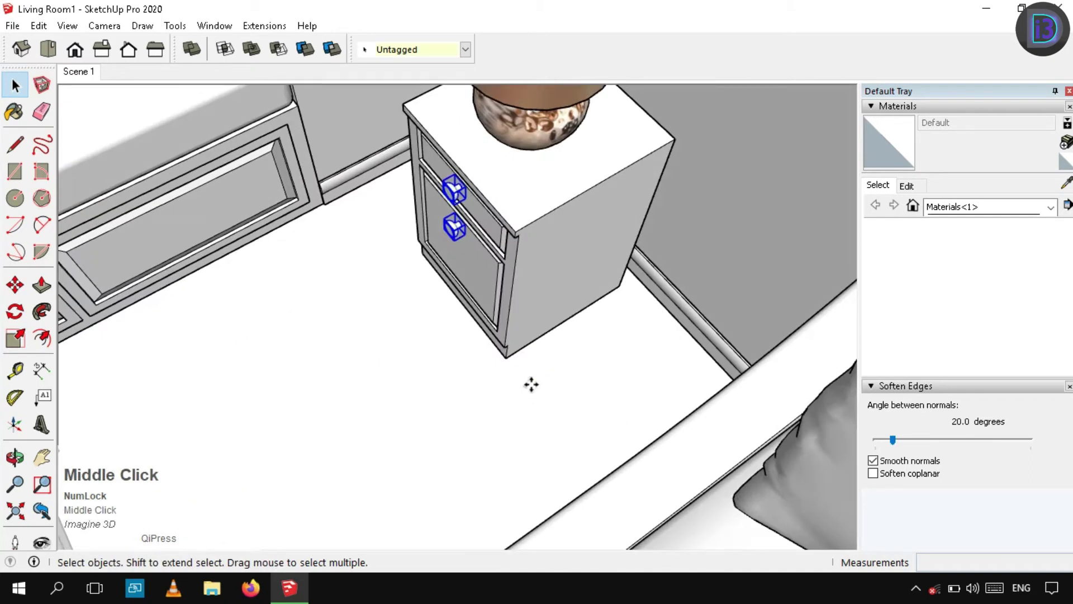
left_click(532, 383)
left_click(446, 444)
key("space")
Scale the side cabinet up uniformly from its upper front corner, without the knobs.
left_click(544, 273)
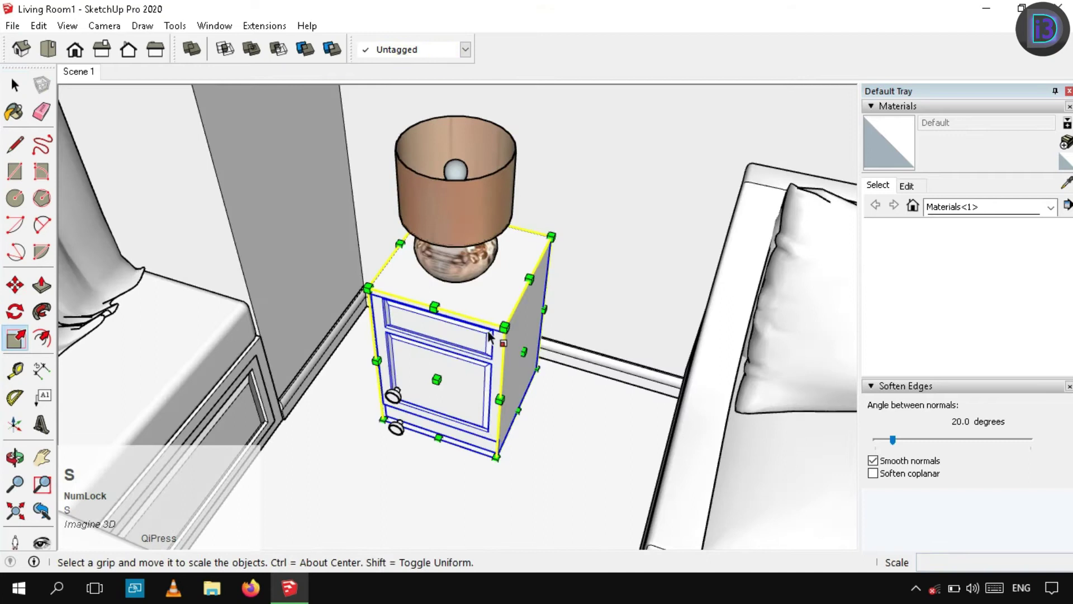
left_click(488, 321)
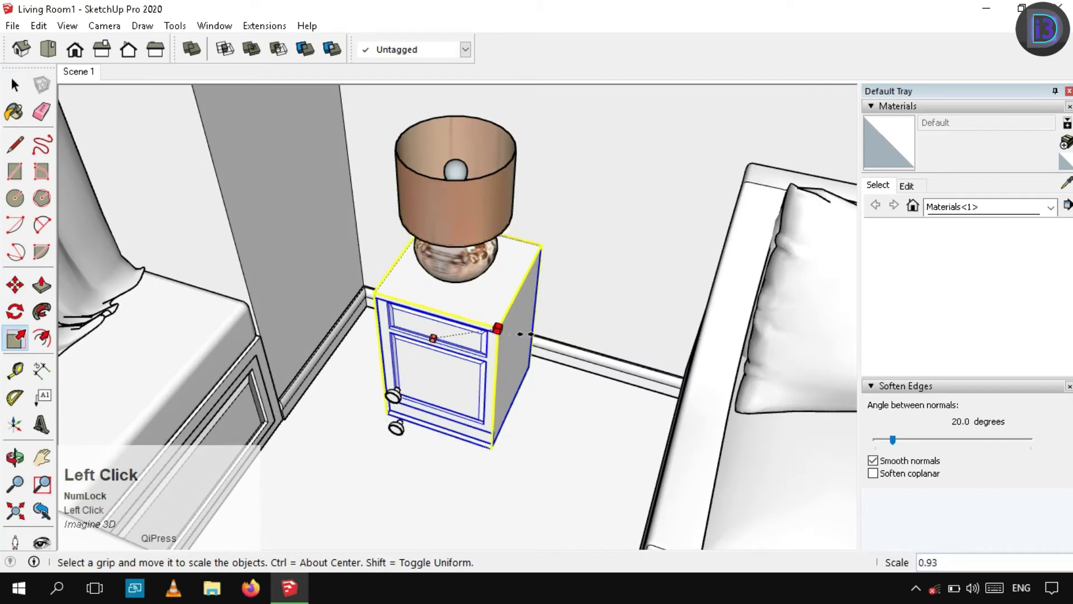
key("space")
Move one knob back onto the side cabinet's front between the drawer and the door, and delete the other knob.
scroll(525, 335, "down", 5)
middle_click_drag(458, 336, 461, 503)
scroll(419, 335, "up", 4)
scroll(413, 359, "up", 3)
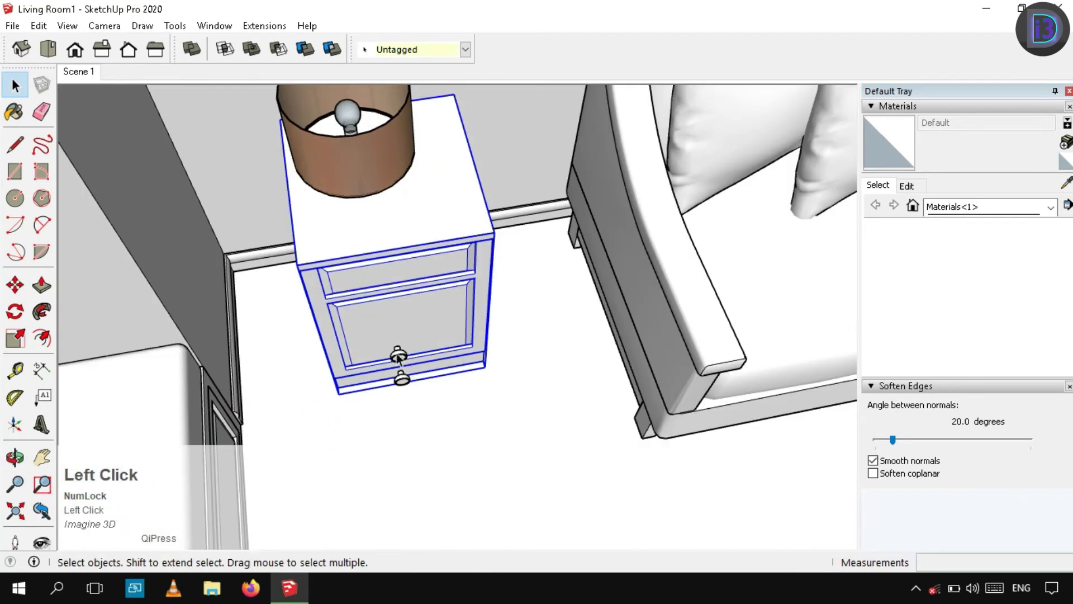
left_click(398, 357)
scroll(399, 359, "up", 4)
middle_click_drag(412, 405, 506, 414, "shift")
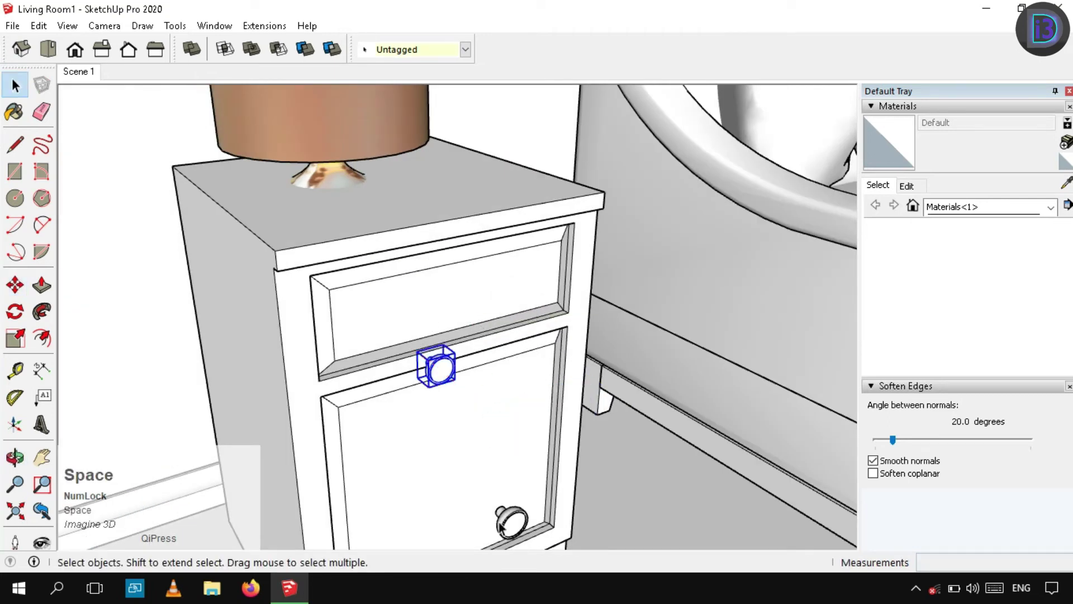
middle_click_drag(502, 526, 479, 447)
left_click(480, 447)
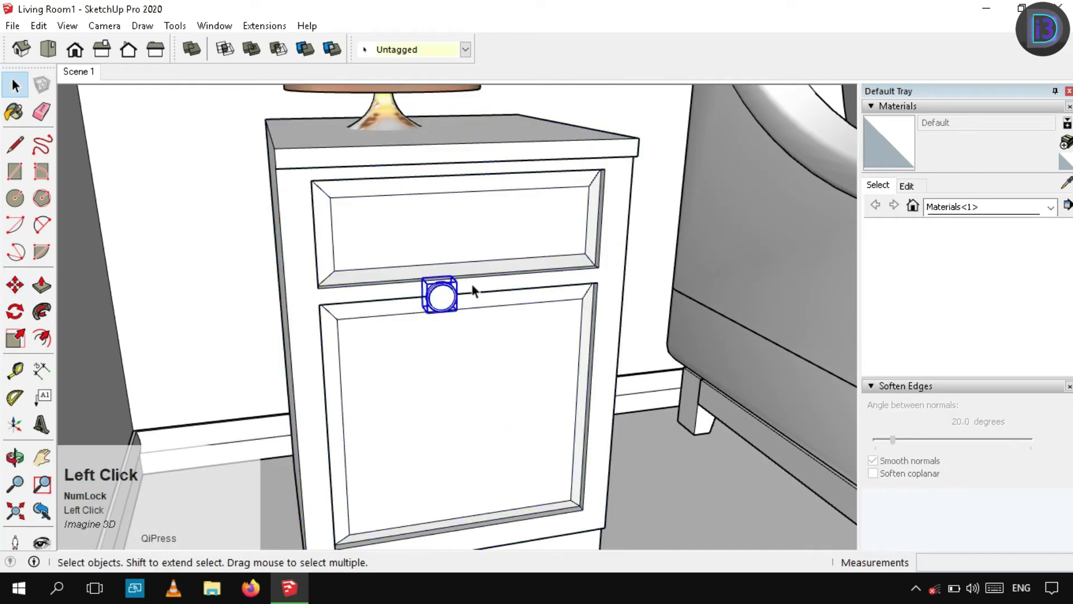
Shift the remaining knob sideways about 0.04 m to center it on the cabinet's front.
middle_click_drag(472, 290, 424, 416)
scroll(424, 417, "up", 5)
left_click(384, 442)
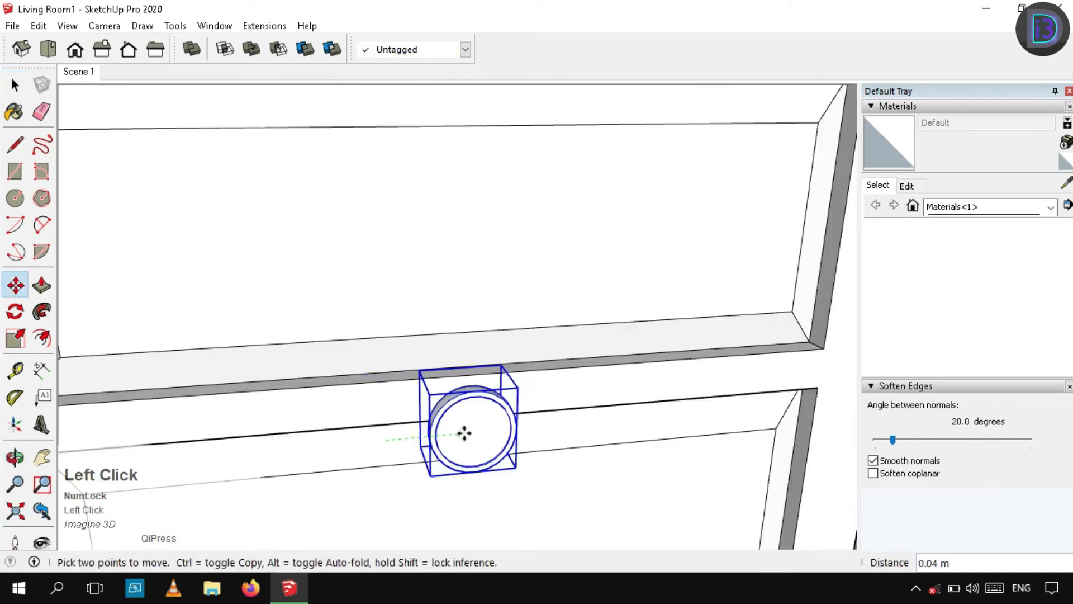
Raise the knob to the middle of the upper drawer front and copy it down onto the lower door.
scroll(464, 431, "down", 5)
key("m")
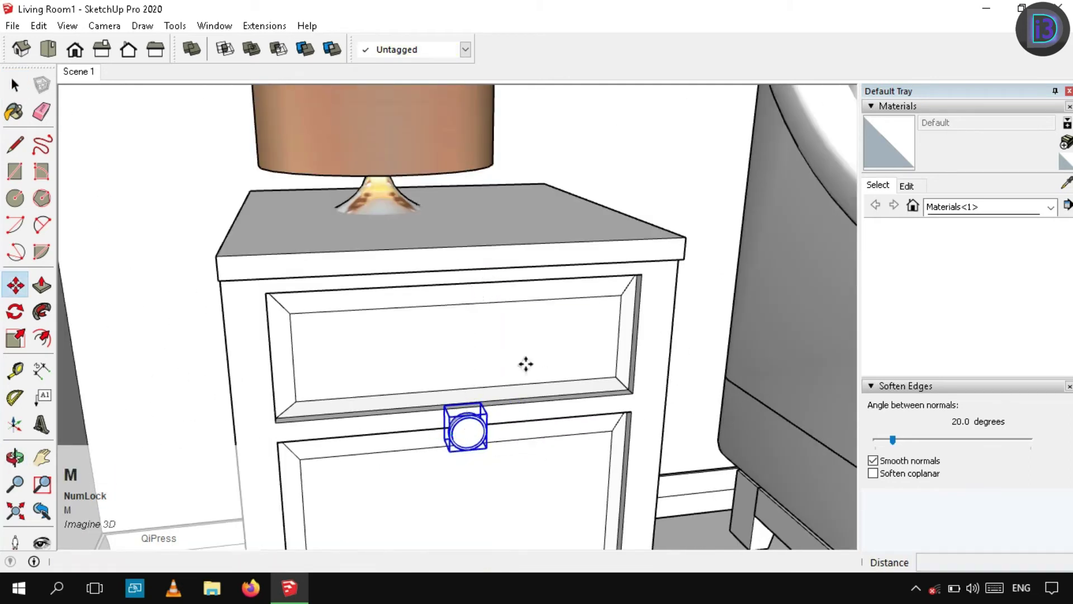
left_click(524, 361)
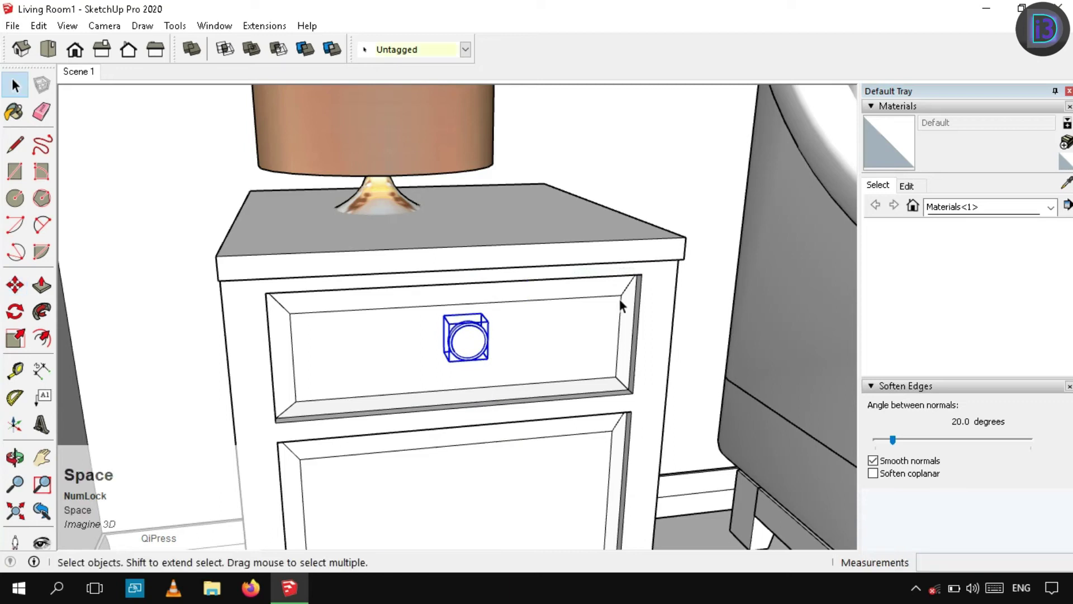
left_click(605, 437)
key("space")
Raise the table lamp vertically so that its base stands on the enlarged cabinet's top.
scroll(485, 273, "down", 5)
middle_click_drag(559, 235, 487, 392)
left_click(475, 238)
scroll(489, 411, "up", 3)
key("m")
left_click(573, 291)
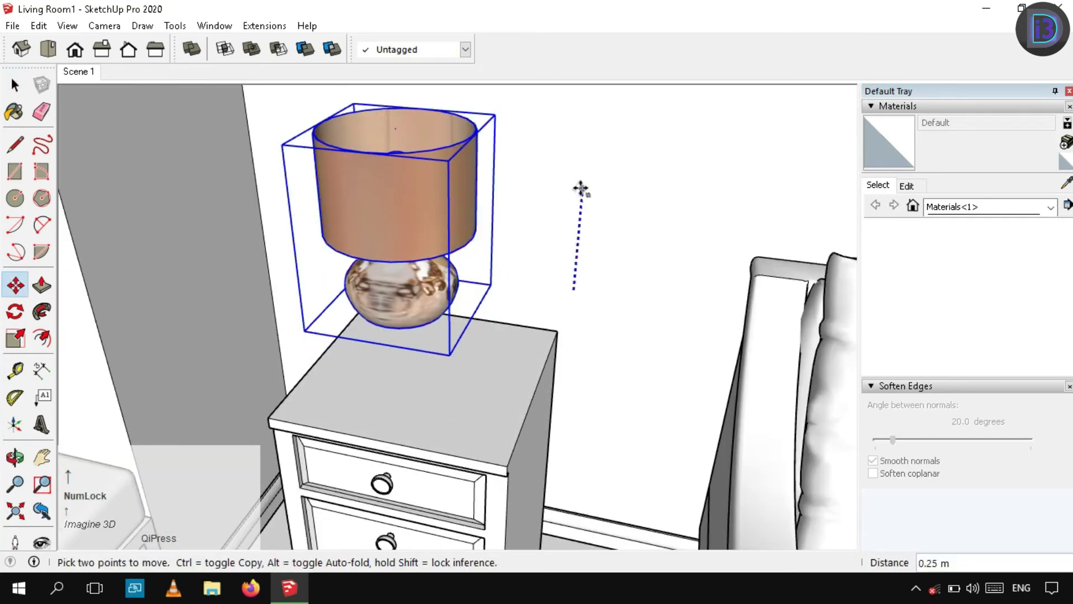
key("space")
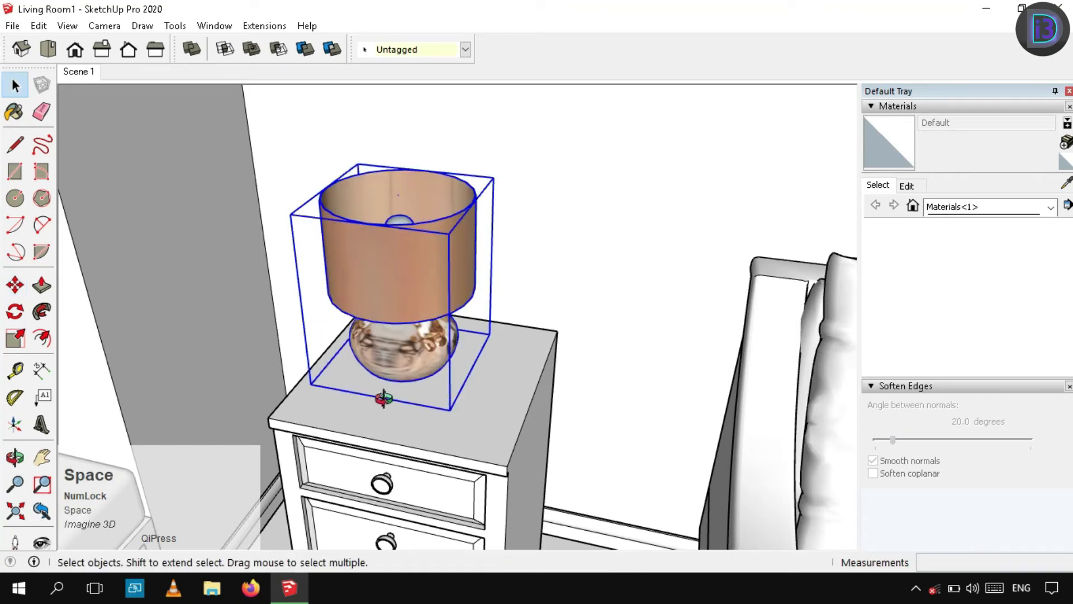
Center the table lamp on the side cabinet's top and deselect it.
middle_click_drag(447, 391, 419, 382)
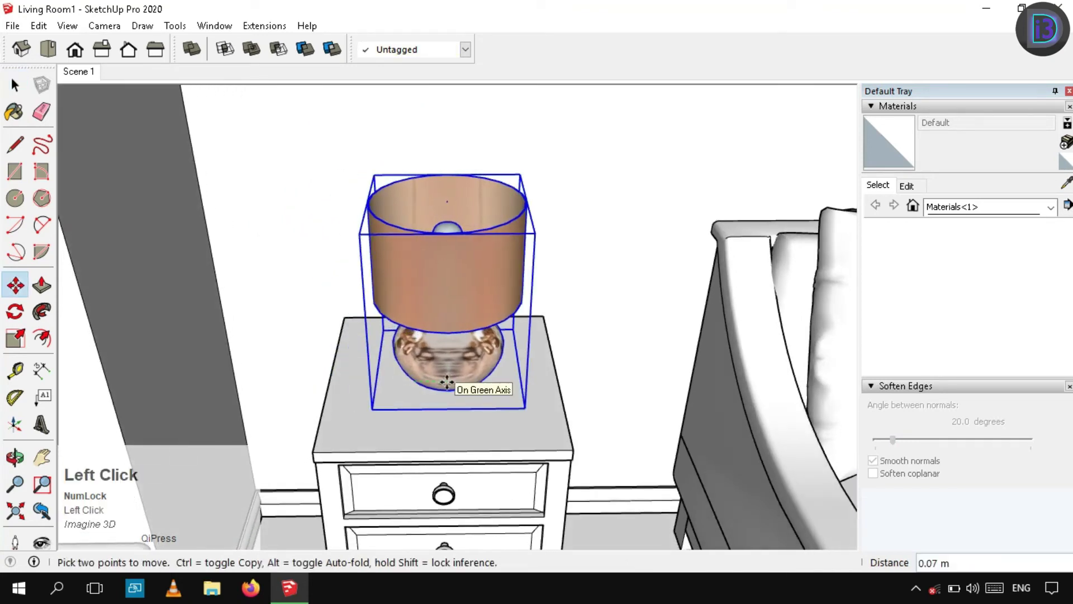
left_click(444, 451)
key("space")
middle_click_drag(559, 341, 465, 313)
scroll(465, 312, "down", 10)
left_click(503, 123)
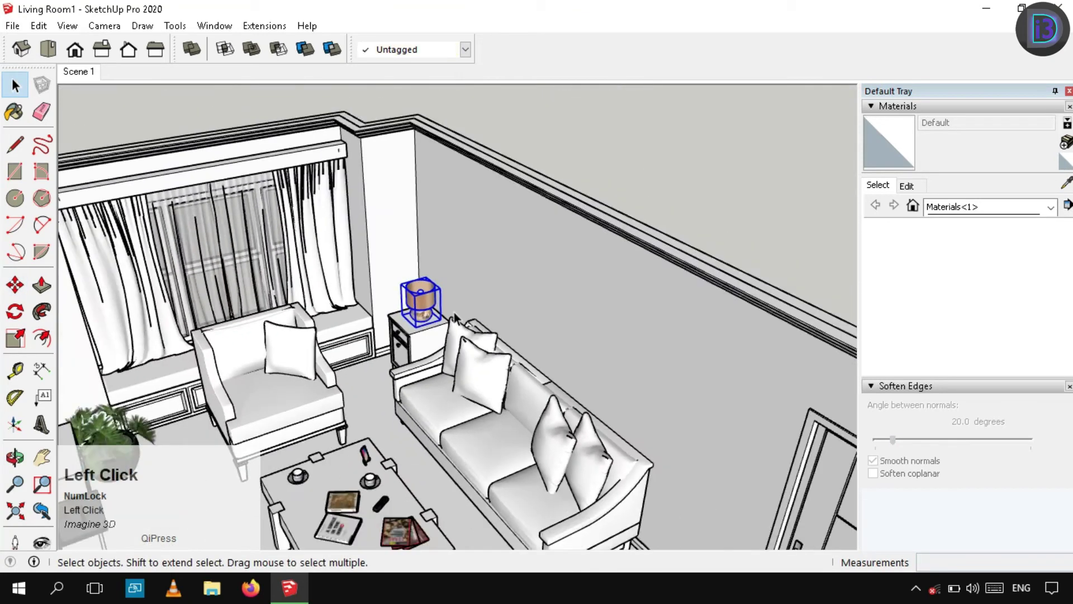
Rotate the table lamp about its vertical center axis so that the shade's spokes run diagonally to the cabinet.
scroll(404, 327, "up", 8)
left_click(405, 328)
scroll(404, 327, "up", 6)
middle_click_drag(475, 313, 499, 379)
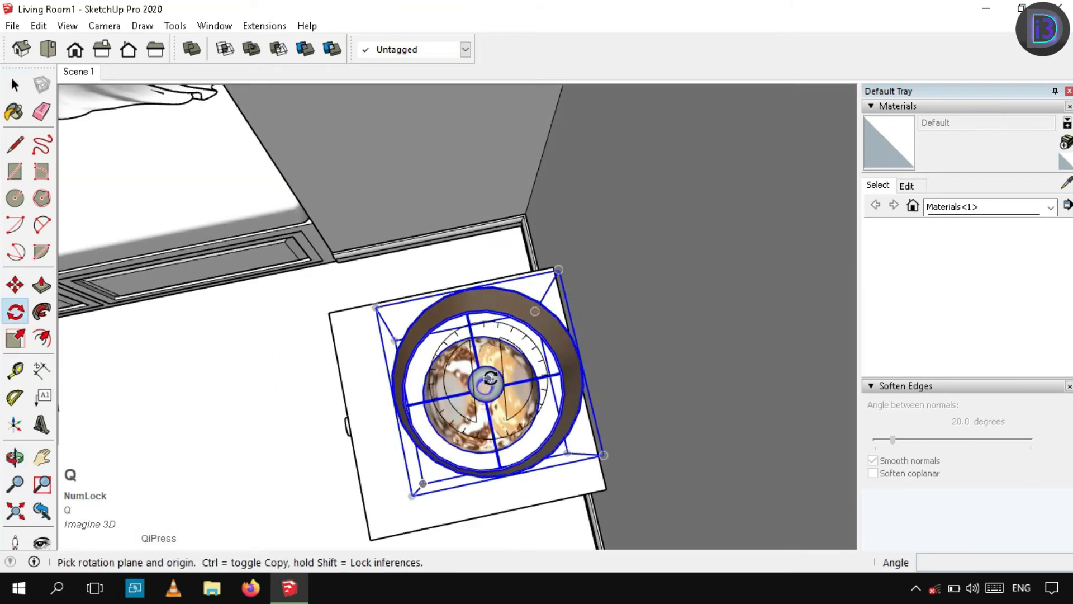
scroll(484, 385, "up", 6)
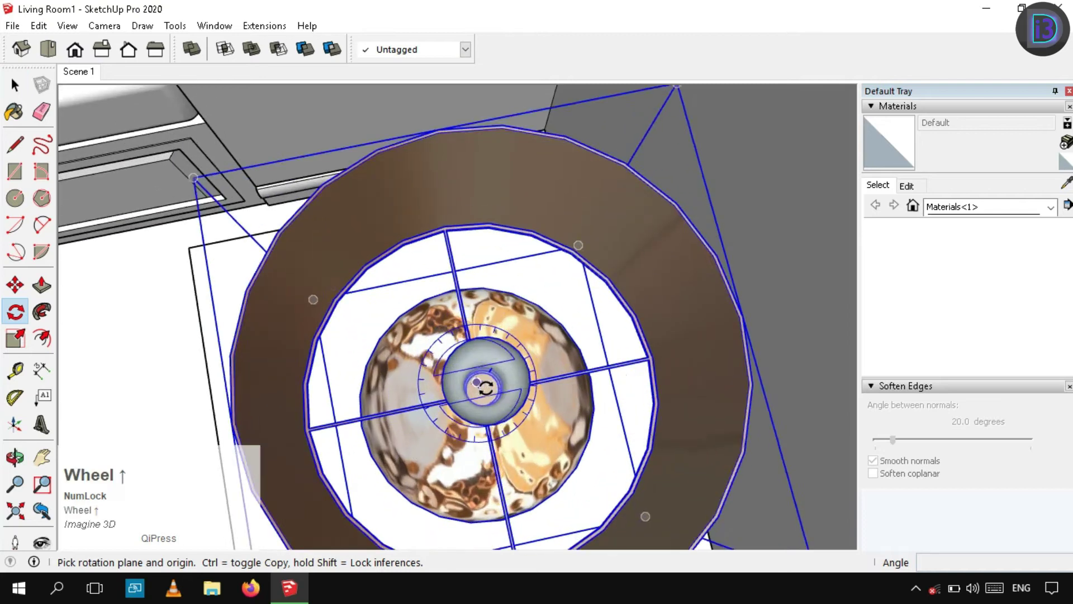
scroll(487, 387, "down", 1)
scroll(488, 388, "down", 2)
left_click(487, 388)
left_click(524, 361)
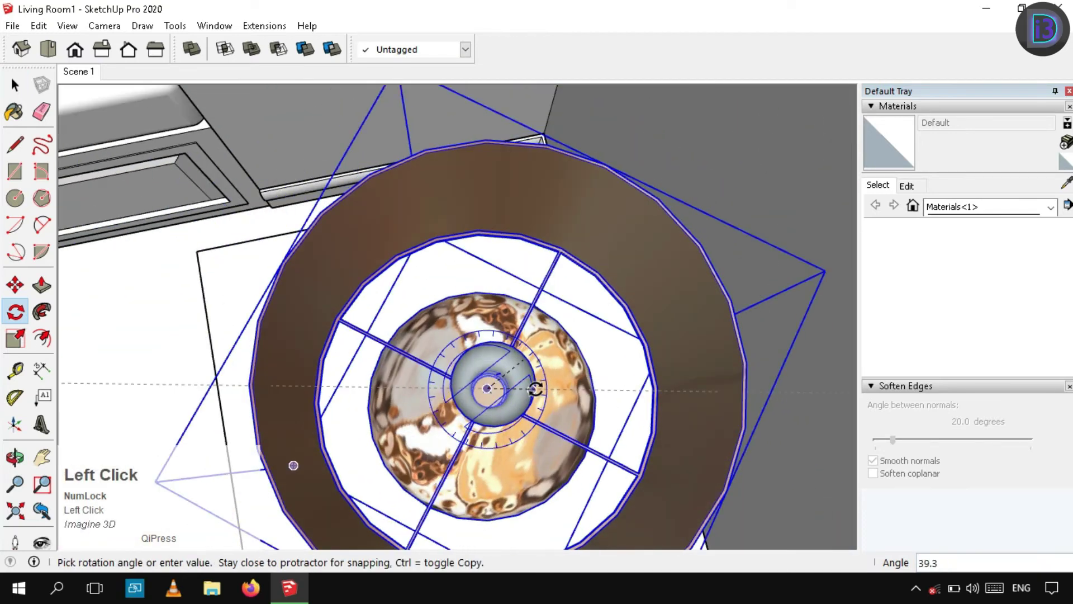
left_click(551, 409)
key("space")
scroll(455, 328, "down", 8)
left_click(576, 204)
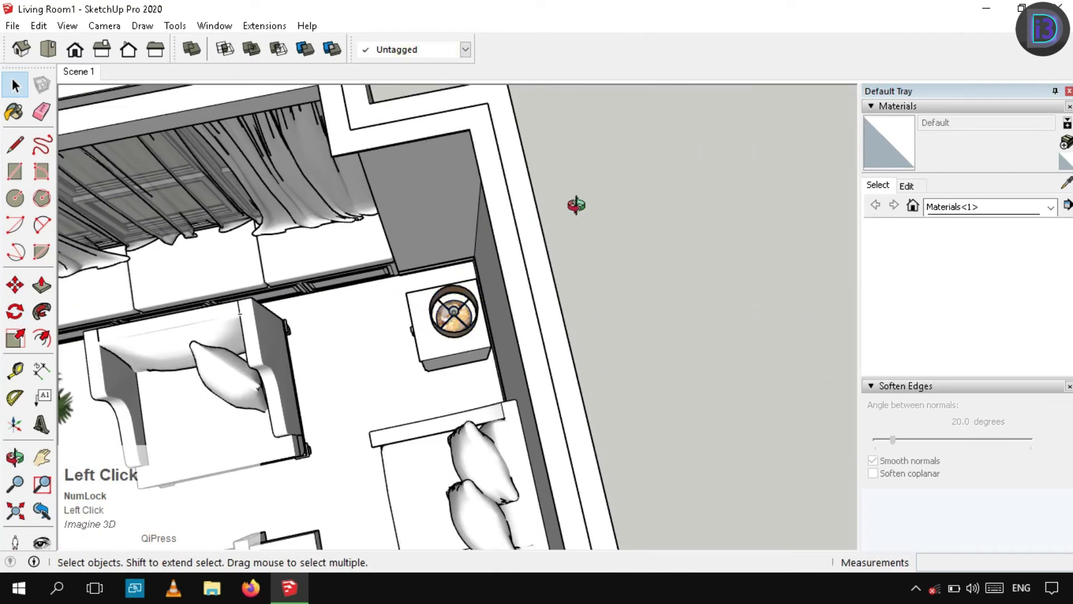
middle_click_drag(576, 204, 604, 121)
scroll(442, 354, "up", 2)
scroll(443, 355, "up", 4)
middle_click_drag(442, 354, 487, 244)
scroll(487, 244, "down", 8)
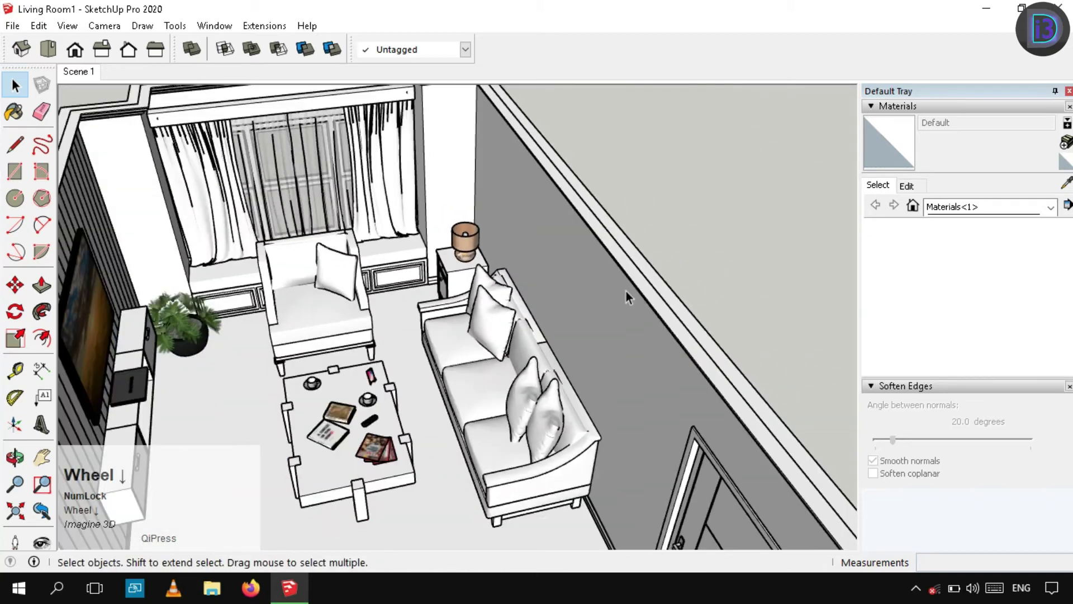
Nudge the potted plant within the corner between the TV wall and the window bench.
middle_click_drag(627, 294, 448, 347)
scroll(421, 351, "up", 2)
scroll(412, 347, "up", 5)
scroll(443, 313, "down", 4)
scroll(436, 386, "up", 3)
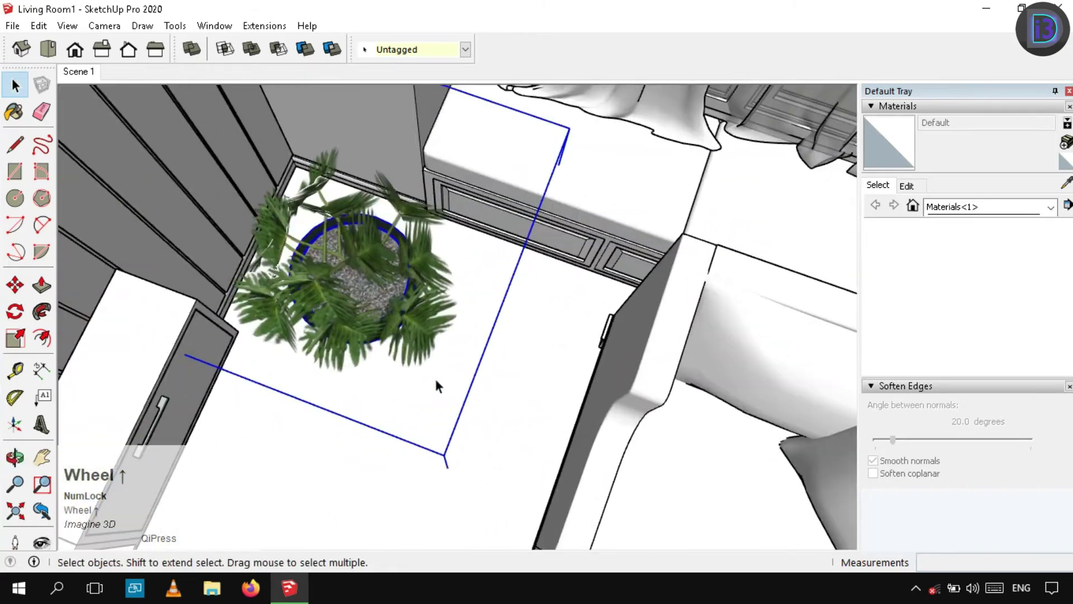
left_click(472, 365)
left_click(477, 369)
key("space")
scroll(494, 300, "down", 8)
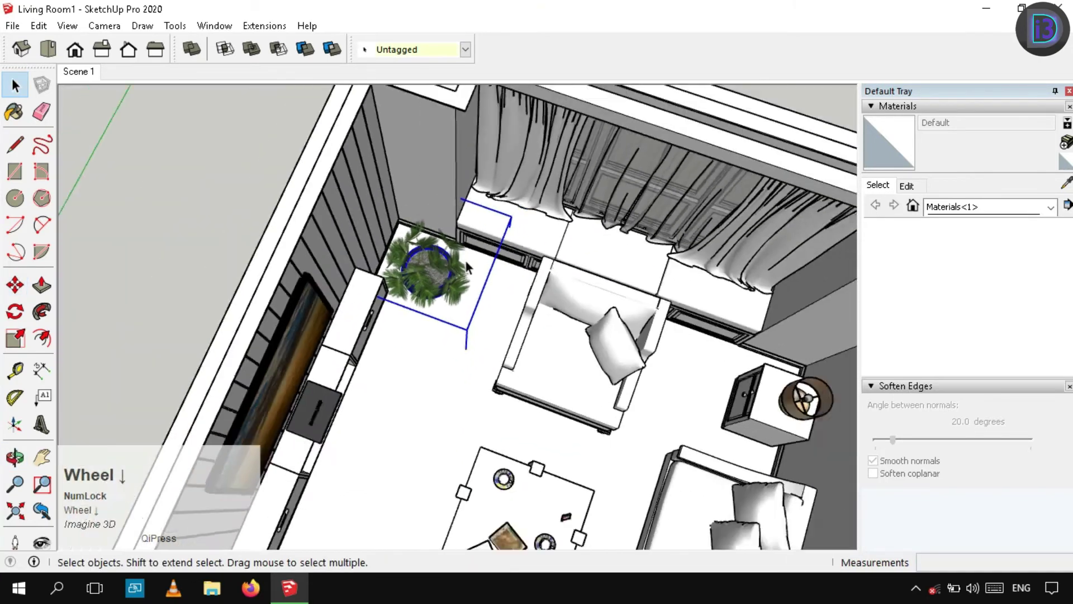
Move both TV cabinet drawer handles about 0.26 m straight out from the wall, clear of the drawer fronts.
left_click(307, 290)
key("space")
middle_click_drag(329, 294, 431, 412)
scroll(462, 367, "up", 4)
left_click(425, 305, "shift")
left_click(646, 171)
key("m")
left_click(434, 406)
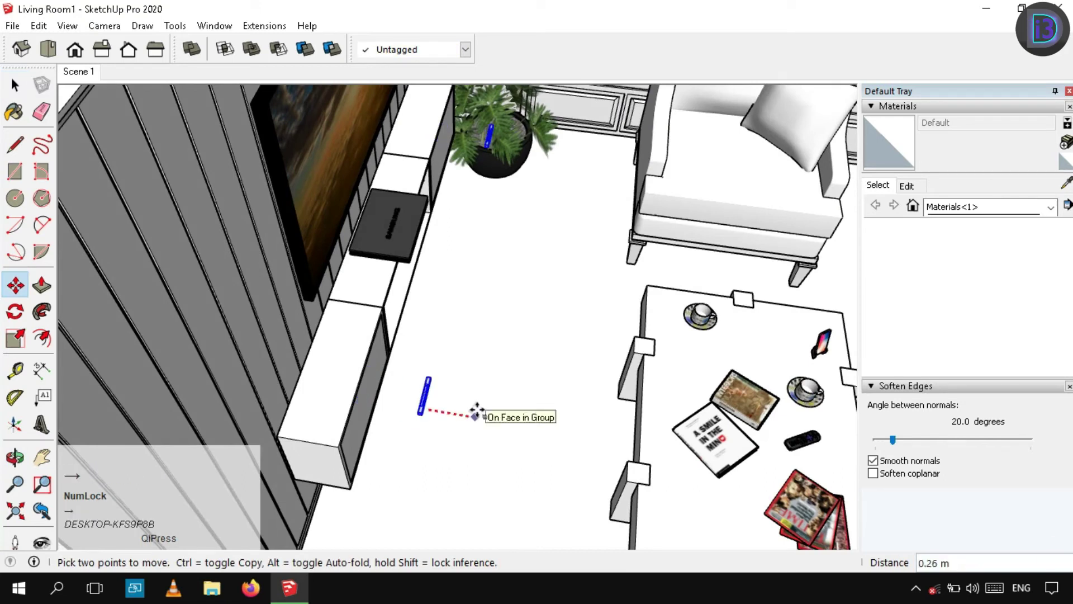
left_click(477, 413)
key("space")
Select the TV cabinet modules together and scale them deeper, out from the wall.
middle_click_drag(476, 413, 435, 436)
left_click(380, 363)
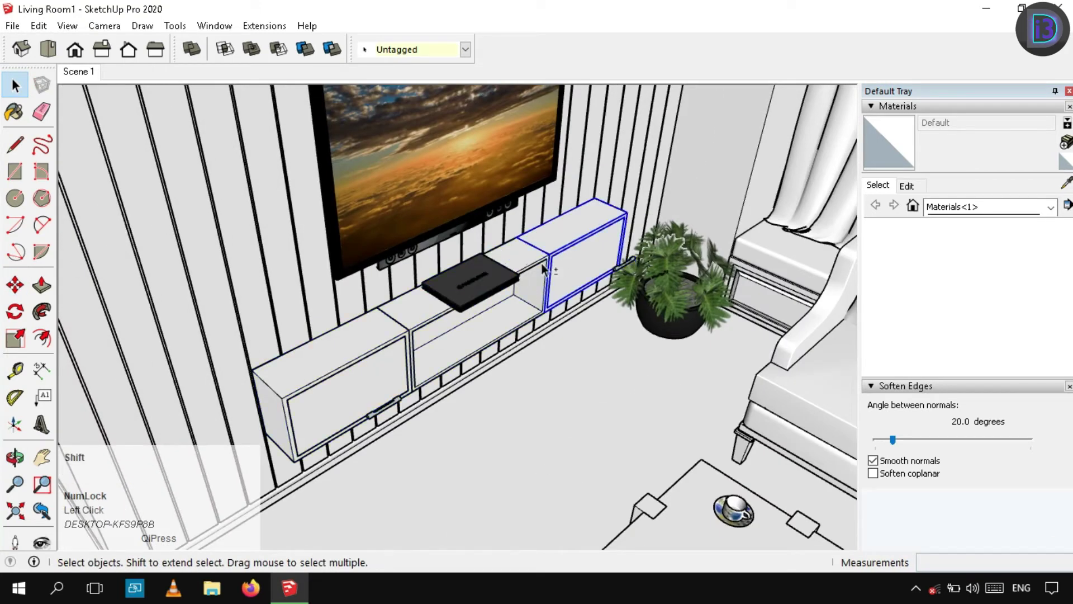
left_click(344, 382, "shift")
middle_click_drag(344, 382, 492, 324)
key("s")
key("space")
Move the two drawer handles back perpendicular to the wall until they sit on the deepened drawer fronts.
scroll(331, 380, "up", 3)
middle_click_drag(492, 324, 530, 427, "shift")
scroll(470, 369, "up", 5)
scroll(503, 422, "up", 3)
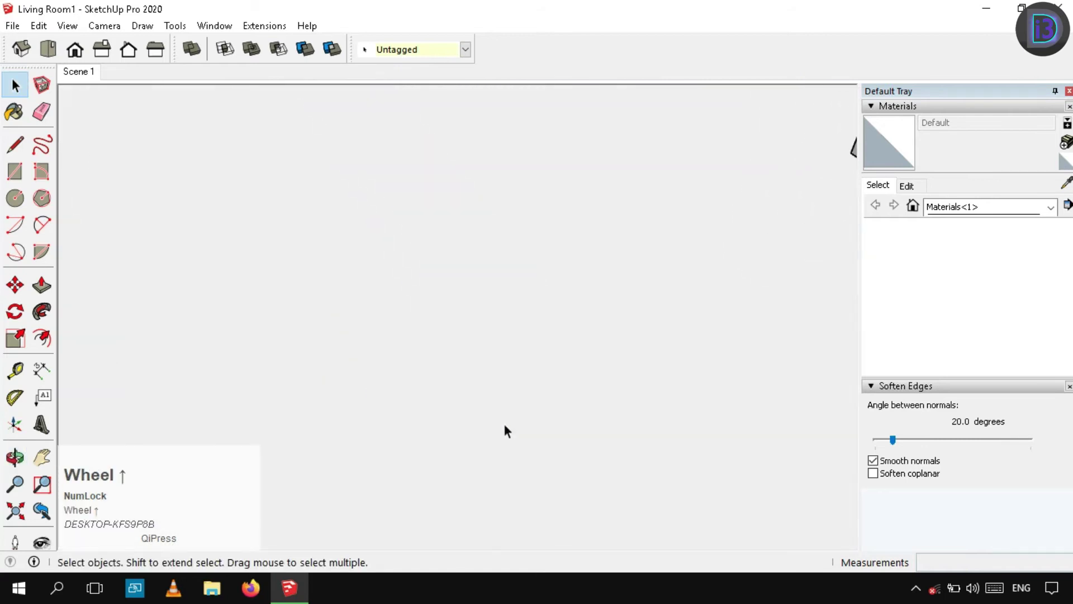
scroll(501, 395, "down", 5)
scroll(492, 372, "up", 3)
scroll(492, 380, "up", 5)
key("m")
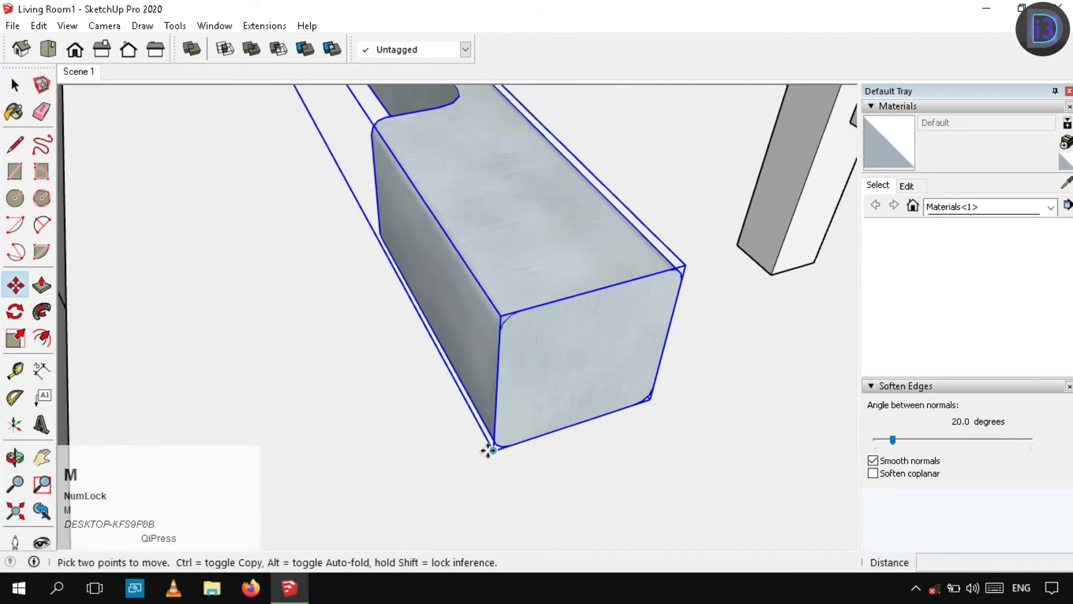
left_click(369, 481)
scroll(368, 484, "down", 5)
middle_click_drag(367, 484, 467, 149)
scroll(414, 247, "down", 5)
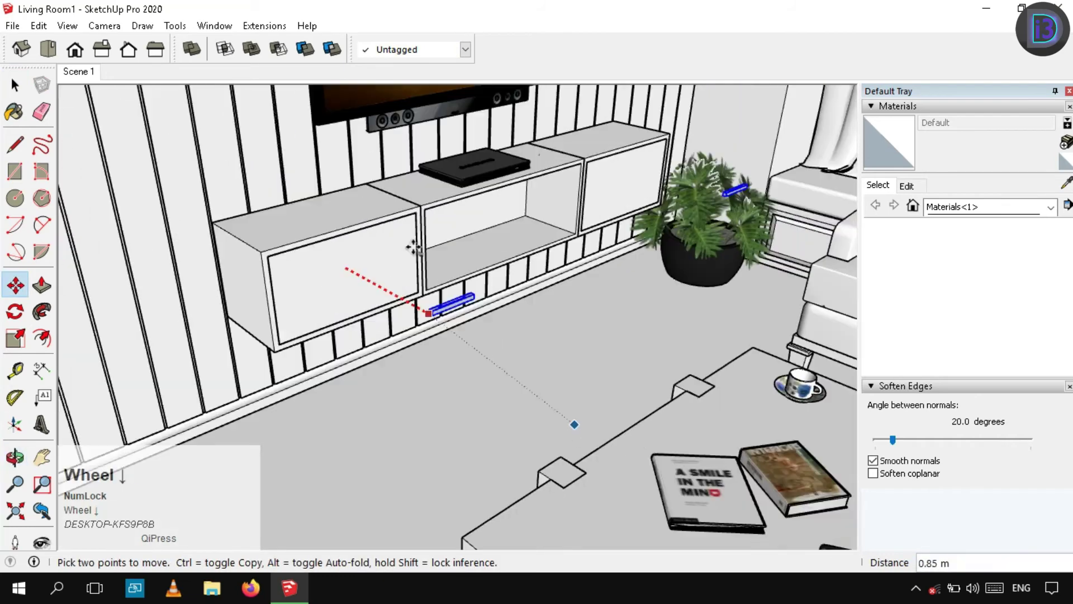
left_click(321, 286)
key("space")
Examine the TV wall from several angles, checking the cabinets, handles, soundbar and TV.
scroll(336, 279, "down", 3)
middle_click_drag(380, 240, 463, 282)
scroll(756, 115, "down", 5)
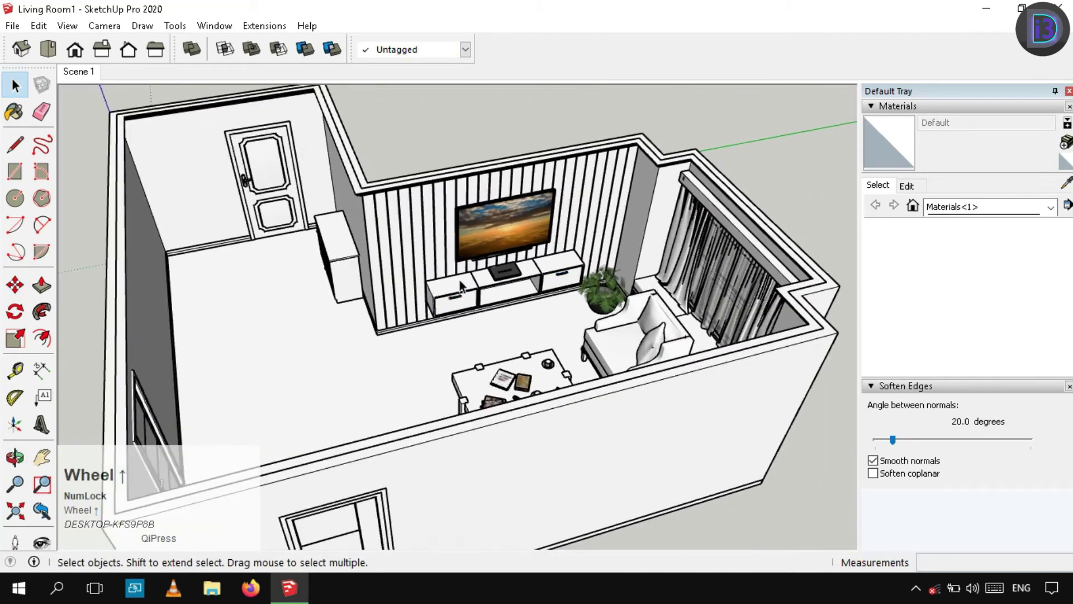
scroll(756, 117, "up", 6)
mouse_move(756, 118)
middle_mouse_down()
mouse_move(757, 130)
mouse_move(523, 230)
middle_mouse_up()
scroll(532, 286, "up", 3)
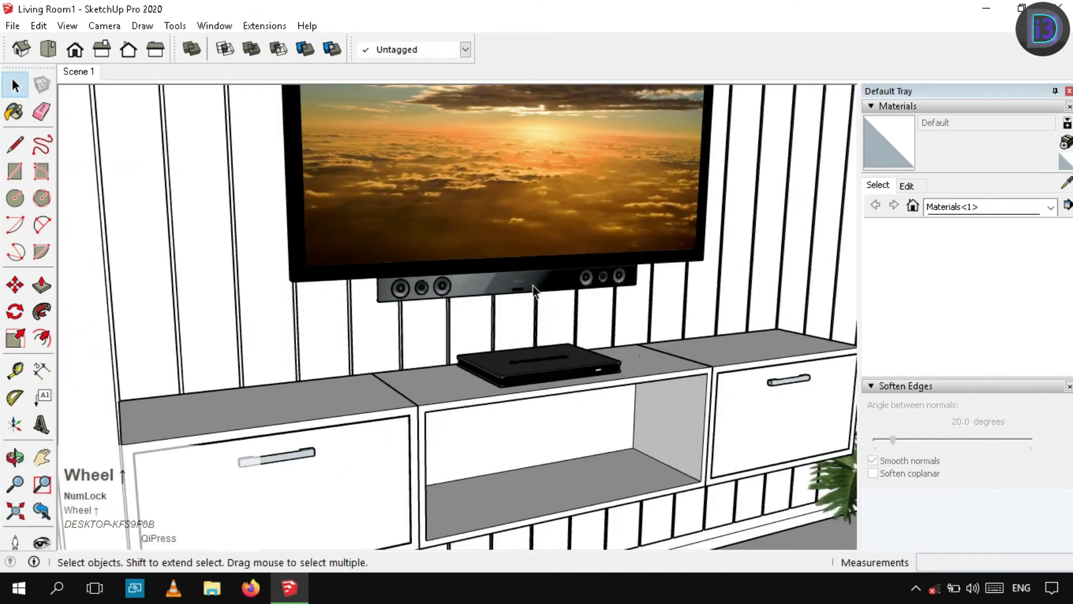
scroll(588, 401, "down", 2)
middle_click_drag(588, 402, 745, 201)
scroll(746, 201, "down", 2)
middle_click_drag(504, 386, 537, 313)
Raise the TV cabinets together with their handles and the Samsung box by 0.1 m.
left_click(485, 384)
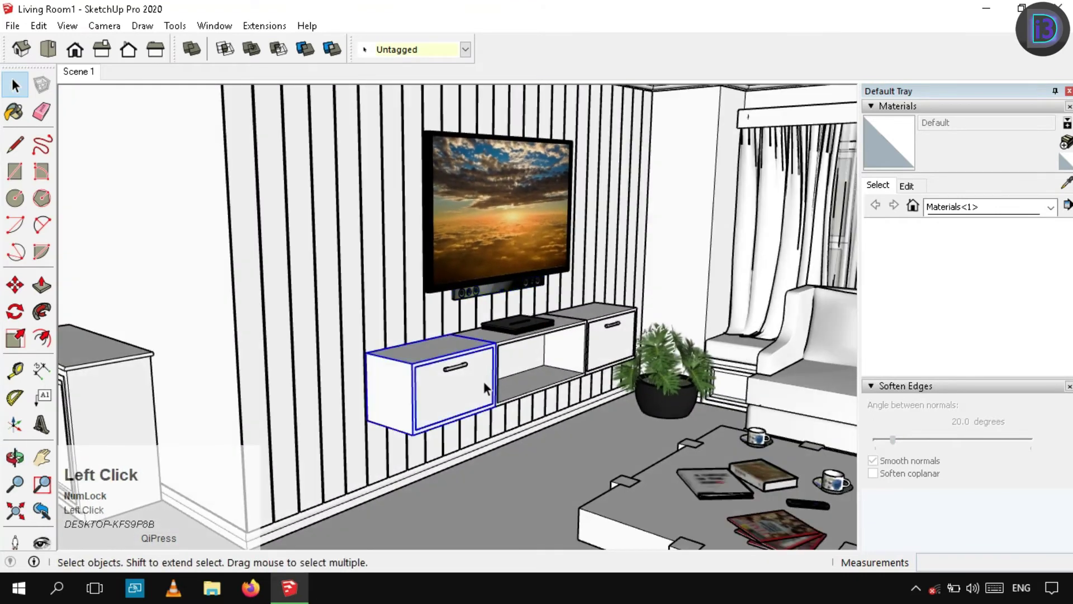
scroll(483, 380, "up", 2)
left_click(453, 359, "shift")
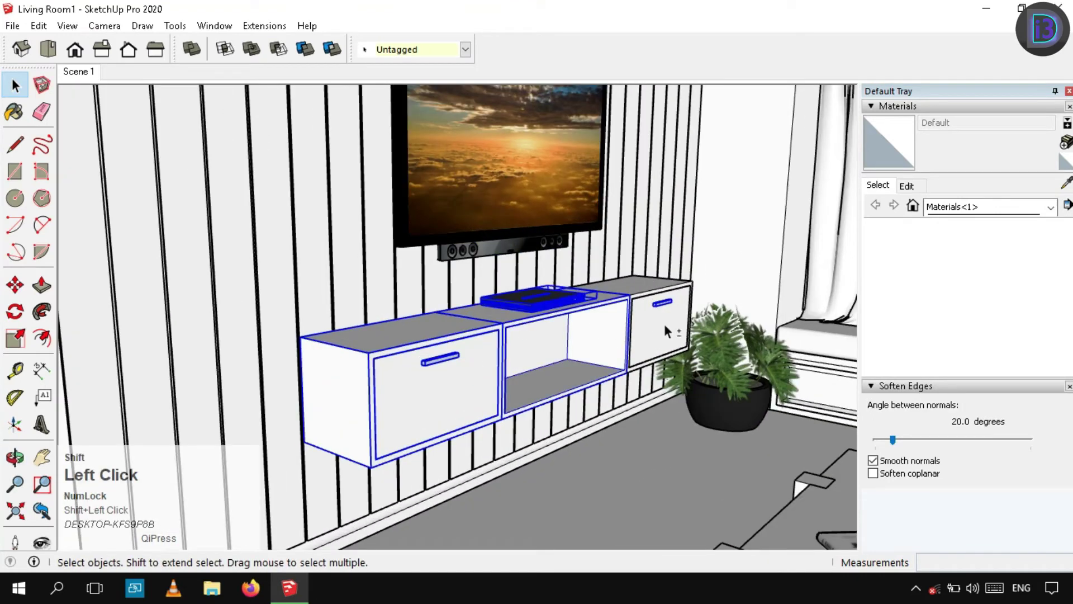
key("m")
left_click(658, 231)
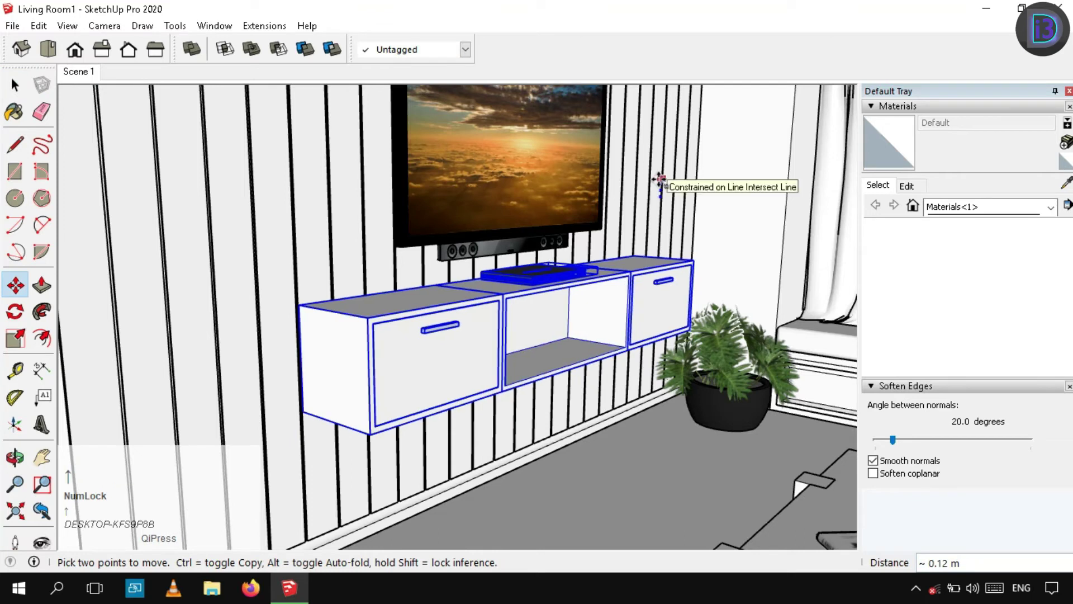
type(".1")
key("Return")
key("space")
Raise the wall-mounted TV vertically by 0.2 m above the cabinets.
middle_click_drag(606, 283, 554, 341, "shift")
middle_click_drag(553, 341, 478, 367)
scroll(478, 367, "down", 2)
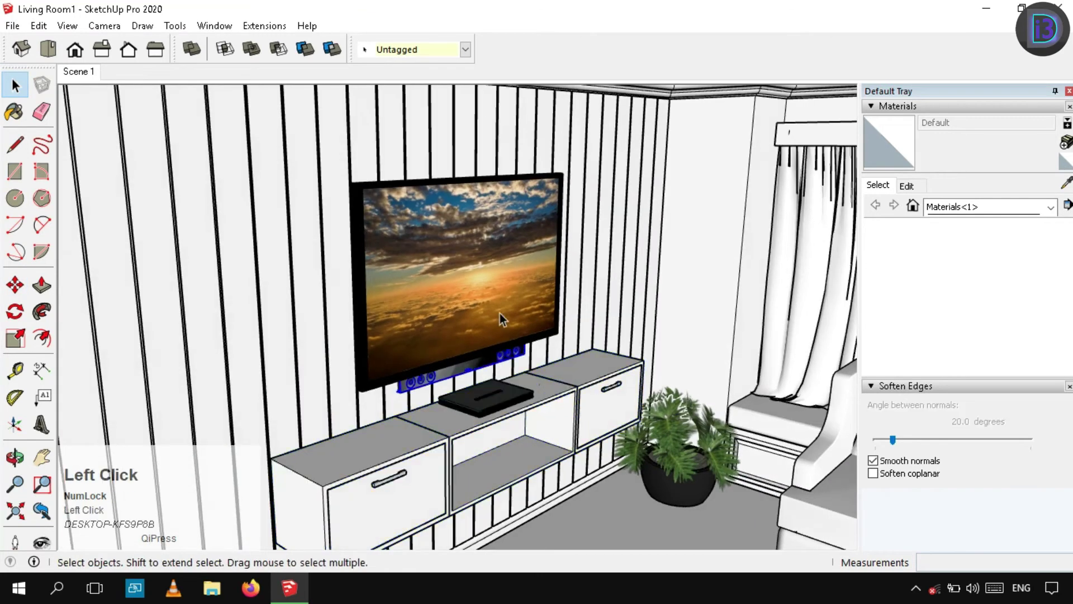
key("m")
left_click(641, 283)
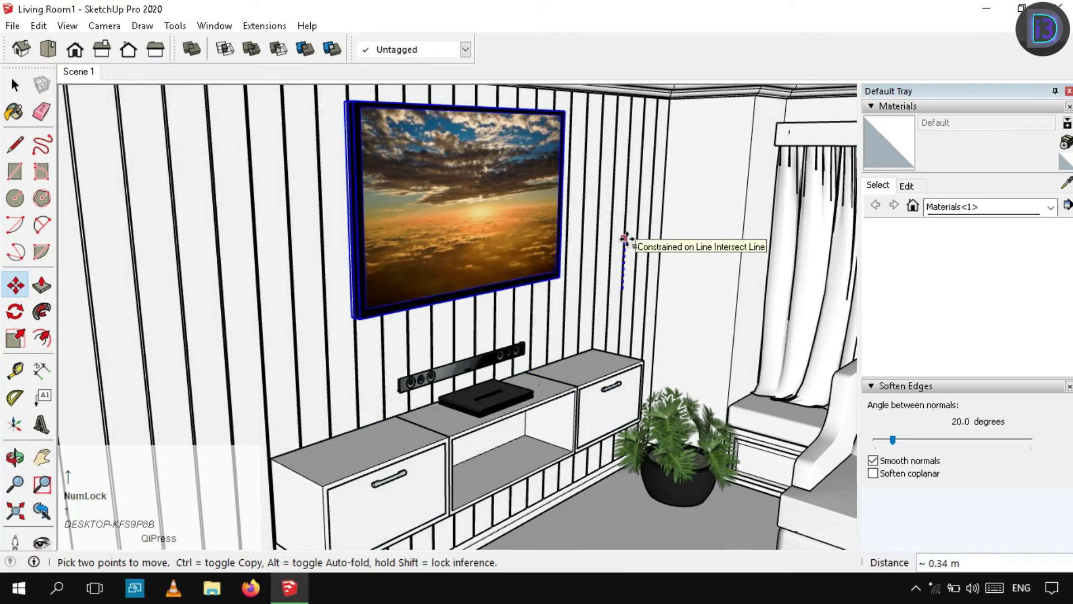
type(".2")
key("Return")
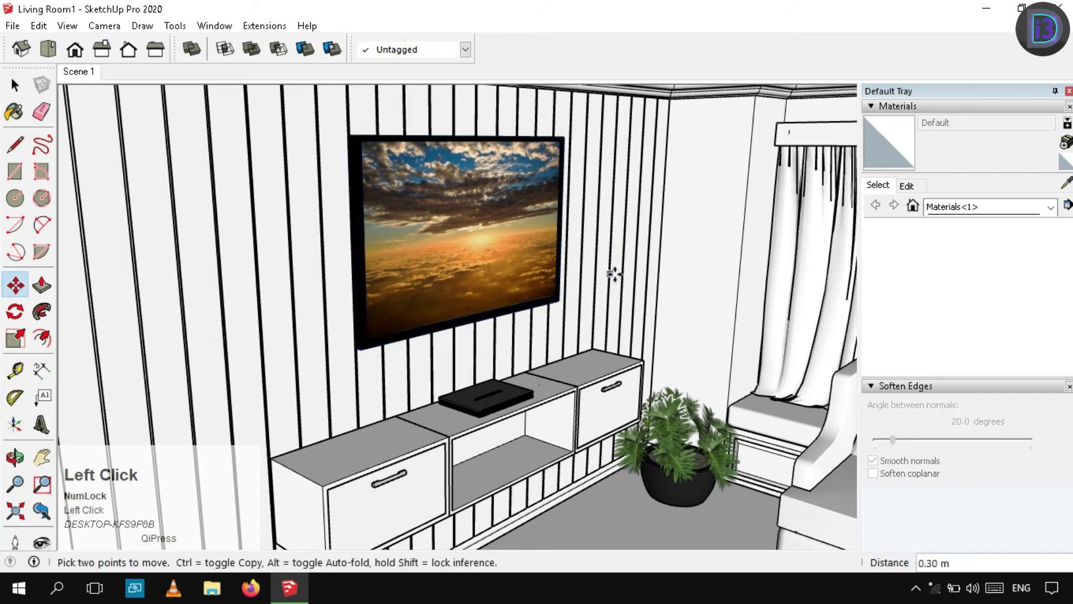
key("space")
Move the soundbar perpendicular to the slatted wall to adjust its distance from it.
middle_click_drag(368, 450, 498, 455)
scroll(575, 381, "up", 3)
scroll(492, 301, "up", 2)
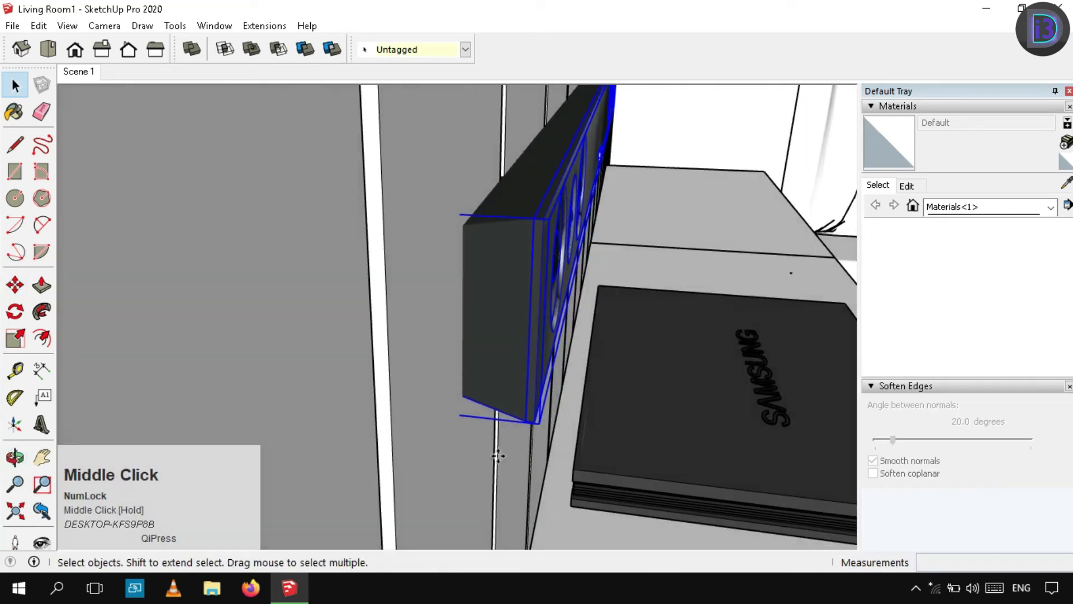
left_click(462, 415)
key("Right")
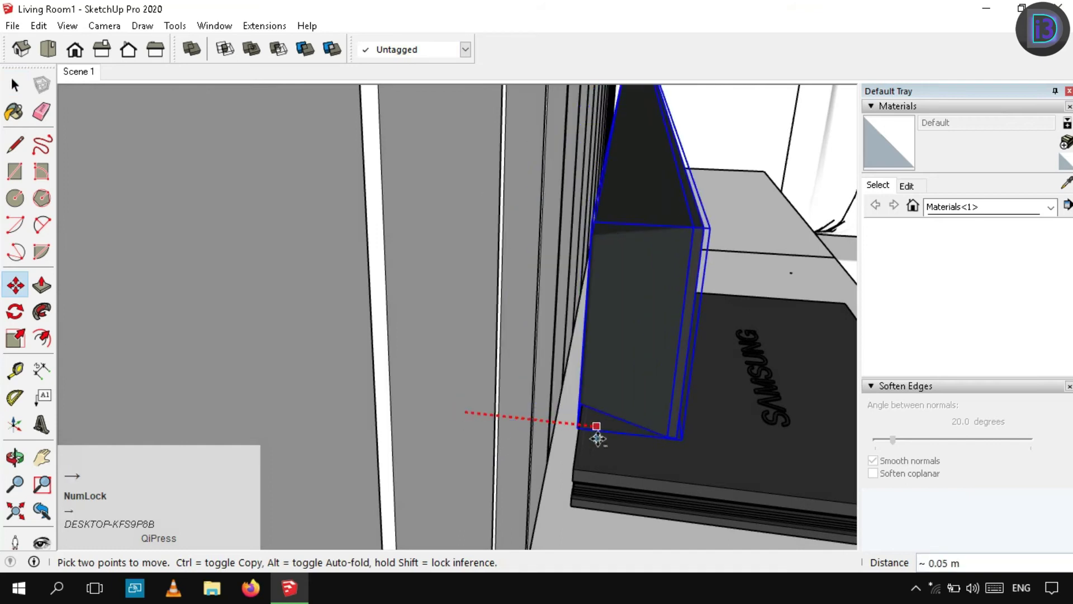
key("space")
scroll(481, 368, "down", 5)
middle_click_drag(348, 357, 532, 312)
scroll(499, 495, "down", 3)
scroll(532, 312, "down", 3)
key("space")
middle_click_drag(587, 458, 424, 377)
scroll(426, 404, "up", 6)
scroll(457, 391, "up", 2)
left_click(457, 391)
scroll(424, 377, "up", 3)
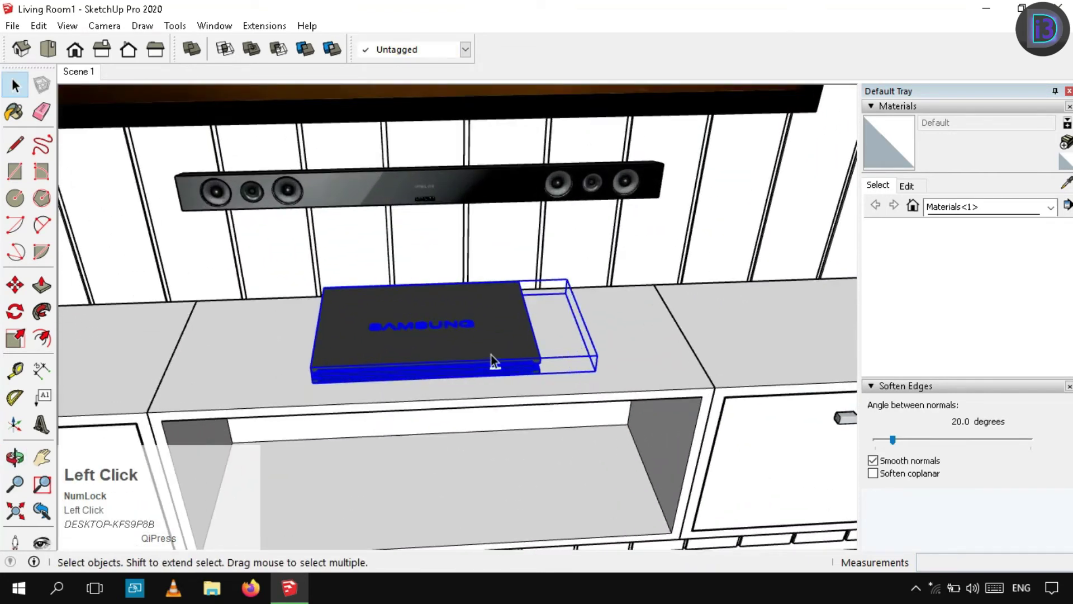
double_click(490, 356)
left_click(483, 352)
scroll(468, 362, "down", 3)
right_click(671, 311)
left_click(692, 322)
Slide the Samsung box along the TV cabinet to line its midpoint up with the middle compartment.
left_click(458, 372)
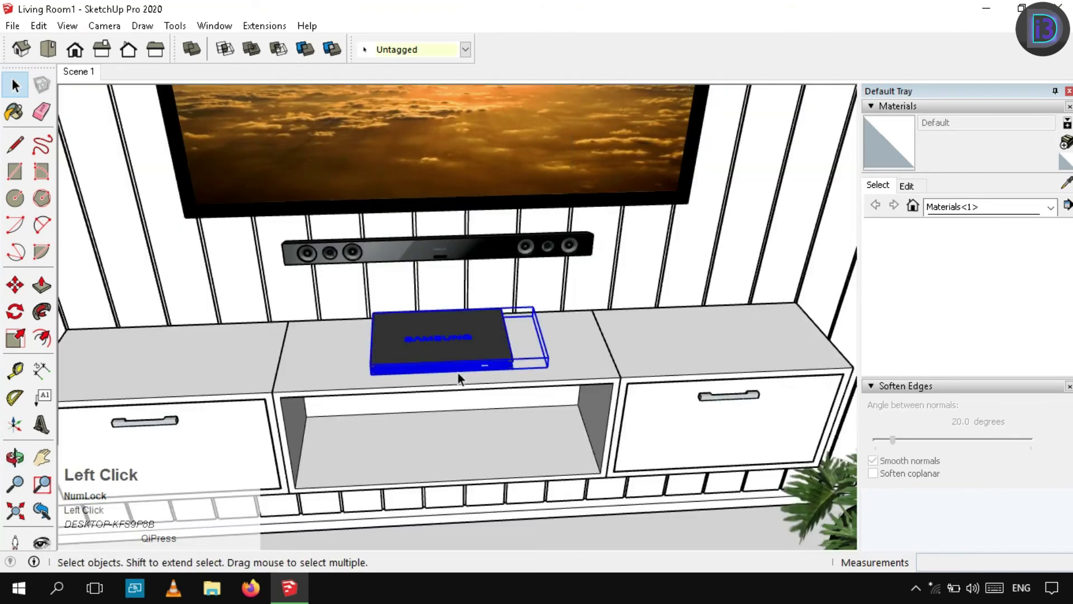
scroll(458, 373, "up", 2)
key("m")
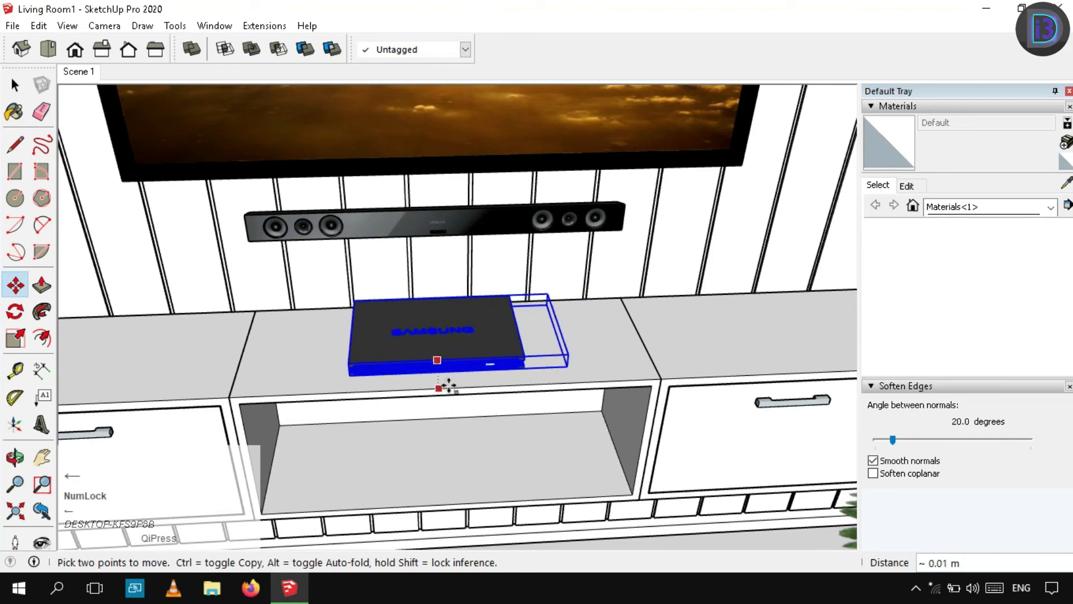
key("space")
scroll(444, 391, "down", 4)
key("space")
Push/Pull the narrow reveal face of the wall opening along one side of the paneled door.
middle_click_drag(448, 376, 618, 376, "shift")
scroll(370, 355, "down", 4)
middle_click_drag(370, 356, 415, 242)
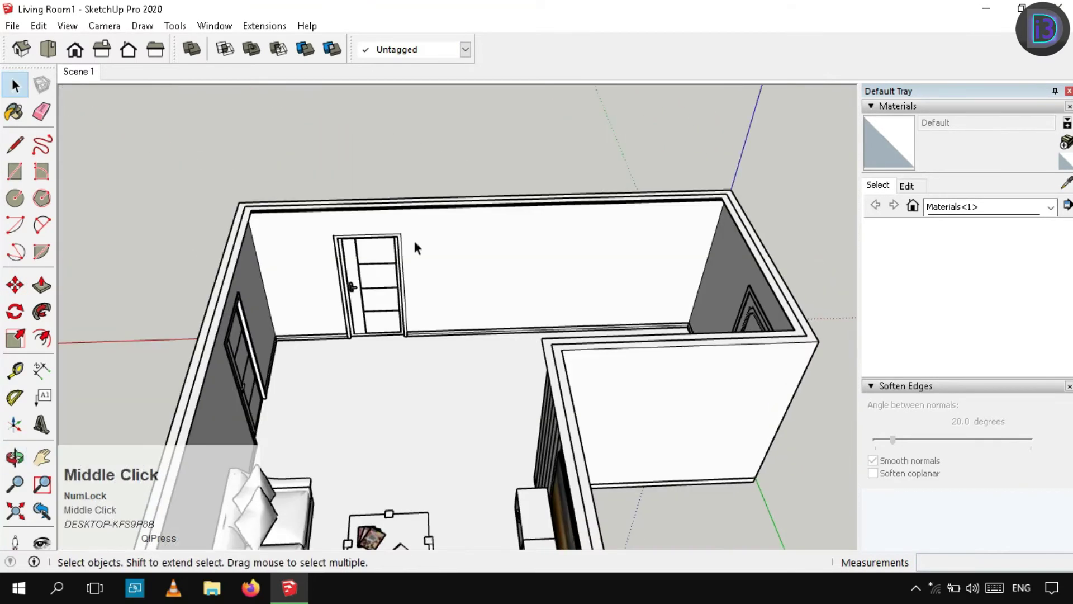
scroll(569, 347, "up", 3)
middle_click_drag(569, 347, 531, 384)
scroll(481, 358, "up", 5)
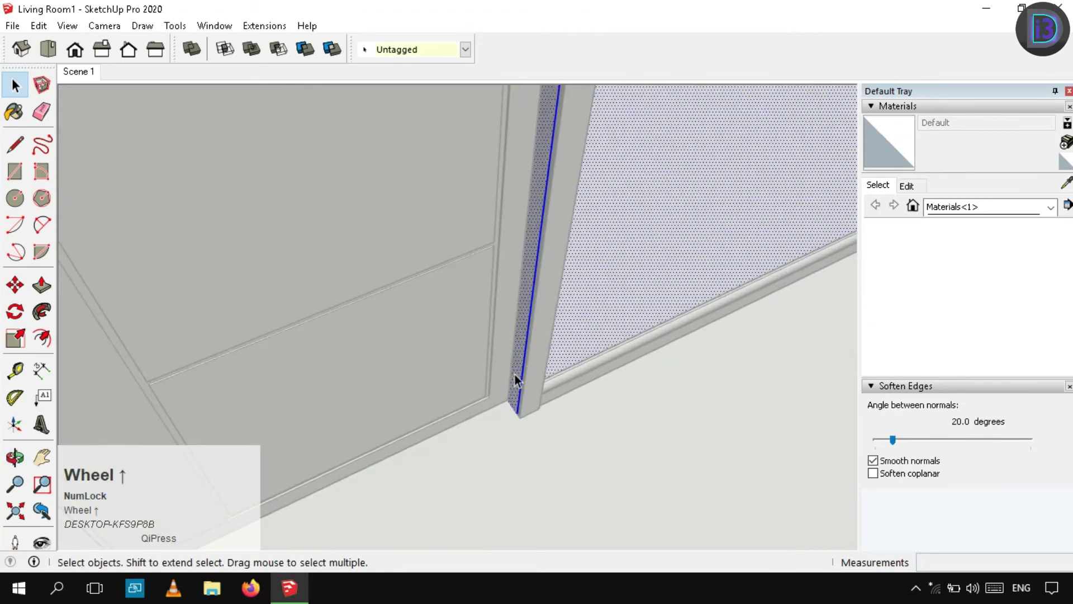
key("p")
left_click(522, 372)
left_click(570, 328)
Push/Pull the remaining reveal faces of the paneled door's wall opening and leave wall editing.
scroll(663, 345, "down", 3)
middle_click_drag(664, 345, 402, 386)
middle_click_drag(403, 386, 683, 304, "shift")
scroll(483, 380, "up", 4)
left_click(484, 380)
left_click(462, 381)
key("space")
scroll(462, 383, "down", 5)
scroll(613, 276, "up", 3)
scroll(676, 318, "up", 3)
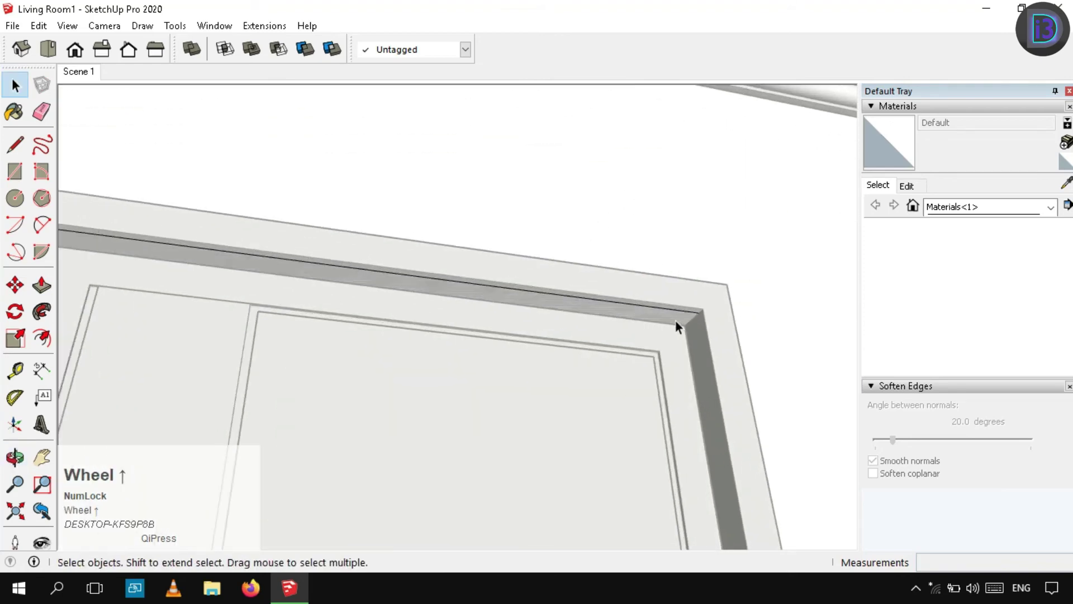
left_click(610, 270)
key("space")
Inspect the whole living room from several sides to check the furniture arrangement.
scroll(707, 139, "down", 5)
scroll(451, 276, "down", 3)
middle_click_drag(451, 276, 481, 290)
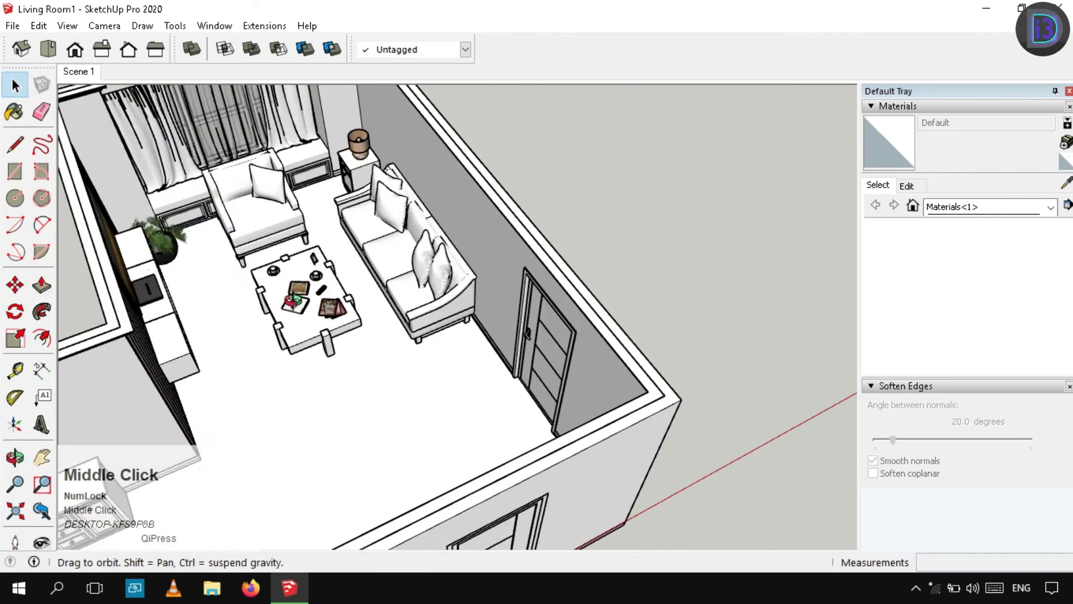
middle_click_drag(292, 301, 229, 302)
middle_click_drag(361, 300, 291, 296)
scroll(425, 330, "up", 5)
middle_click_drag(447, 330, 452, 375)
scroll(448, 251, "down", 2)
middle_click_drag(447, 235, 372, 173)
scroll(445, 282, "down", 3)
In the top view, draw a rug rectangle of about 2.17 by 1.62 m around the coffee table.
left_click(75, 47)
left_click(48, 49)
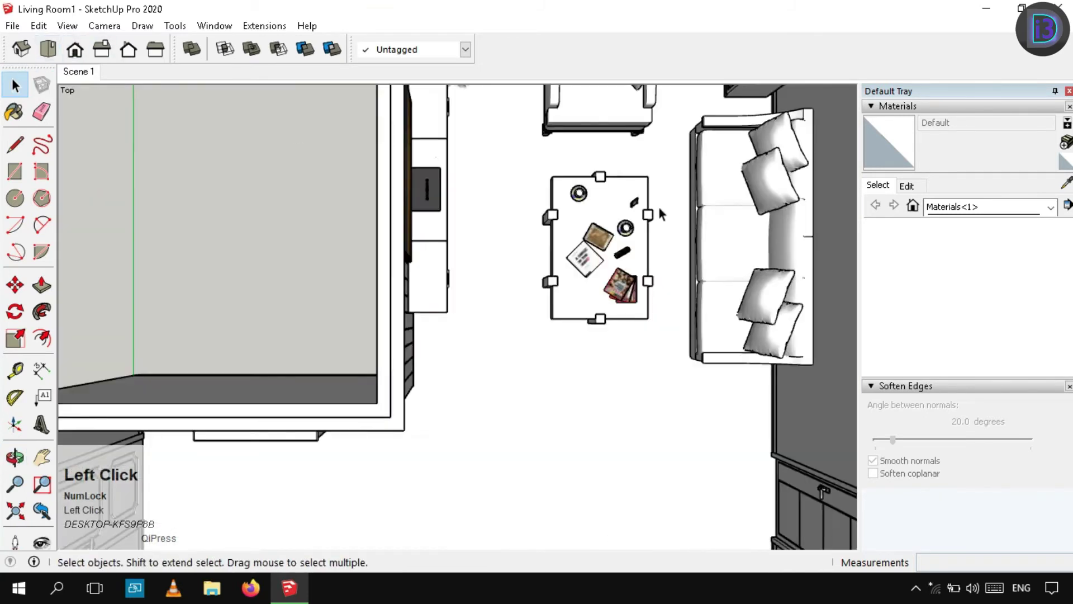
scroll(615, 216, "down", 2)
middle_click_drag(570, 216, 405, 274, "shift")
scroll(458, 274, "up", 2)
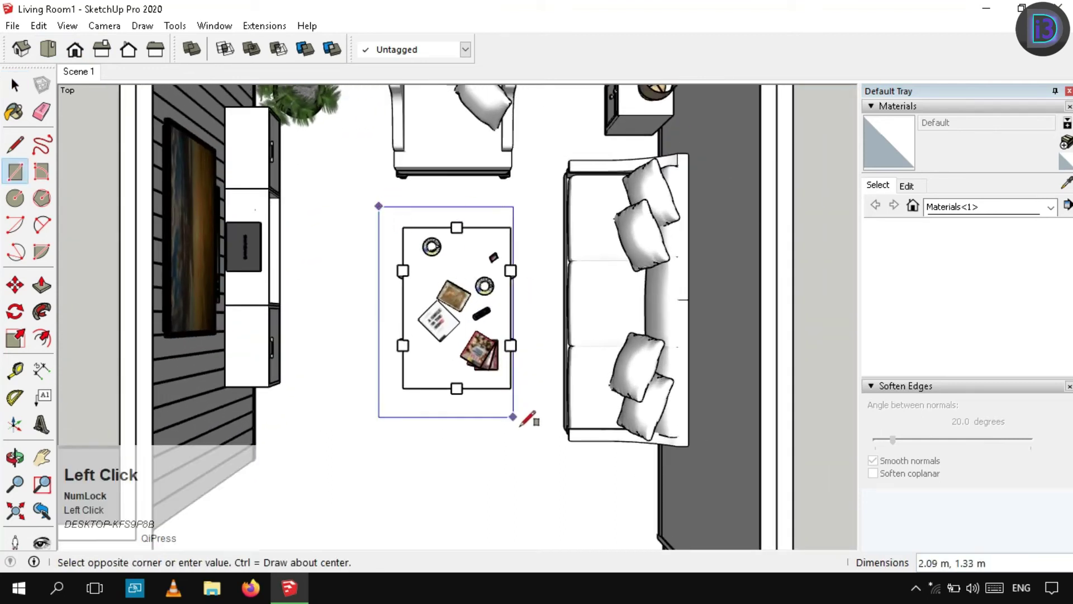
left_click(542, 424)
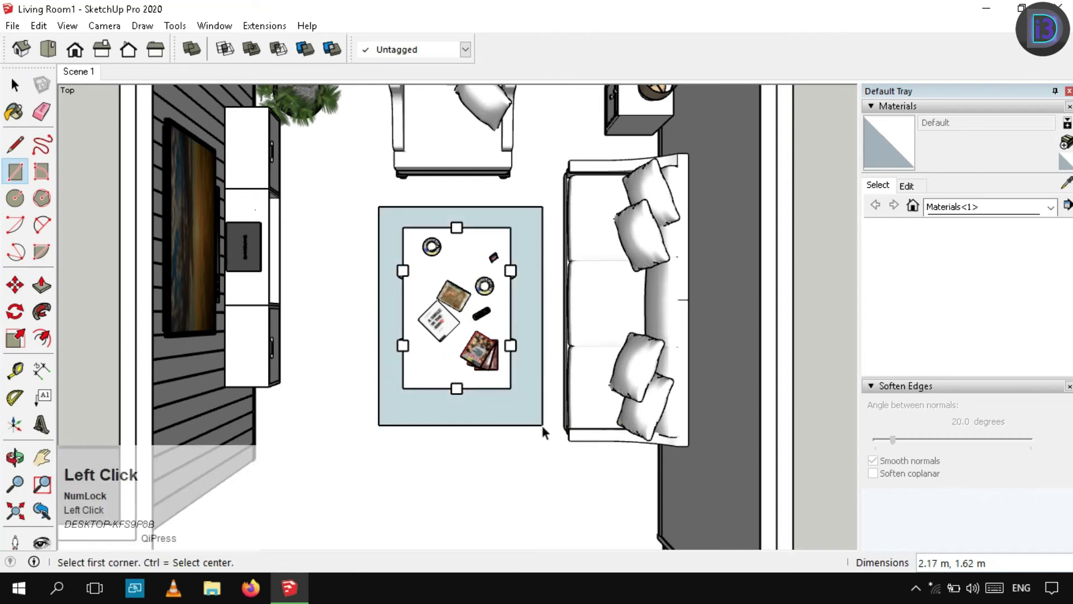
key("space")
Scale the rug outward on all sides: length by 1.11 and 1.07, width by 1.06 toward the sofa and farther toward the TV.
middle_click_drag(537, 243, 517, 282, "shift")
left_click(442, 245)
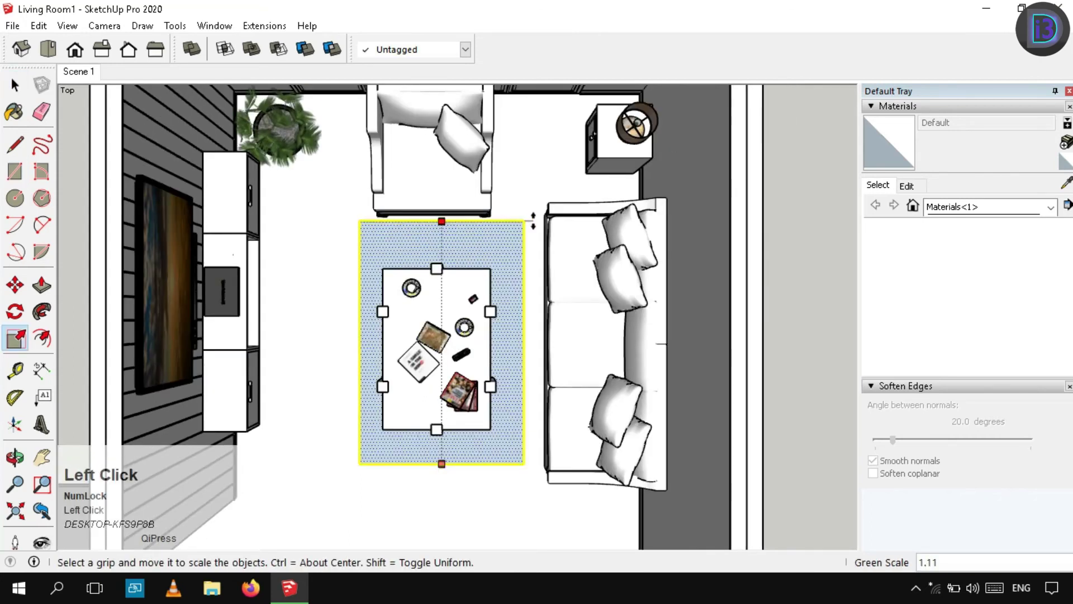
left_click(524, 343)
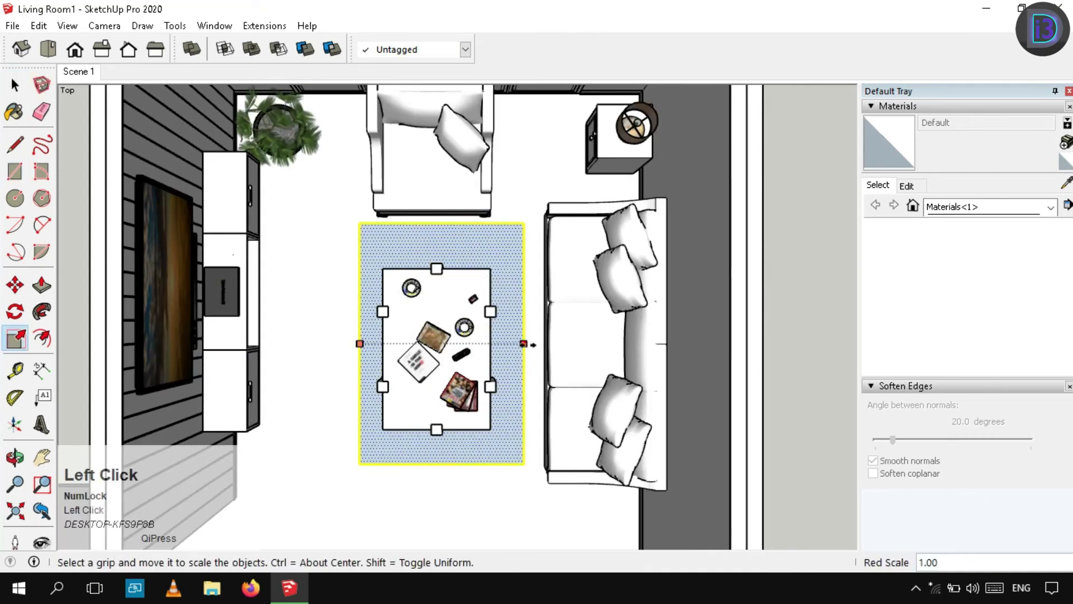
left_click(533, 346)
left_click(447, 464)
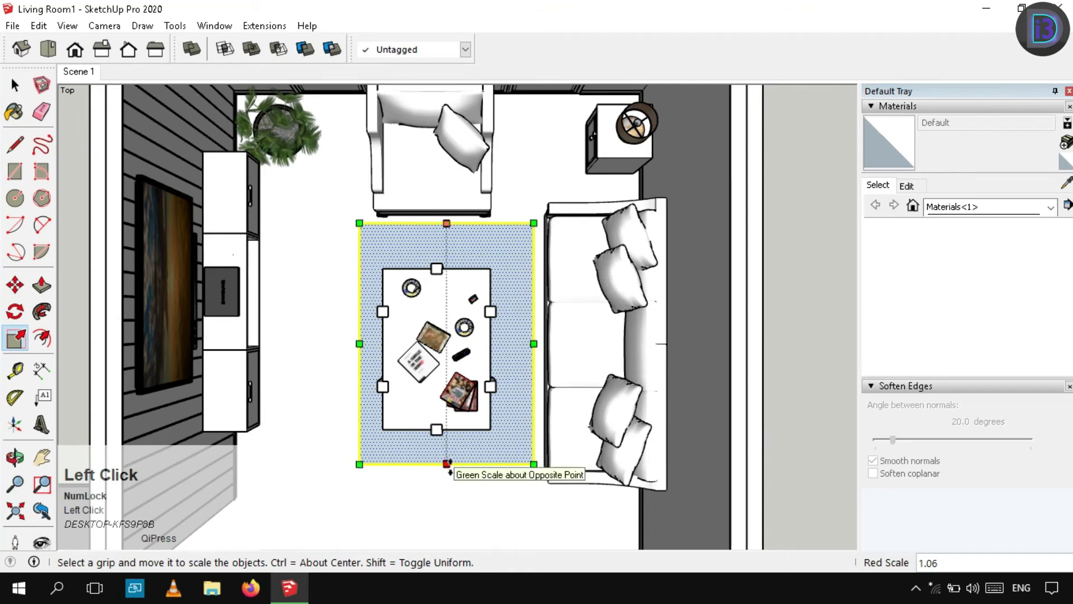
left_click(447, 479)
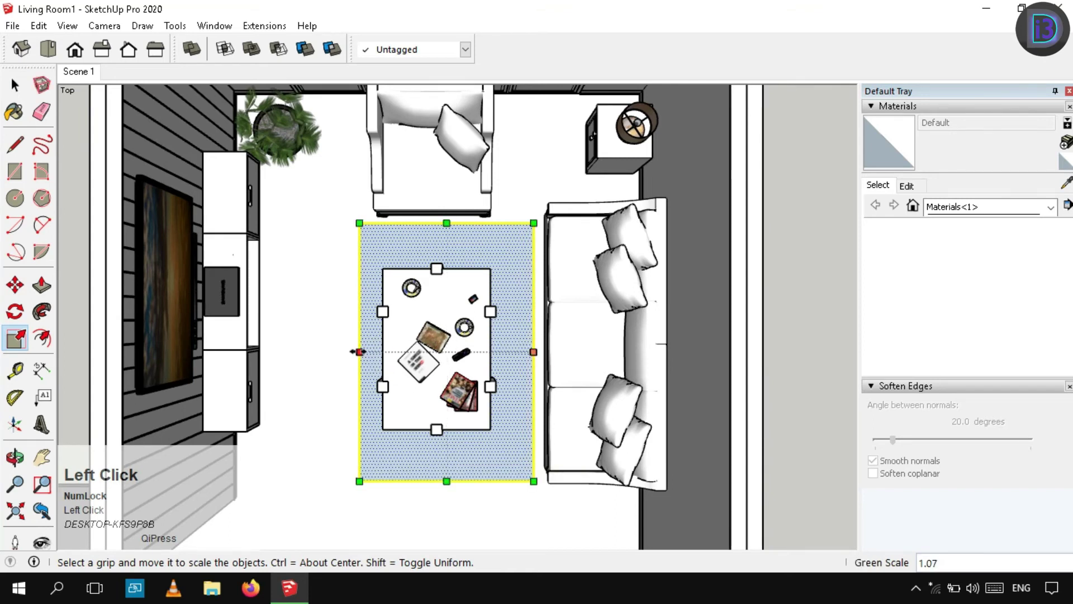
left_click(358, 352)
left_click(335, 352)
key("space")
Refine the rug's size by scaling its length by 0.97, its armchair end by about 1.02 and its width by 0.94.
middle_click_drag(495, 358, 497, 316)
left_click(496, 311)
key("s")
left_click(432, 446)
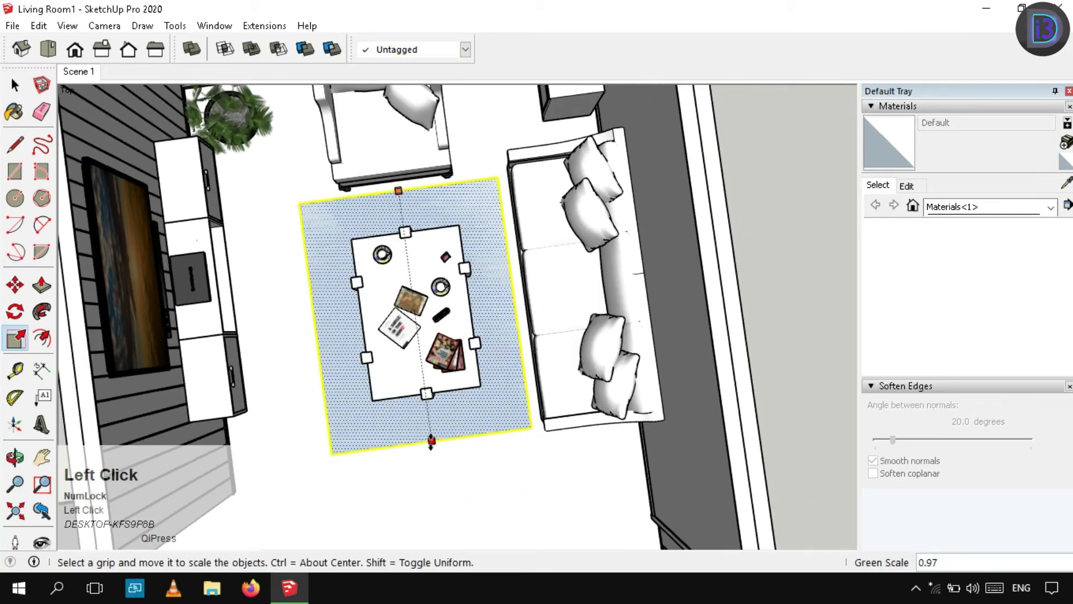
middle_click_drag(506, 266, 437, 265, "shift")
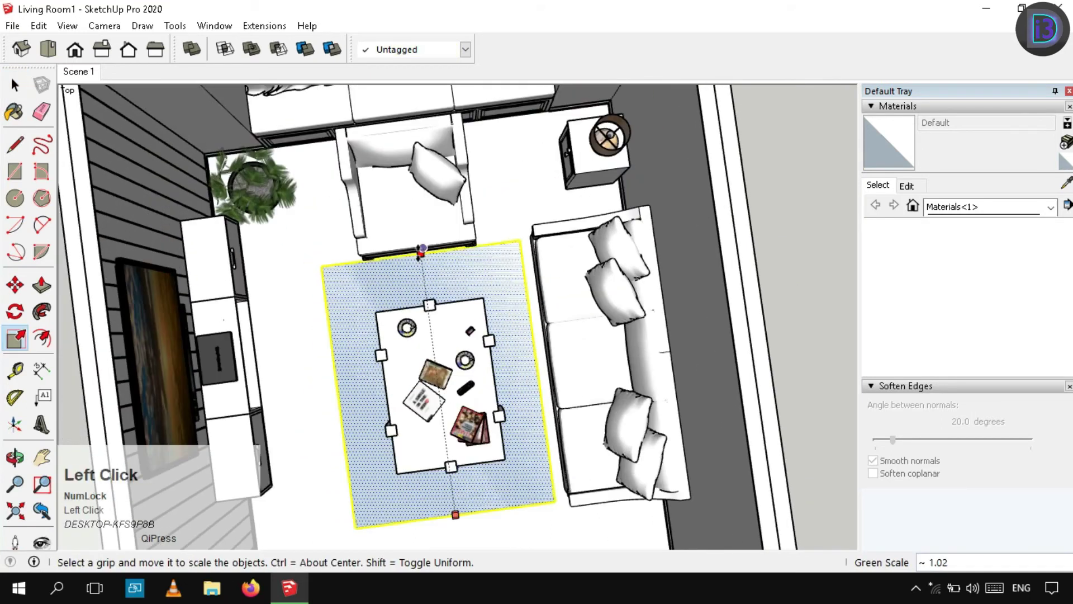
key("space")
middle_click_drag(420, 335, 327, 362)
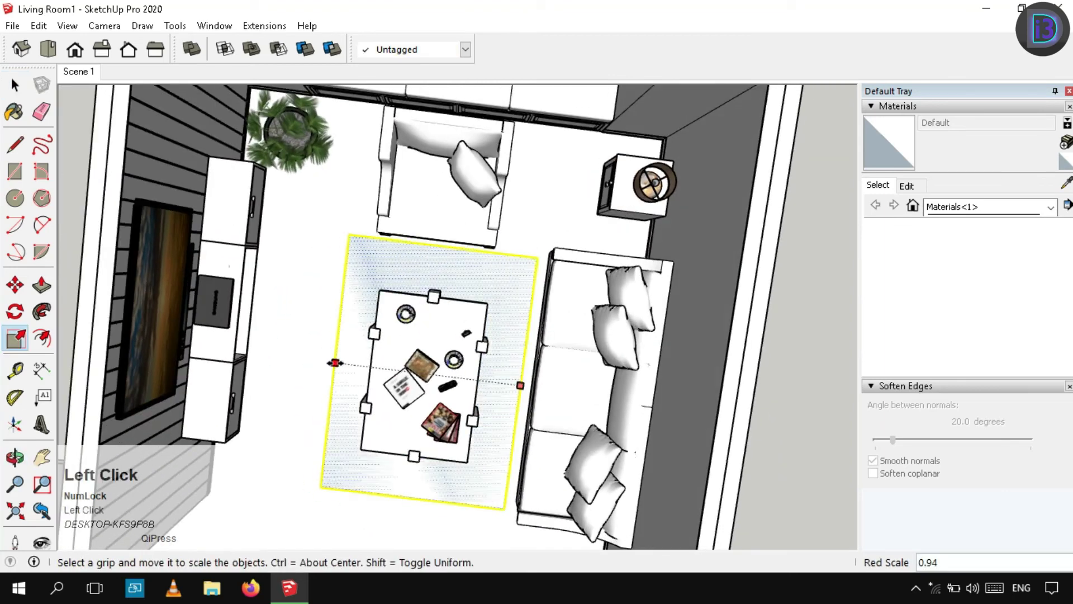
key("space")
Select the rug's face with its edges and make them a group.
middle_click_drag(452, 325, 498, 268)
middle_click_drag(501, 313, 430, 492)
scroll(521, 360, "up", 1)
double_click(522, 360)
right_click(522, 361)
left_click(598, 197)
scroll(470, 269, "down", 1)
middle_click_drag(470, 269, 481, 442, "shift")
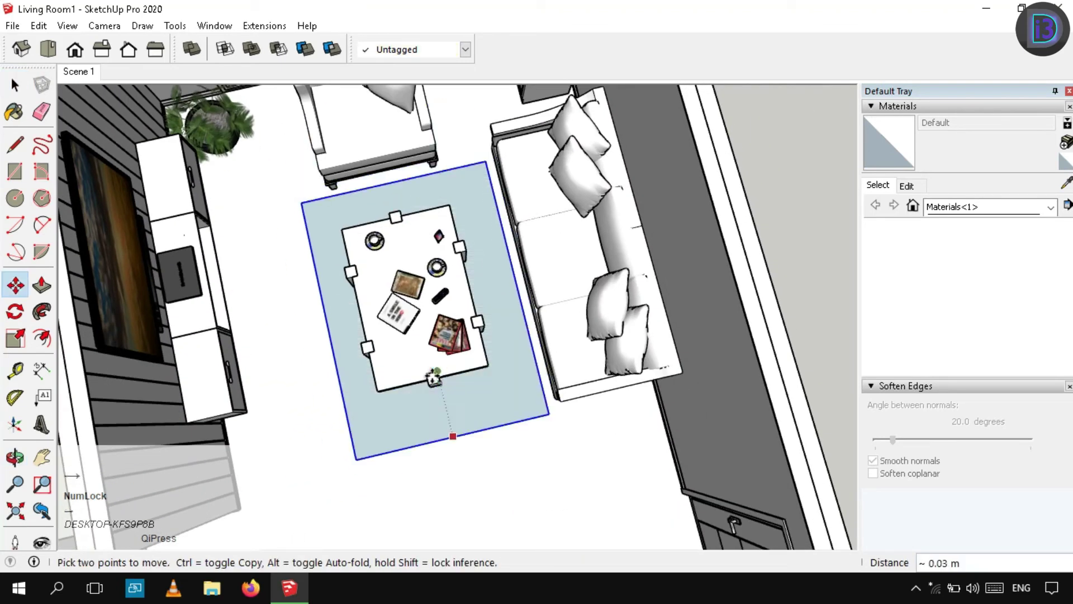
Move the rug by its edge midpoint so it lines up with the coffee table's end leg.
scroll(434, 376, "up", 5)
left_click(436, 376)
key("space")
Open the rug group for editing and extrude its face upward by 20 mm.
scroll(499, 453, "down", 2)
middle_click_drag(520, 425, 516, 305)
scroll(524, 421, "down", 2)
scroll(527, 356, "down", 2)
middle_click_drag(527, 352, 485, 221)
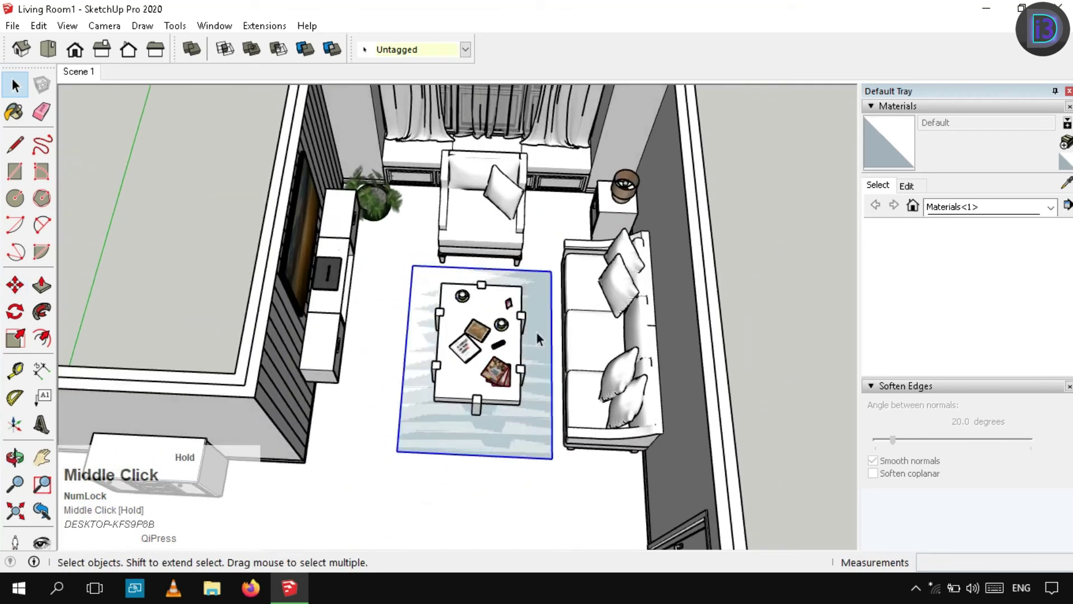
scroll(508, 371, "up", 3)
middle_click_drag(455, 412, 464, 341)
middle_click_drag(464, 342, 562, 369, "shift")
double_click(520, 438)
scroll(520, 438, "up", 2)
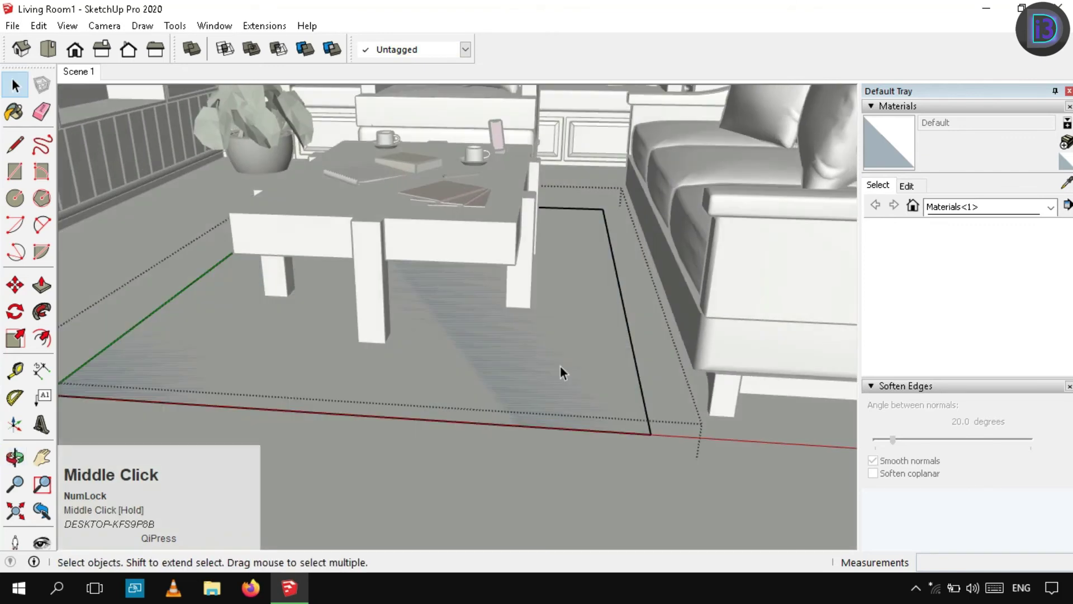
left_click(561, 373)
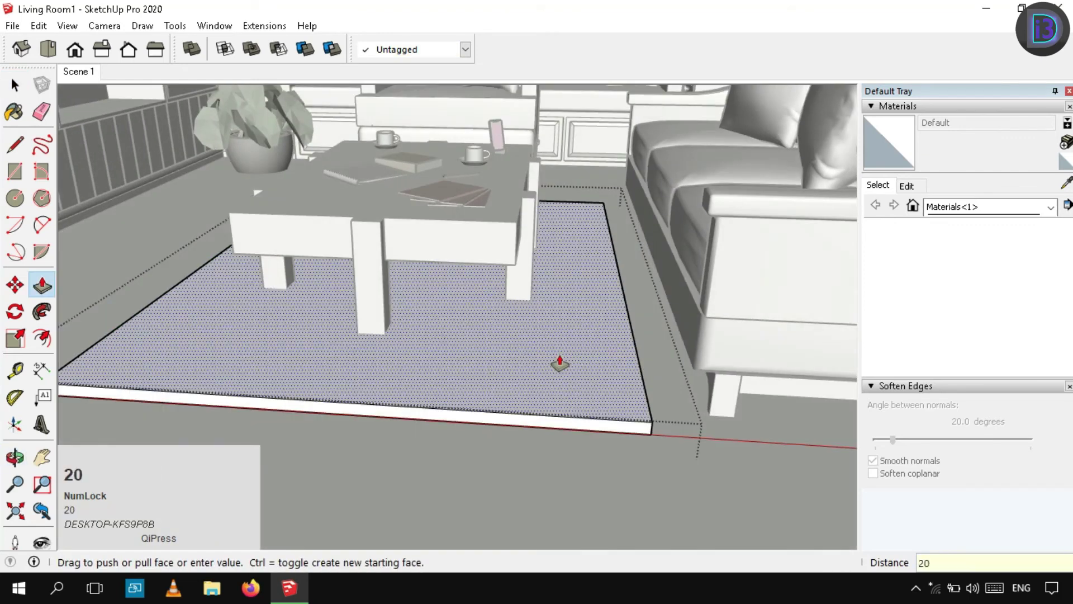
key("Return")
key("space")
scroll(562, 360, "down", 2)
Place a vertical guide on the rug's side face near one corner and draw an arc from the guide's top to the bottom corner.
middle_click_drag(539, 436, 615, 431)
scroll(621, 431, "up", 5)
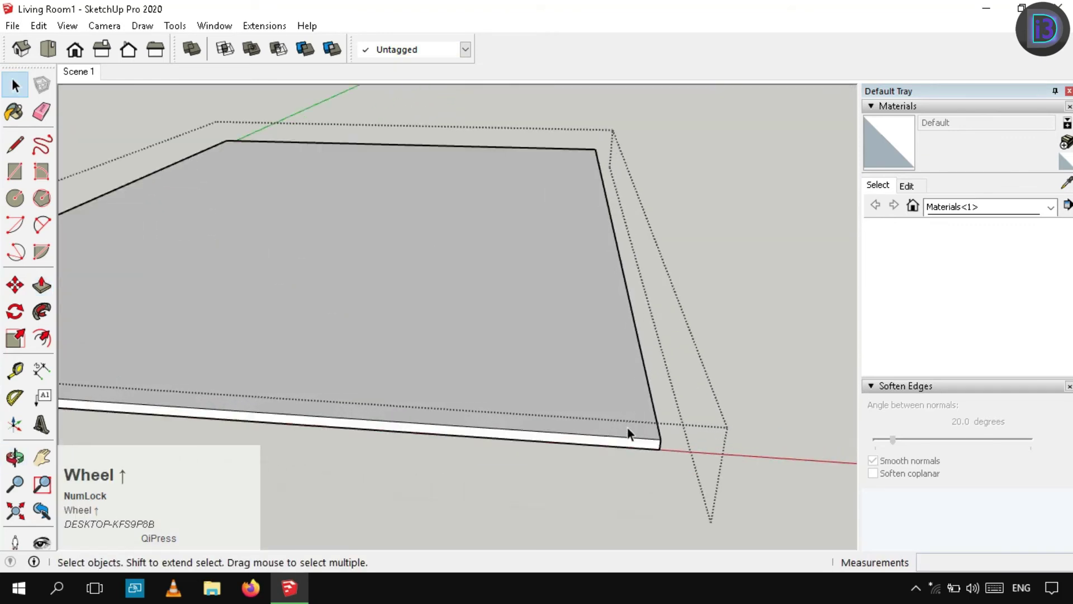
scroll(627, 427, "up", 2)
middle_click_drag(546, 391, 616, 386)
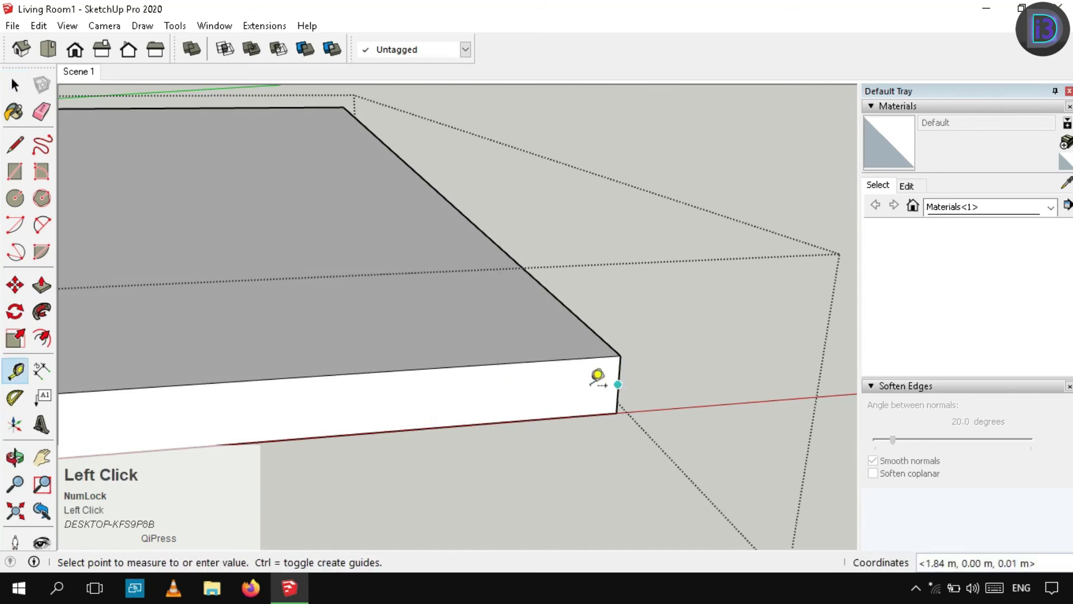
key("Return")
key("space")
key("a")
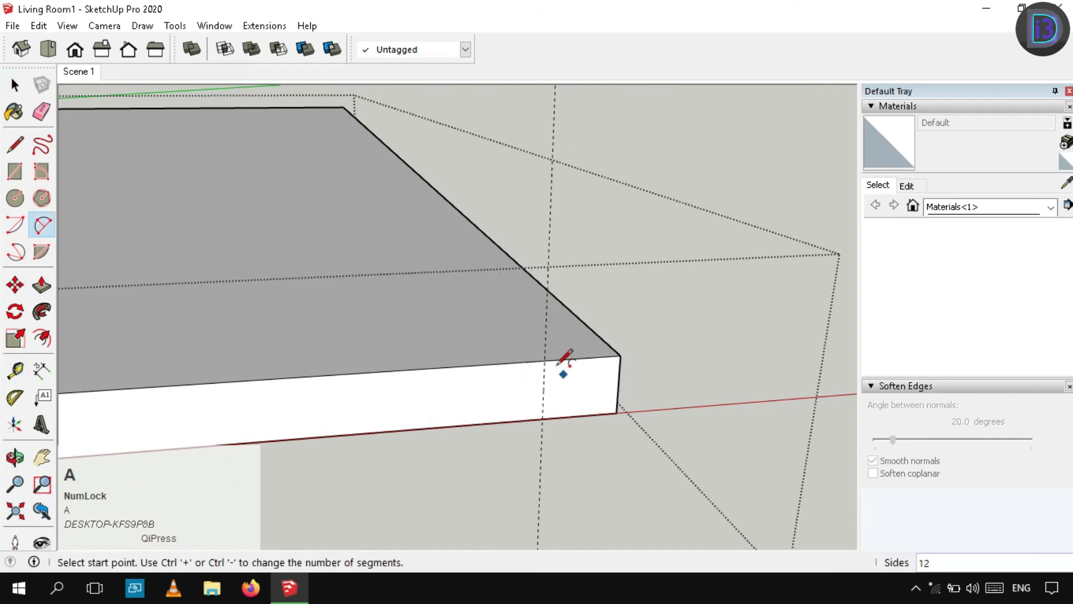
double_click(617, 412)
key("space")
Run the arc's corner profile around the rug's top face with Follow Me to round its upper edges.
middle_click_drag(604, 369, 517, 377)
scroll(515, 365, "down", 2)
double_click(515, 363)
left_click(511, 348, "shift")
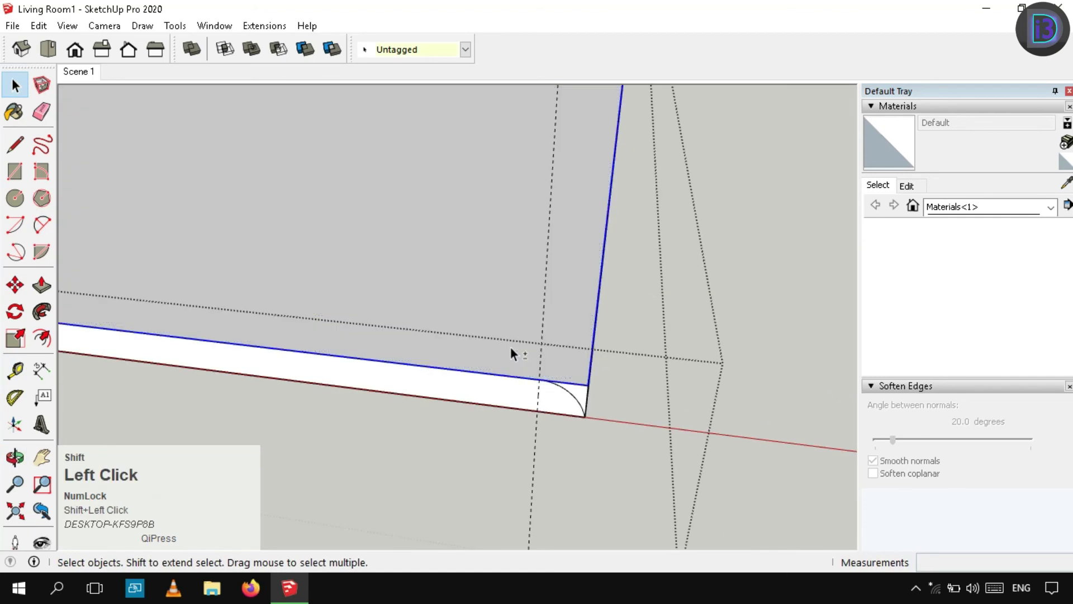
left_click(580, 392)
key("space")
Select all of the rug's geometry, soften its edges and close the group.
scroll(592, 438, "down", 6)
key("ctrl+a")
right_click(495, 390)
left_click(522, 384)
left_click(590, 375)
key("shift+e")
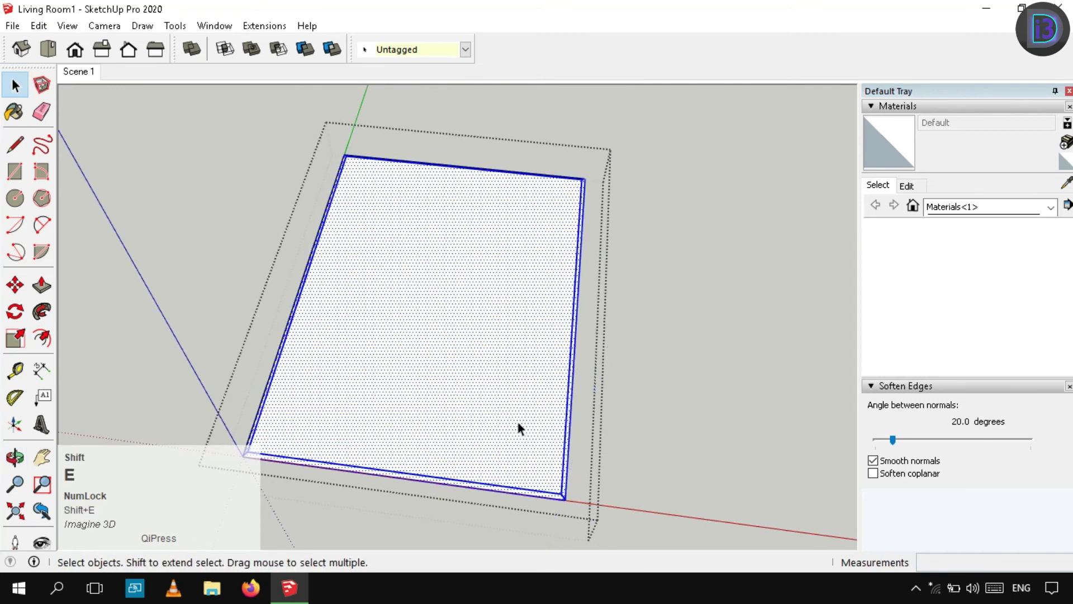
right_click(519, 425)
right_click(669, 316)
left_click(690, 329)
scroll(479, 381, "down", 4)
left_click(761, 260)
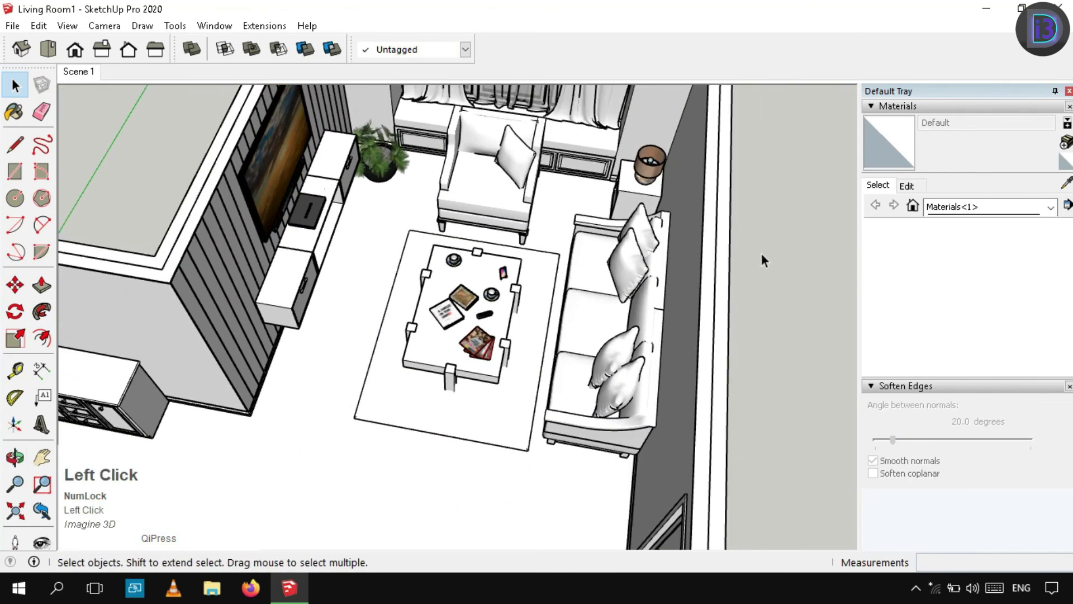
Raise the coffee table and the items on it vertically so that its legs stand on top of the rug.
scroll(485, 337, "up", 3)
scroll(481, 337, "down", 3)
middle_click_drag(482, 337, 475, 391)
middle_click_drag(447, 330, 371, 357, "shift")
middle_click_drag(373, 263, 407, 248)
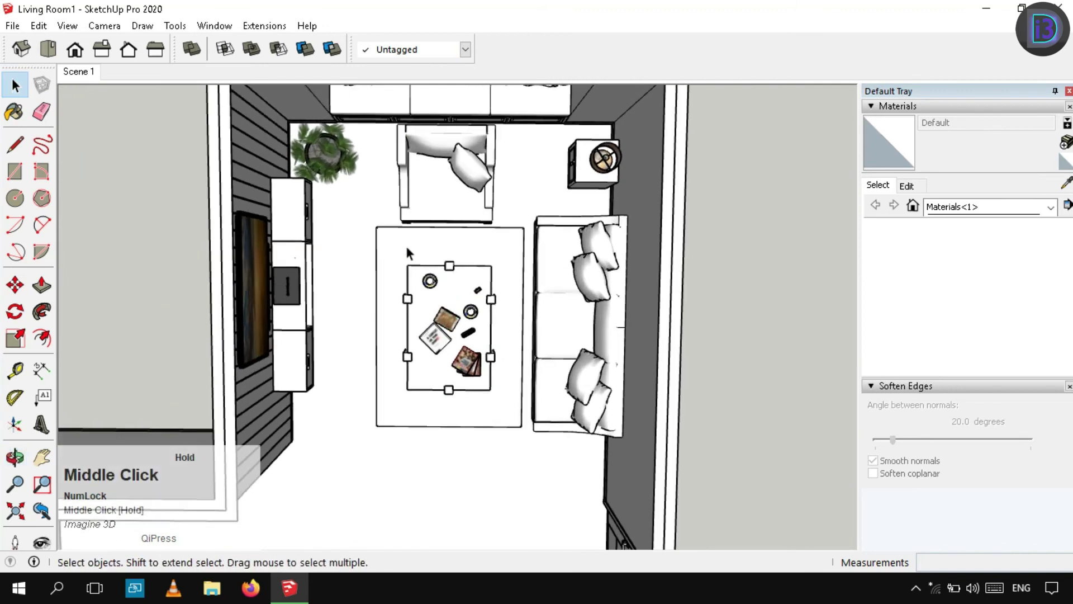
left_click(505, 416)
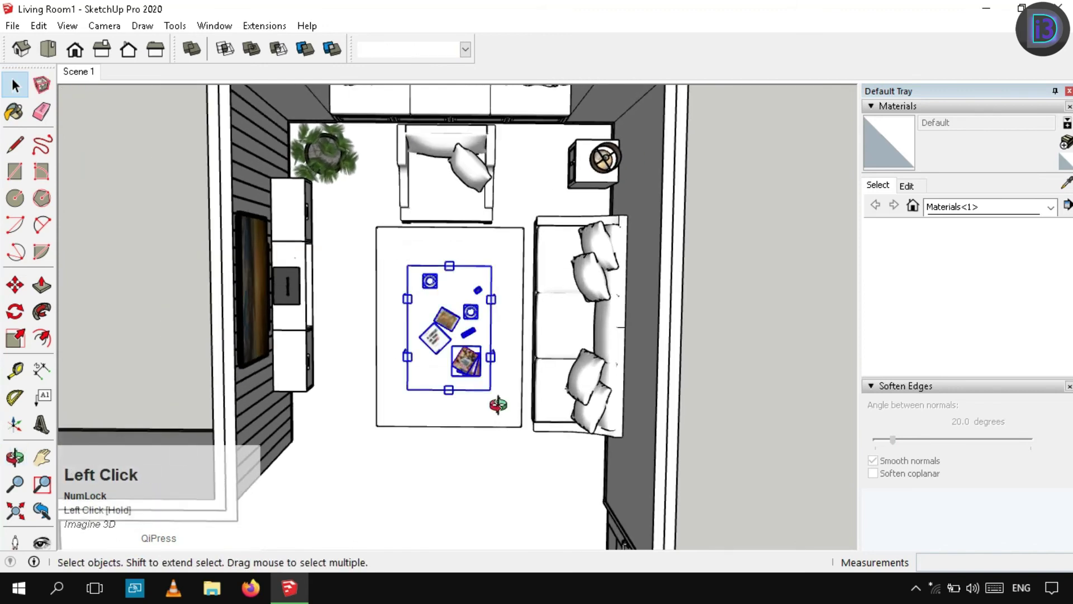
scroll(465, 399, "up", 5)
left_click(472, 323)
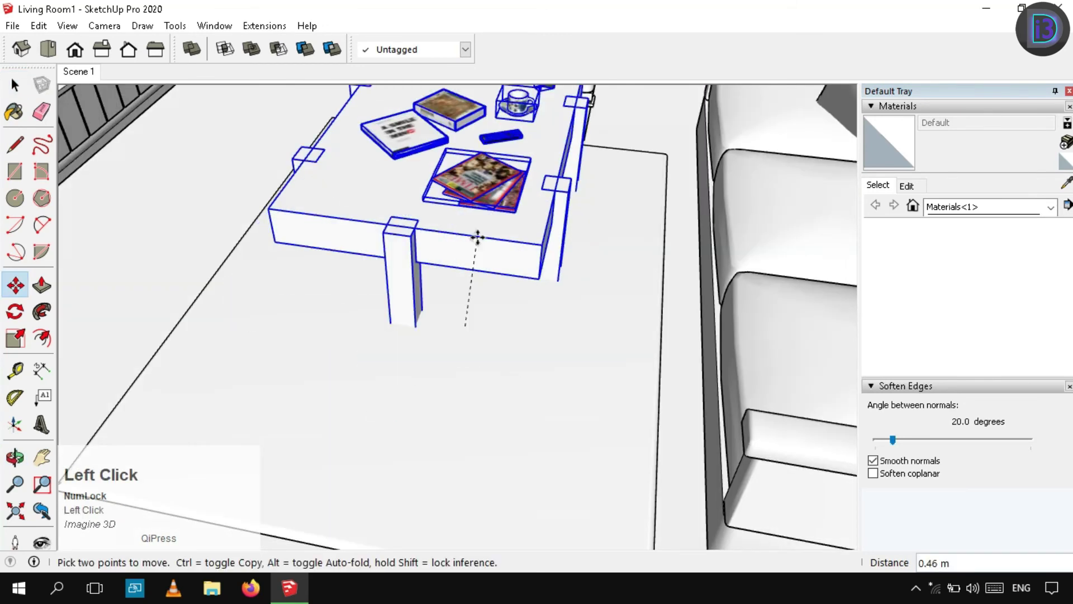
key("Up")
key("Return")
scroll(475, 207, "down", 8)
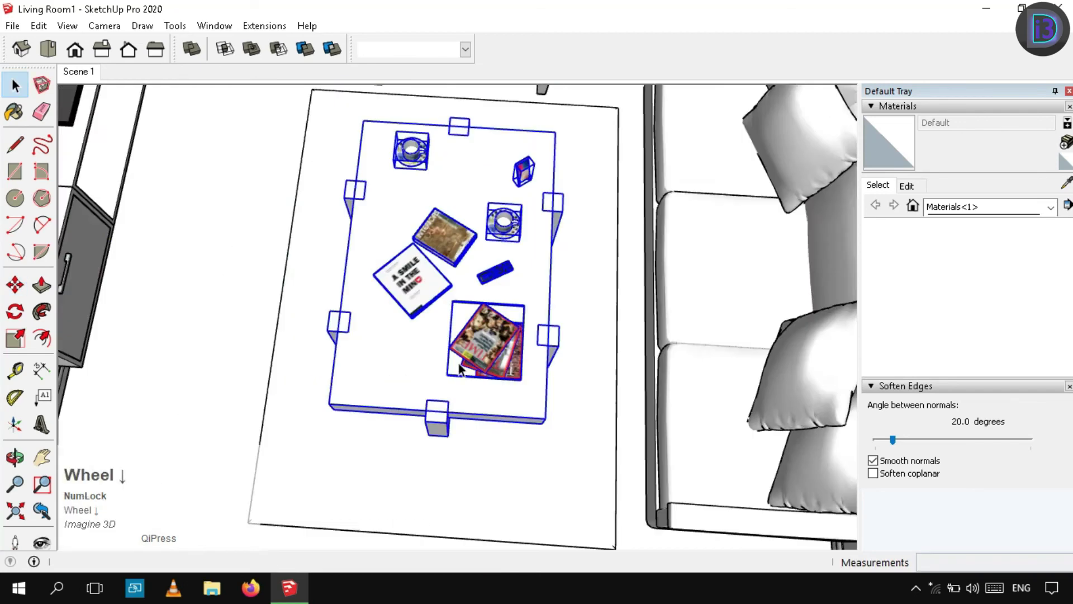
key("space")
Examine how the coffee table sits on the rug among the surrounding furniture from several angles.
middle_click_drag(437, 208, 590, 364)
scroll(414, 363, "up", 3)
scroll(559, 358, "down", 4)
middle_click_drag(464, 412, 450, 487, "shift")
middle_click_drag(450, 486, 556, 364)
scroll(558, 517, "up", 3)
middle_click_drag(558, 516, 383, 314)
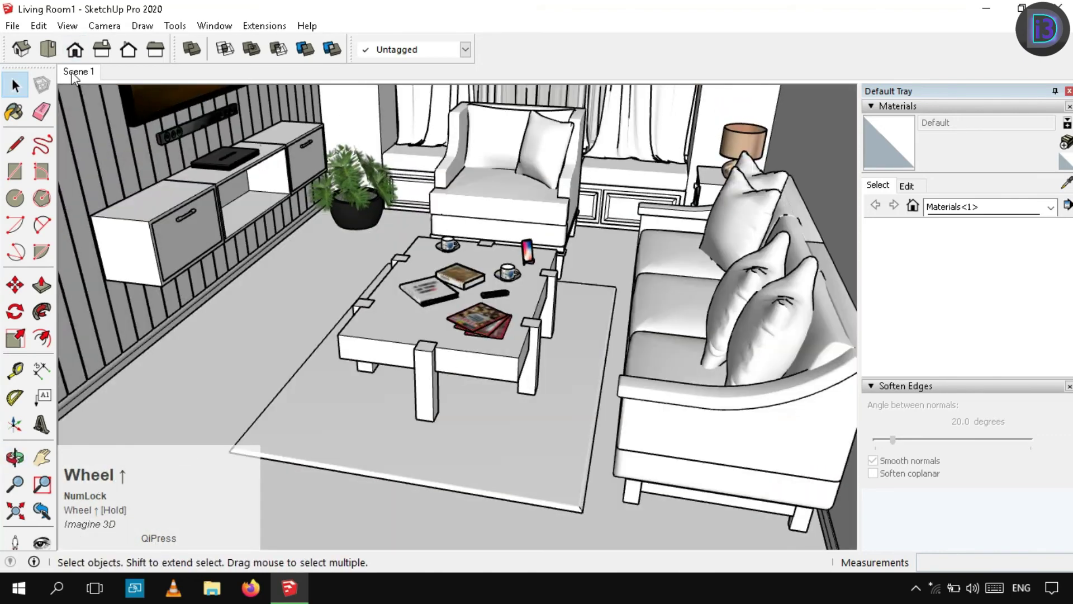
middle_click_drag(413, 240, 475, 381)
scroll(476, 358, "down", 4)
middle_click_drag(487, 341, 425, 223)
scroll(473, 313, "up", 2)
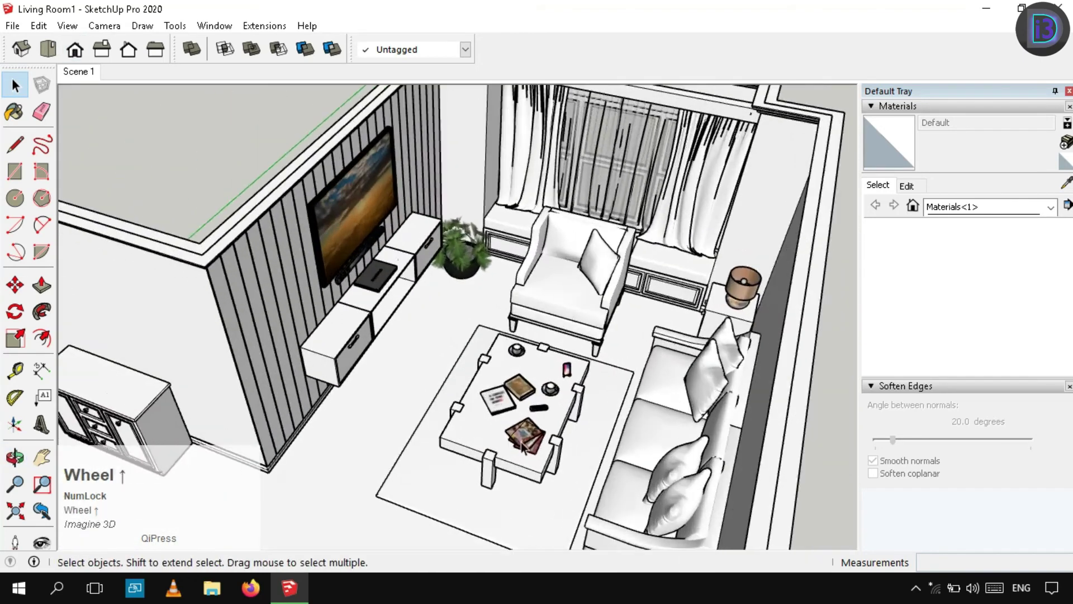
Update Scene 1 to a view showing the TV wall, armchair, coffee table, rug and sofa.
scroll(473, 324, "down", 2)
scroll(473, 323, "up", 4)
middle_click_drag(472, 323, 524, 386)
middle_click_drag(523, 386, 509, 331)
right_click(86, 74)
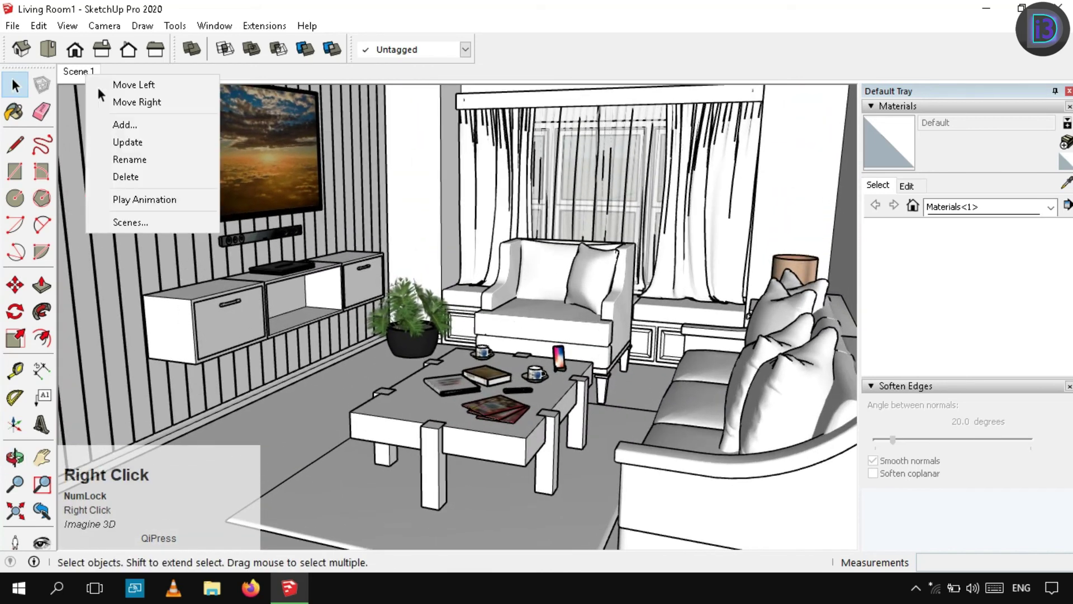
left_click(120, 143)
key("shift+F12")
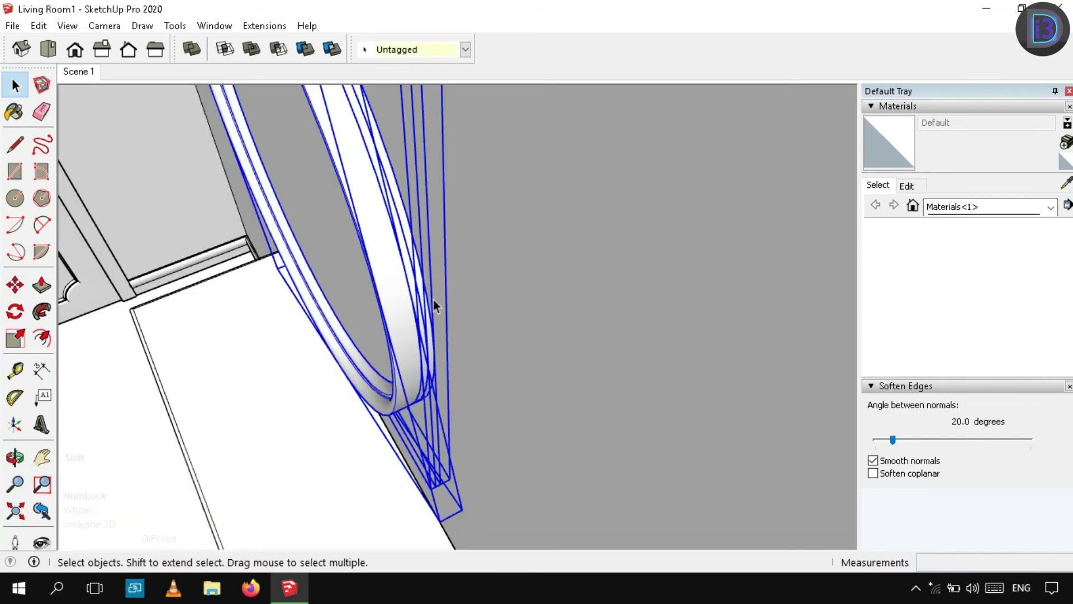
Look over the finished living room from above, including the TV wall, entrance door and seating area.
key("F12")
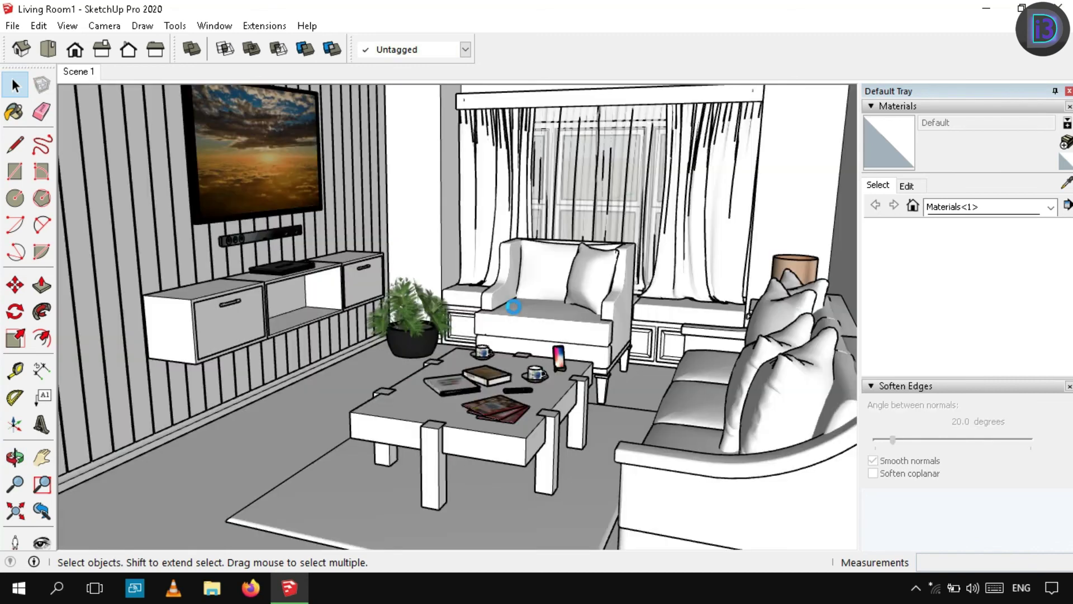
scroll(526, 358, "up", 4)
middle_click_drag(592, 402, 629, 498)
scroll(541, 287, "down", 6)
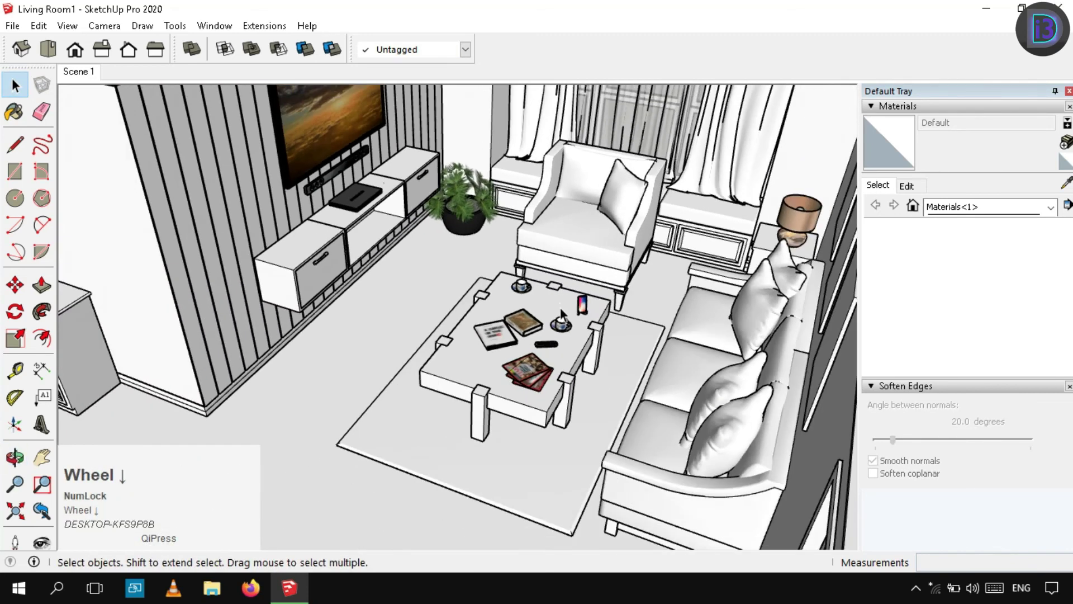
scroll(562, 316, "down", 4)
middle_click_drag(562, 316, 316, 268)
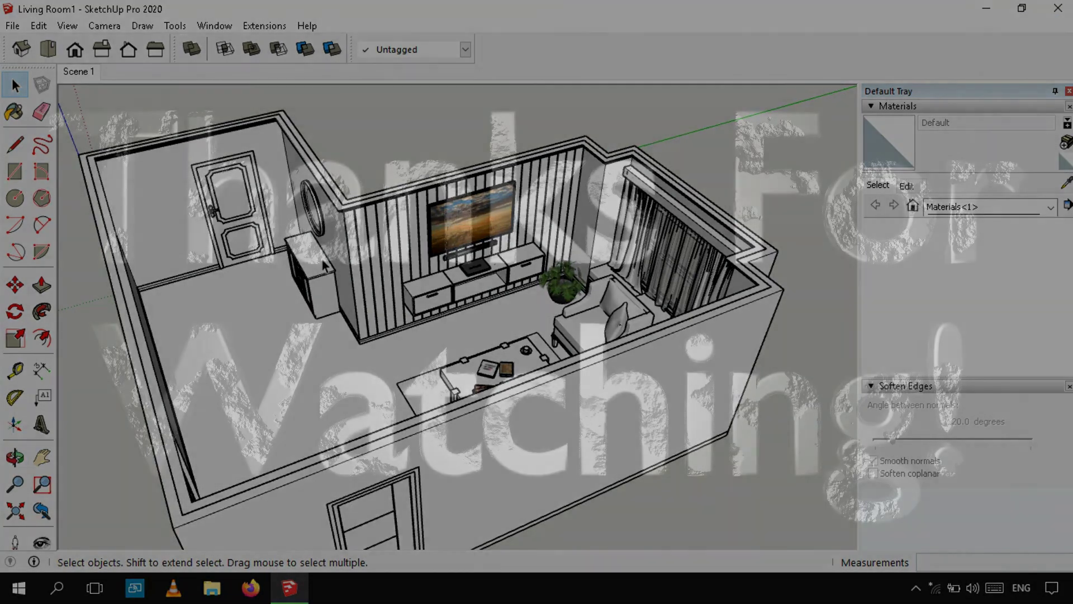
scroll(442, 262, "up", 3)
middle_click_drag(442, 263, 537, 246)
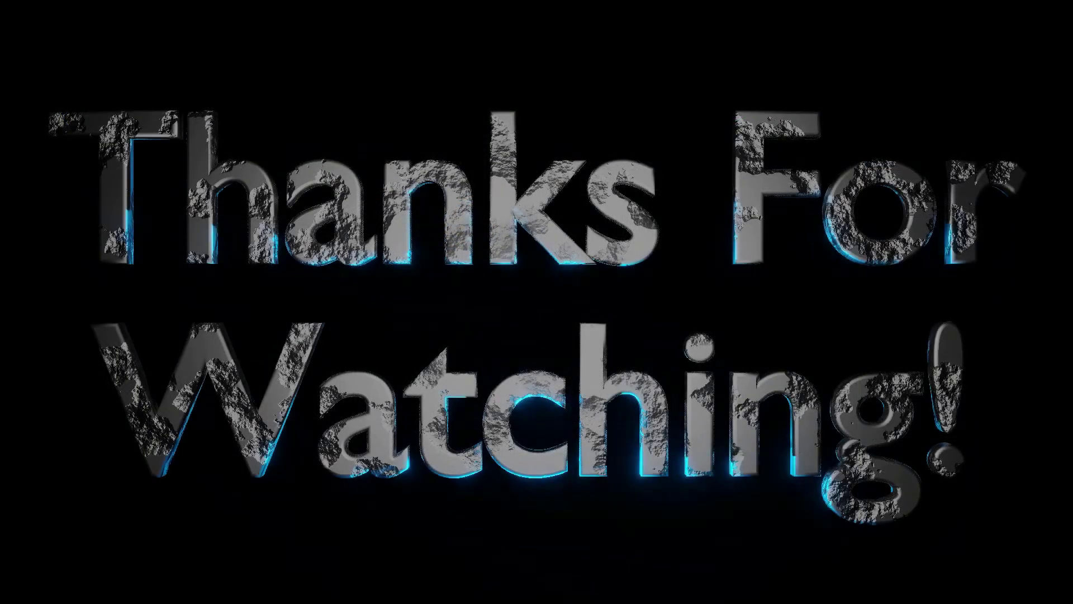